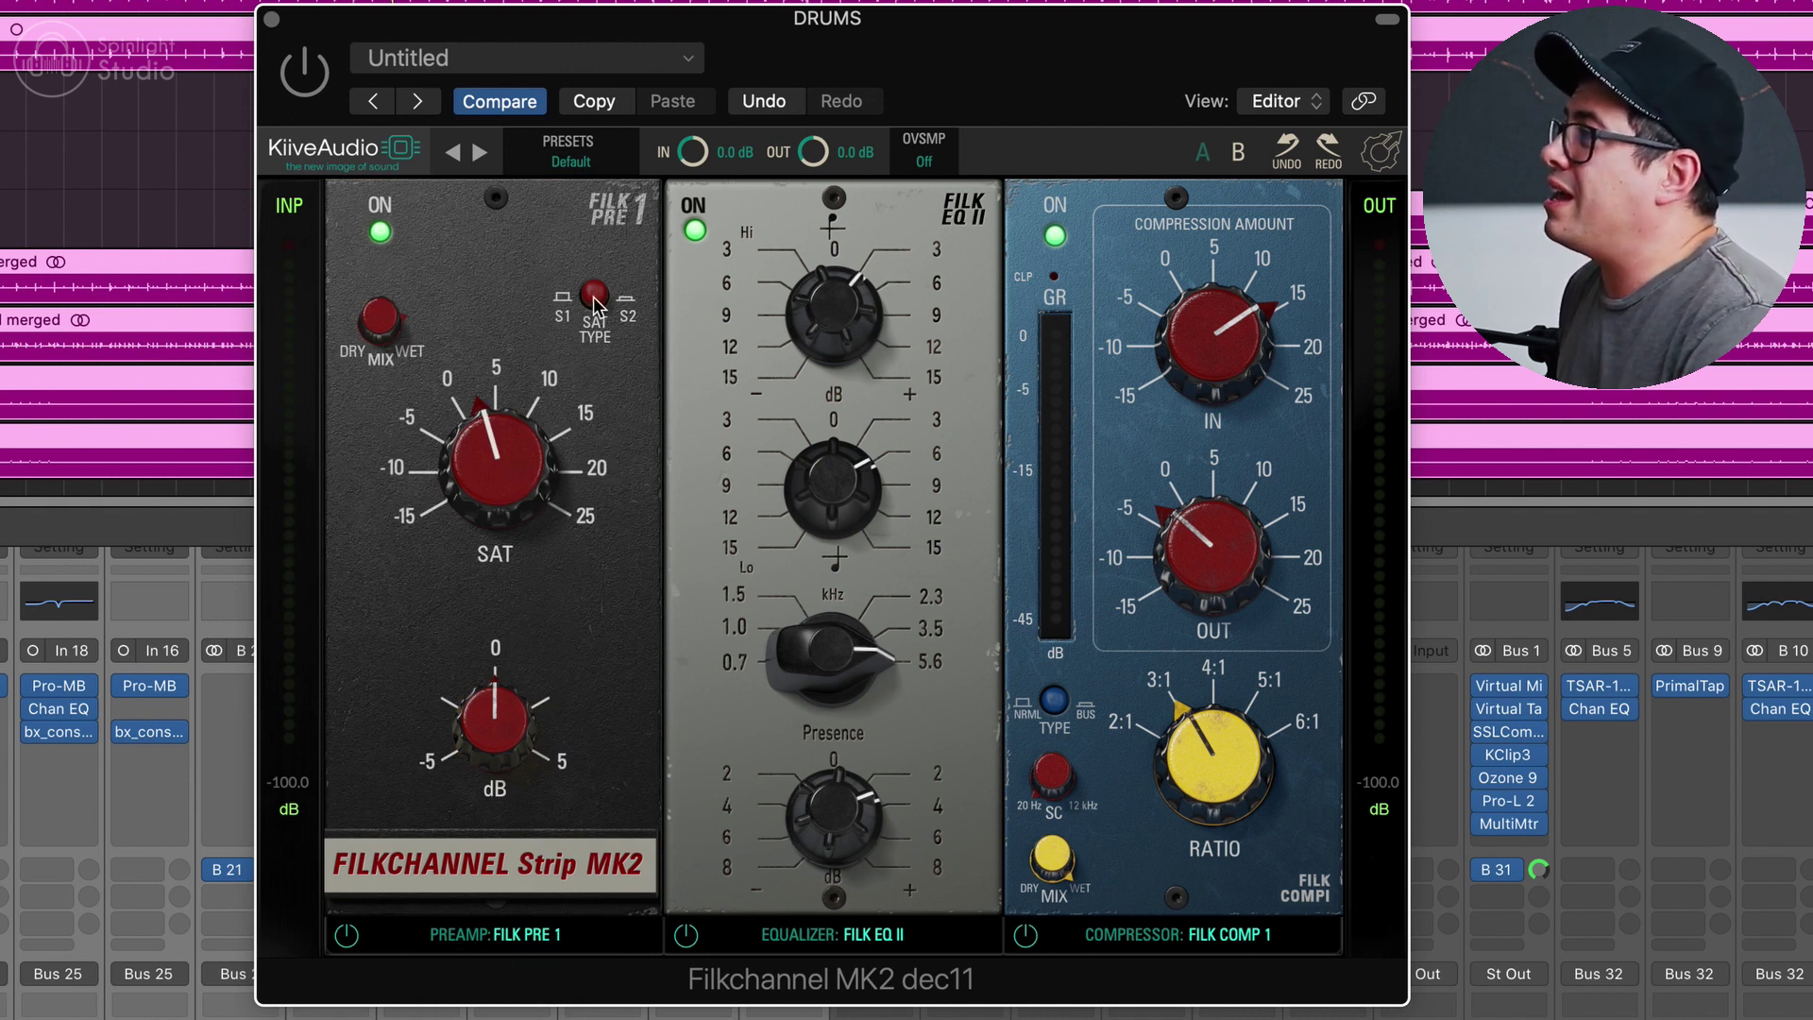
- Switch the preamp module to FILK PRE 2 and return it to FILK PRE 1
click(520, 935)
click(510, 980)
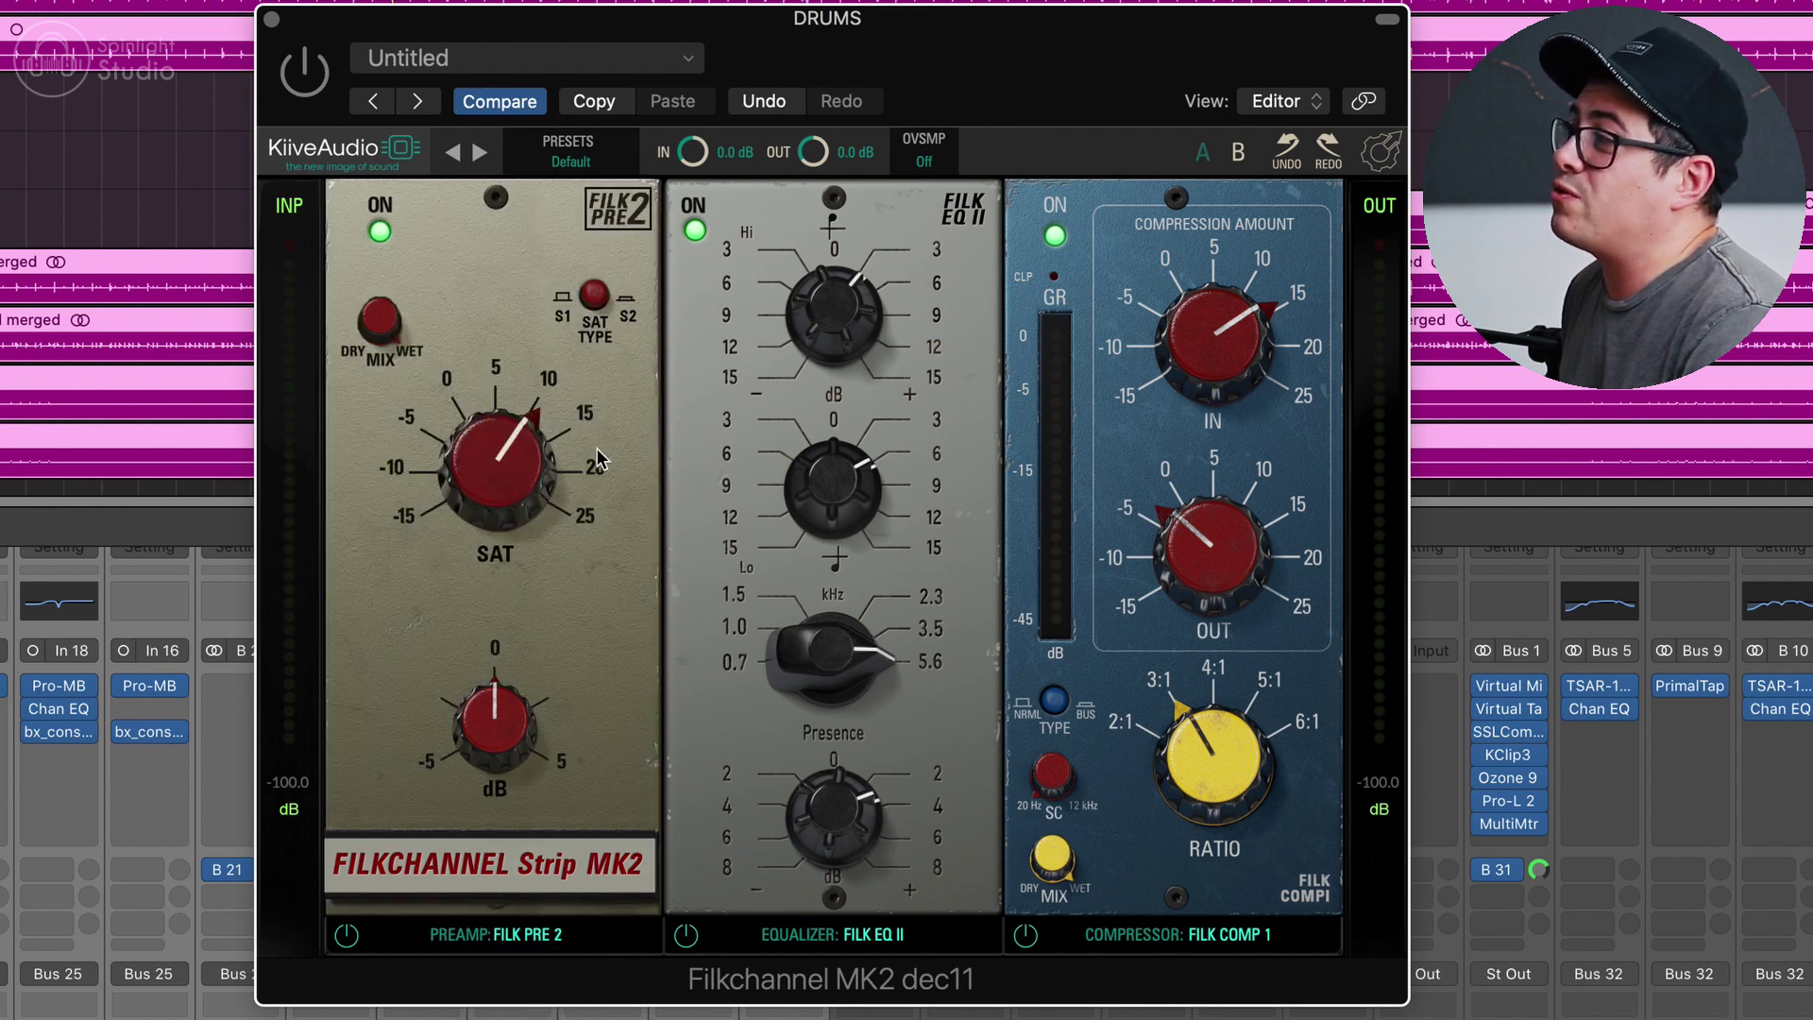
click(502, 935)
click(511, 957)
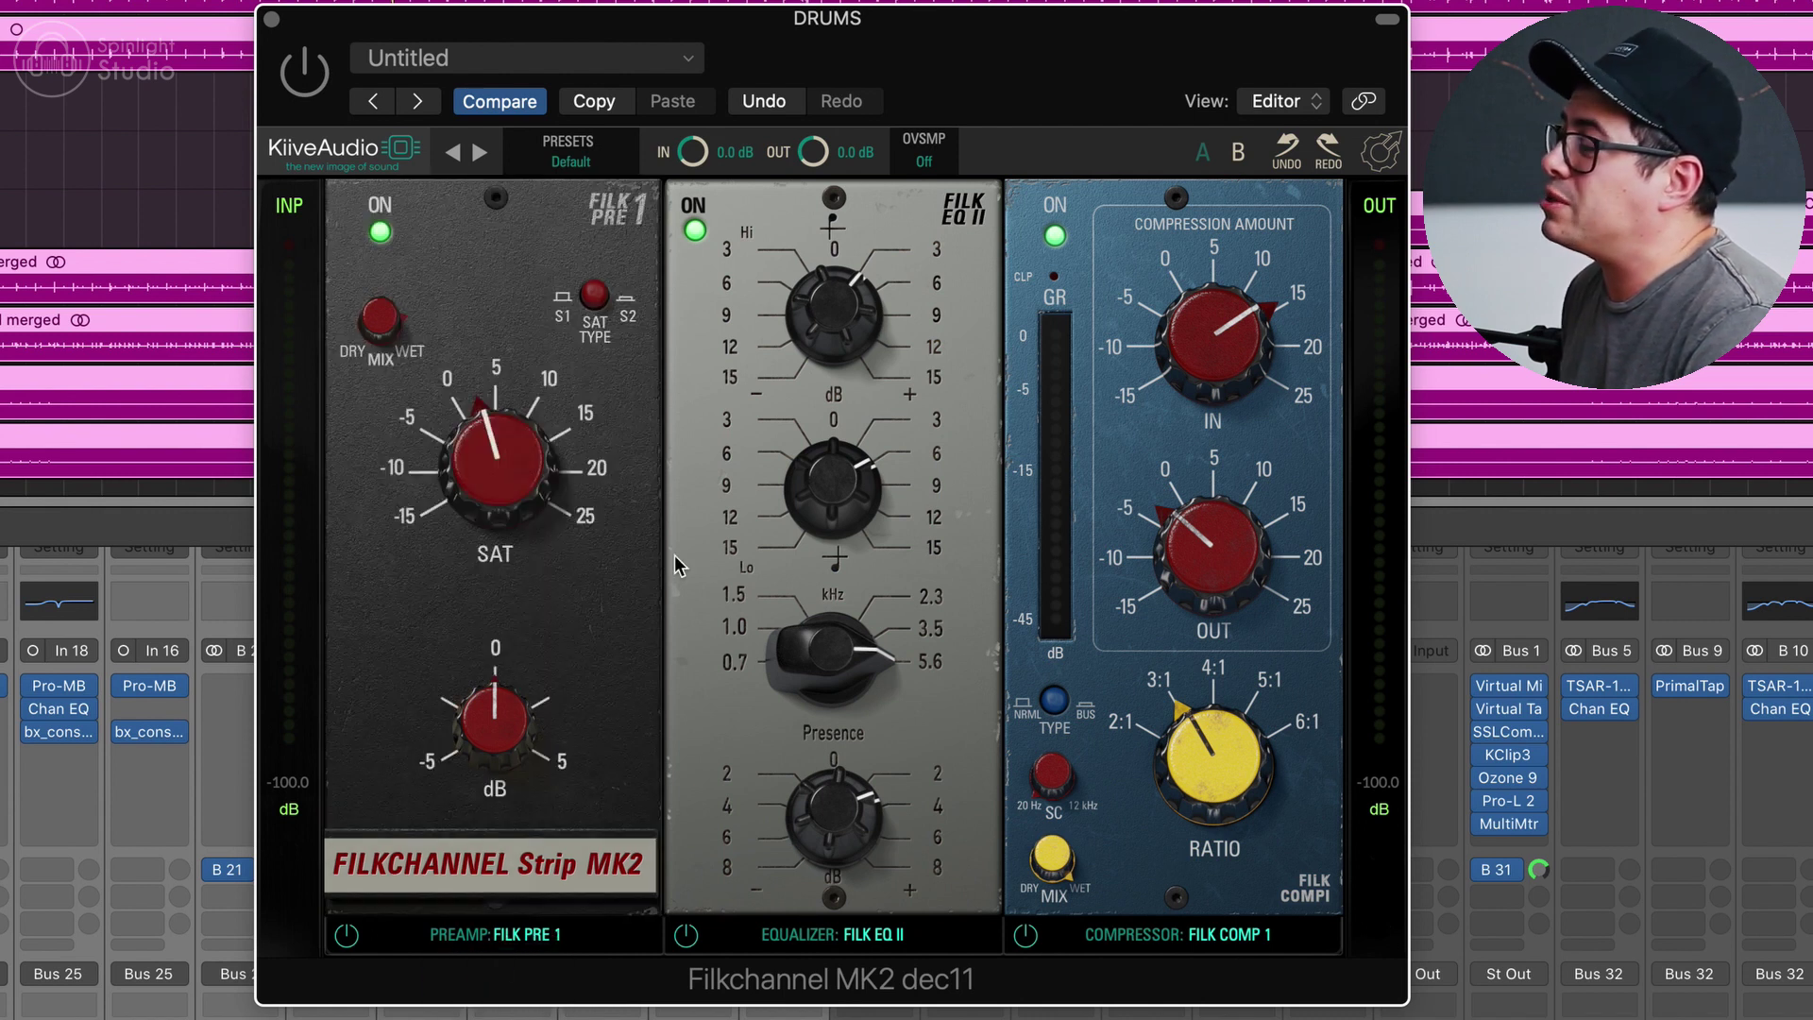
- Cycle the equalizer module through FILK EQ I, FILK EQ II and FILK EQ III, ending back on FILK EQ II
click(899, 935)
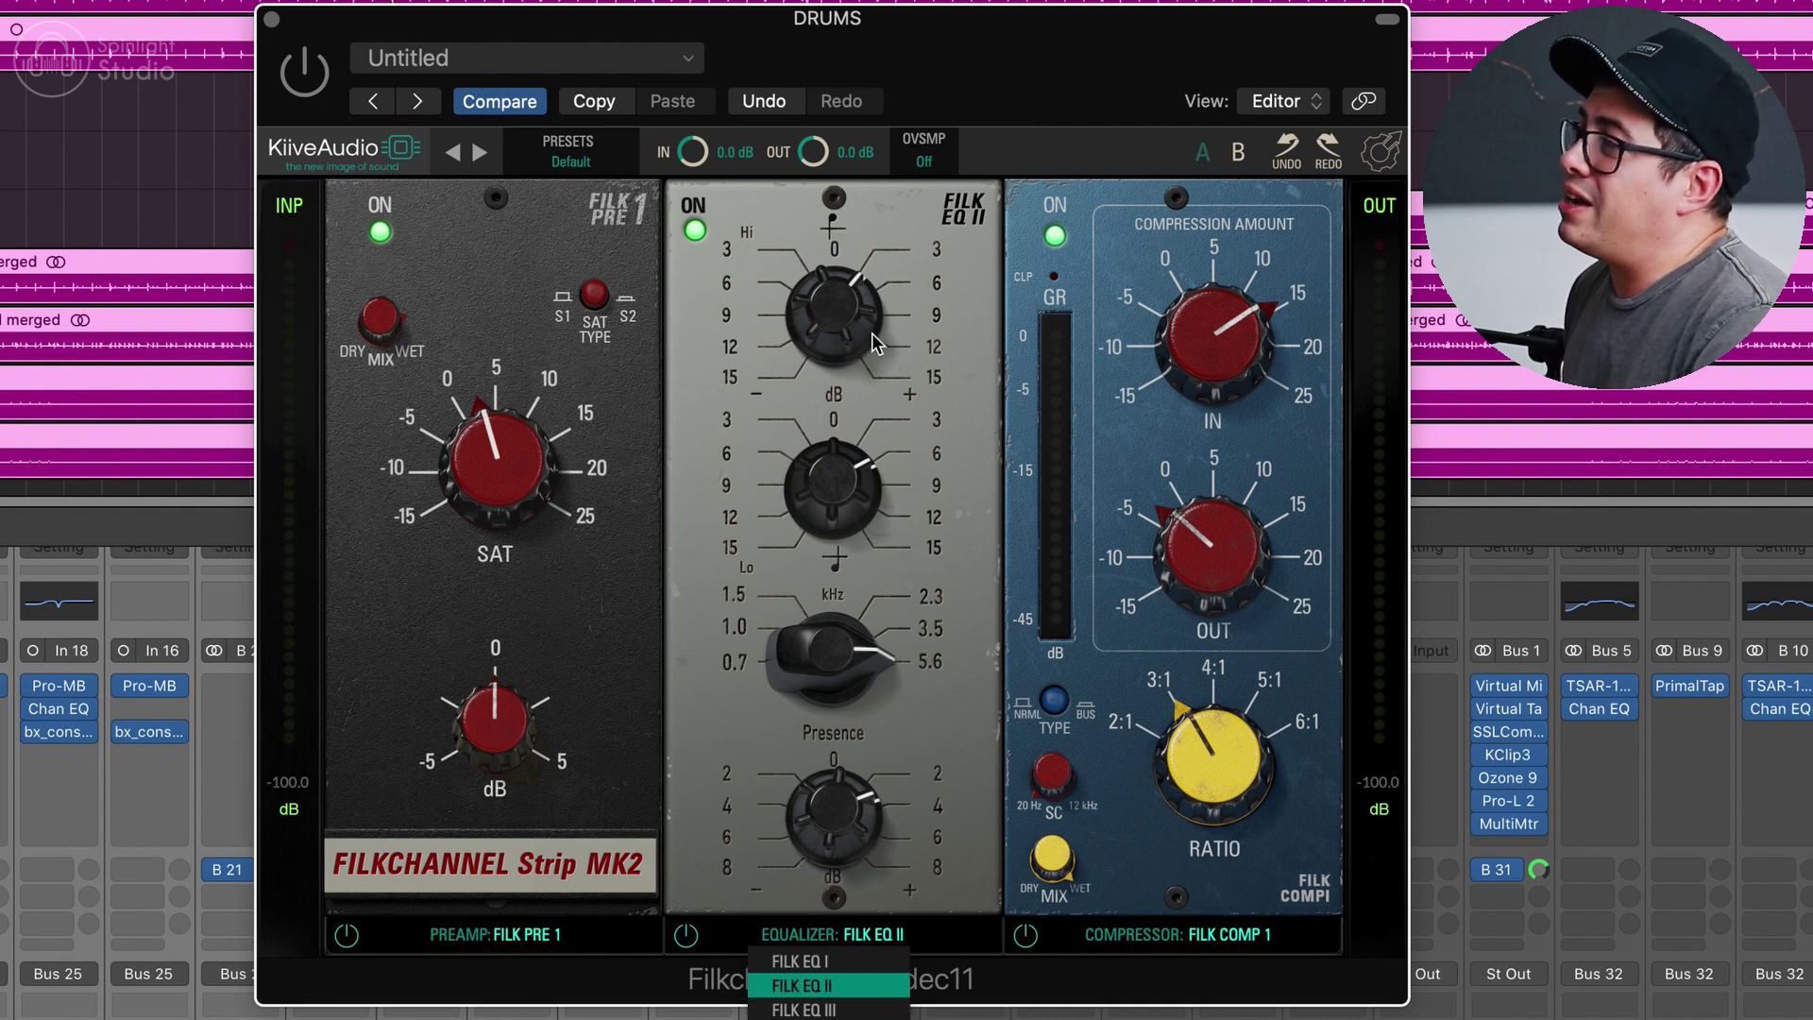
click(837, 962)
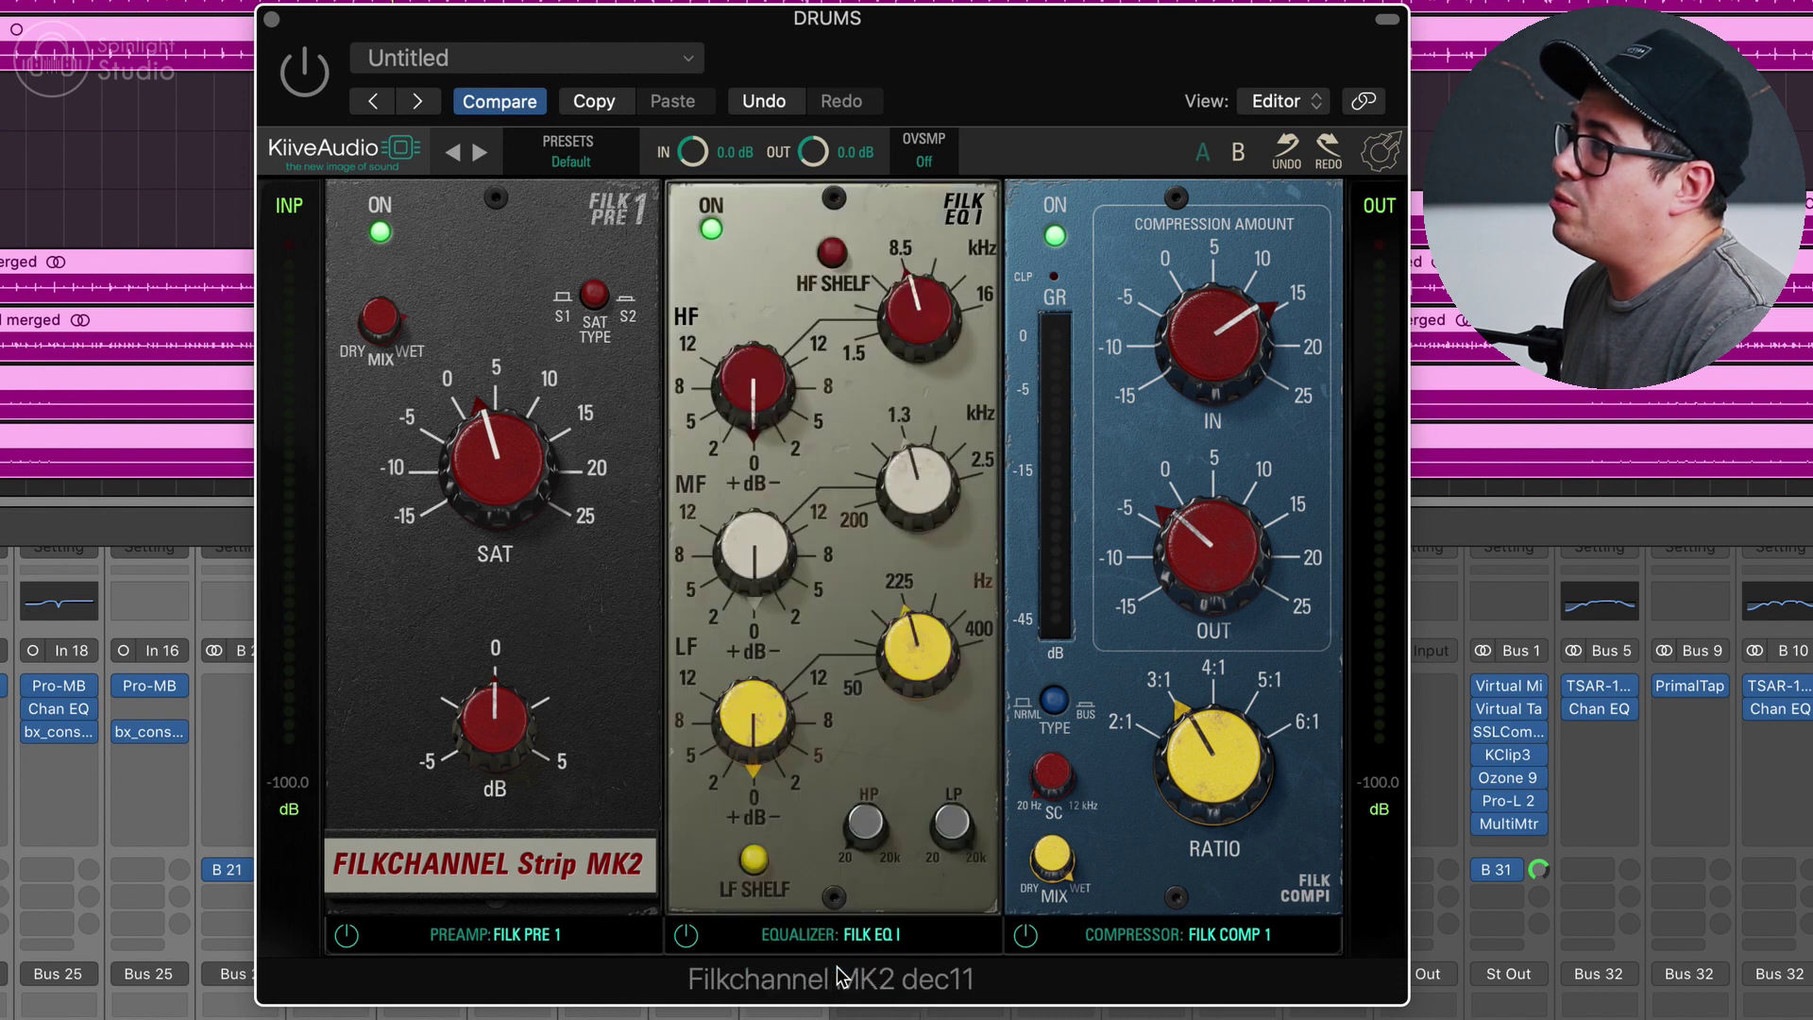
click(879, 982)
click(897, 935)
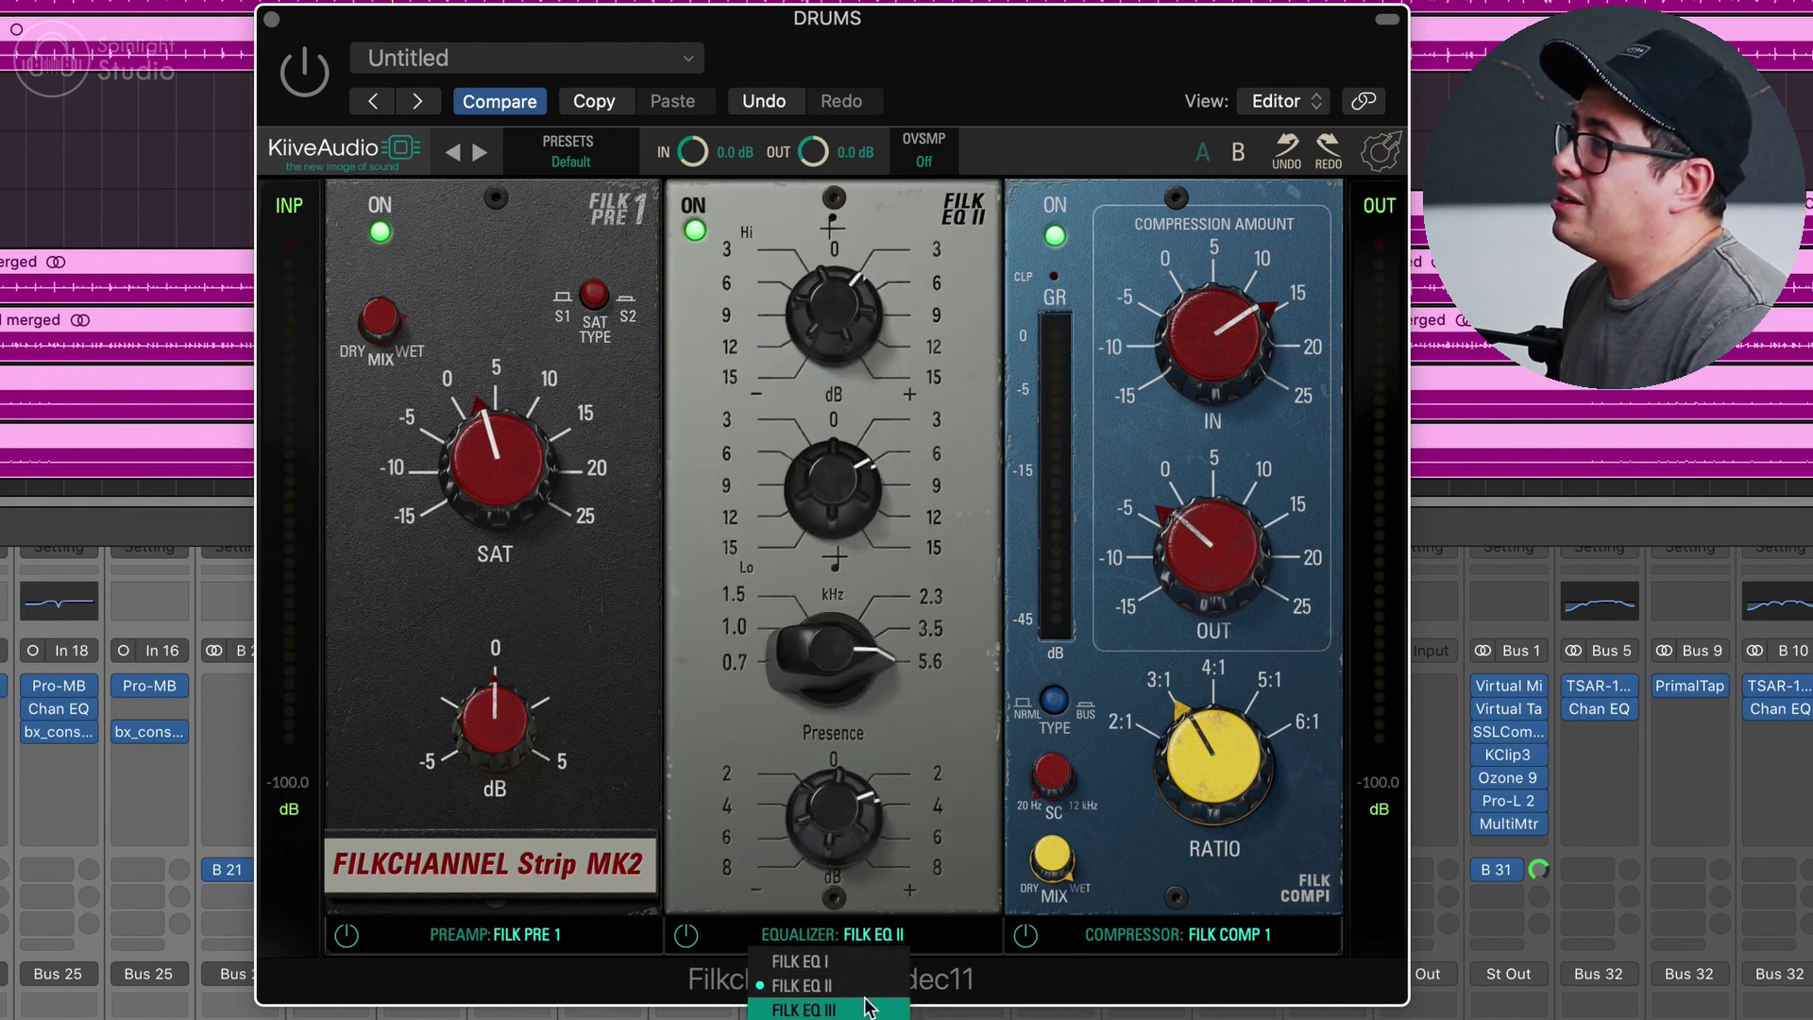
click(871, 1008)
click(887, 937)
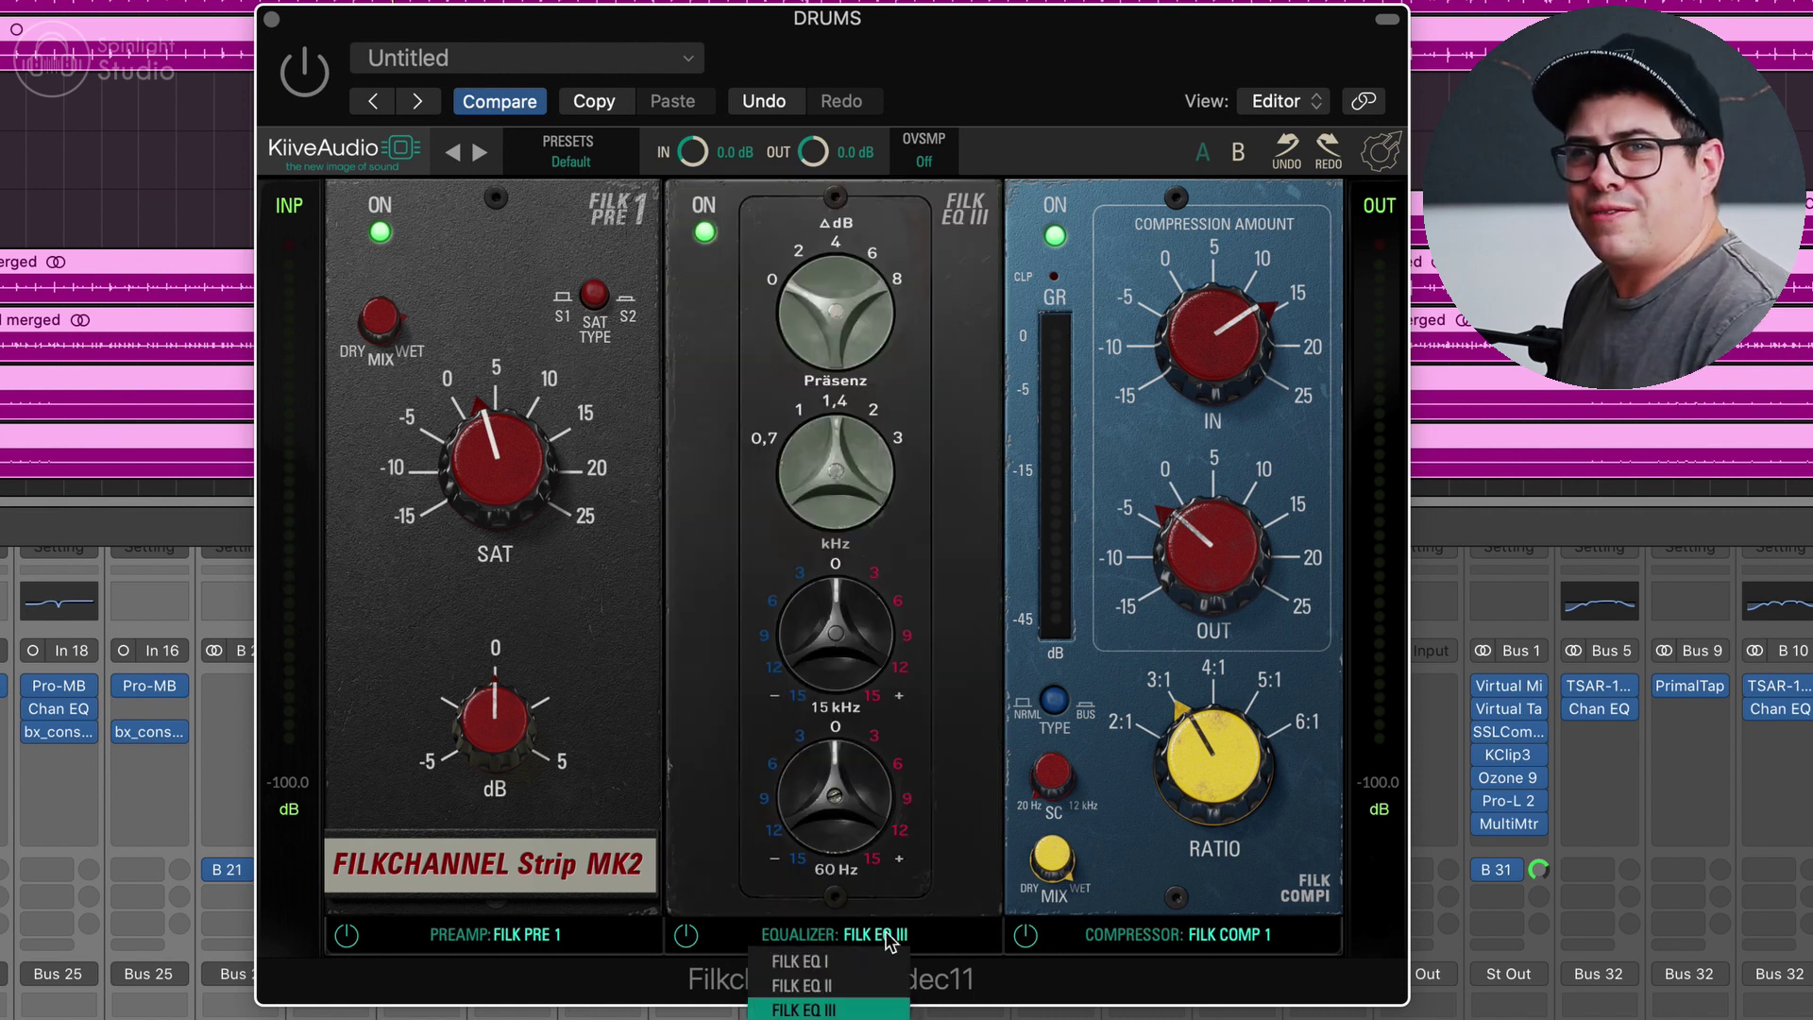
scroll(887, 937, up, 1)
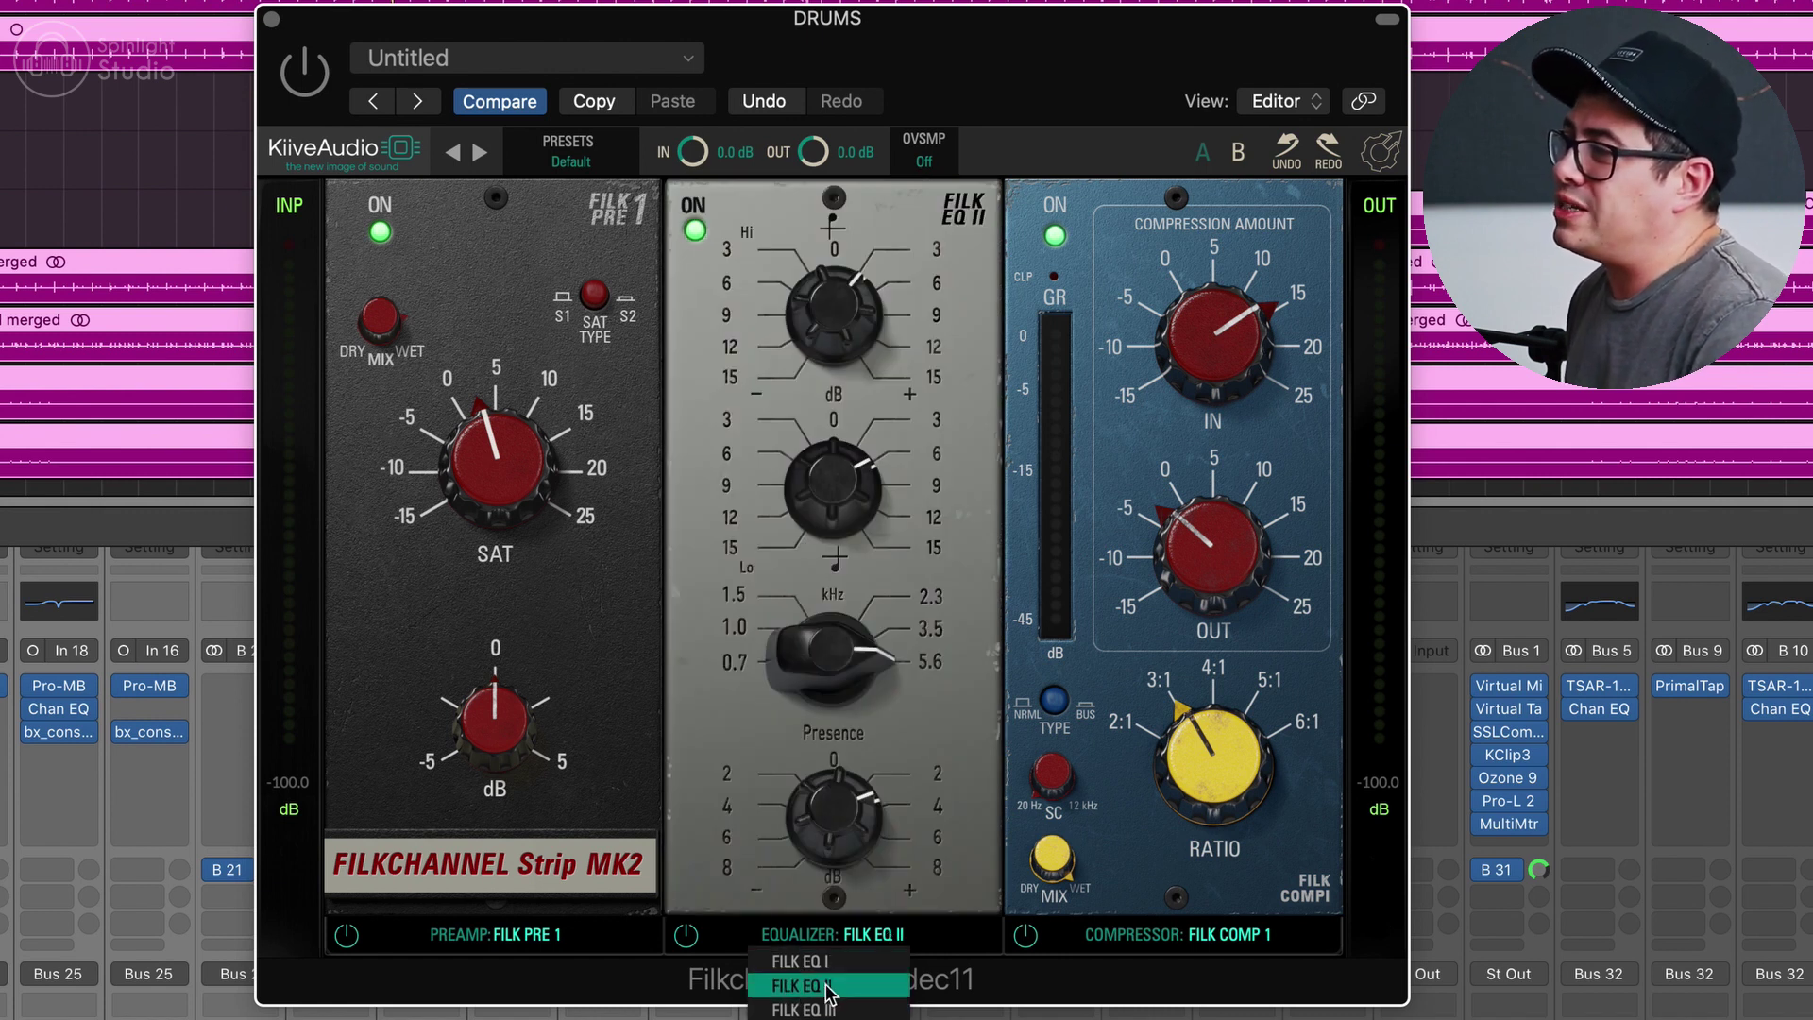
click(801, 961)
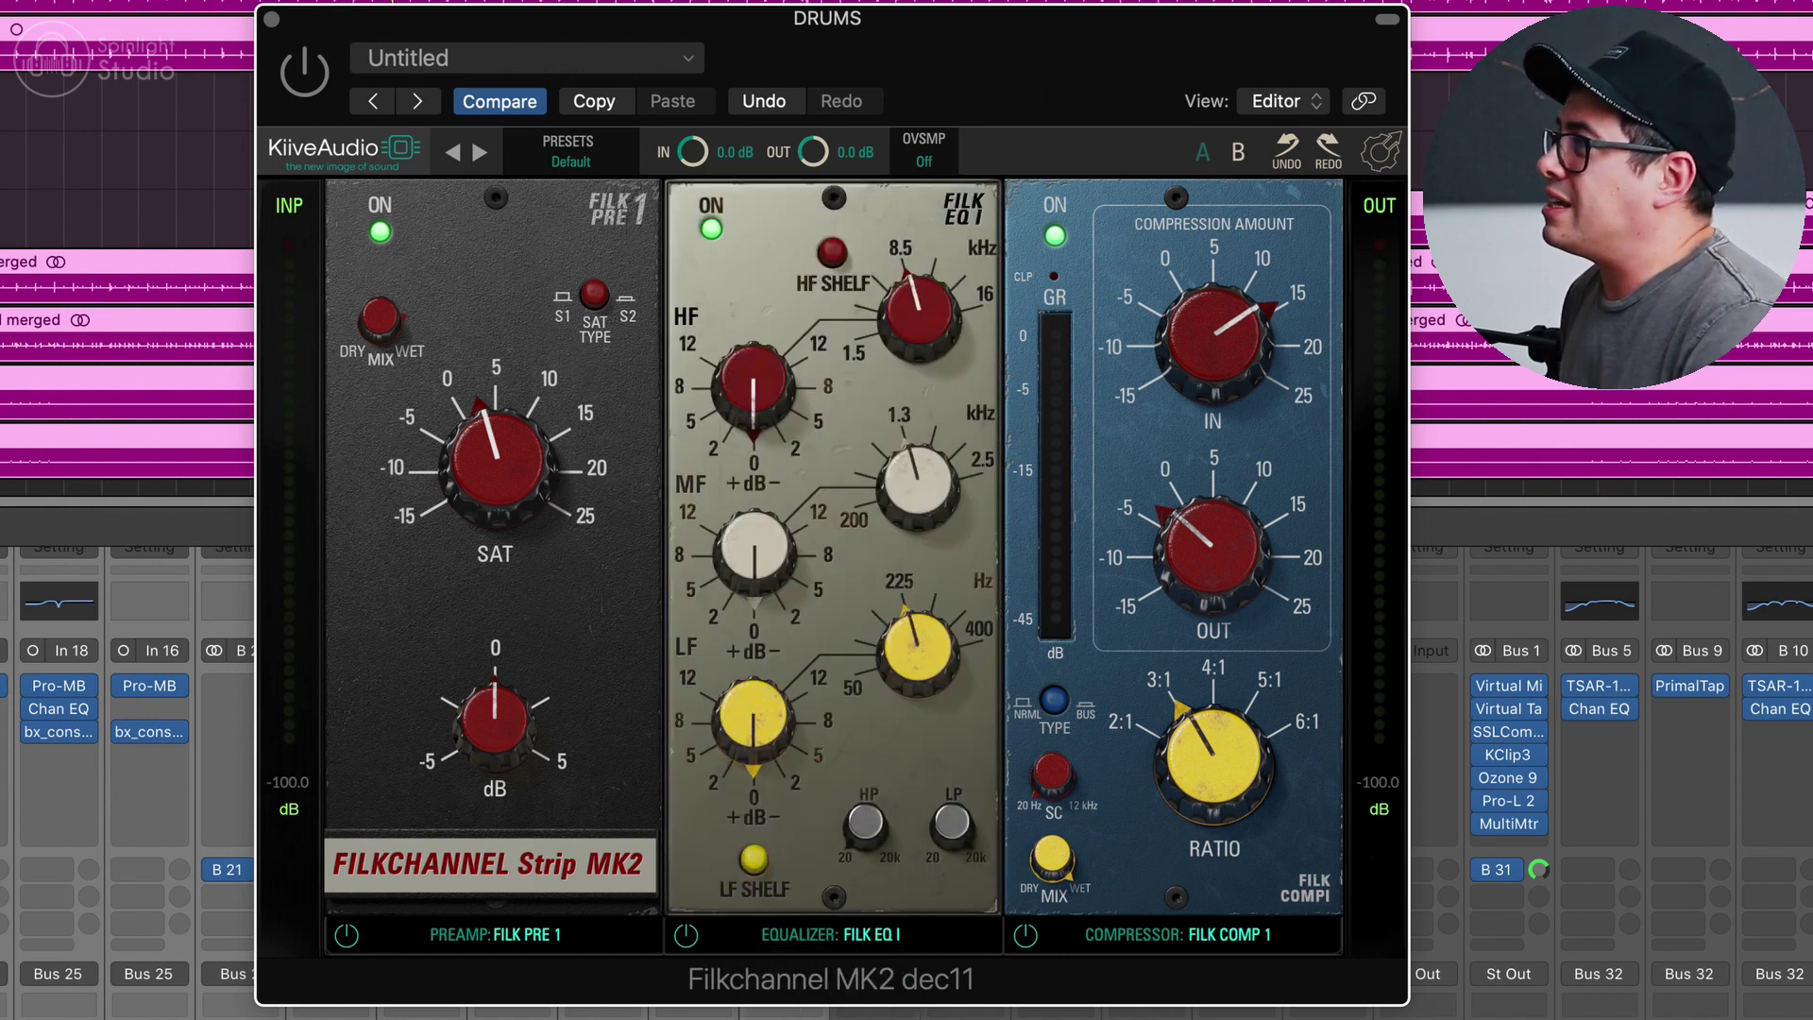
click(506, 101)
- Switch the compressor module to FILK COMP 2 and return it to FILK COMP 1
click(1218, 935)
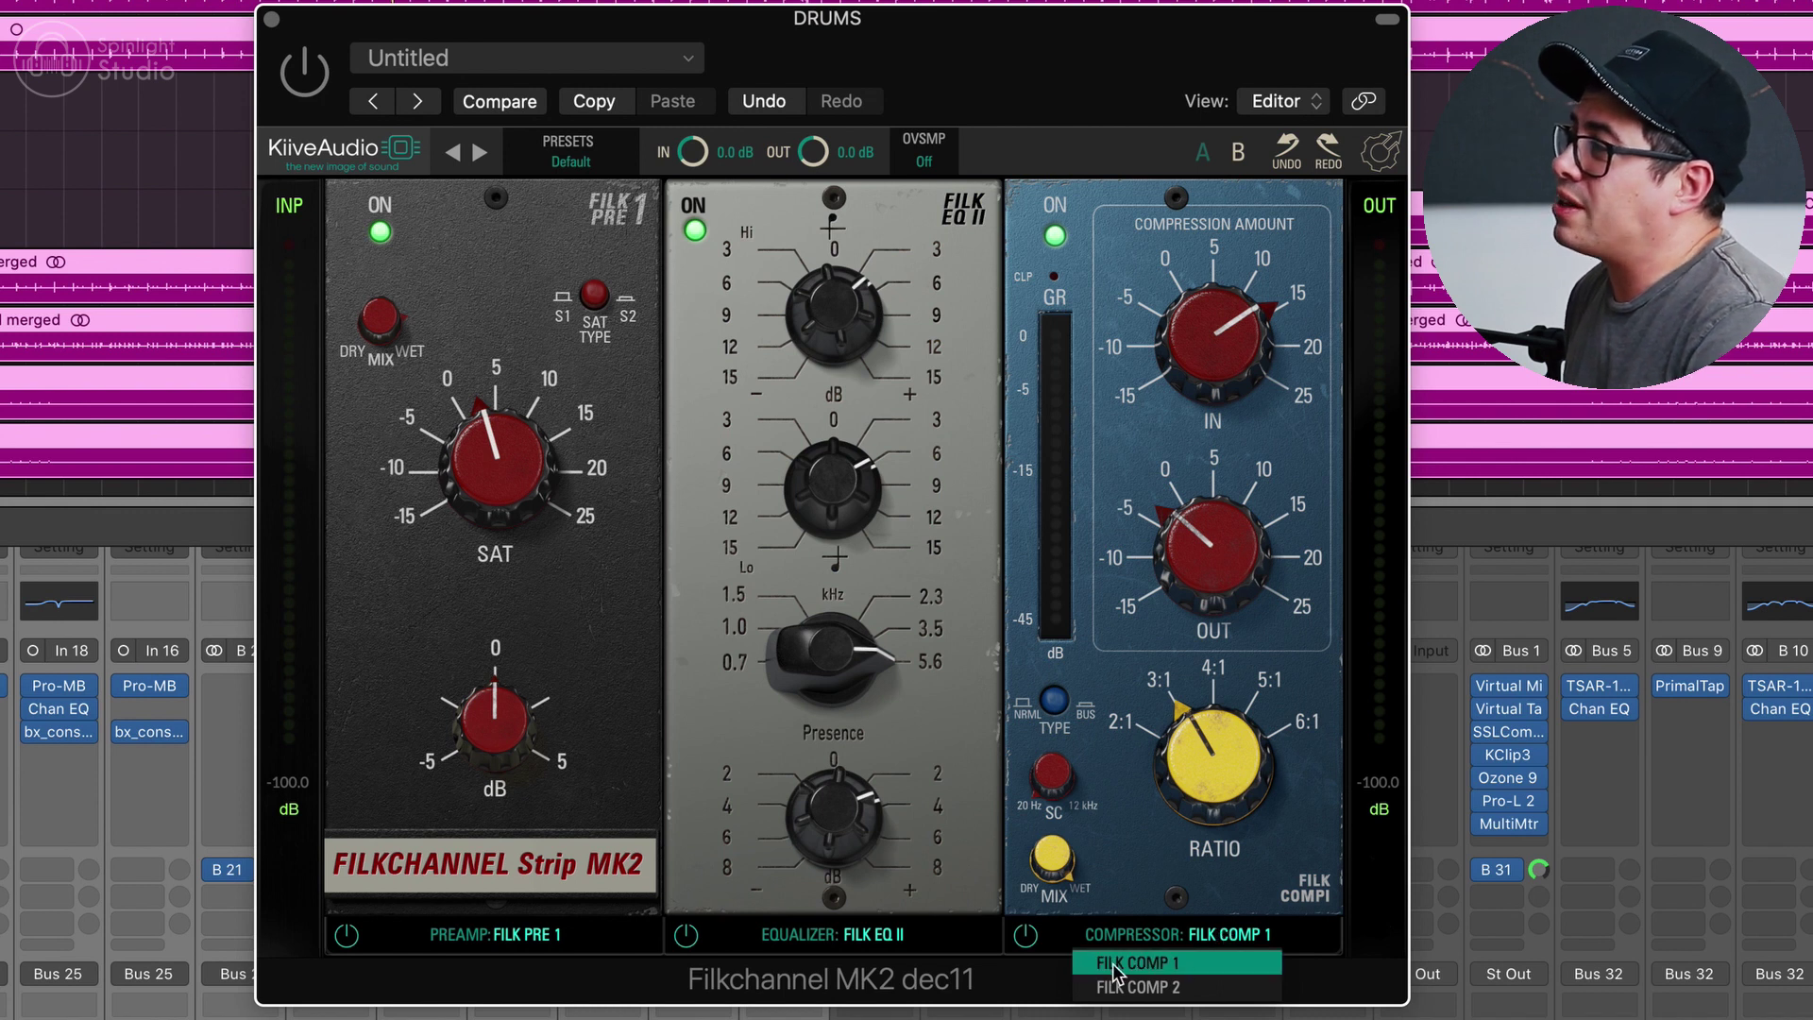
click(1138, 986)
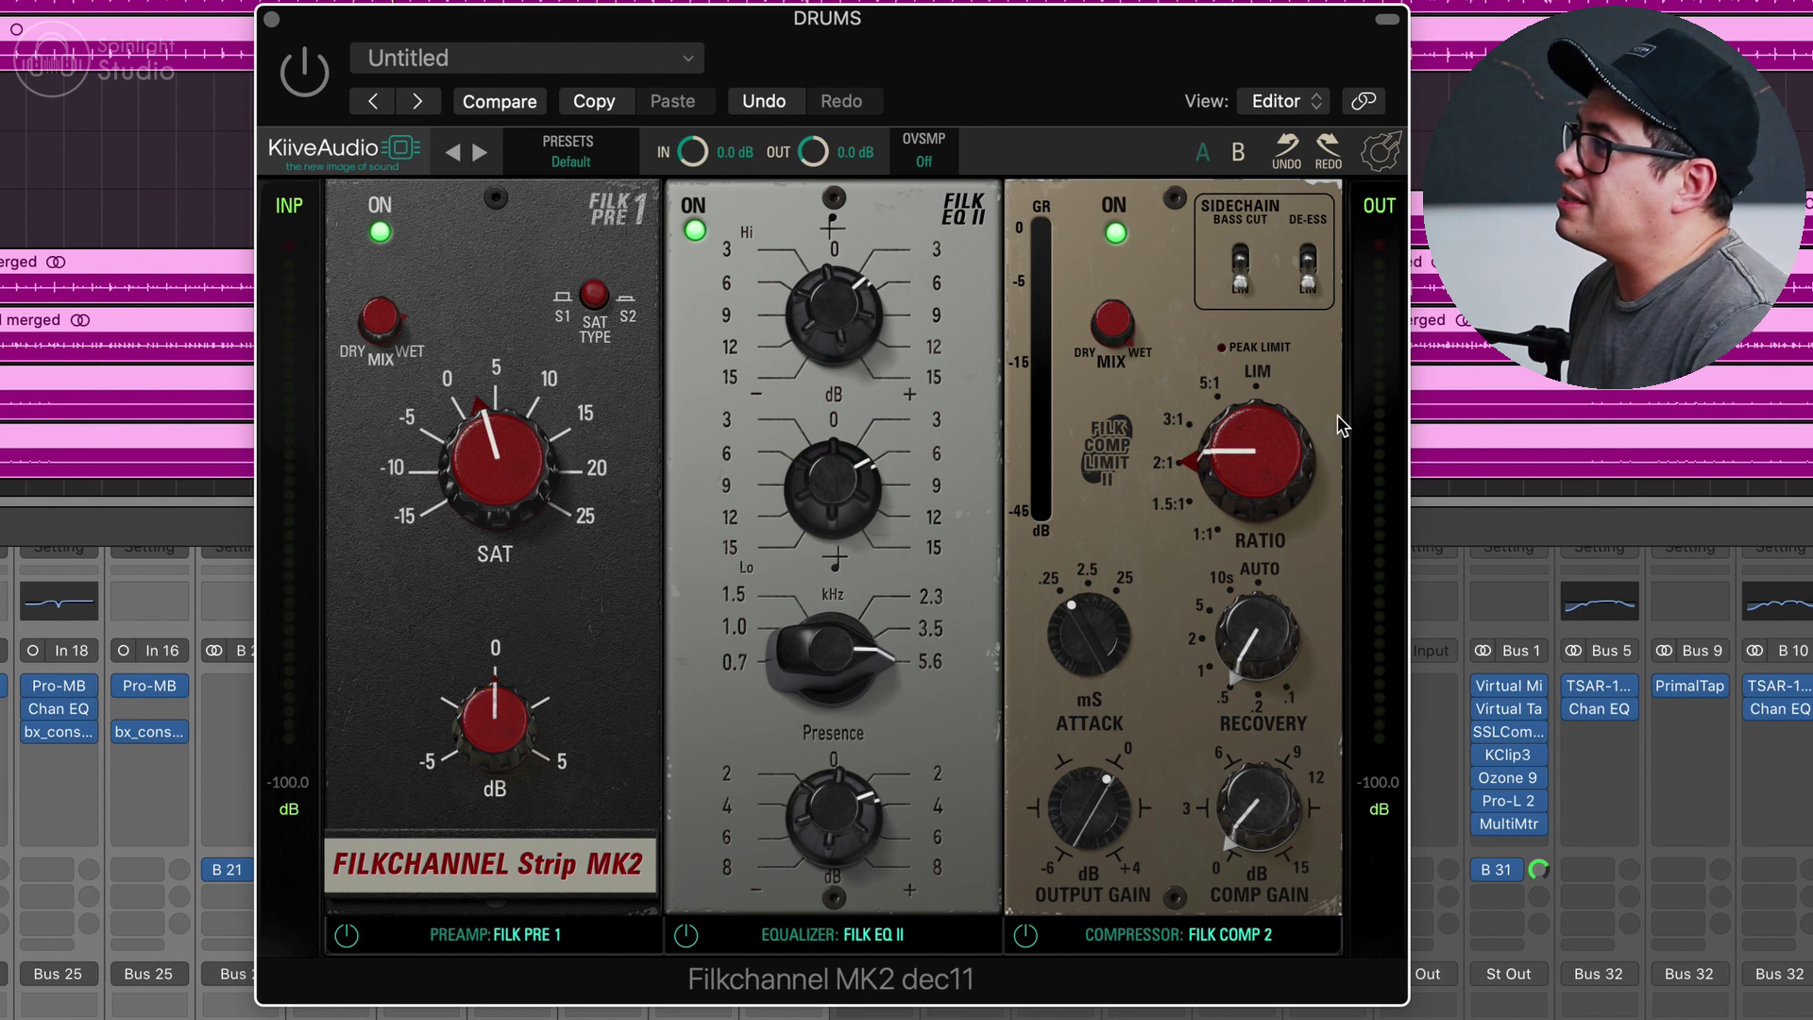
click(1251, 935)
click(1142, 968)
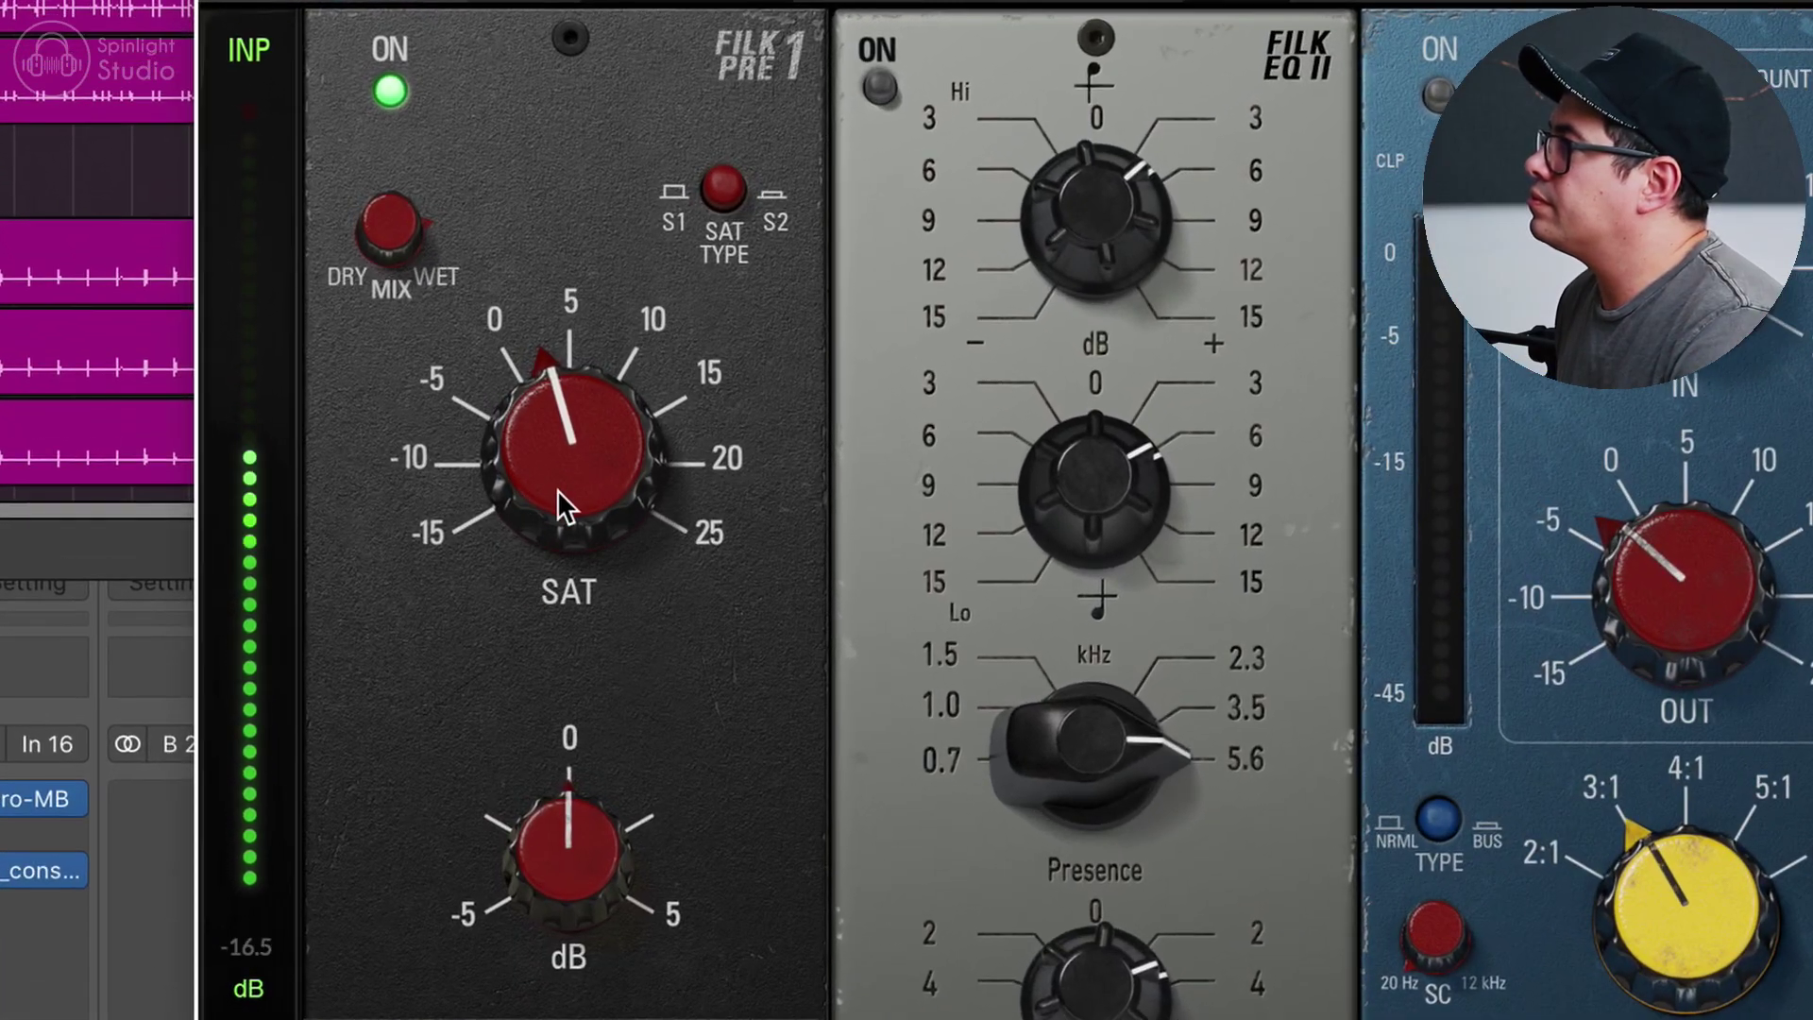
- Raise the saturation to about 25 on FILK PRE 1 and to about 23 on FILK PRE 2
drag(557, 489, 727, 212)
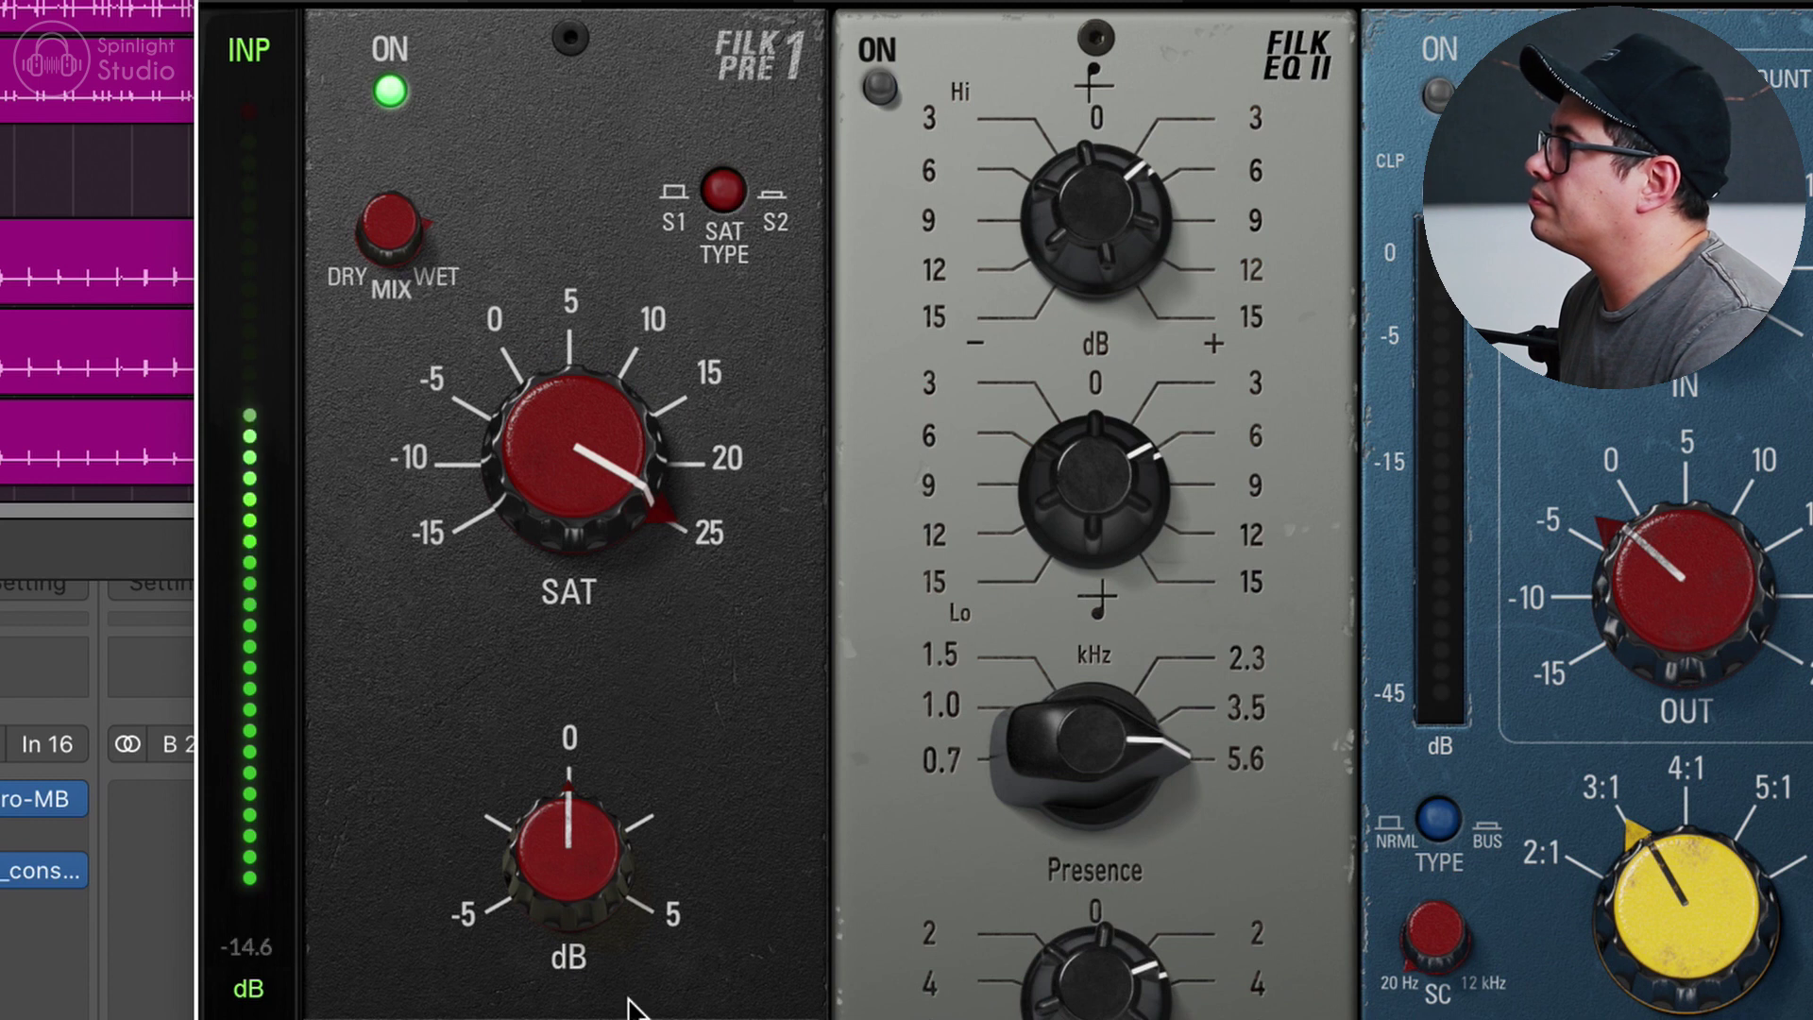
click(759, 55)
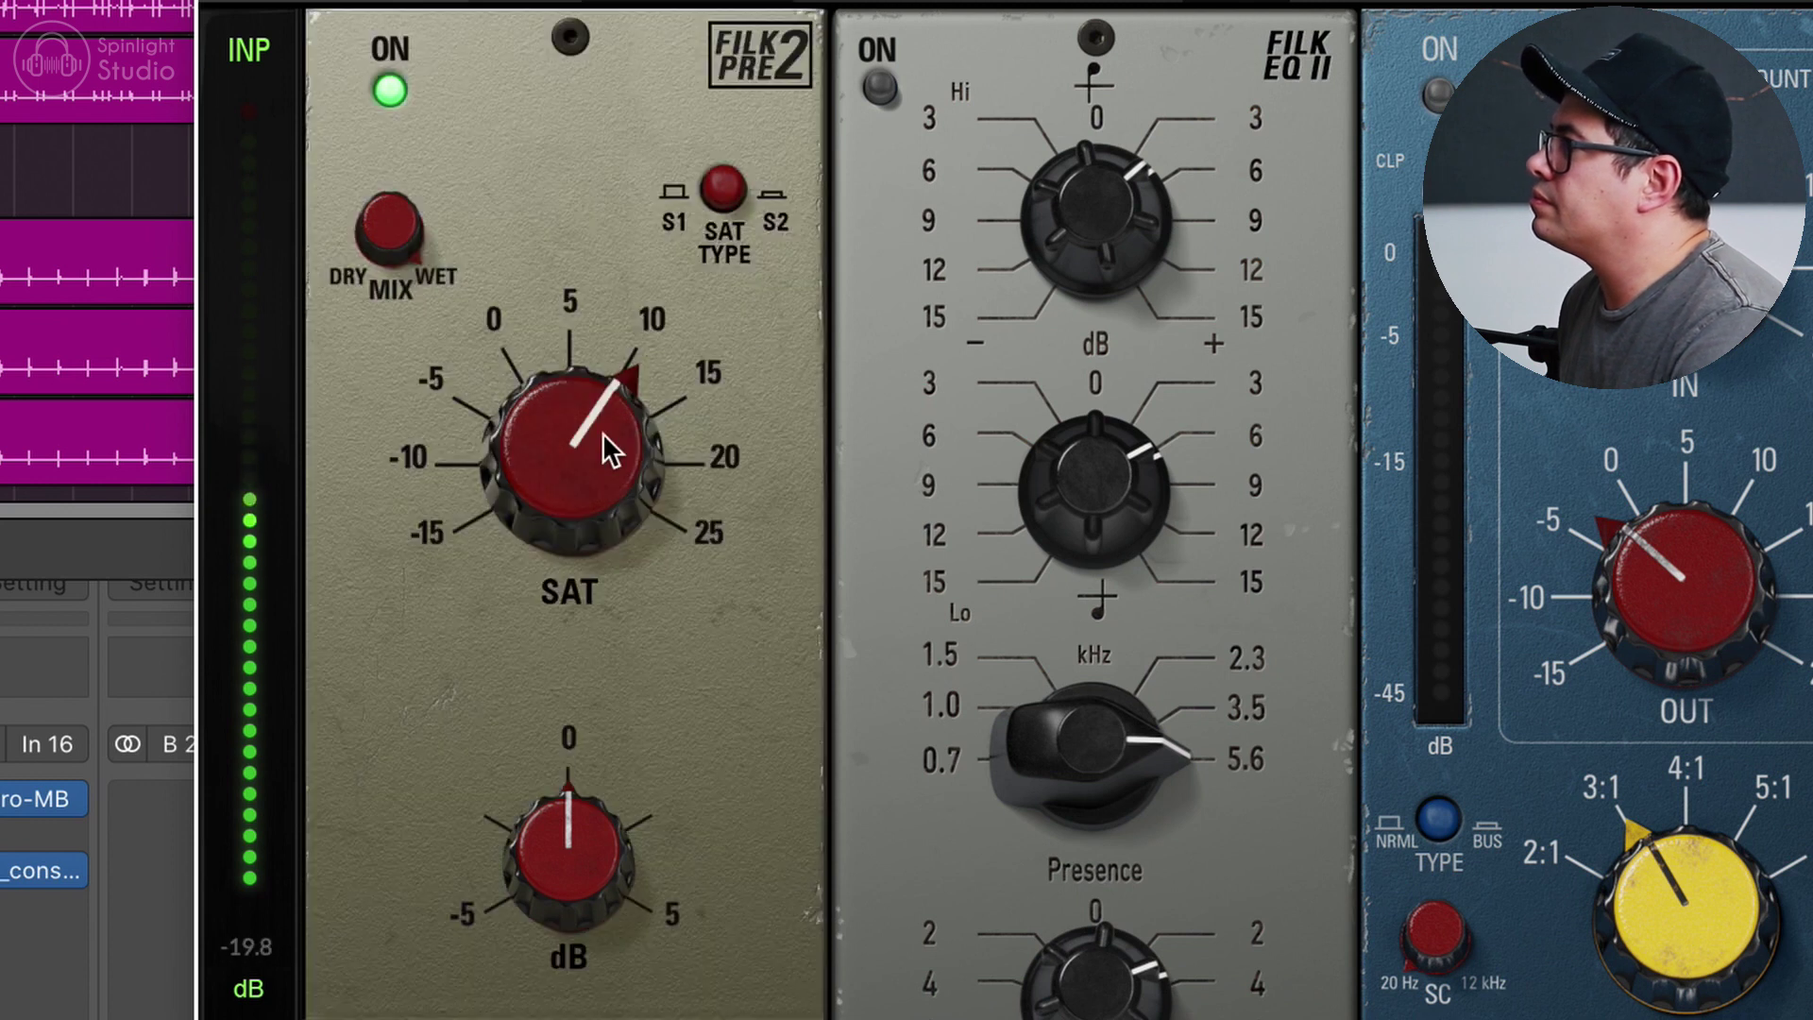
drag(603, 432, 683, 194)
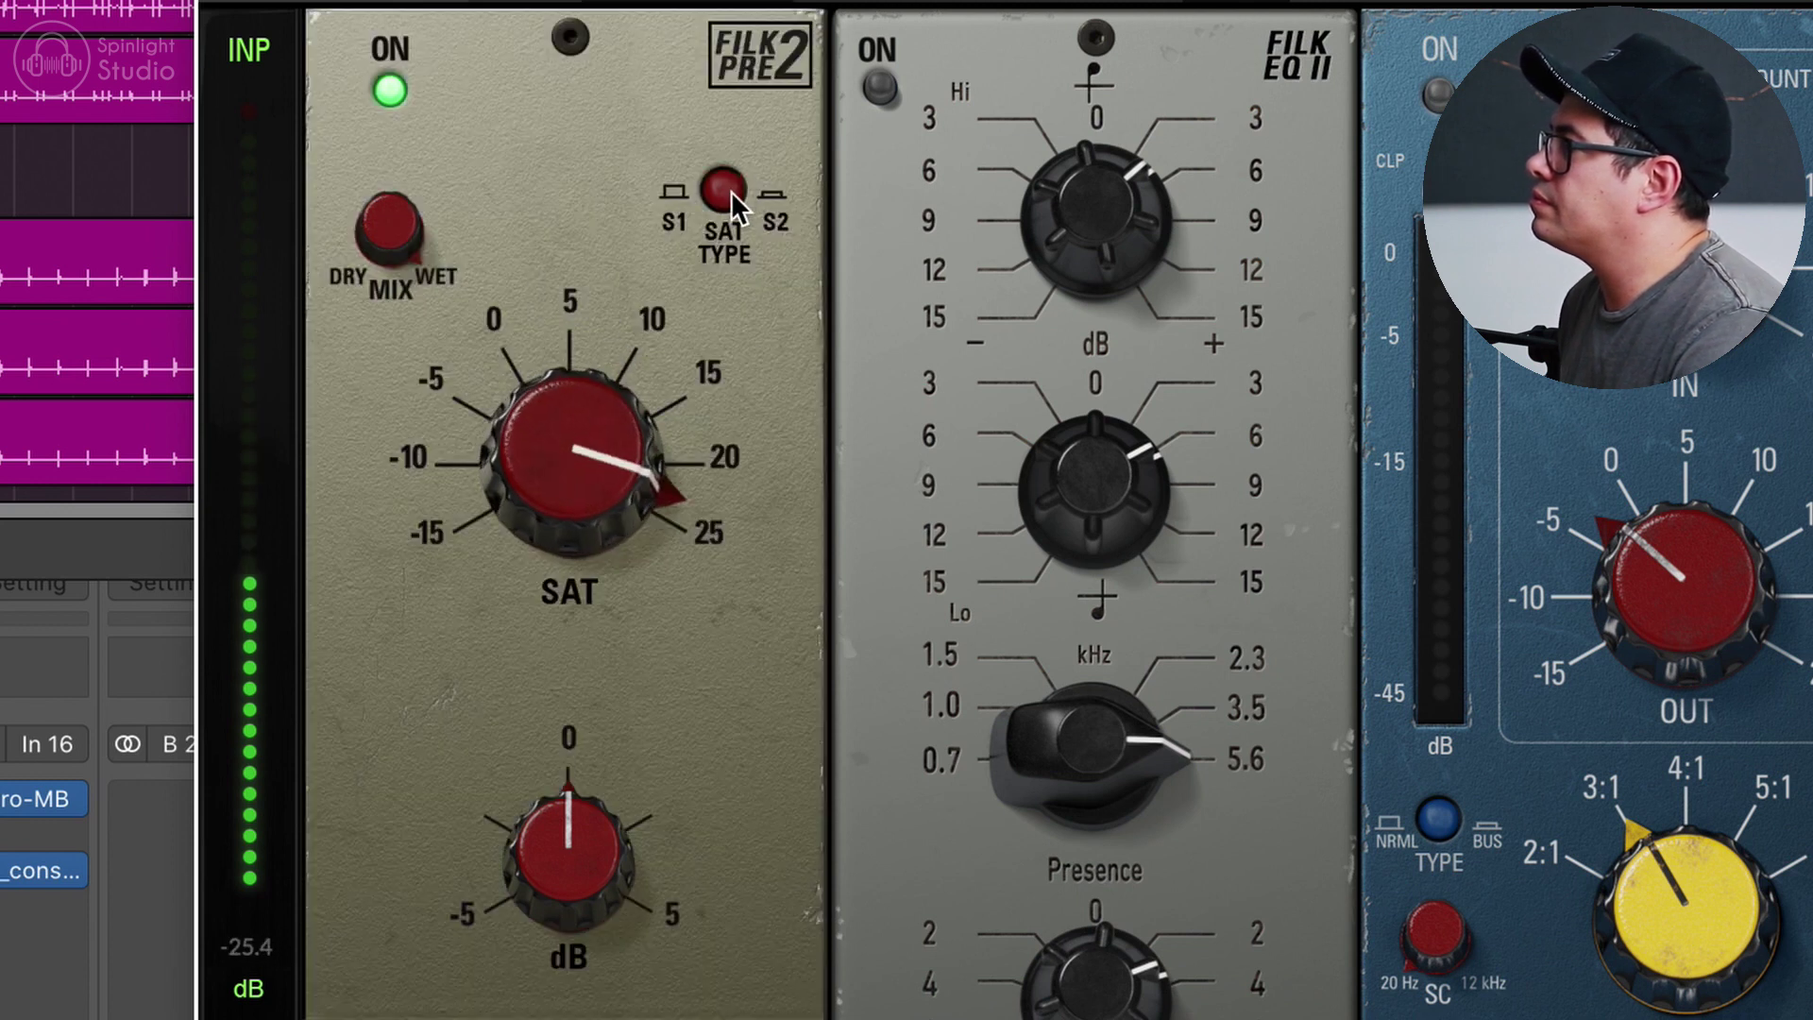
- Return to the FILK PRE 1 preamp and try adjusting its dry/wet mix
drag(631, 378, 586, 618)
drag(526, 473, 416, 326)
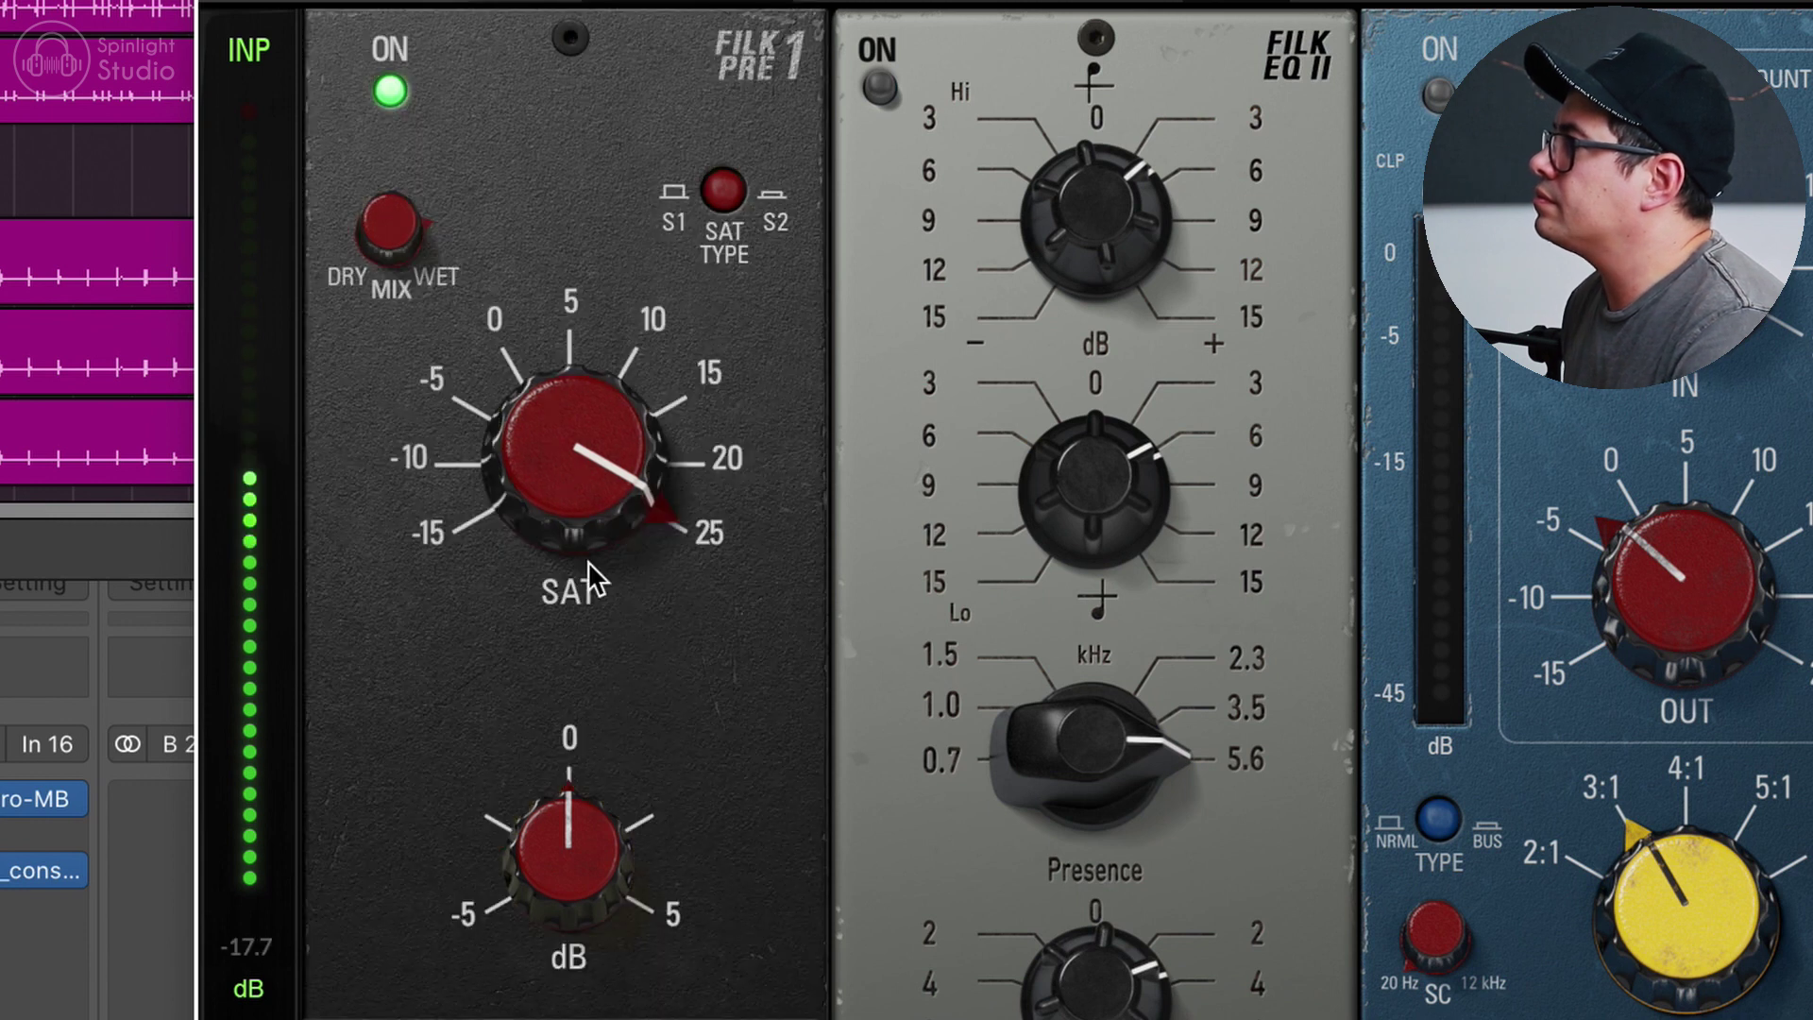
mouse_move(396, 243)
drag(399, 246, 528, 341)
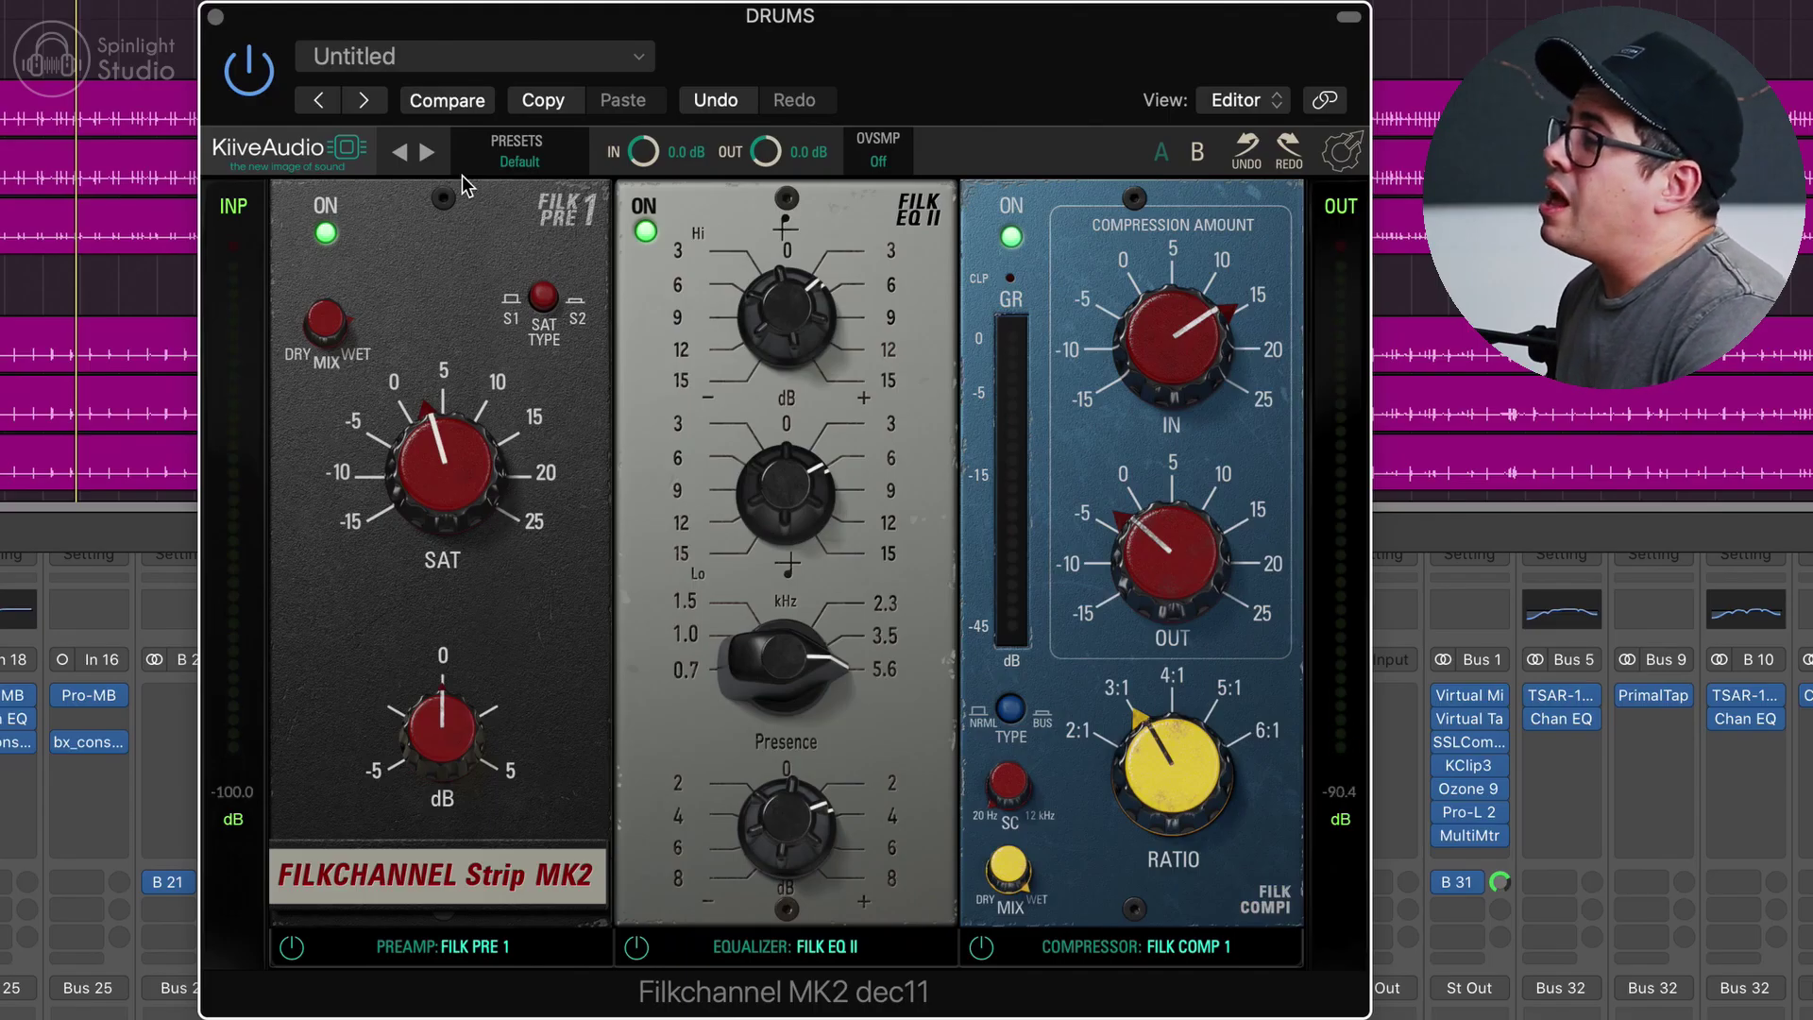
- Show the FILK PRE 2 preamp once more and restore FILK PRE 1
click(489, 979)
click(495, 989)
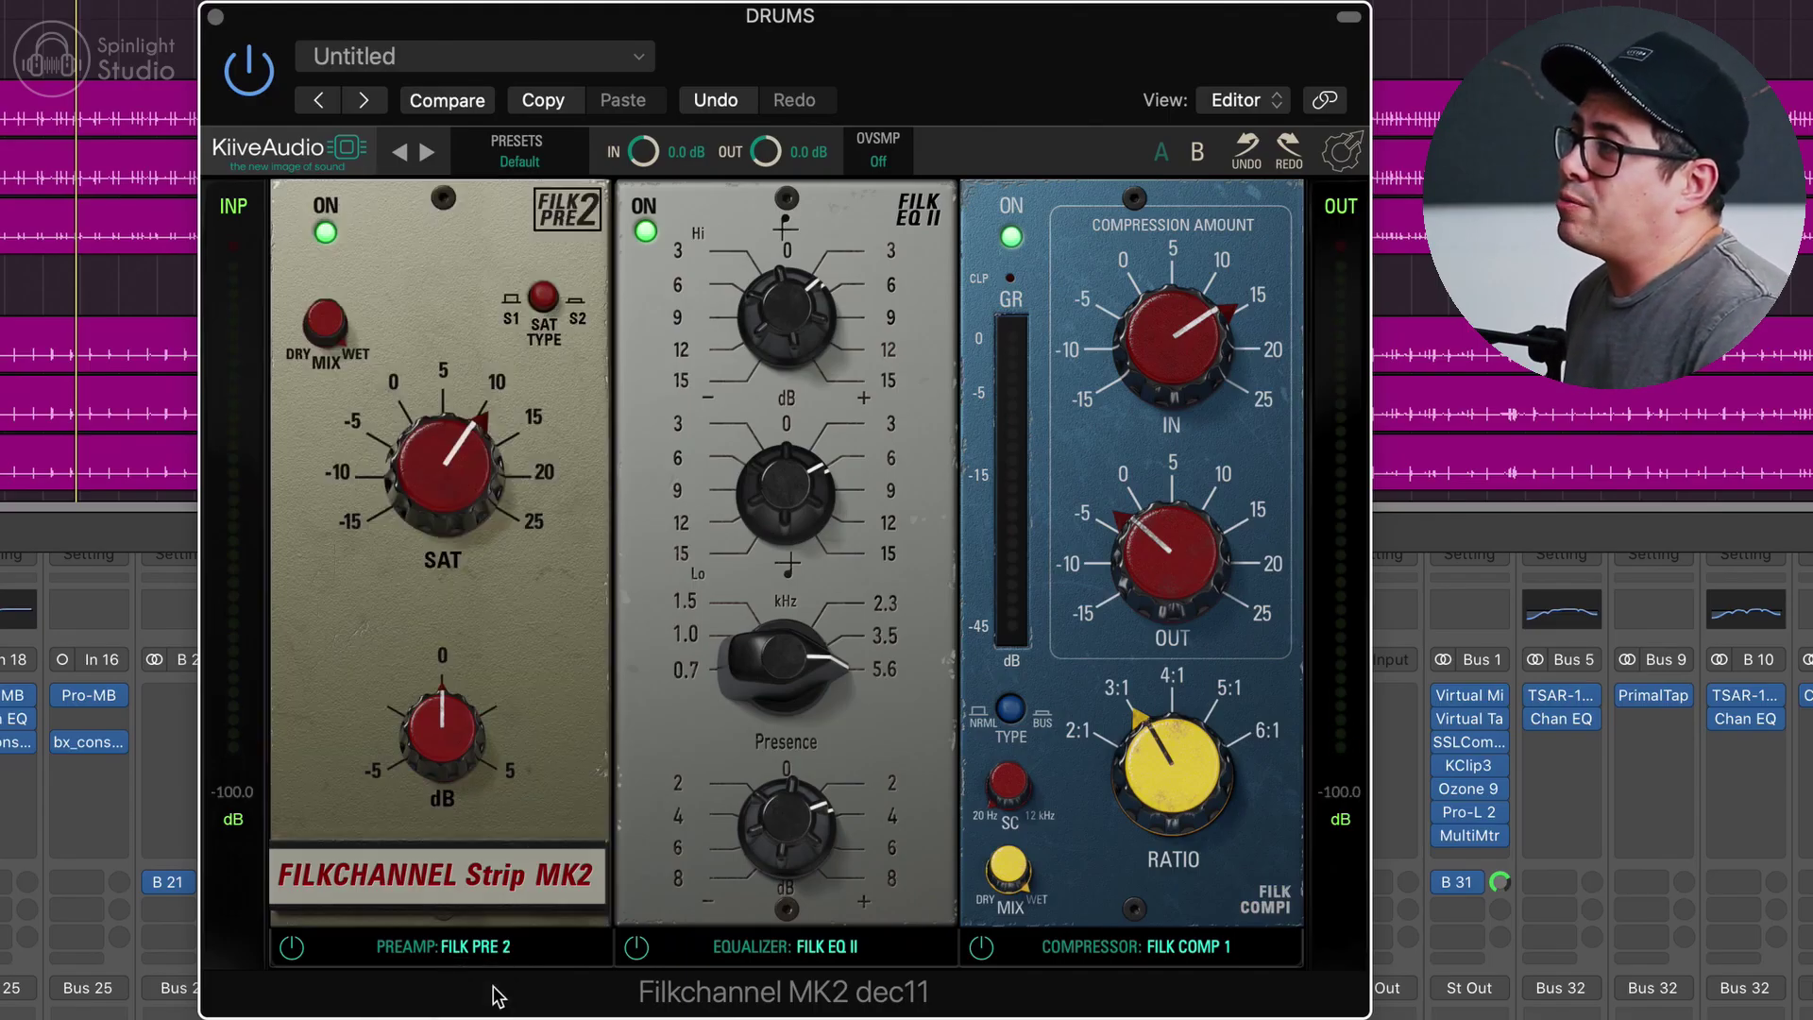
click(501, 949)
click(486, 973)
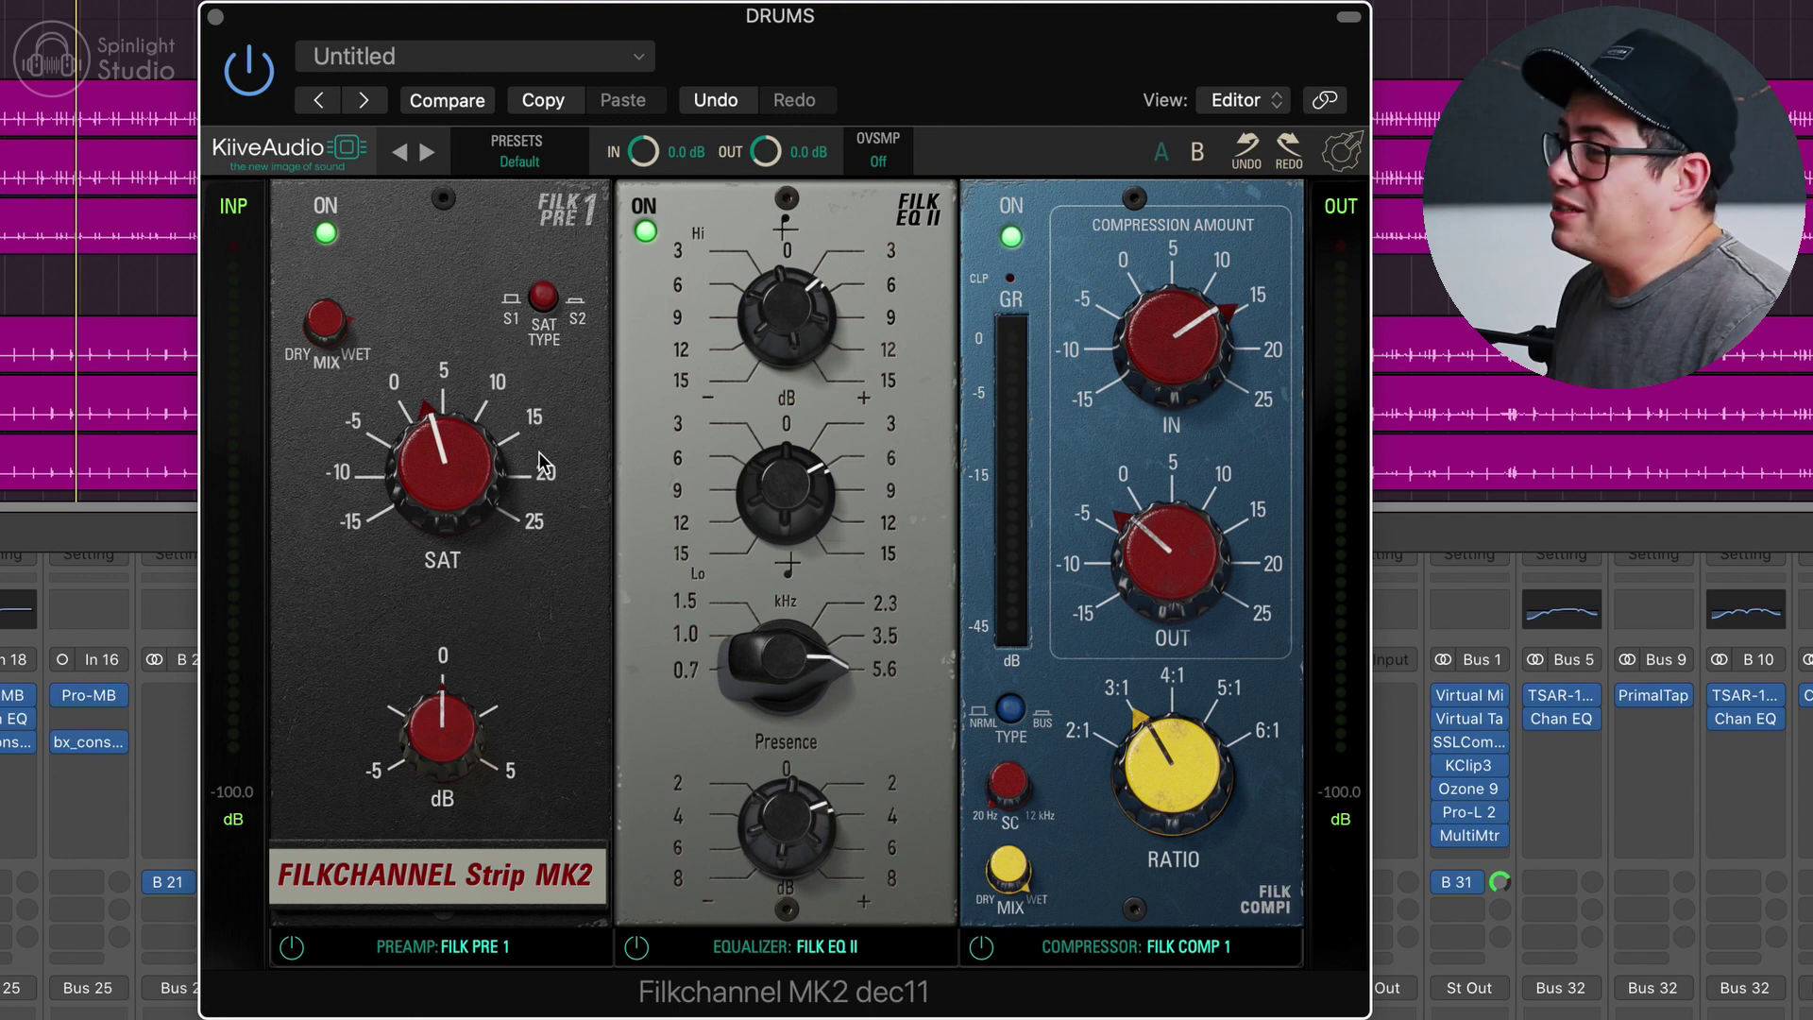
- Solo the preamp module, re-enable FILK EQ II, and inspect its high, low and presence gain knobs
alt+click(324, 234)
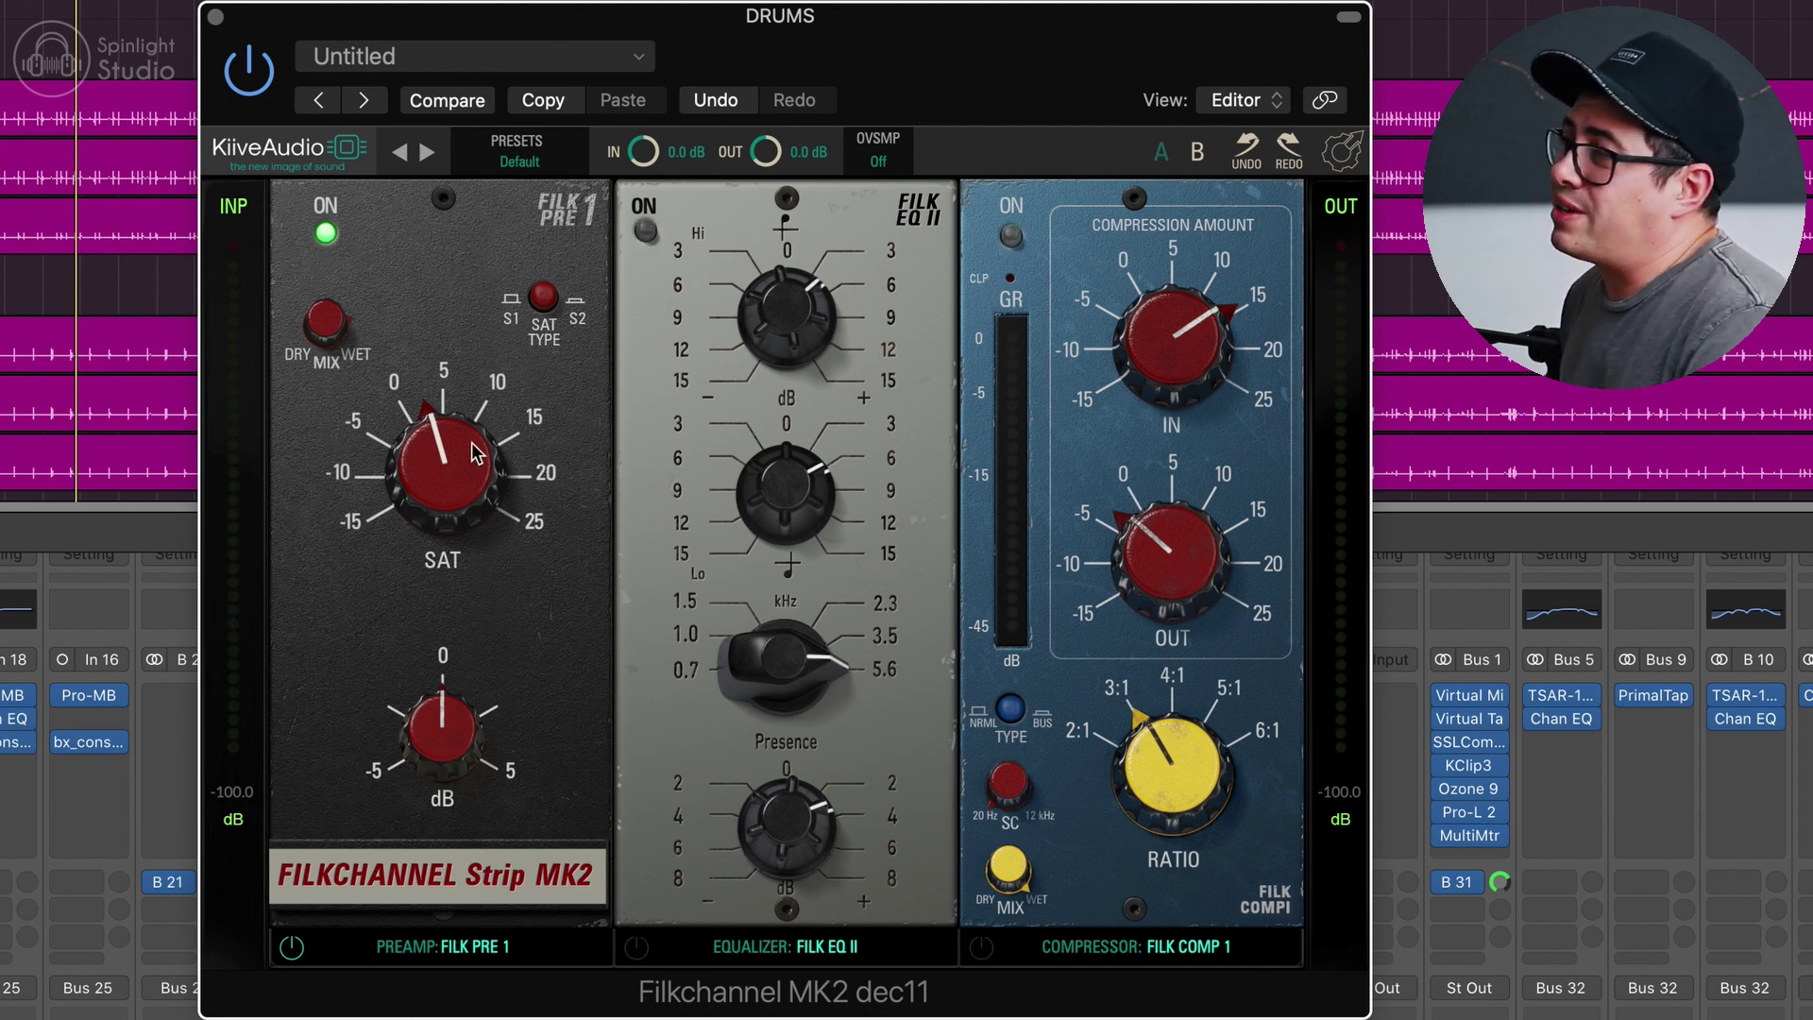
click(645, 231)
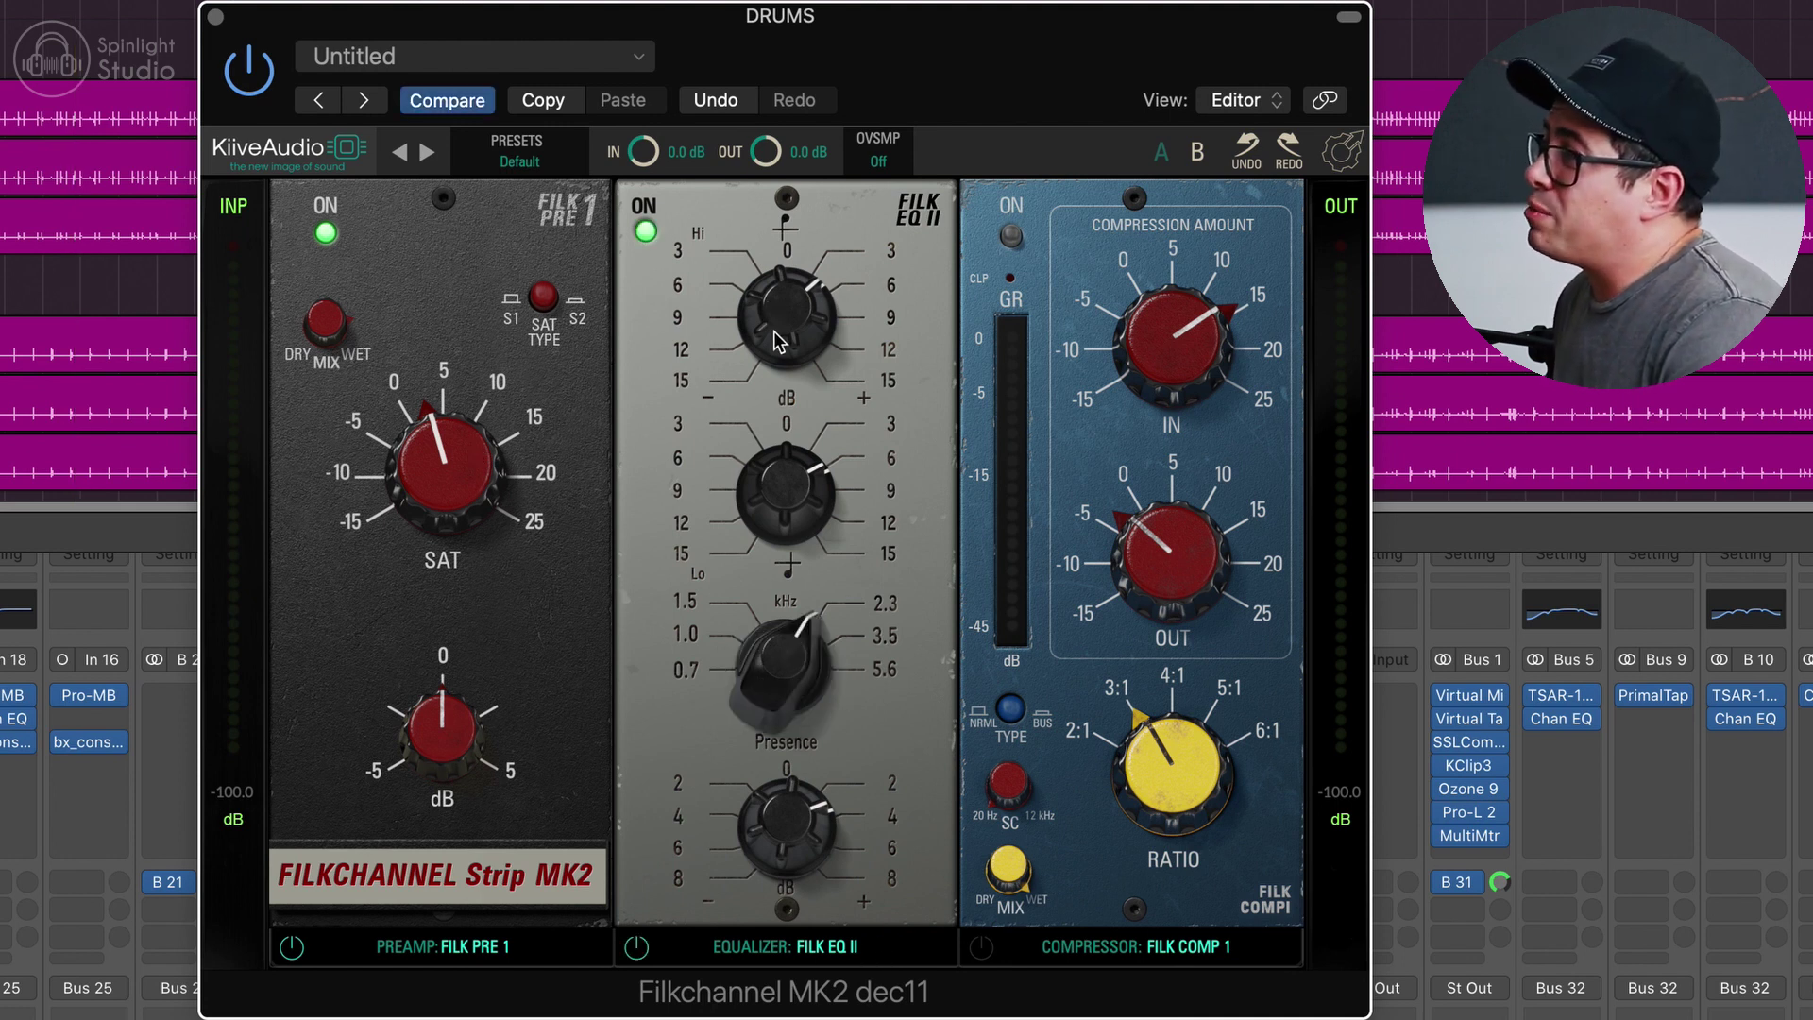
mouse_move(789, 310)
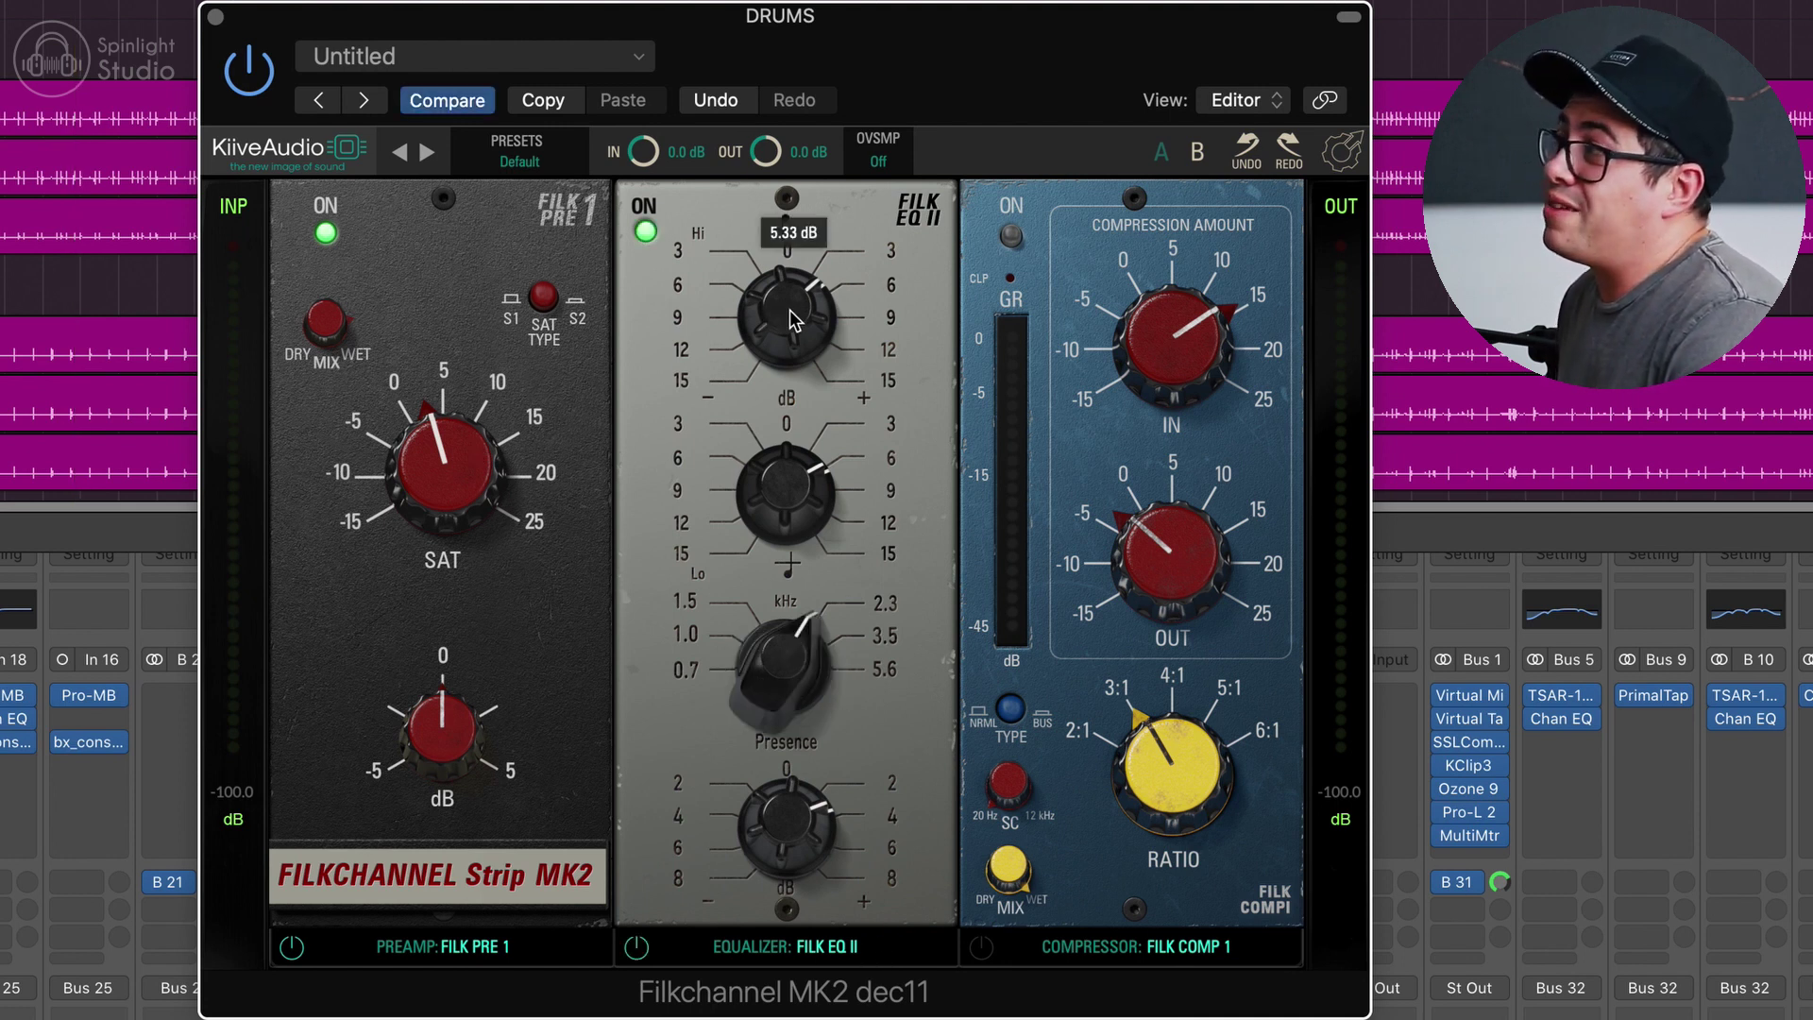
mouse_move(796, 482)
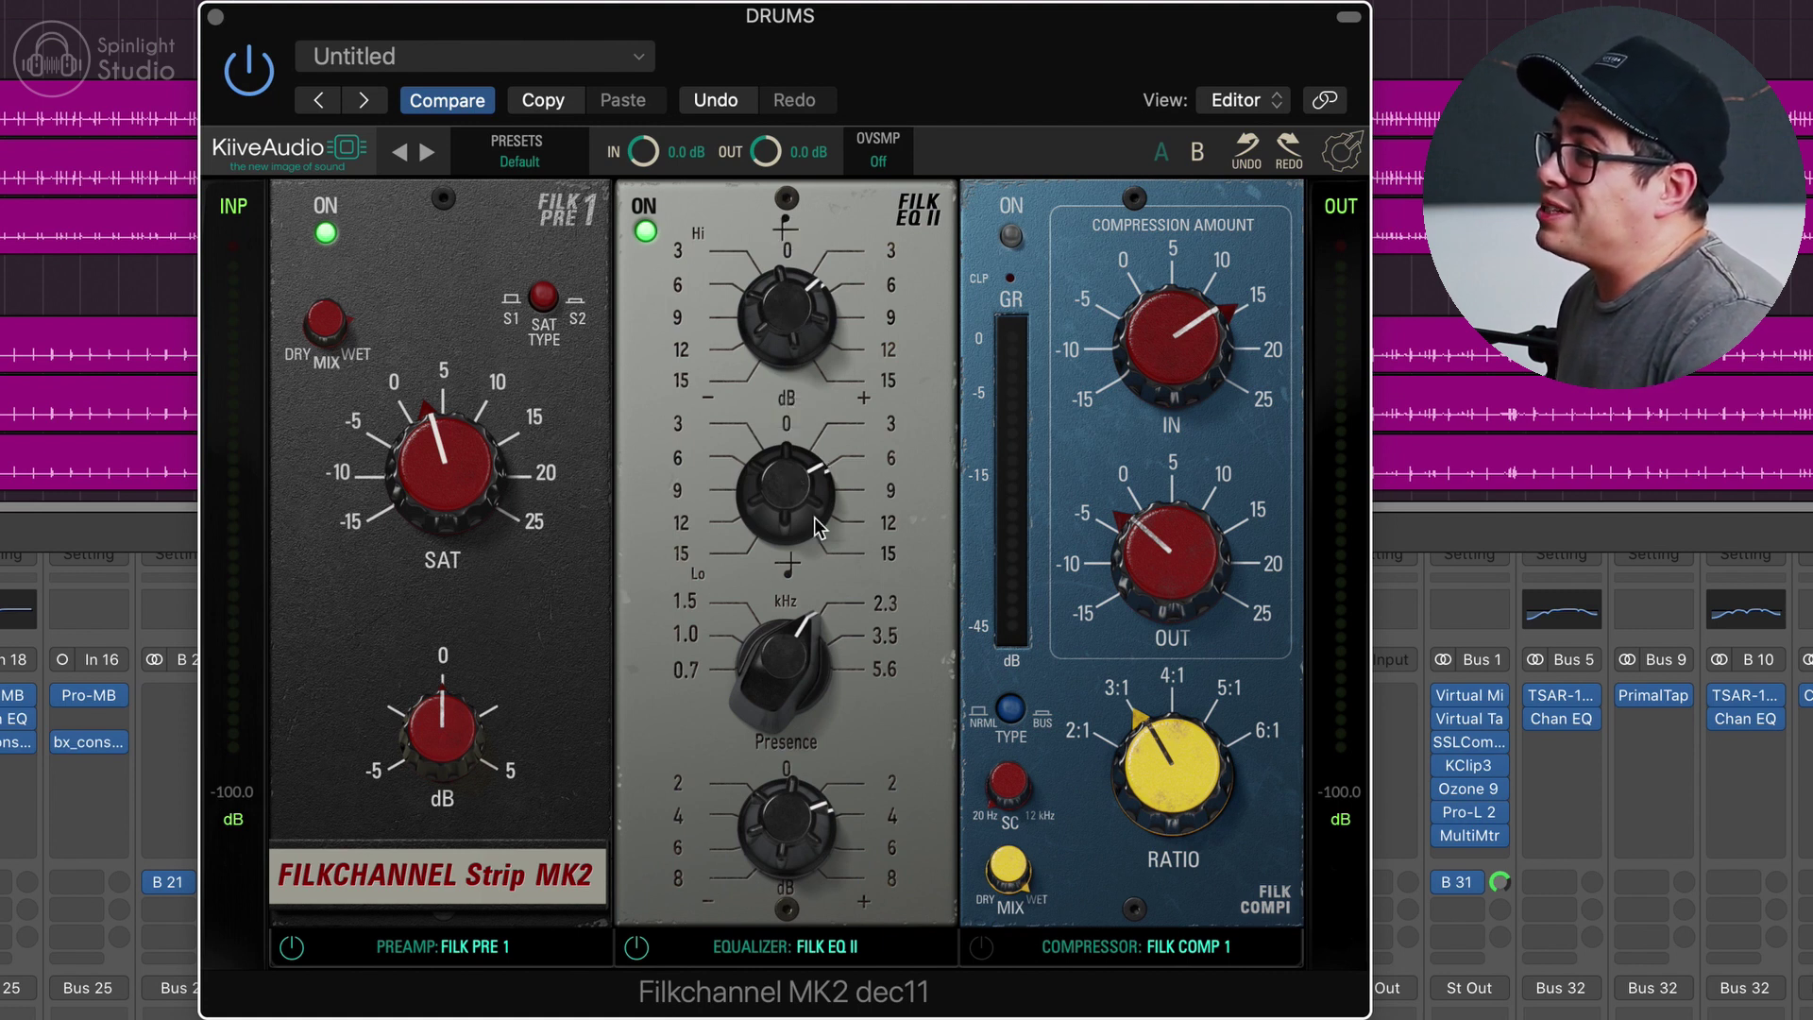
mouse_move(809, 867)
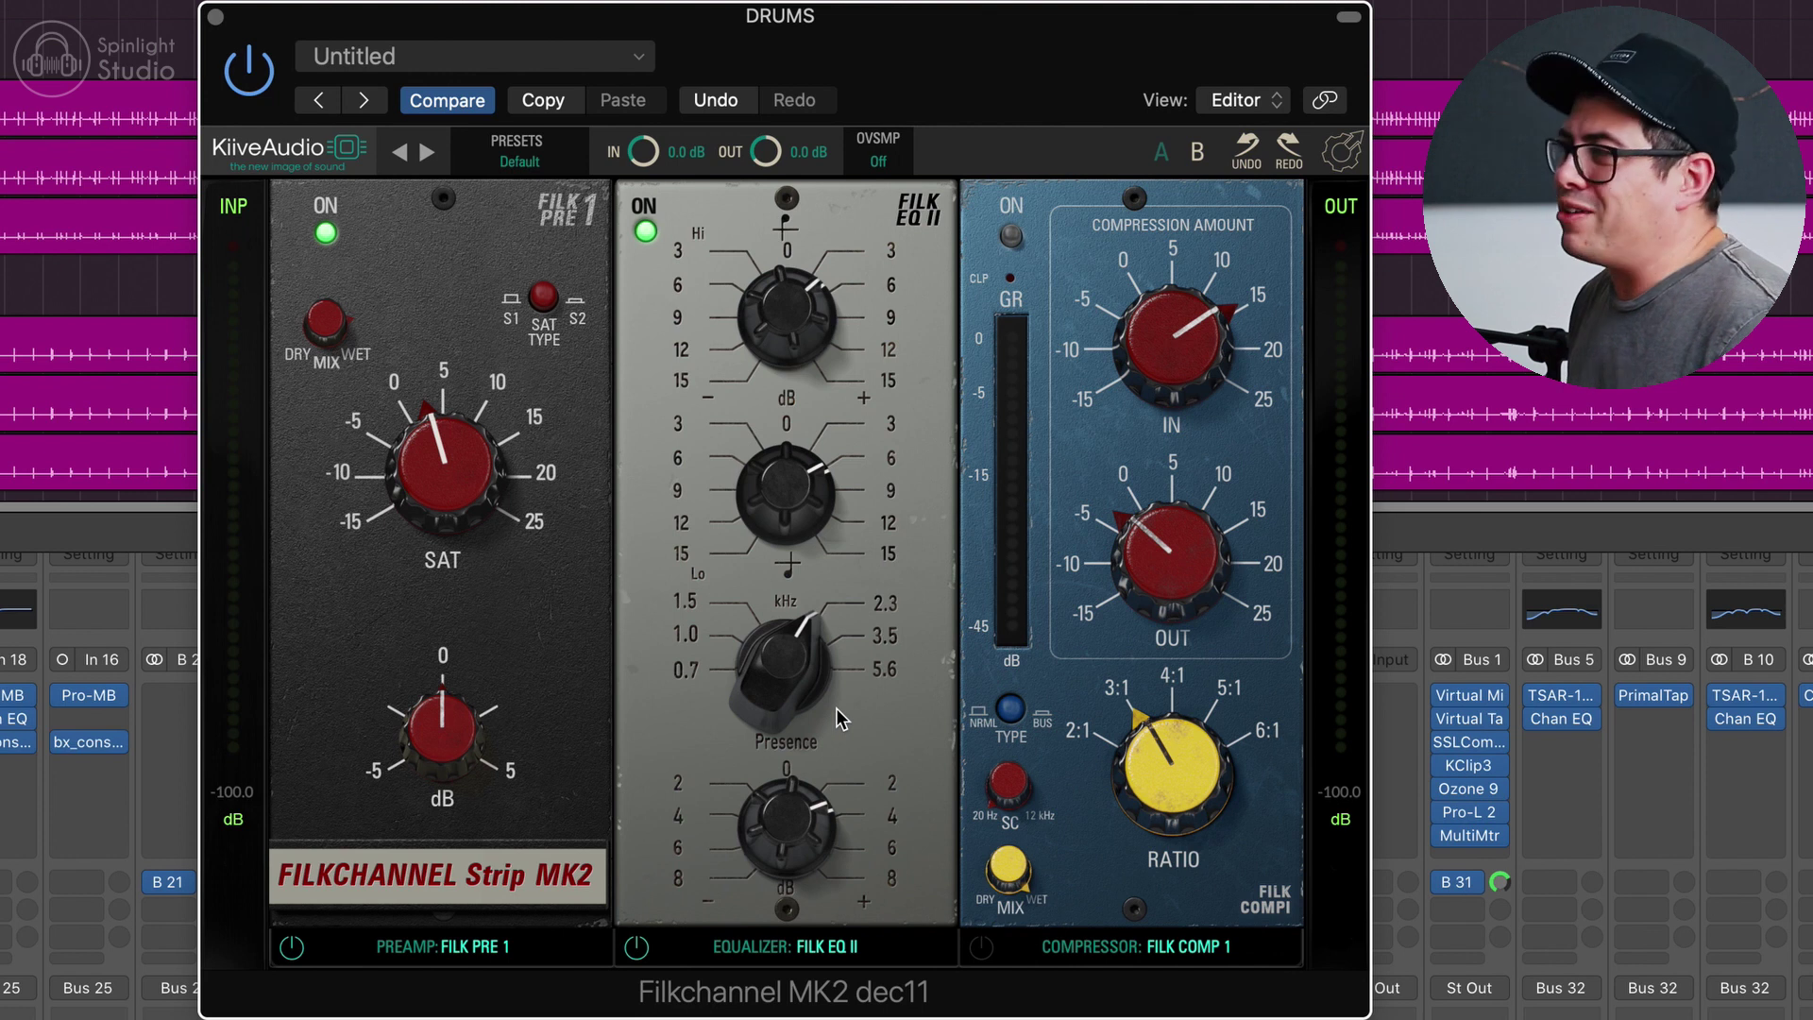
- Play the drums and toggle the FILK EQ II bypass to compare the sound with and without EQ, leaving it on
key(space)
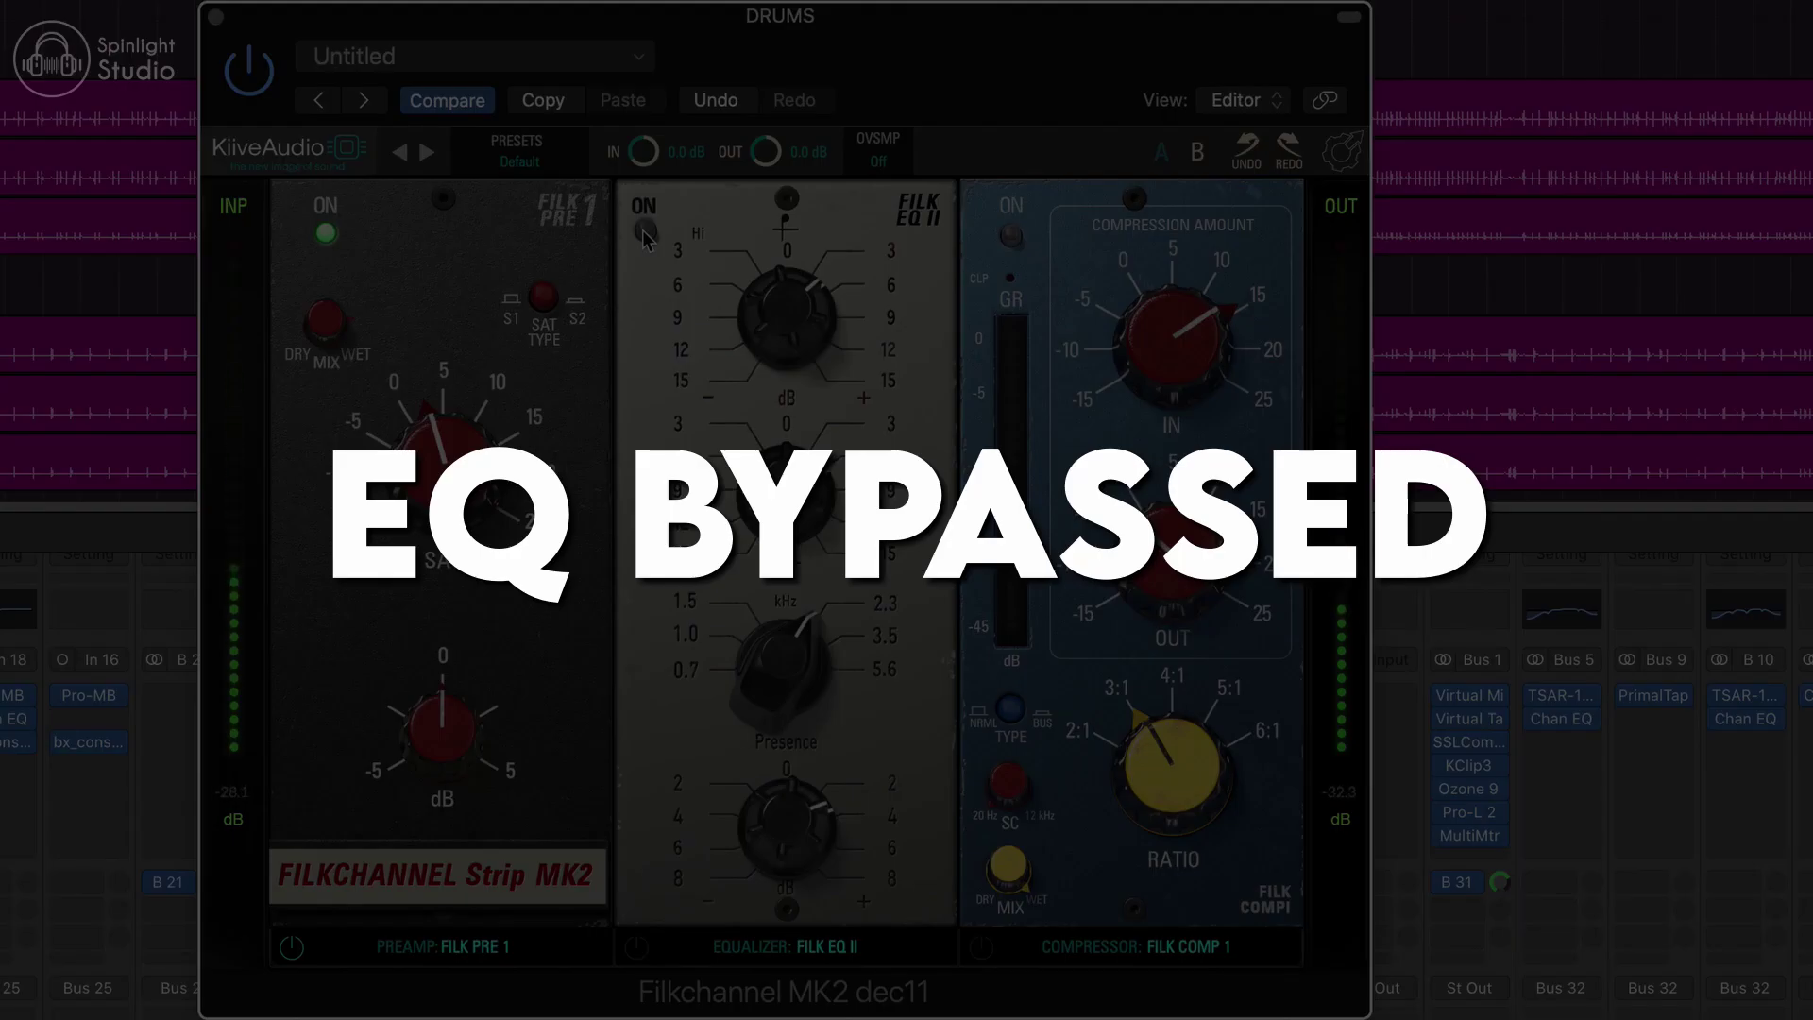
click(644, 232)
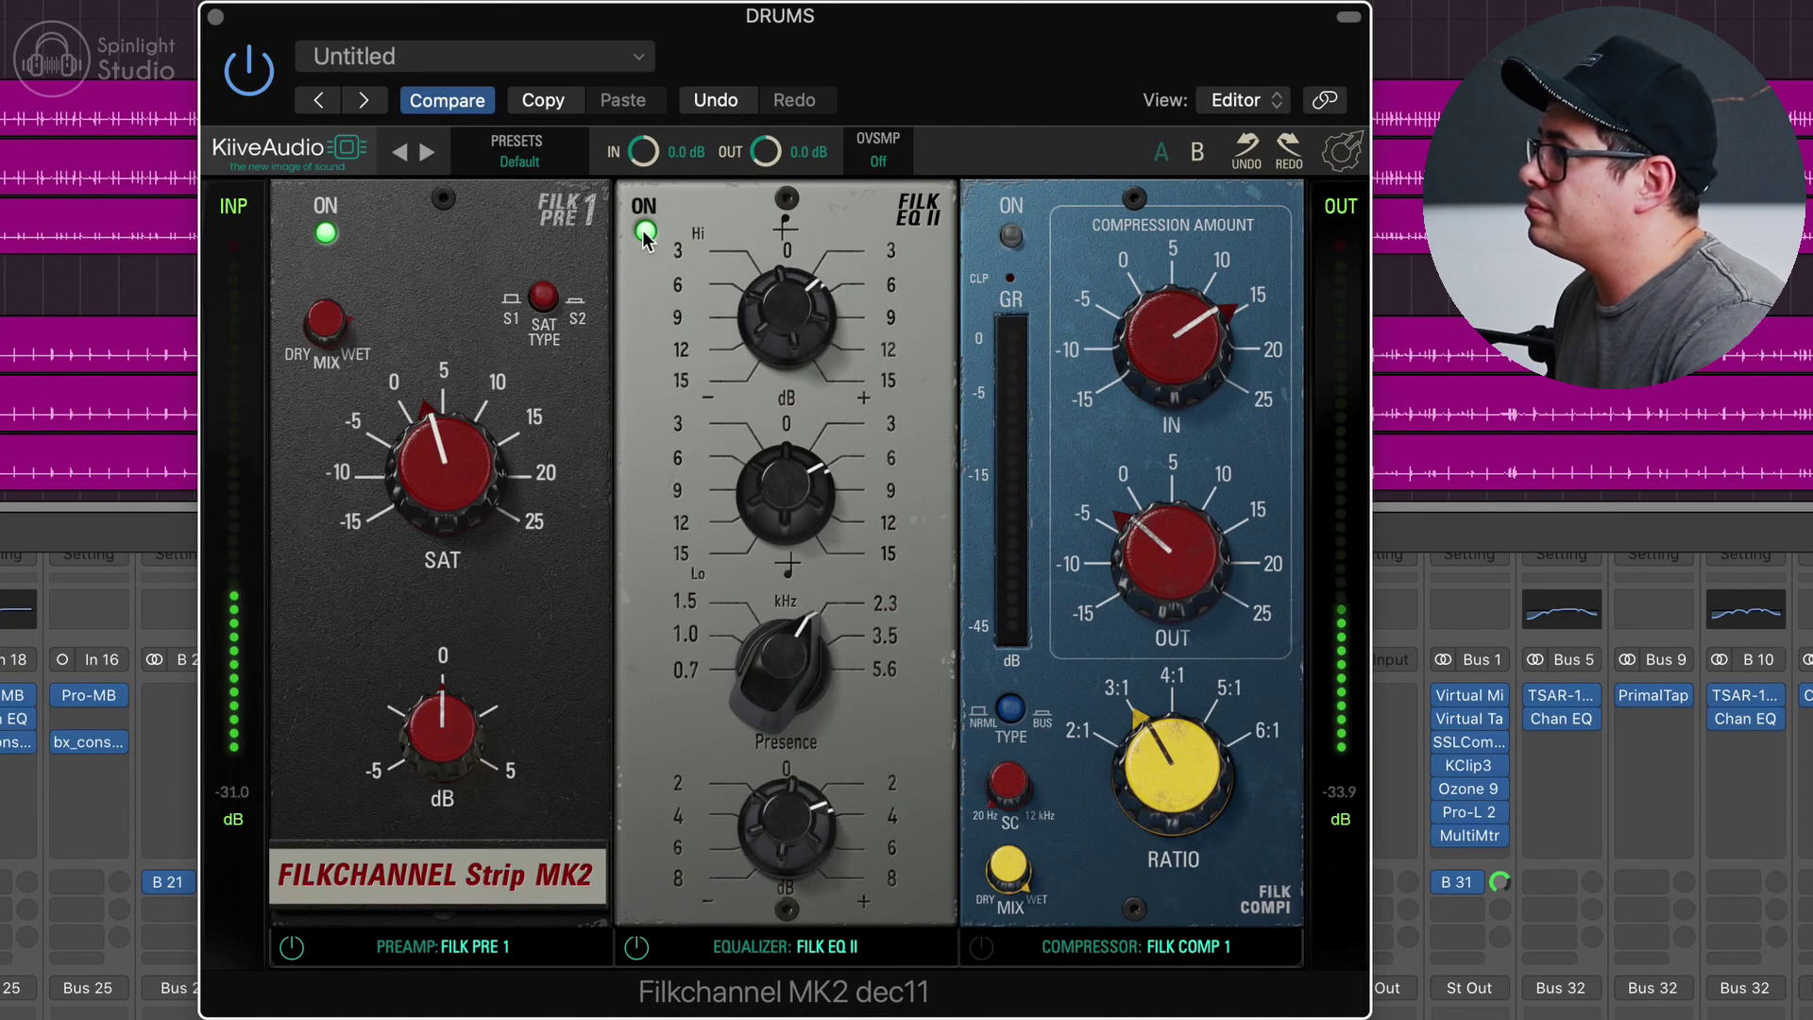
click(644, 231)
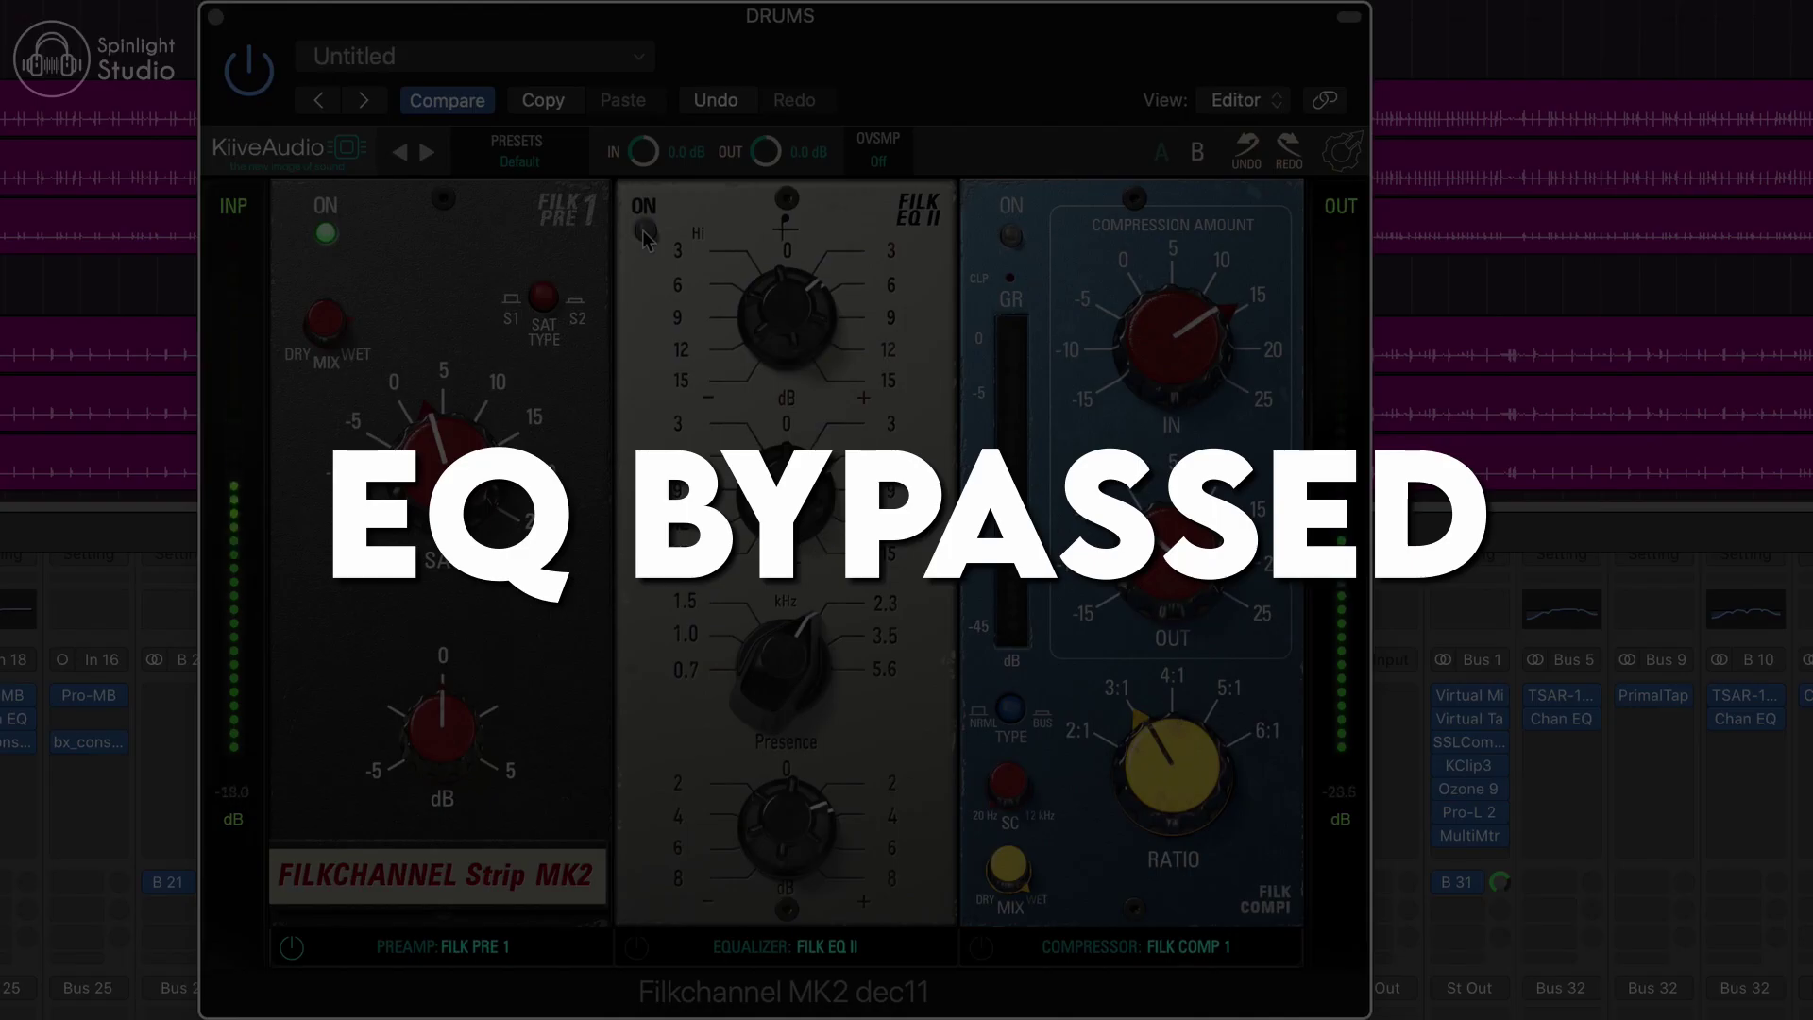
click(644, 231)
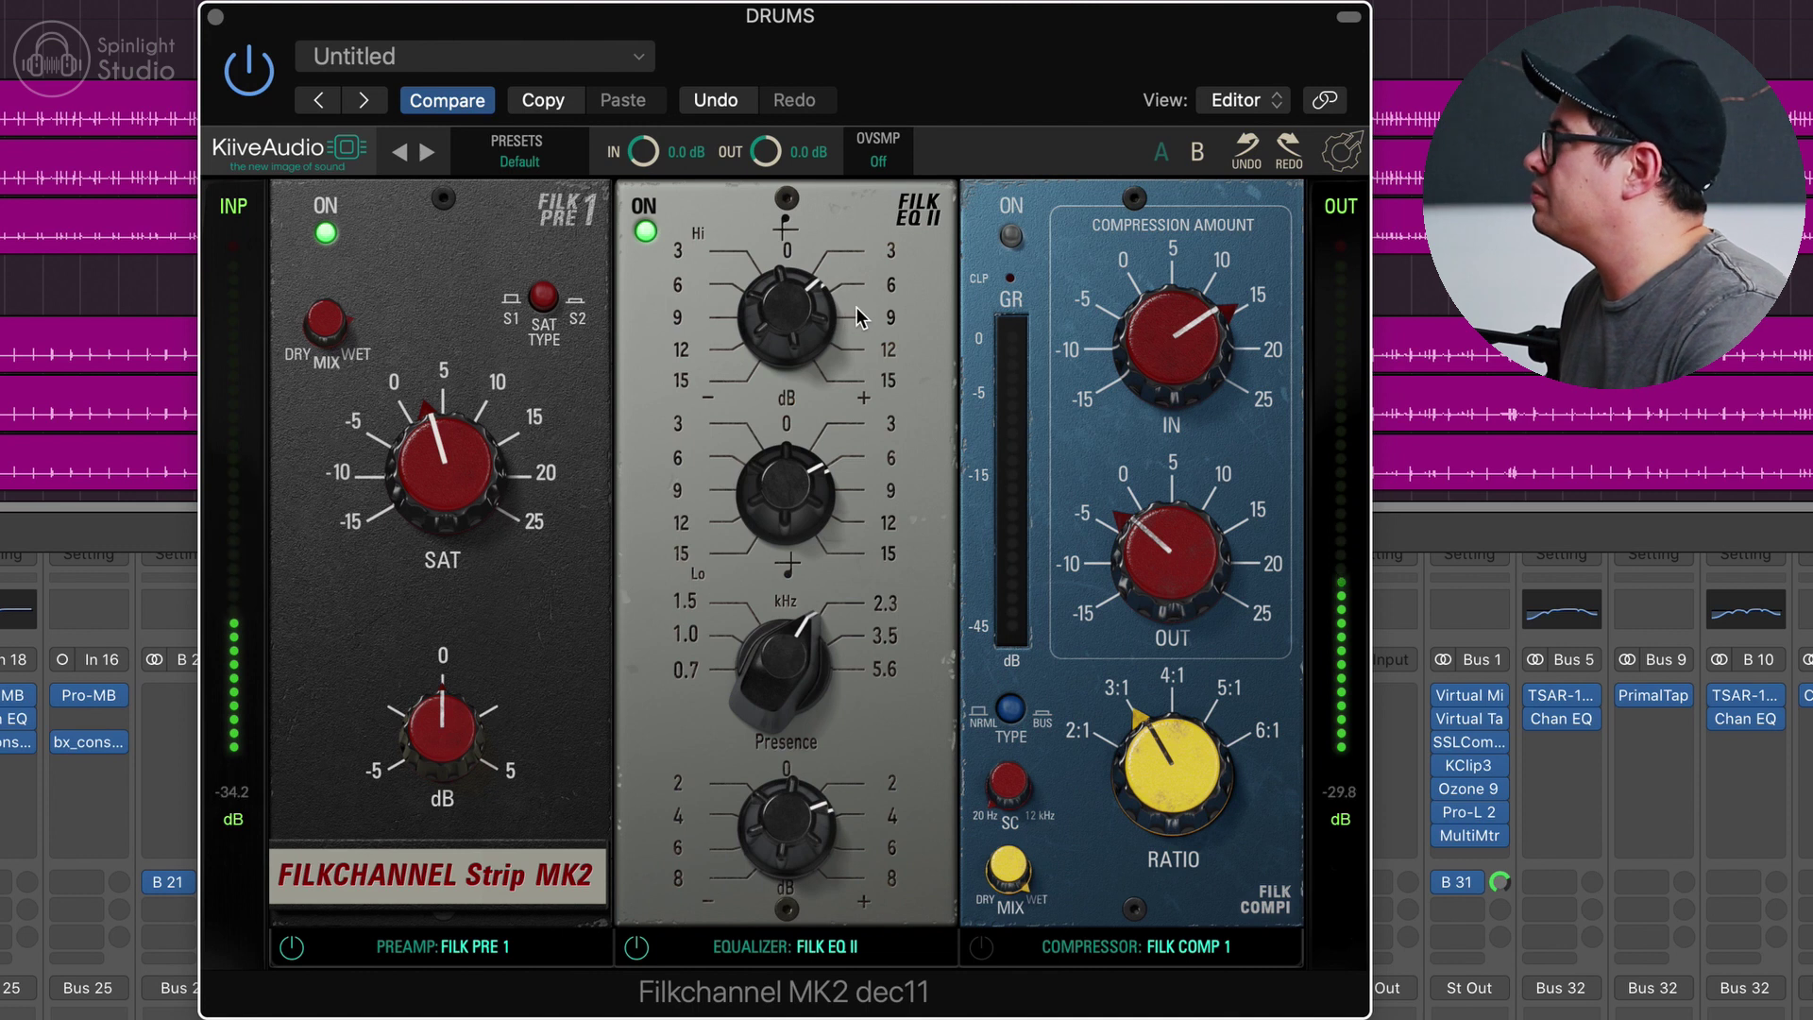
- Enable the FILK COMP 1 compressor and compare the drums with the whole plug-in bypassed and active during playback
click(1010, 238)
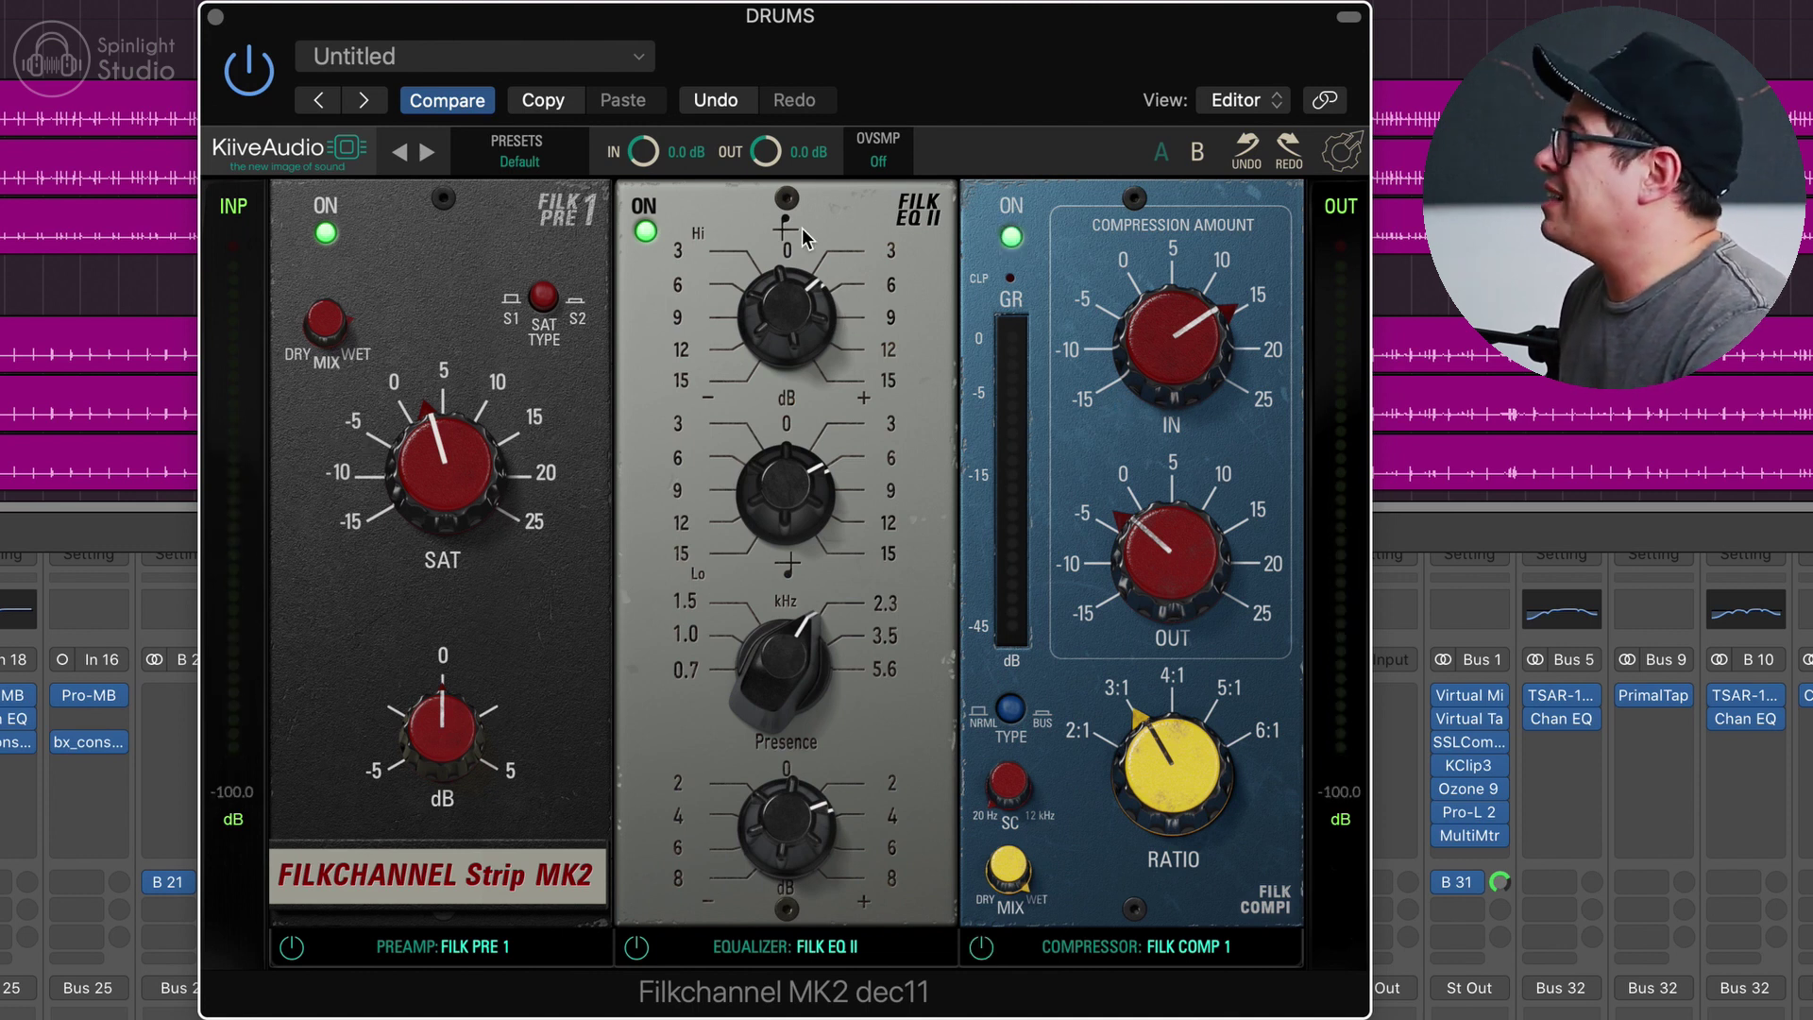
key(space)
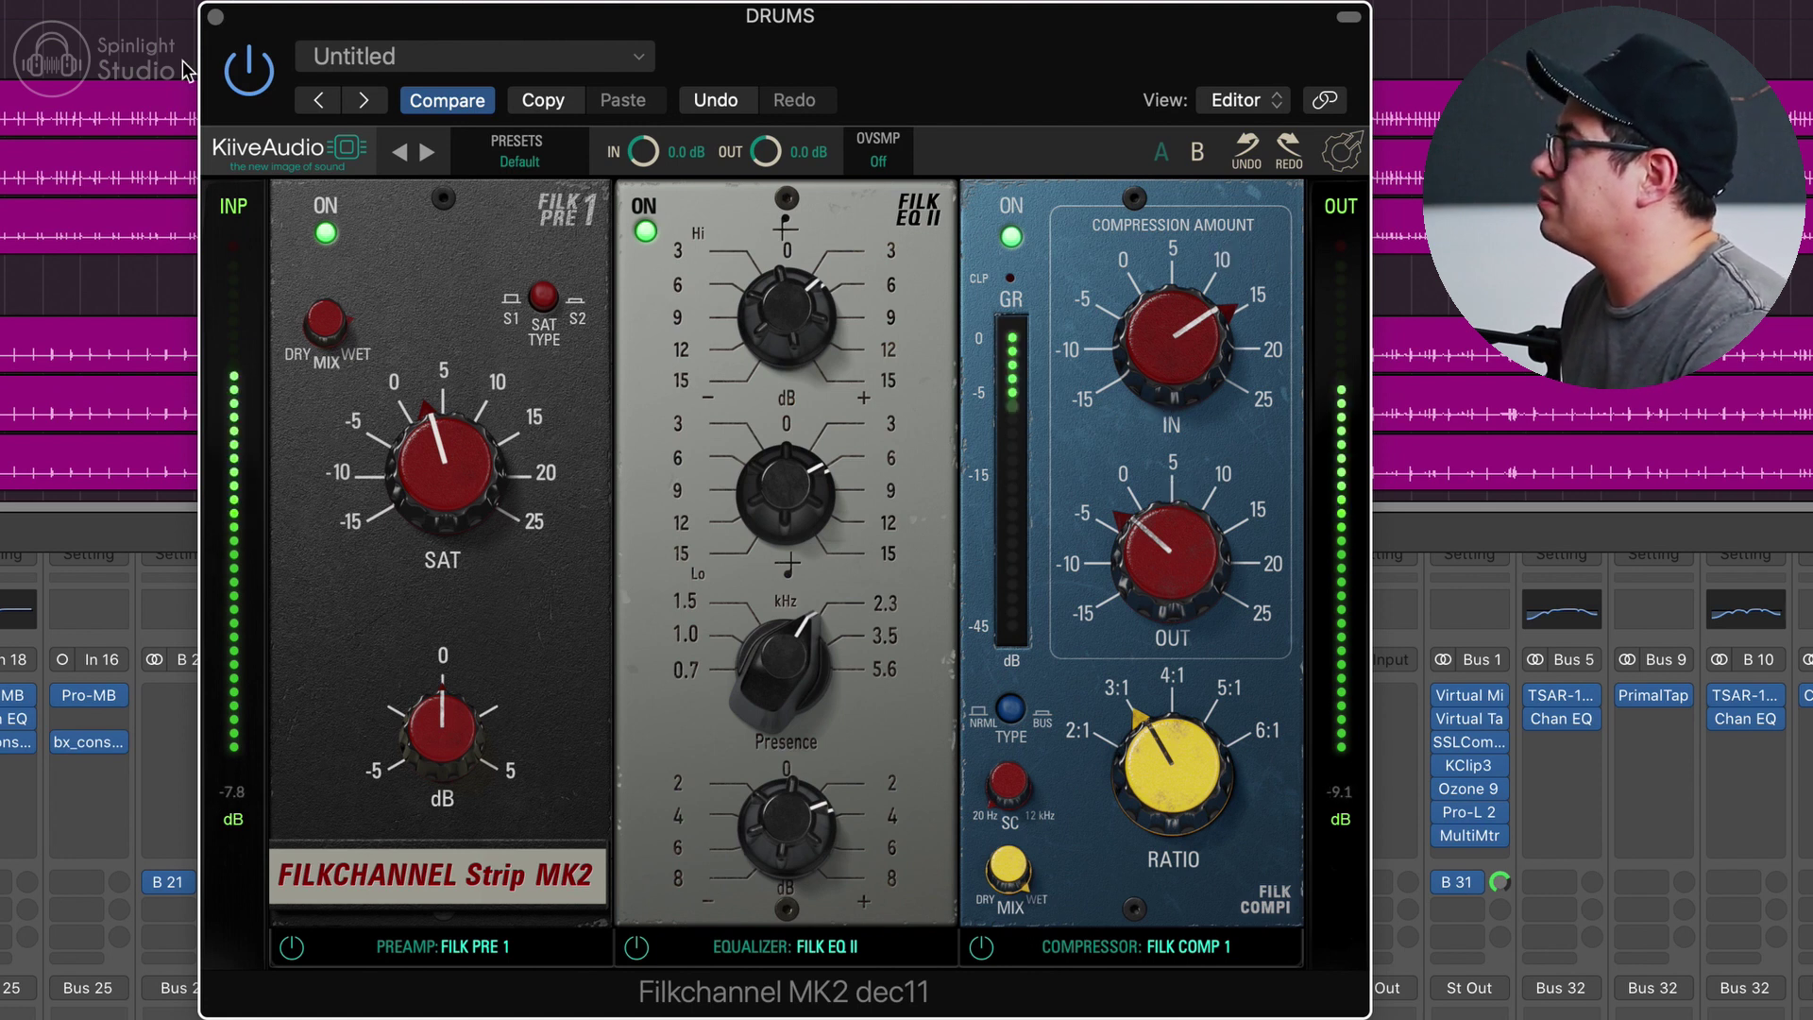
click(246, 76)
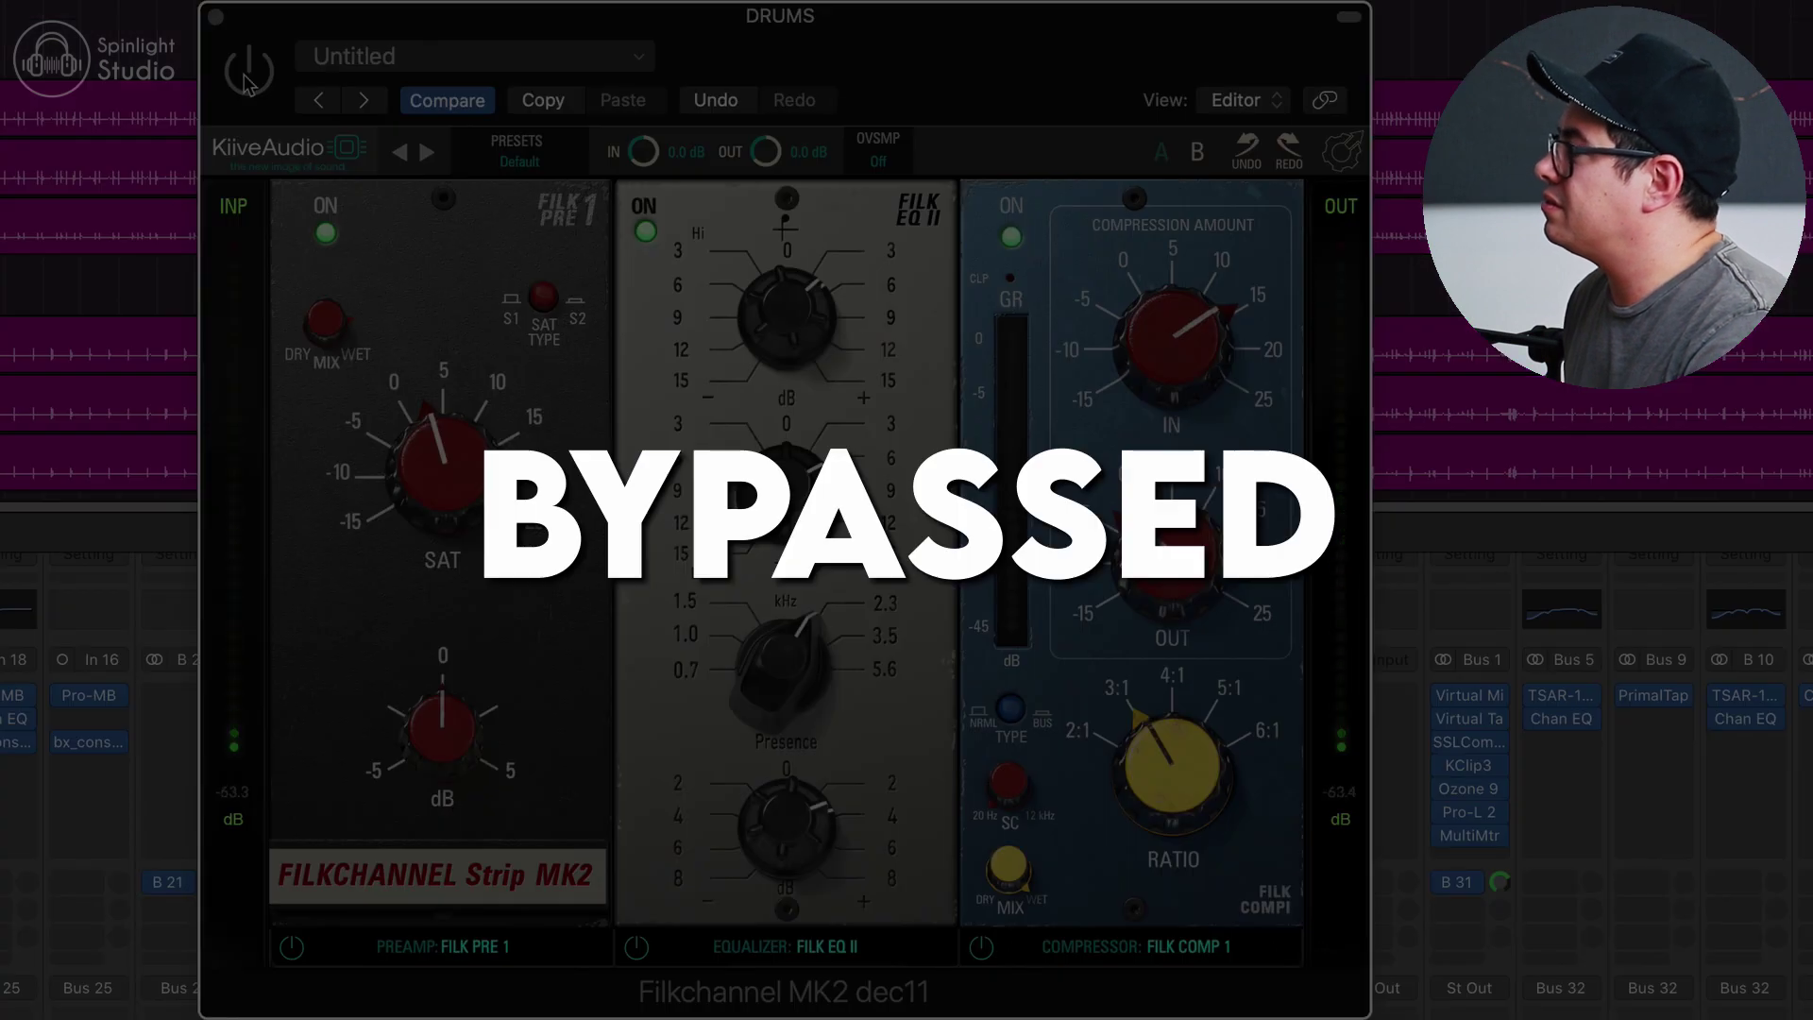
click(245, 77)
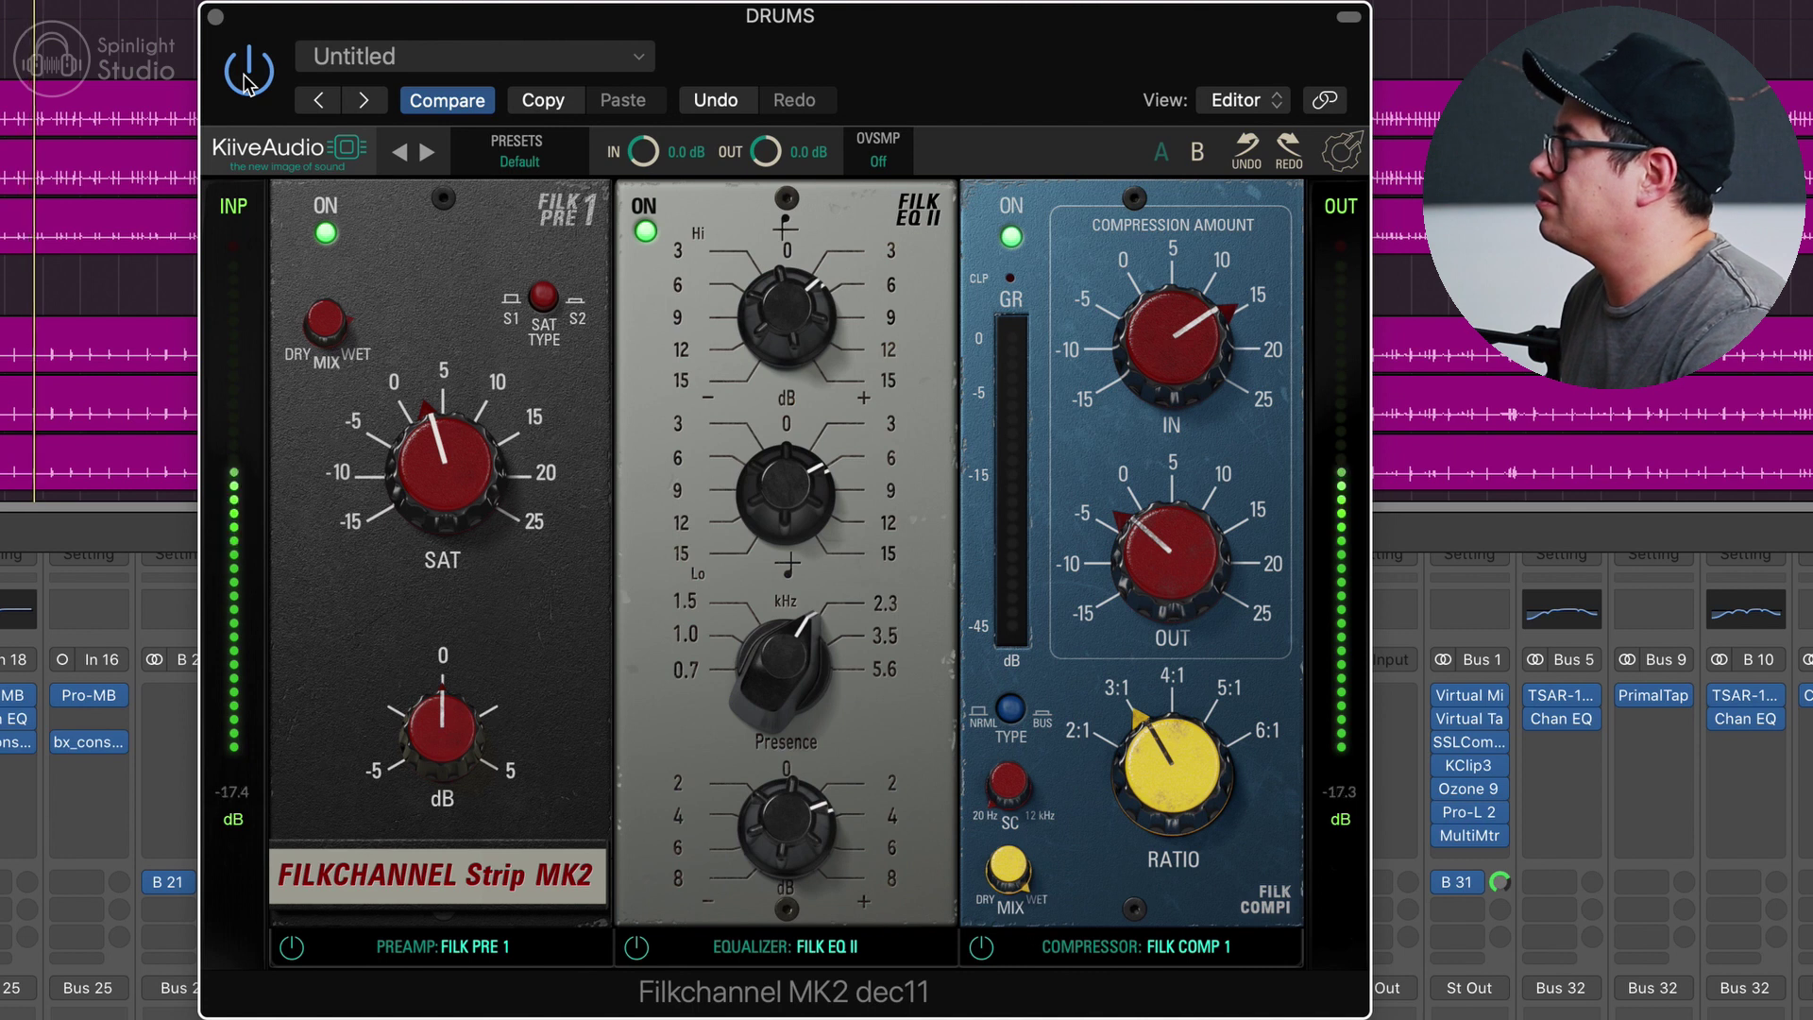
click(246, 75)
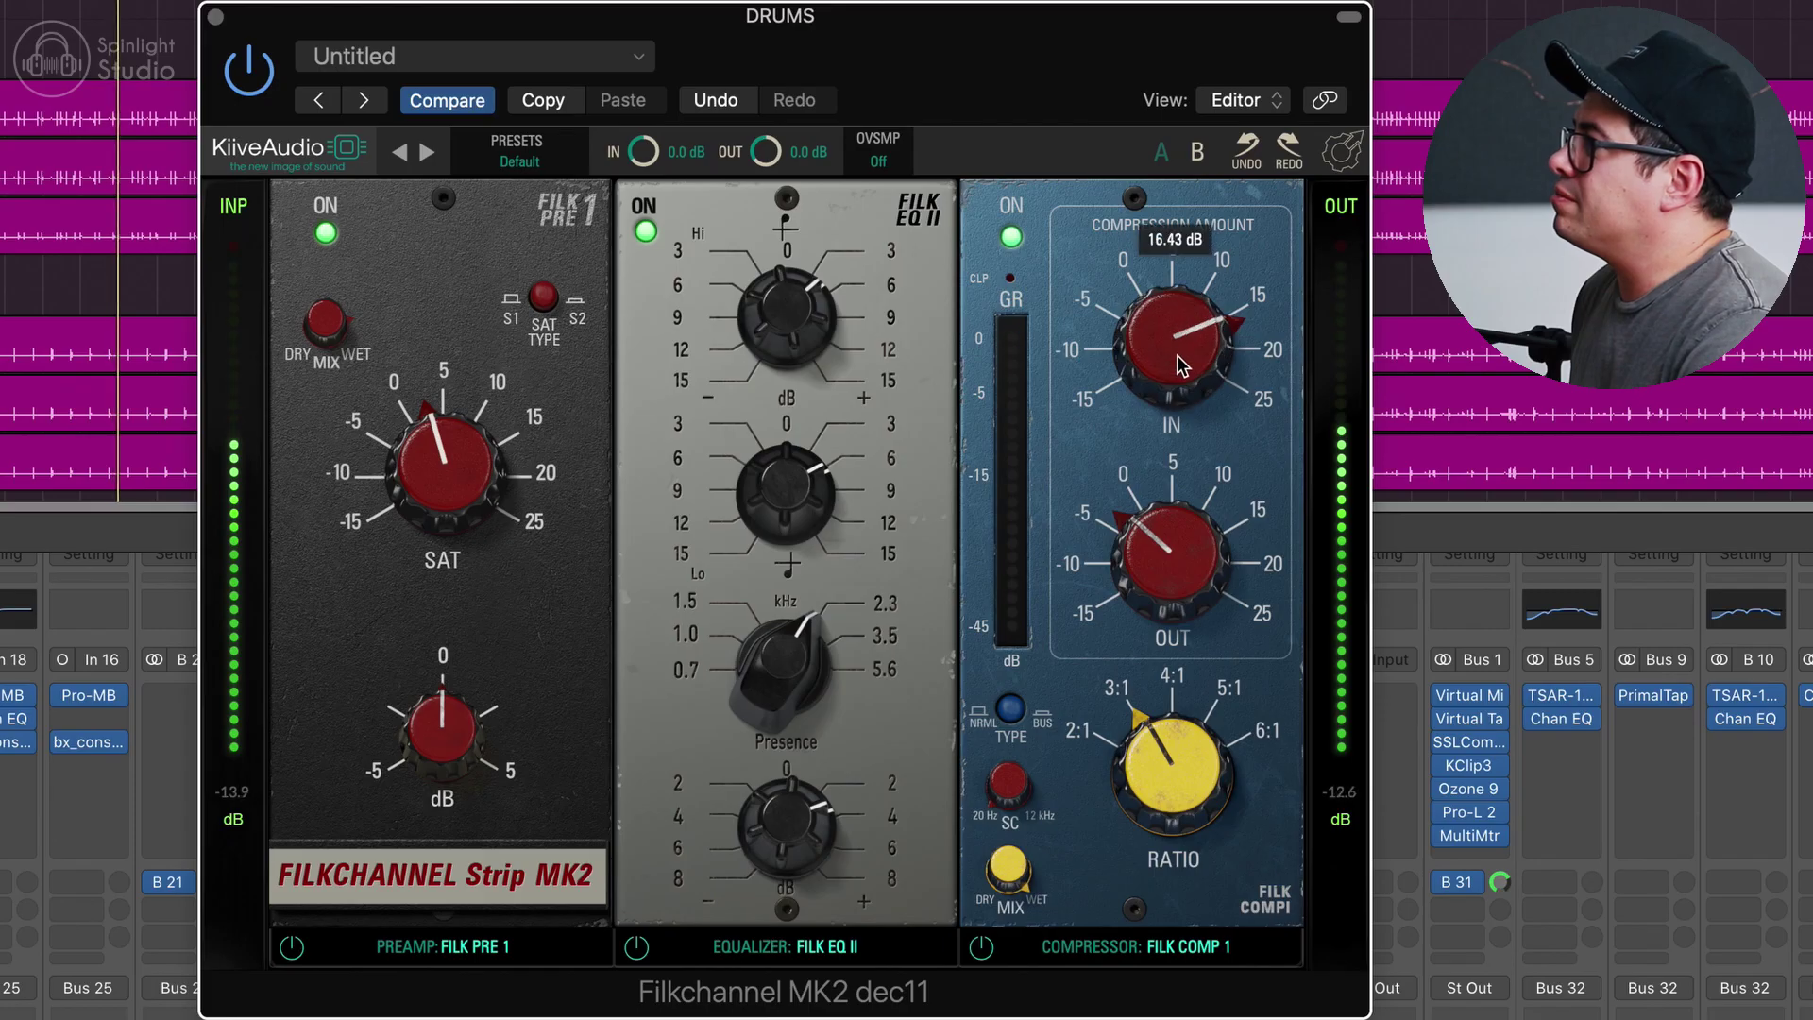
- Raise the compressor's IN to about 24 dB and lower its OUT to about -7 dB
drag(1177, 355, 1197, 272)
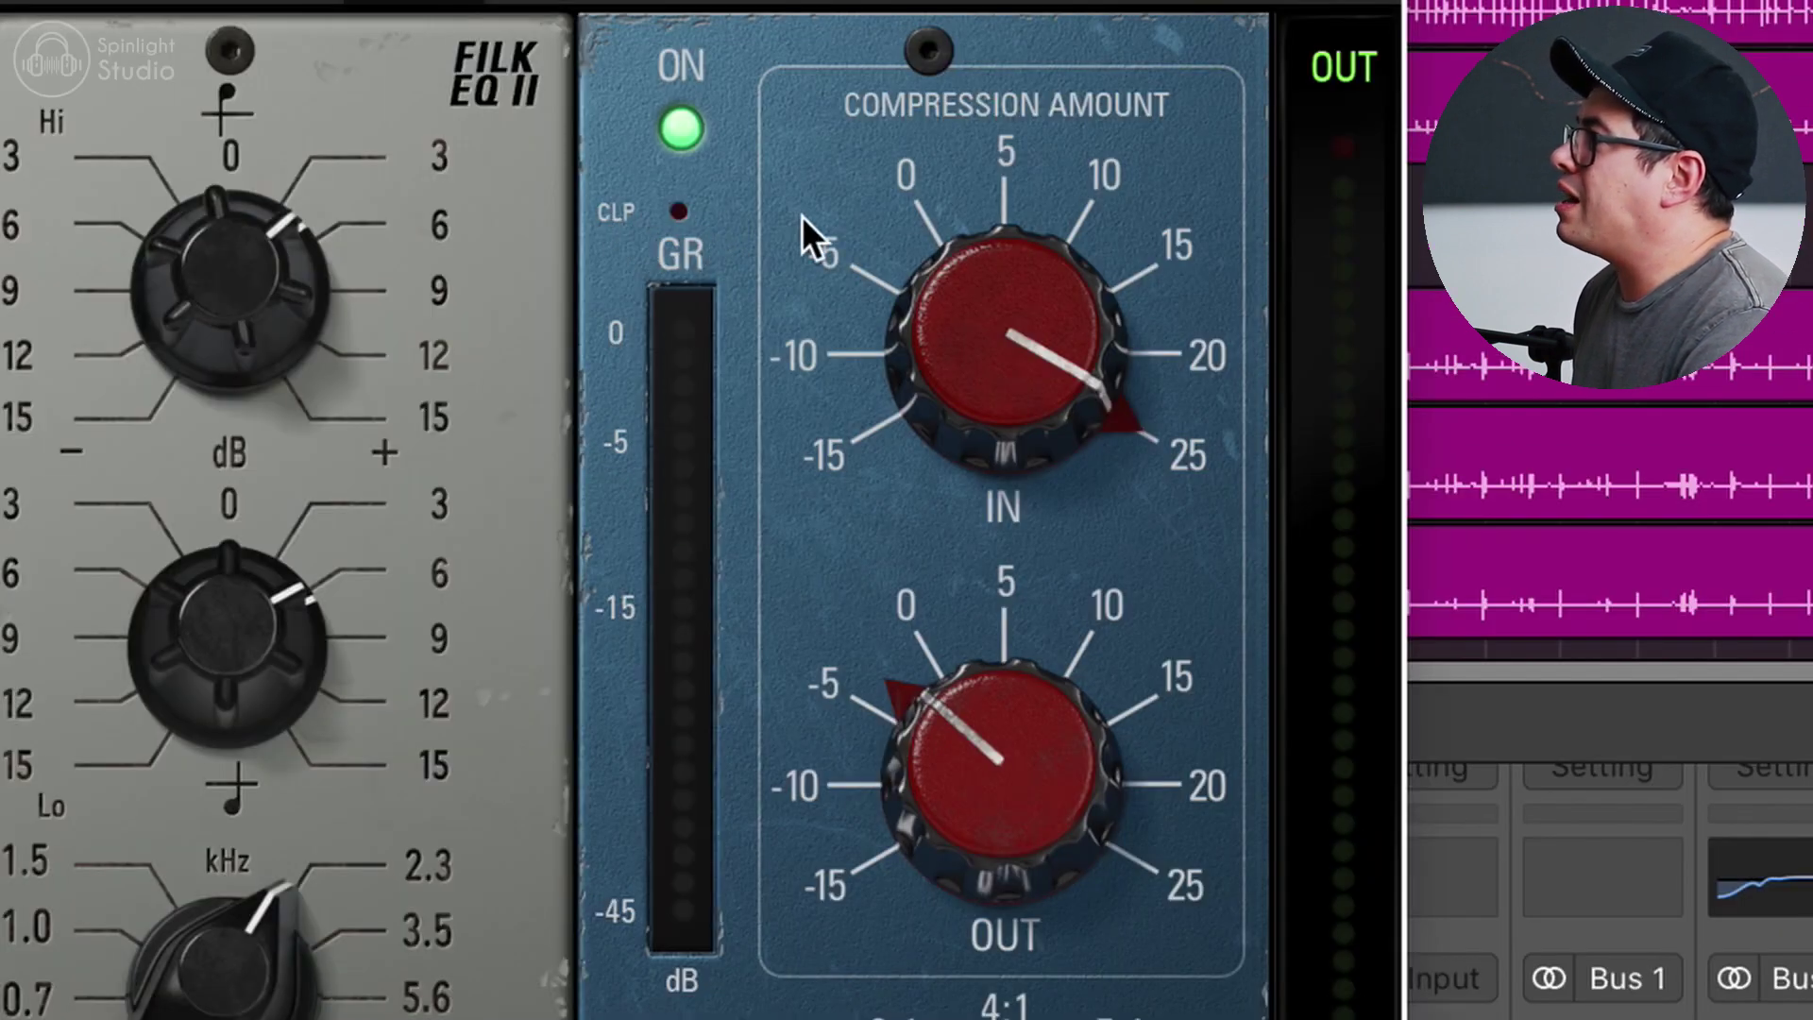
drag(984, 302, 978, 314)
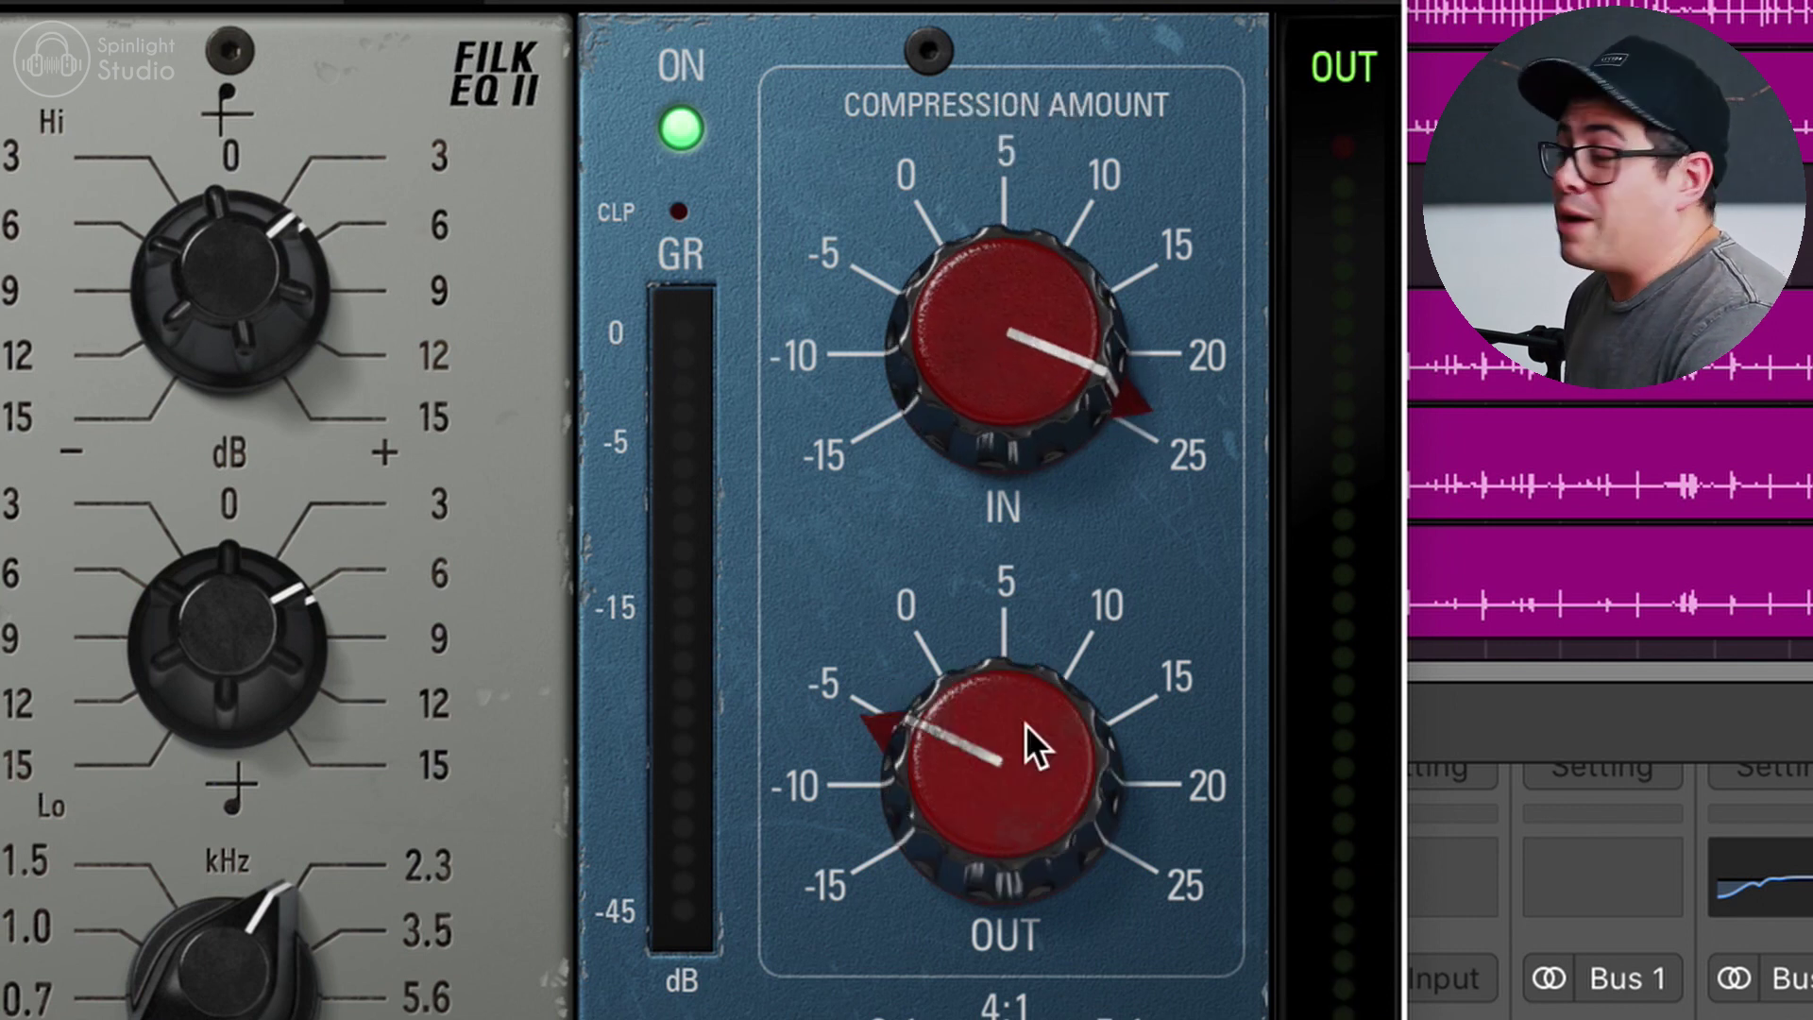
drag(1026, 723, 1021, 642)
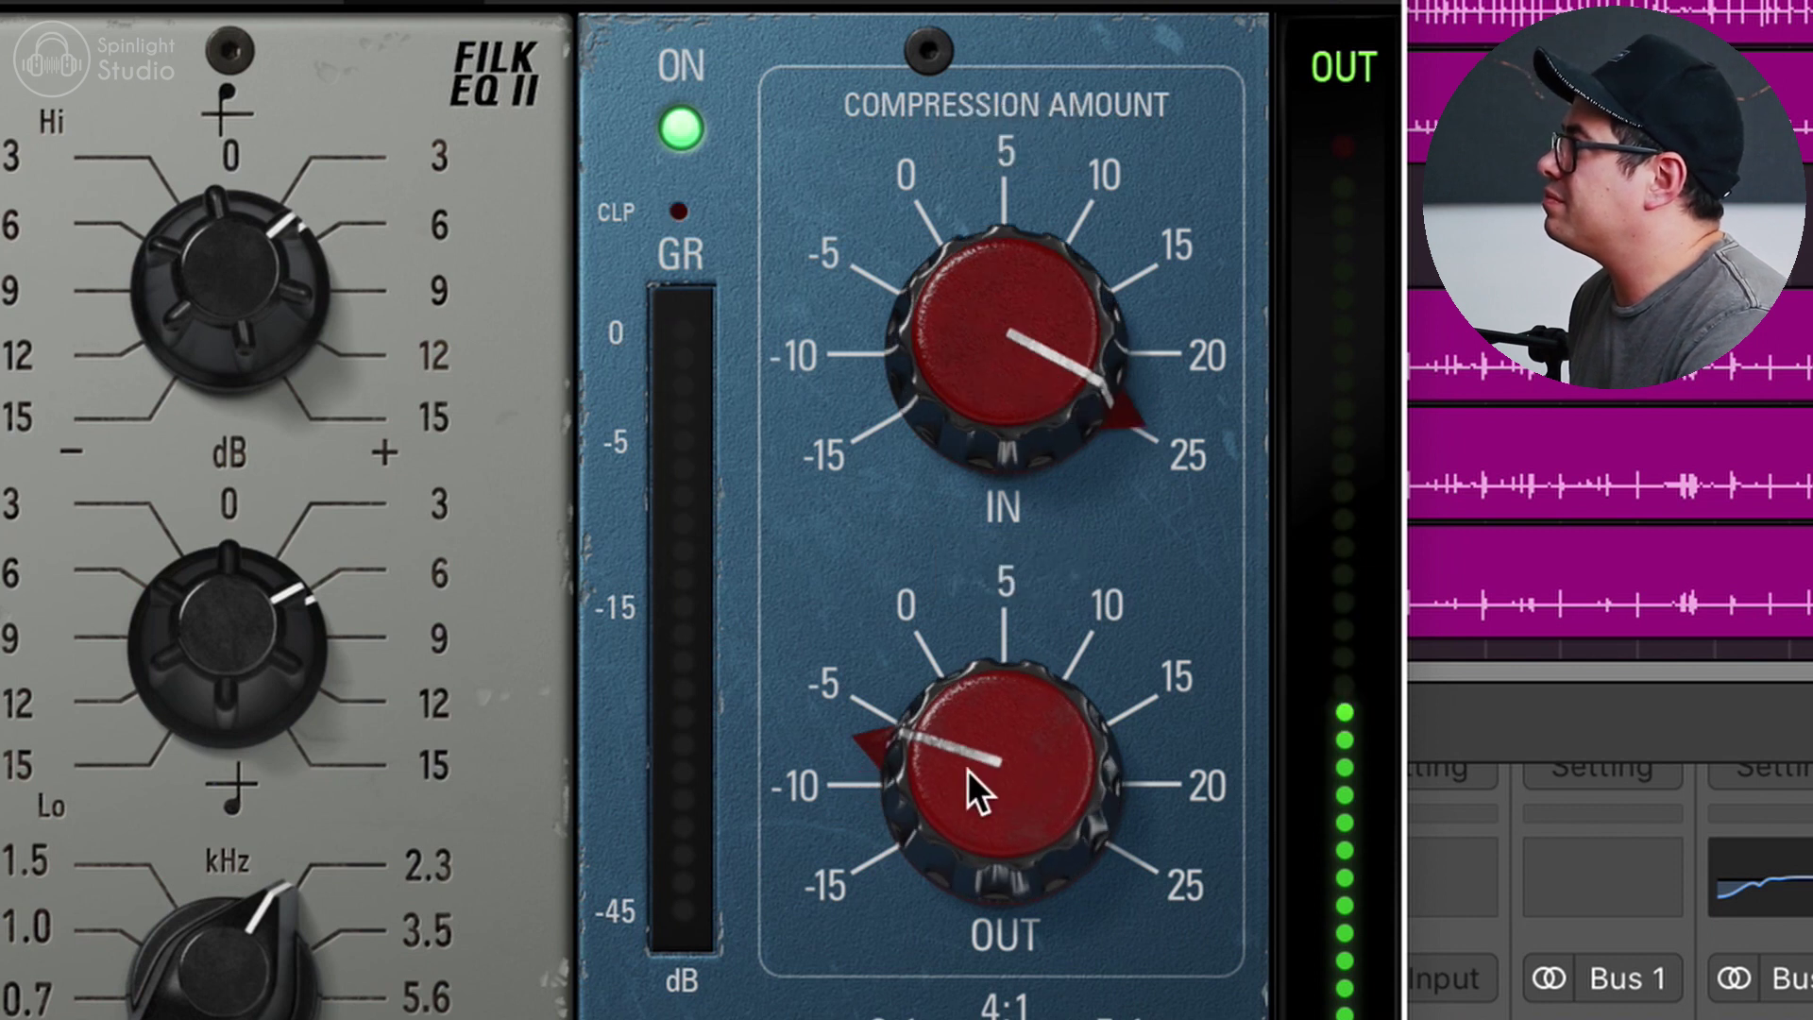
- Toggle the plug-in's bypass to check the drums, and switch to the stored settings with Compare
click(257, 77)
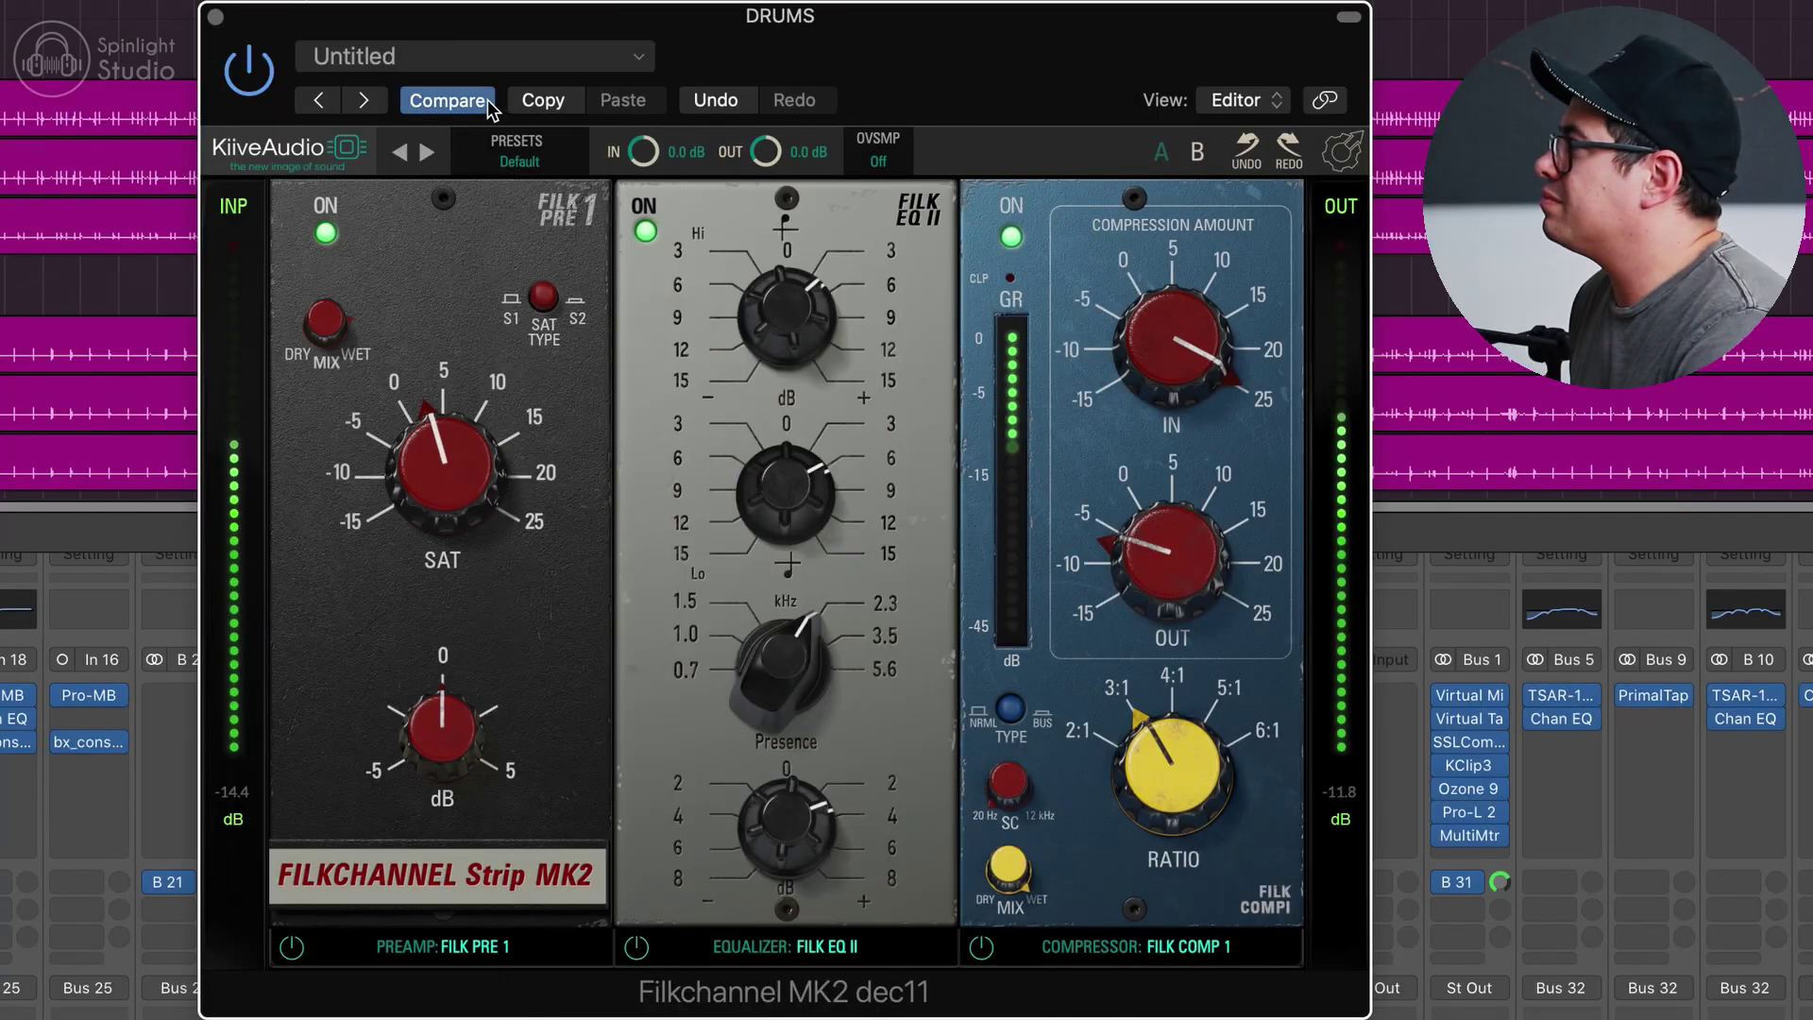
click(447, 100)
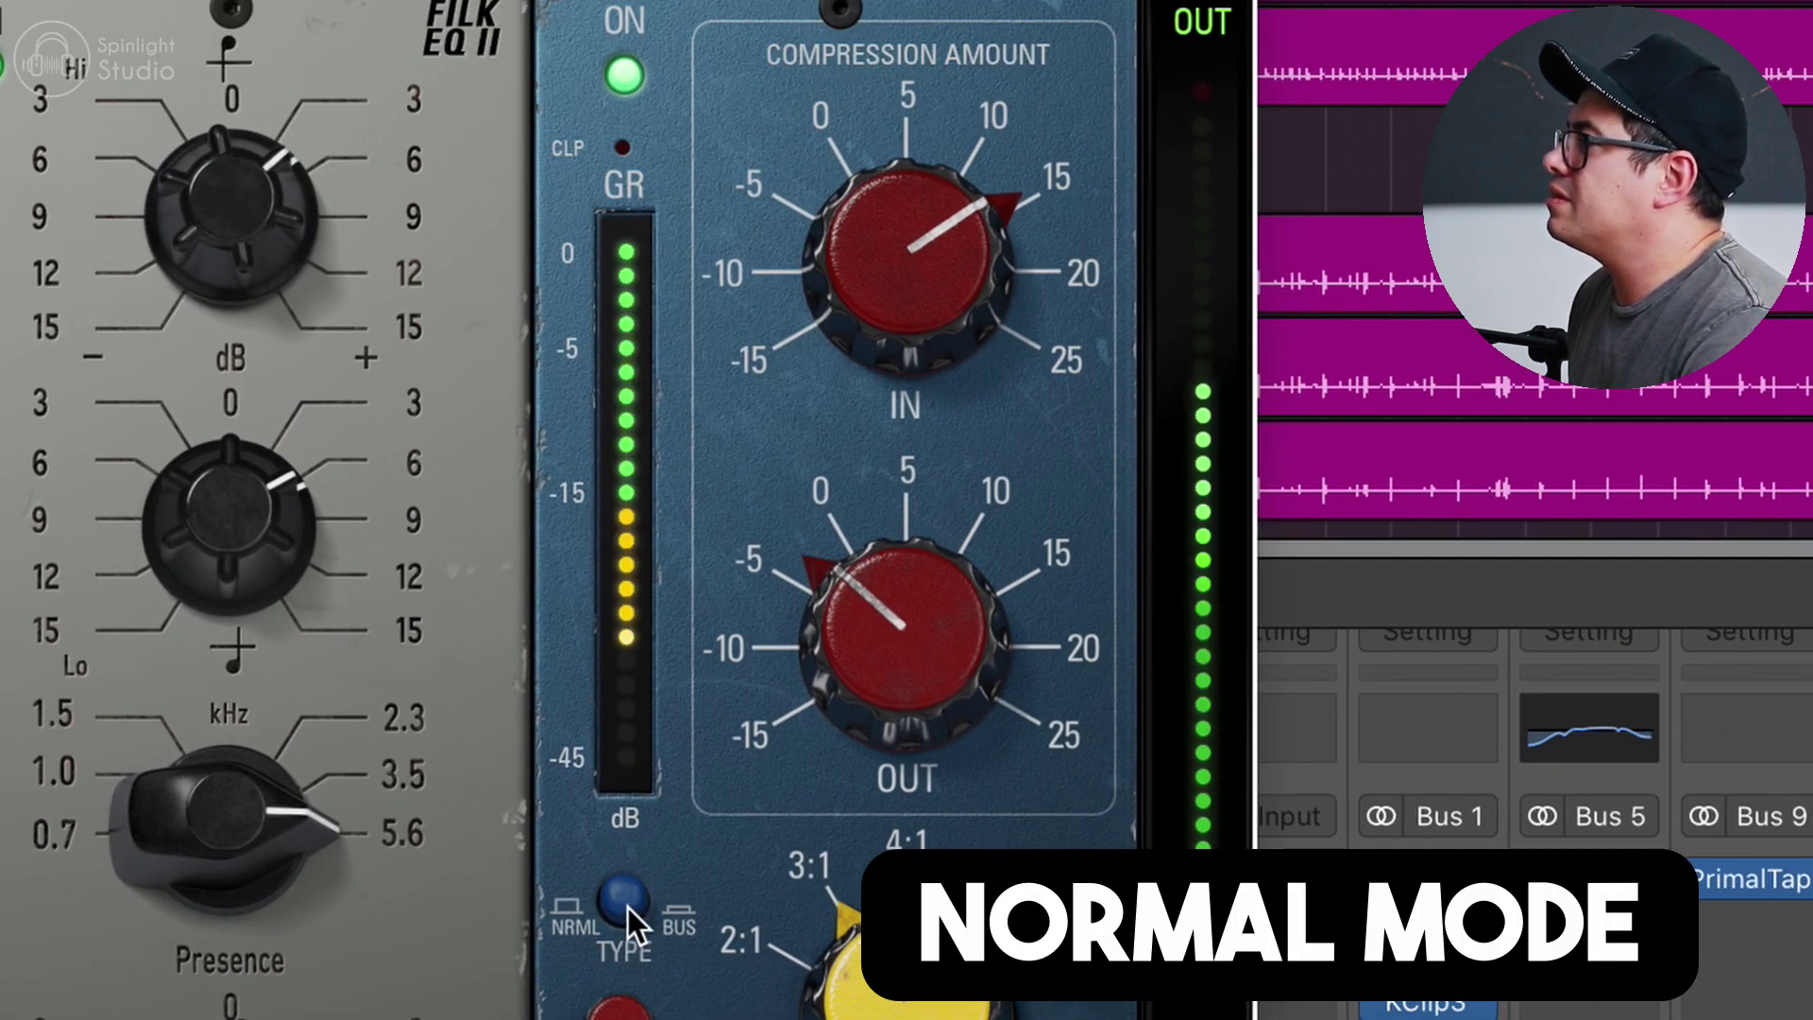
- Toggle the compressor's TYPE between NRML and BUS, and sweep its SC filter up to about 2.7 kHz and back to 20 Hz
click(626, 905)
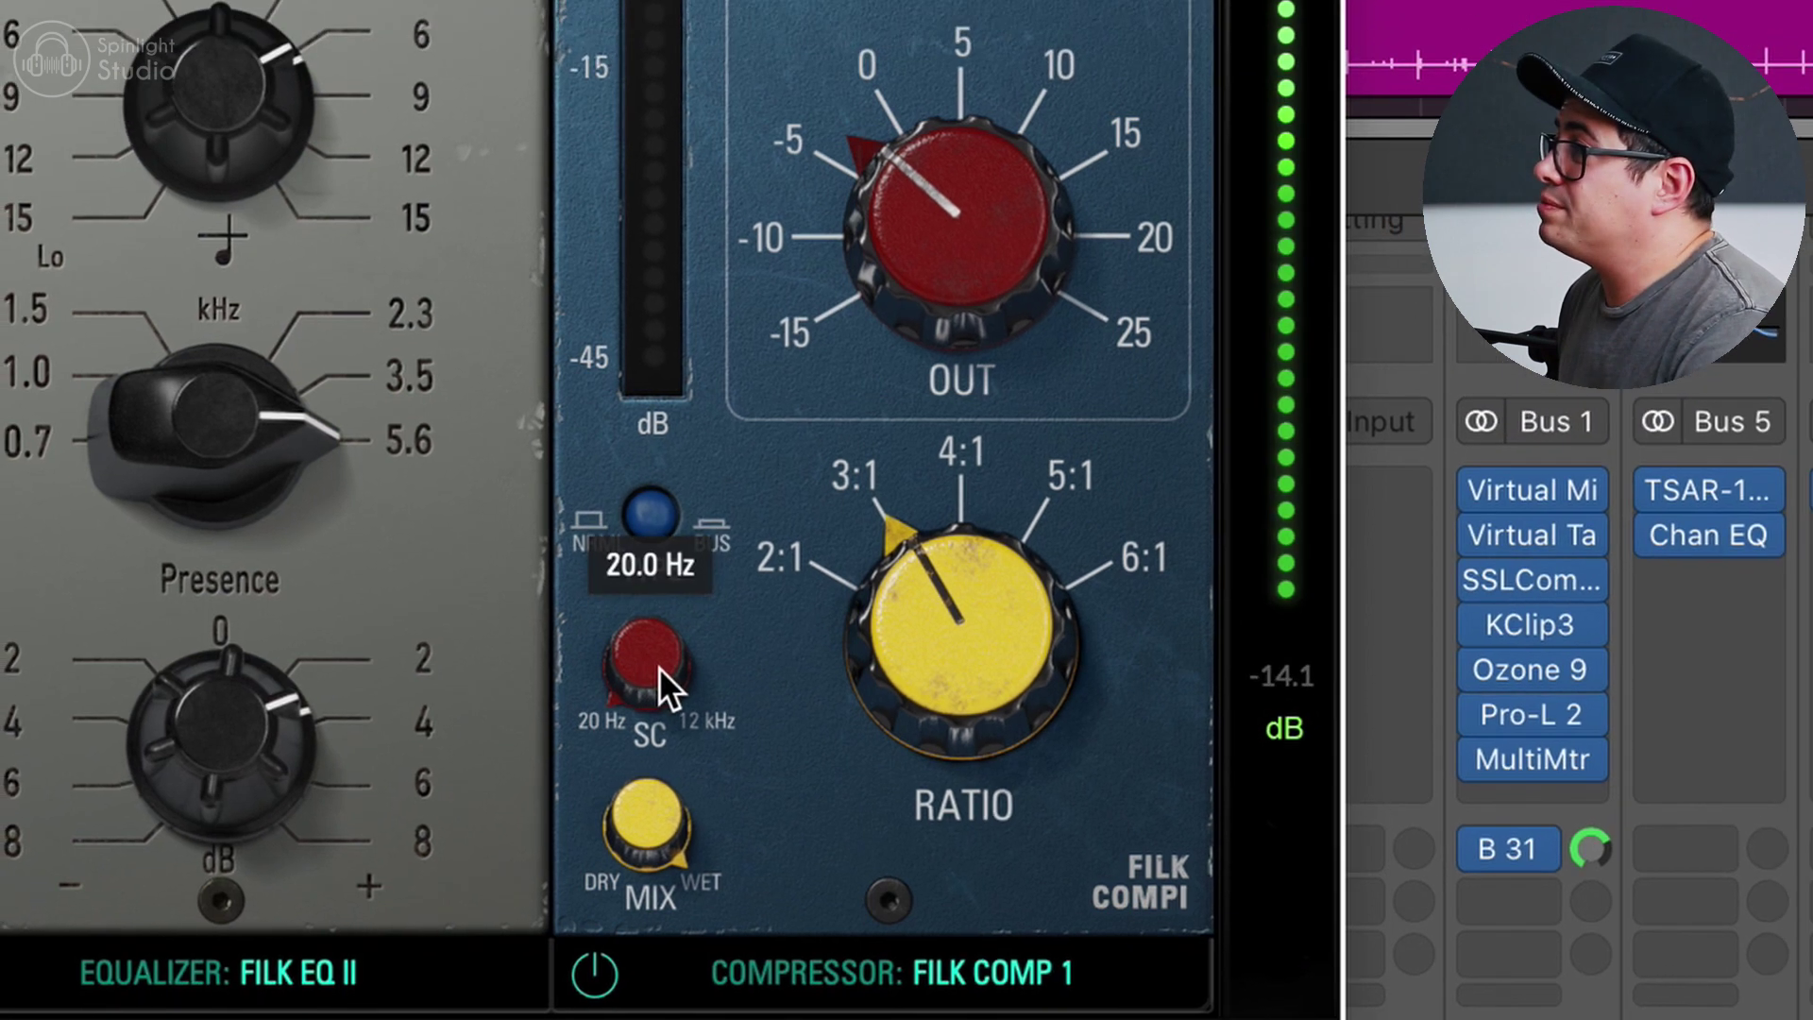
drag(661, 623, 723, 558)
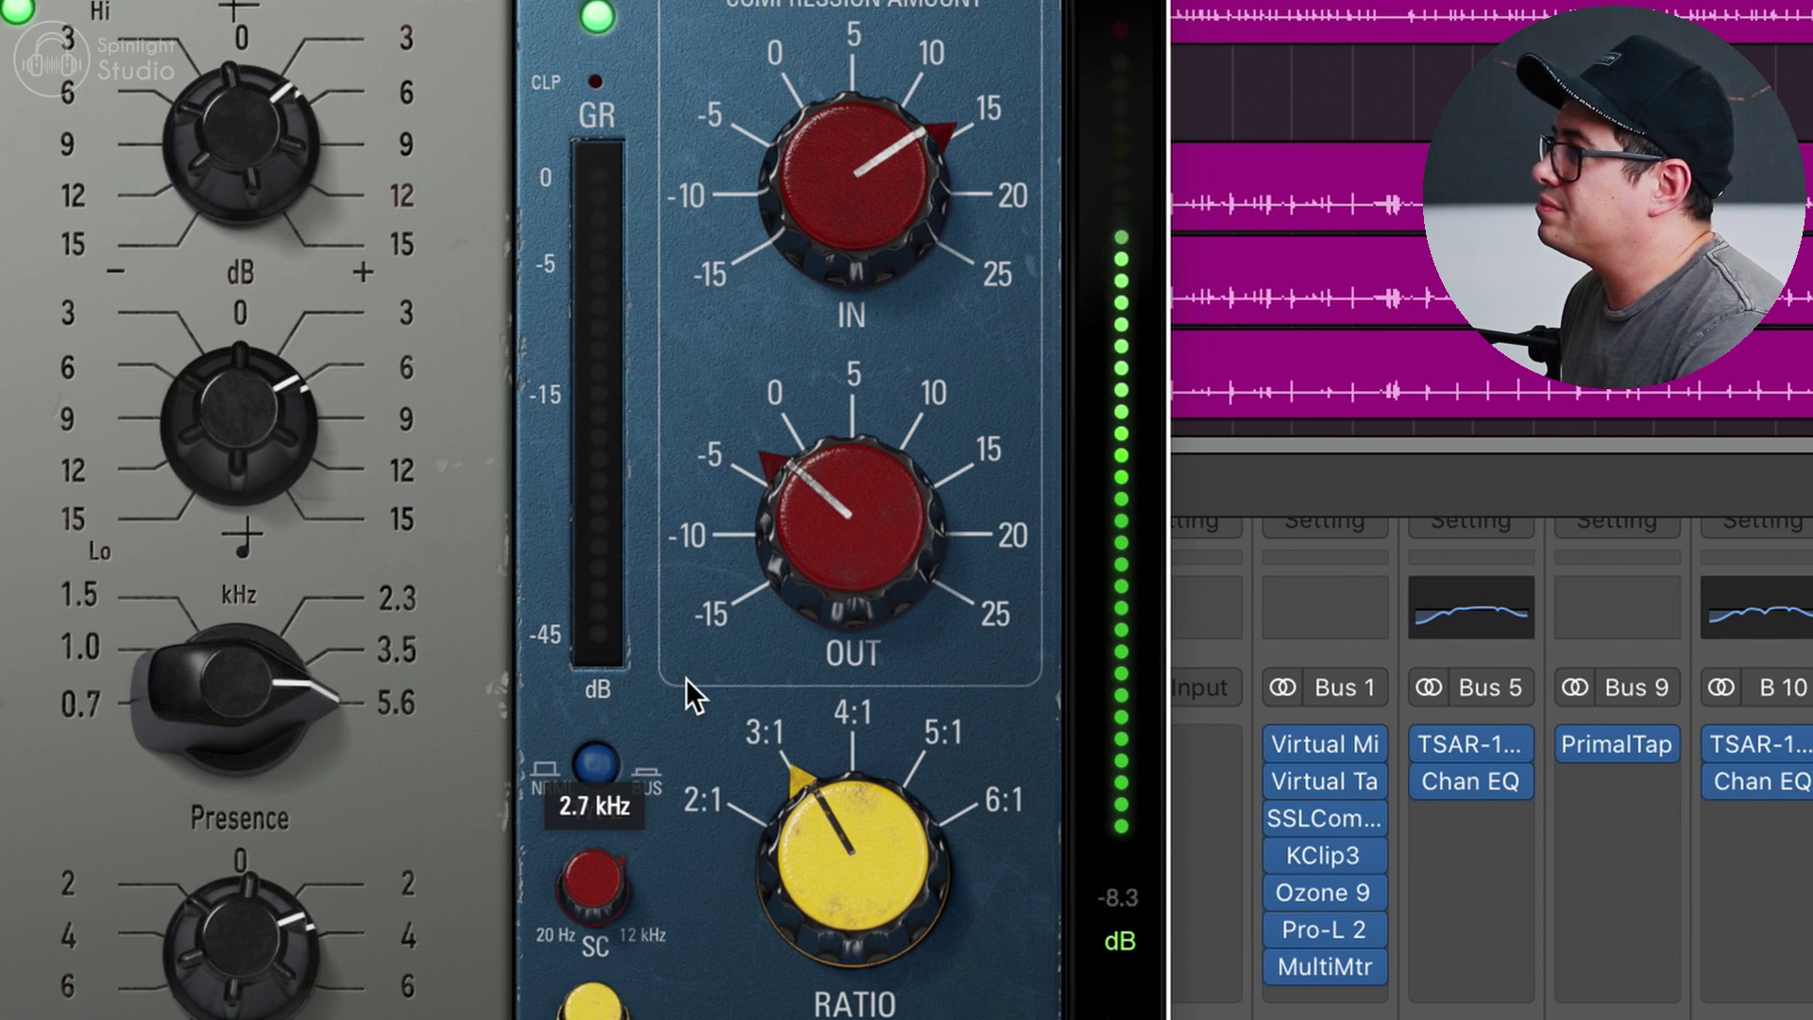
drag(685, 678, 609, 982)
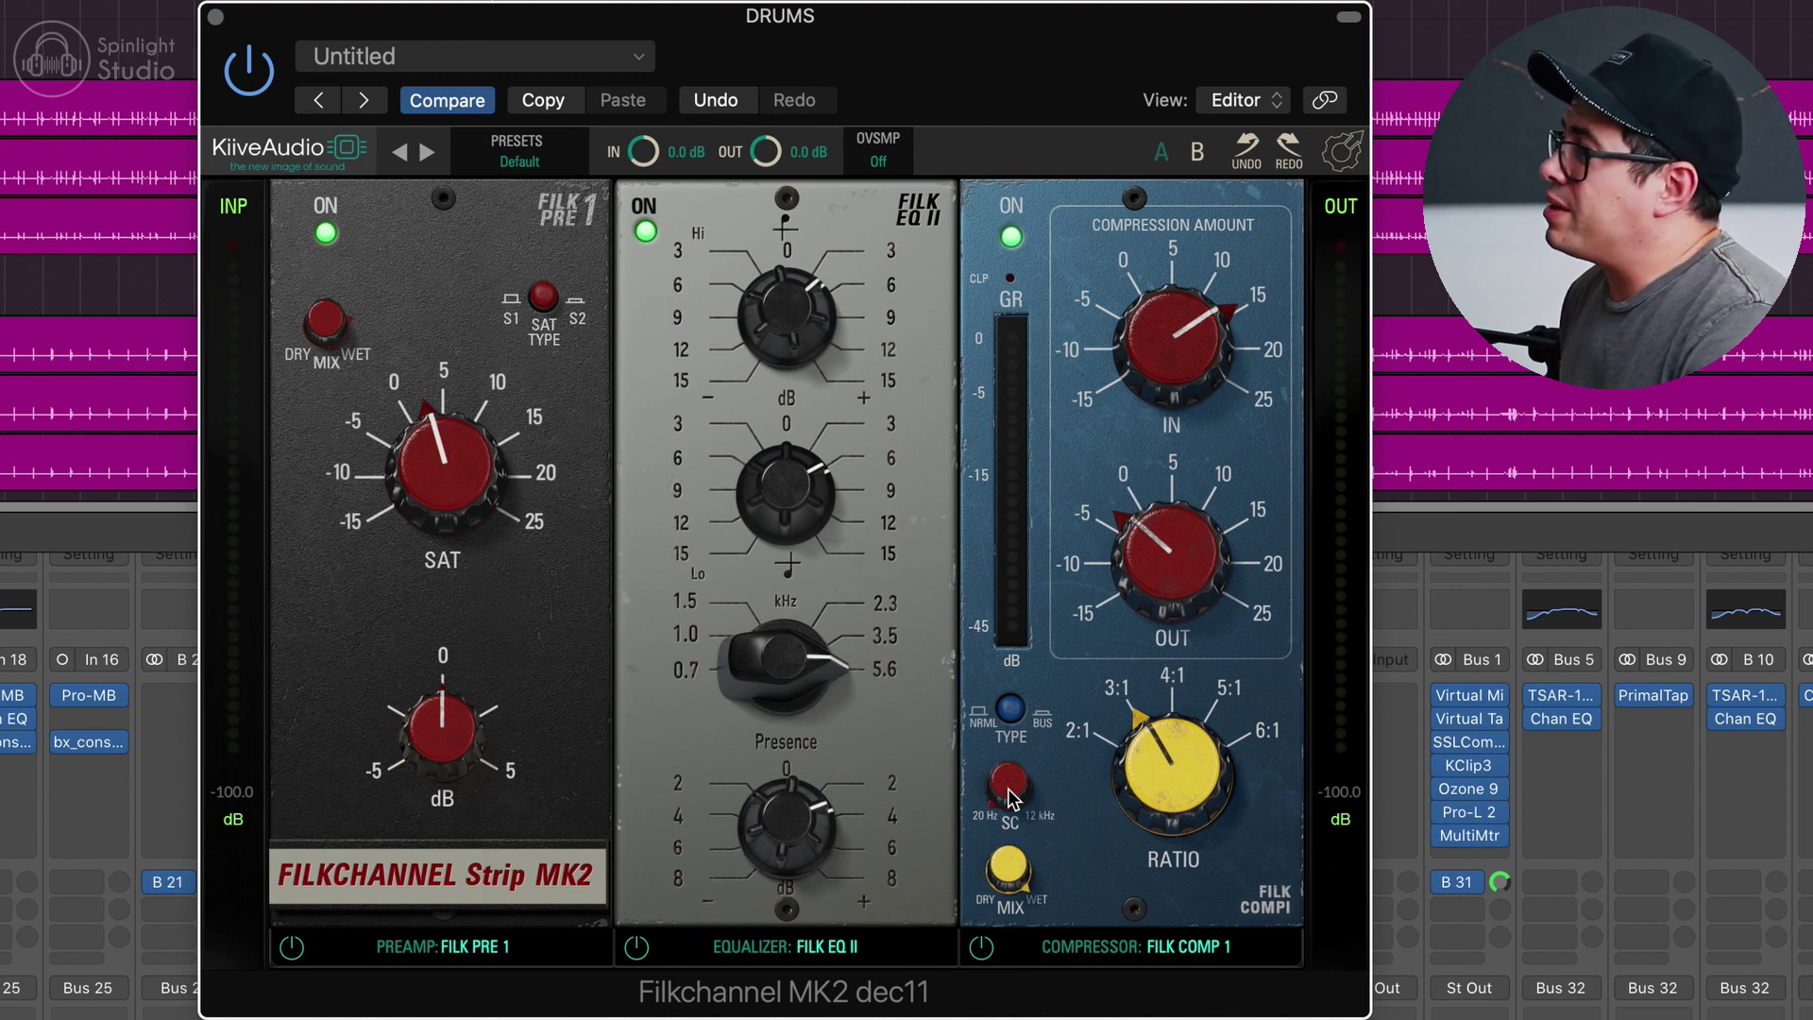
drag(1008, 798, 1012, 793)
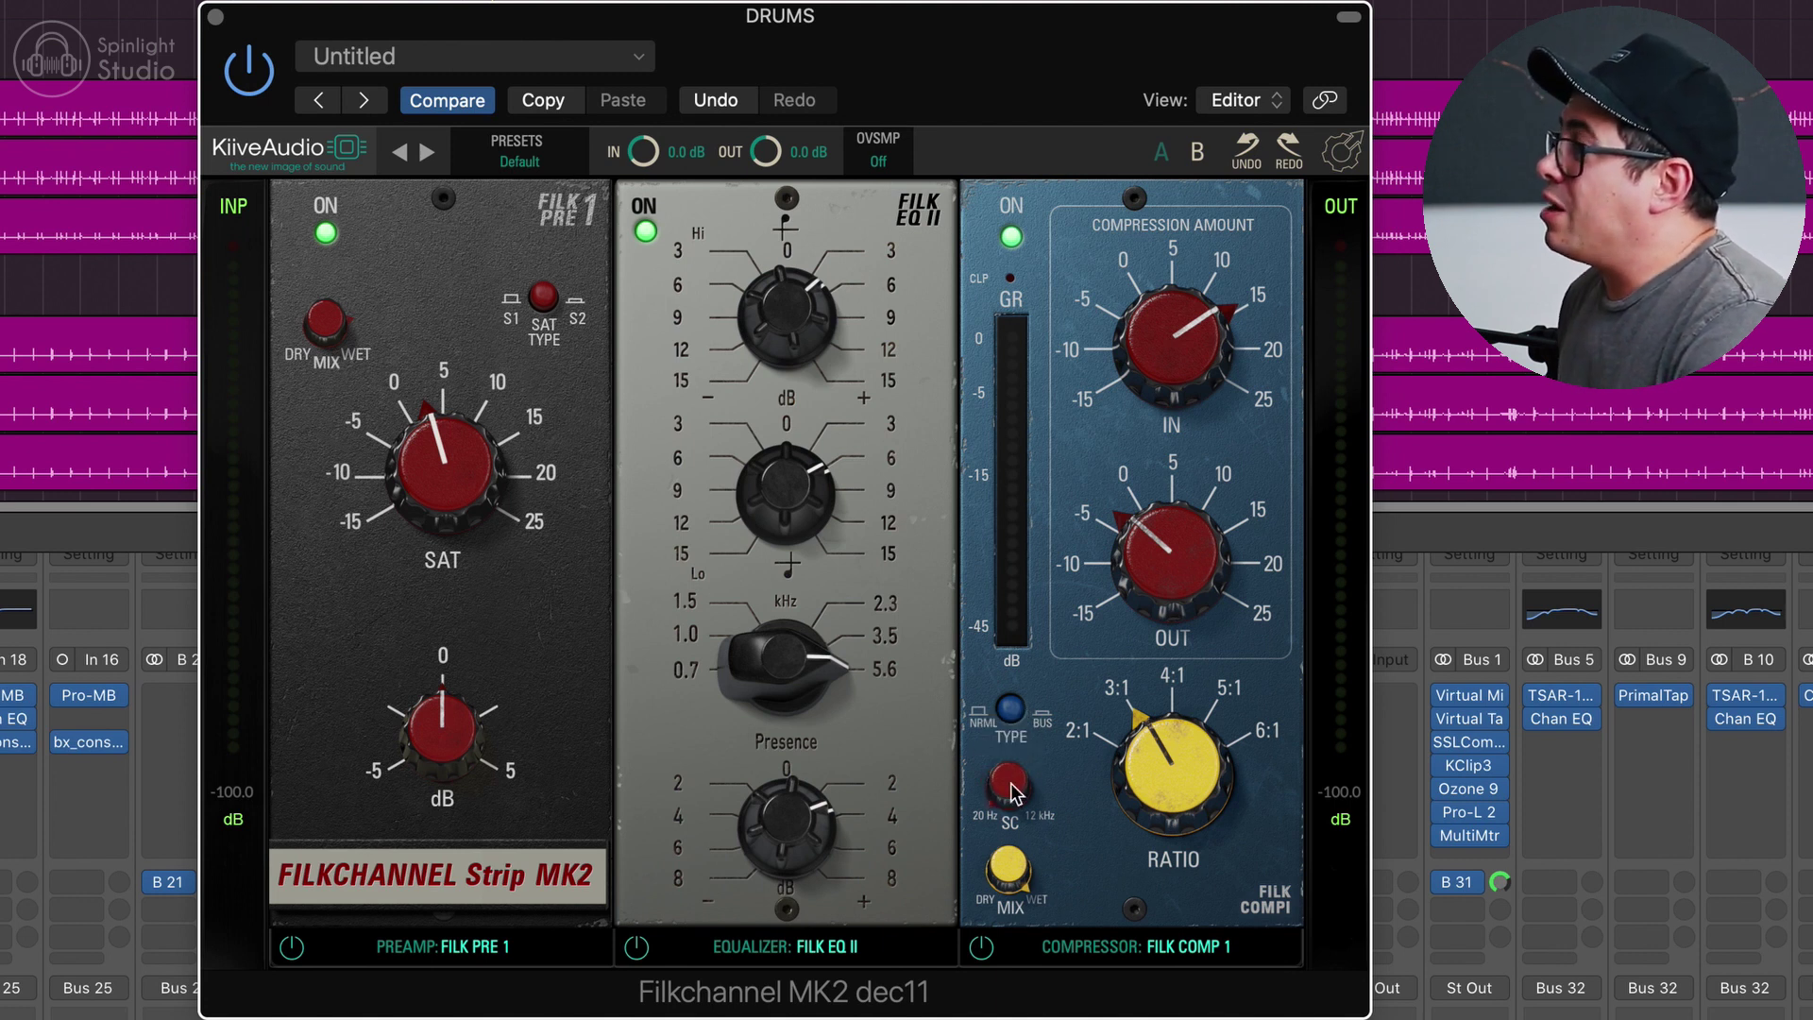
- Inspect the compressor's dry/wet MIX knob, and close the DRUMS plug-in window
click(1012, 851)
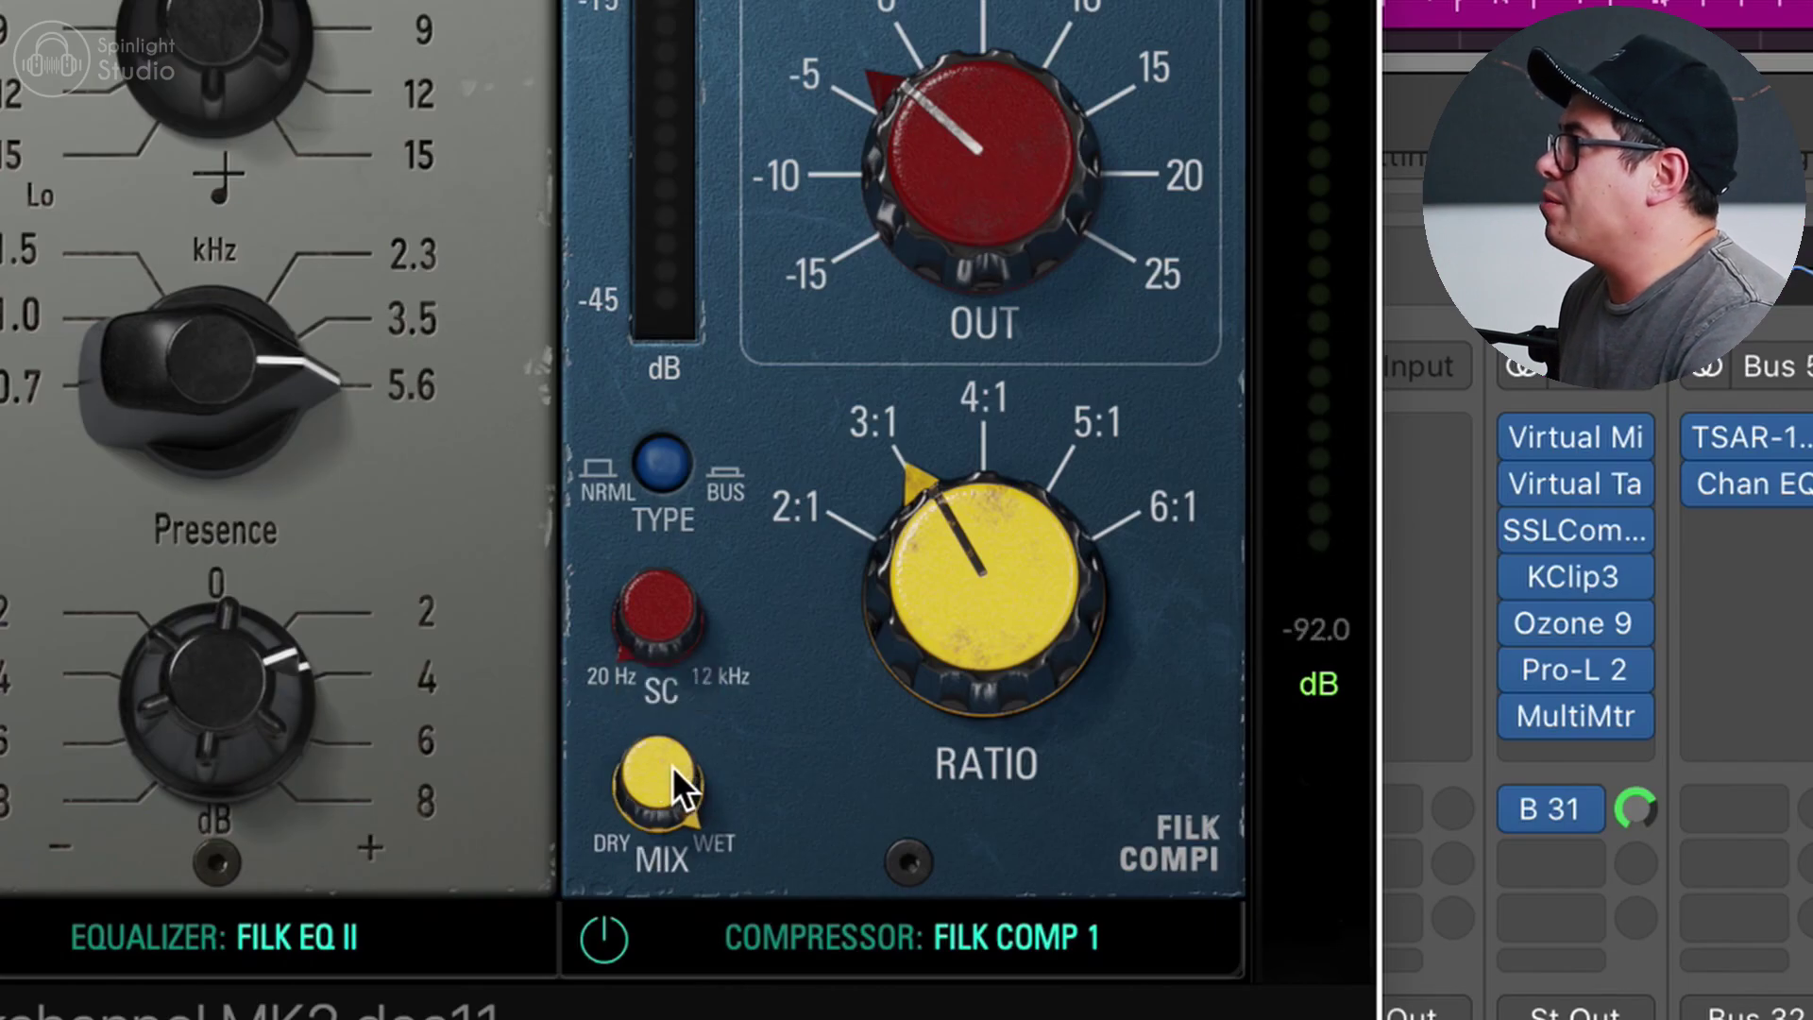
drag(672, 767, 741, 825)
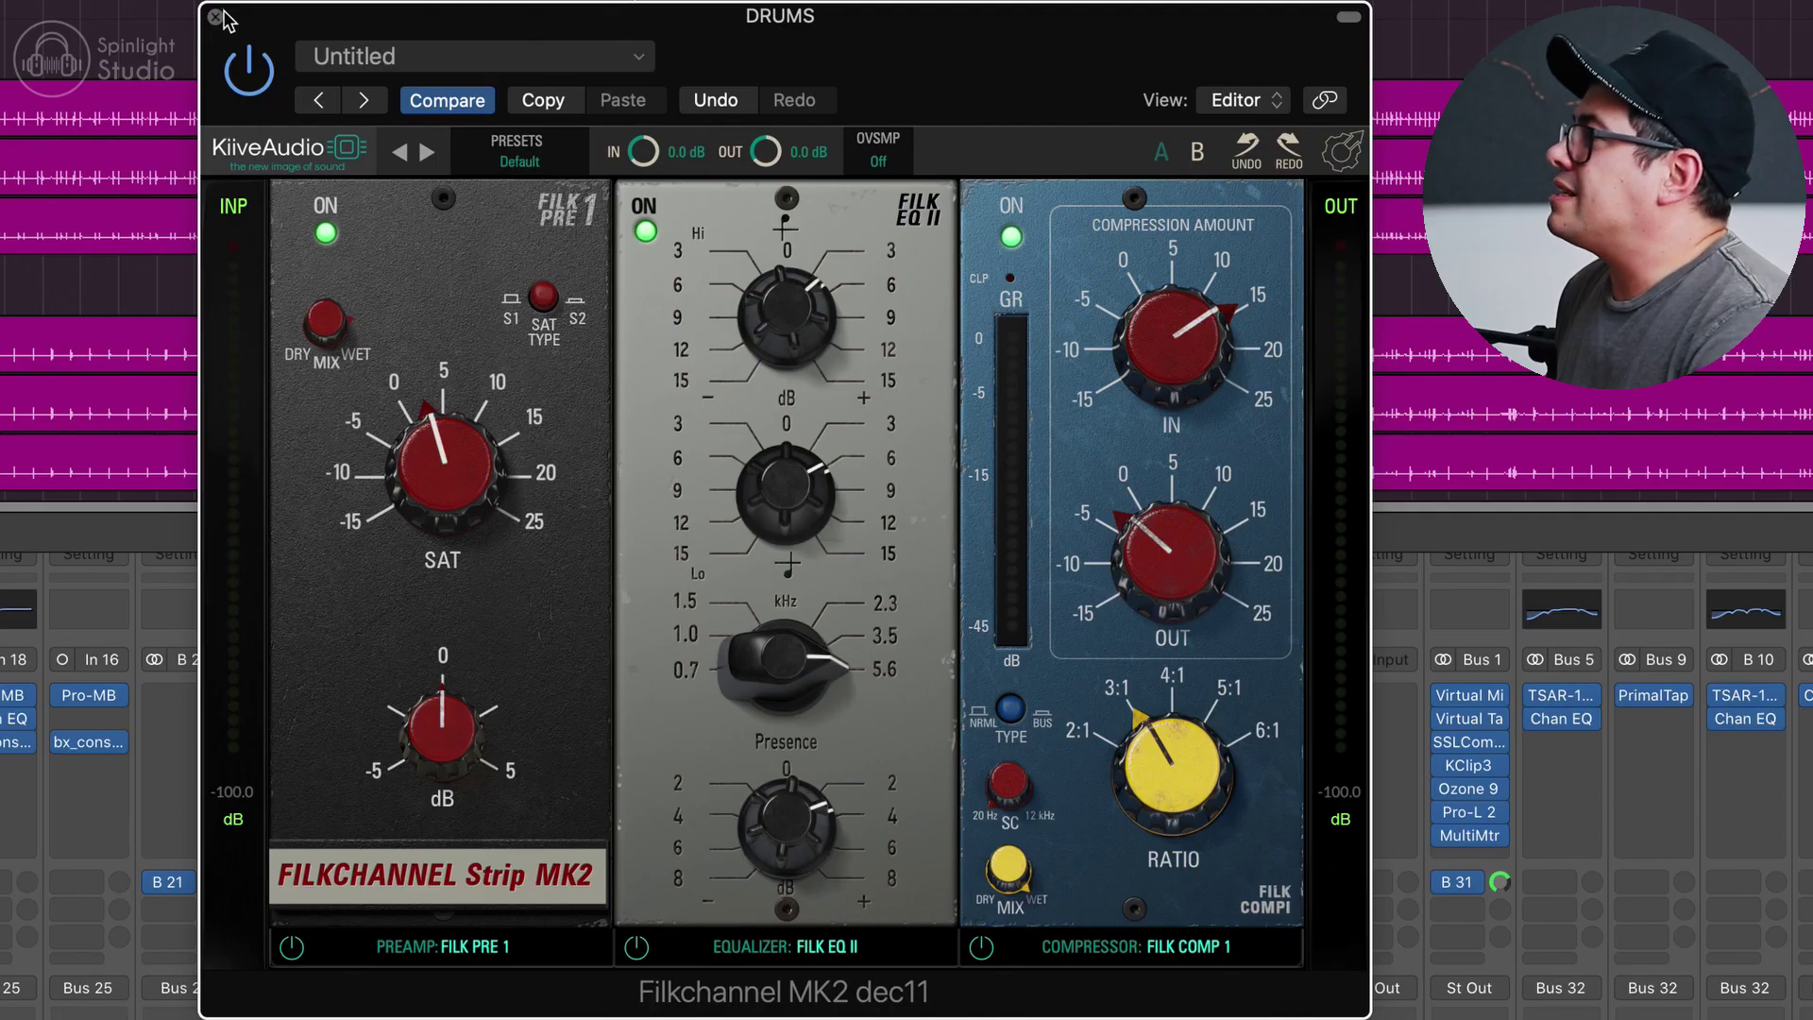
click(216, 17)
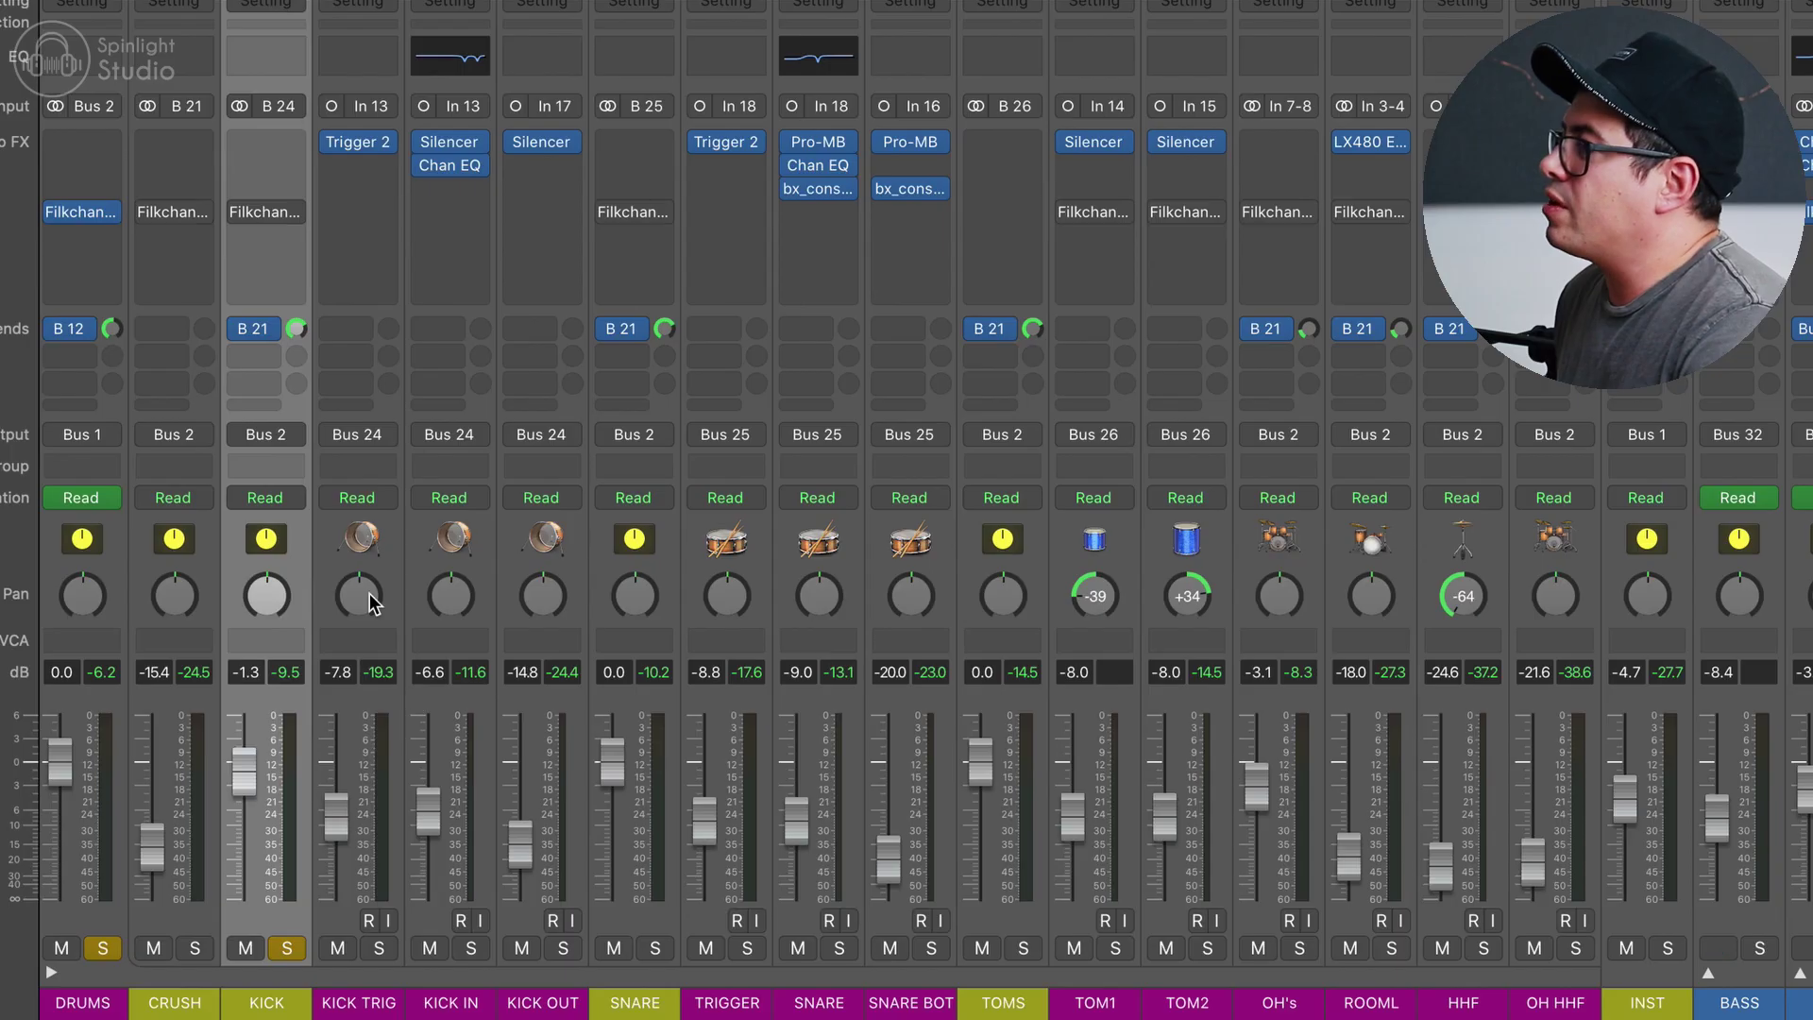
- Select the KICK TRIG, KICK IN and KICK OUT channel strips together, and reselect the KICK bus that they feed
drag(382, 570, 527, 579)
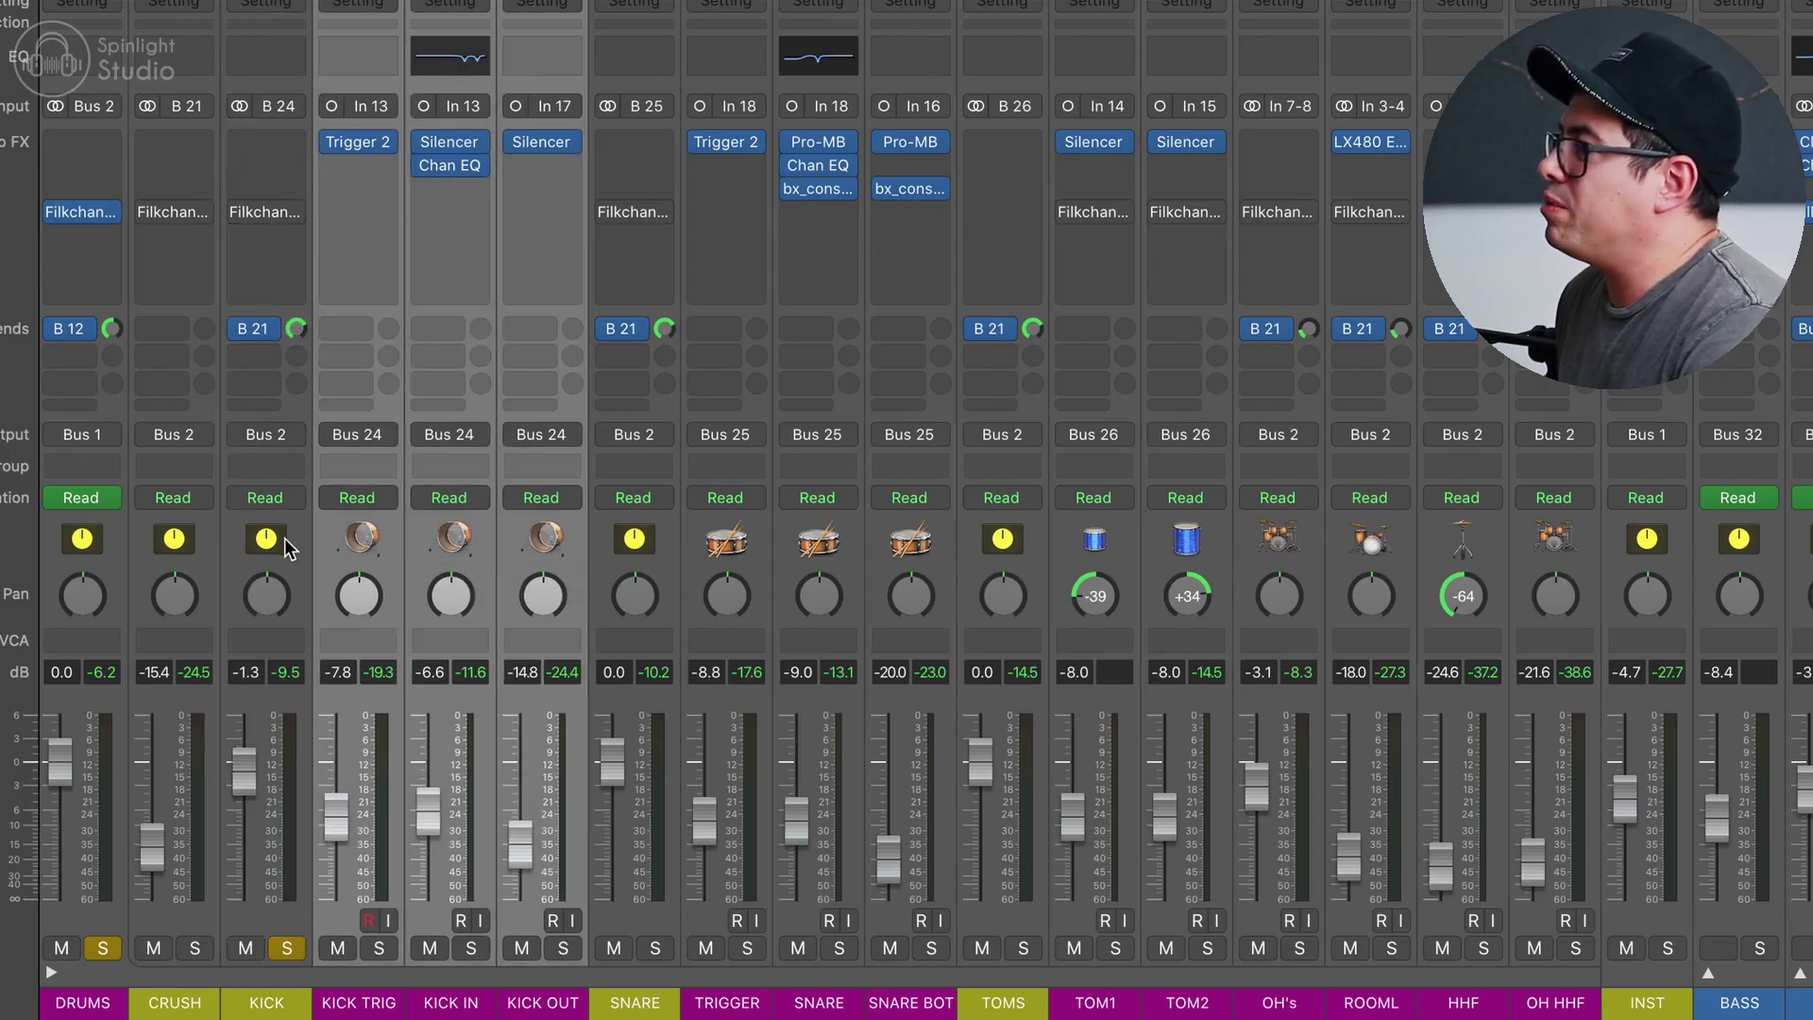
click(286, 547)
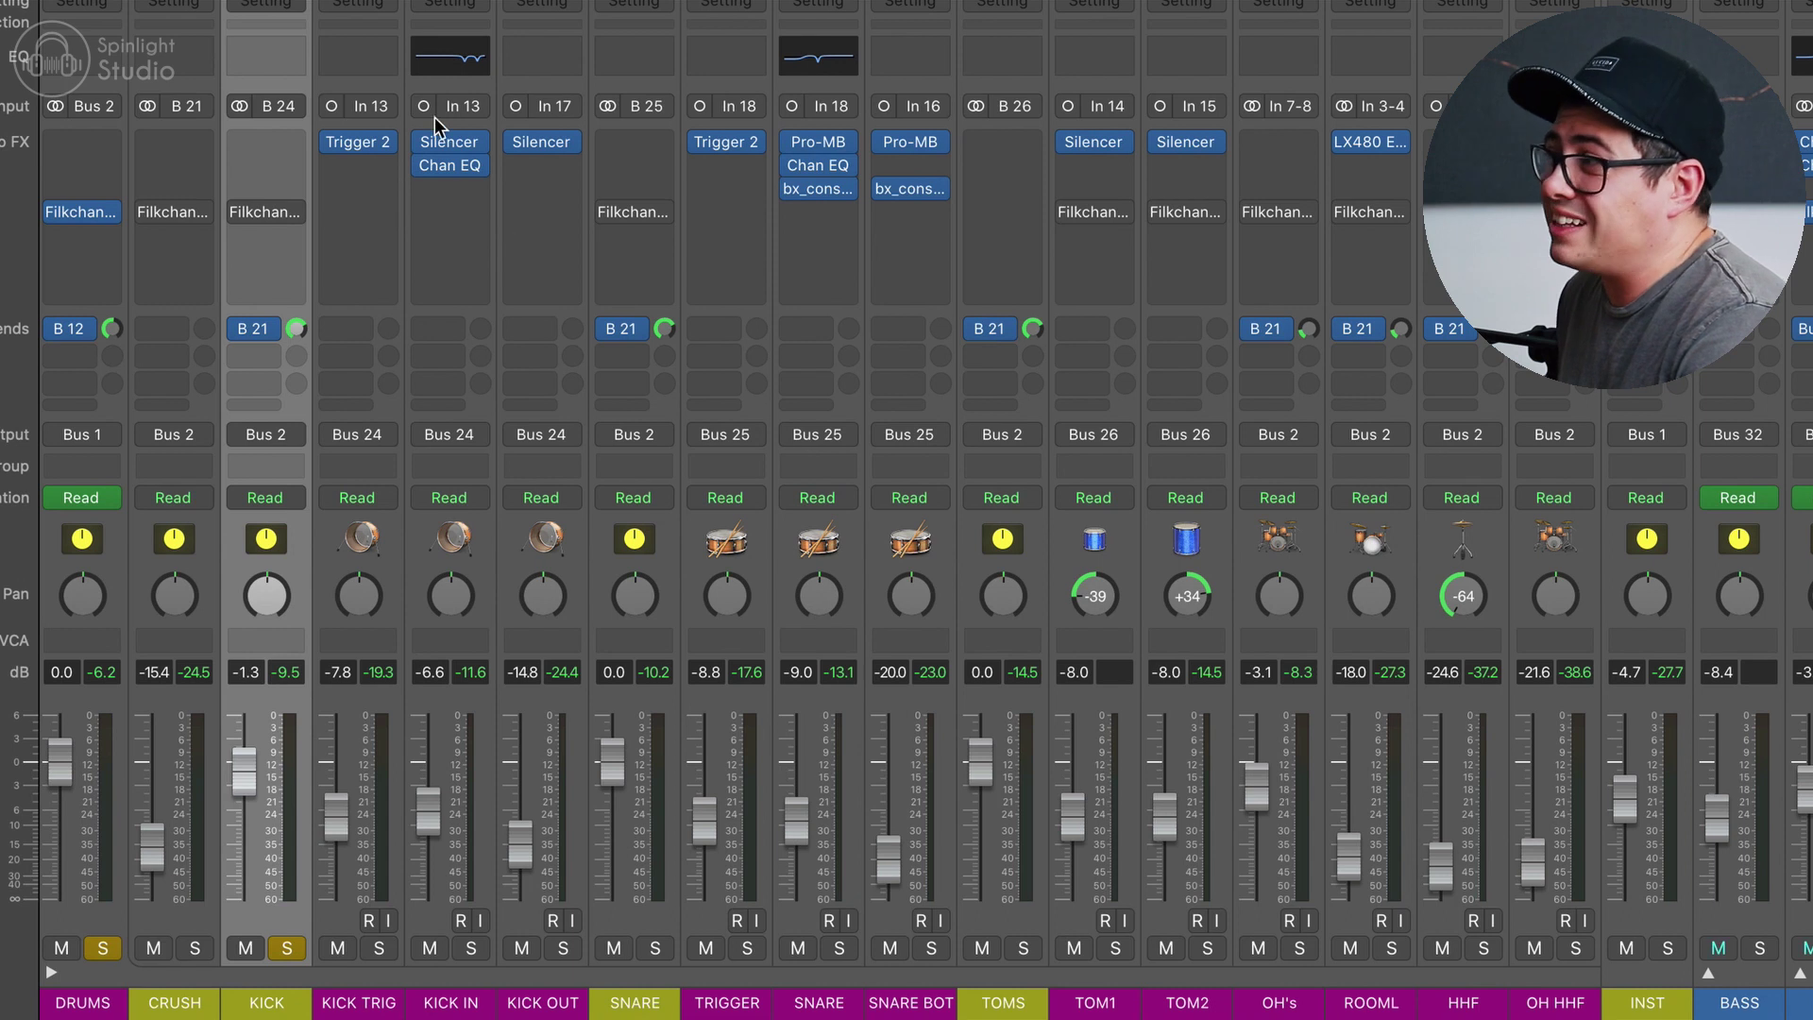
- Open the Channel EQ on KICK IN, solo only that track, turn the EQ on and check its 9500 Hz cut
click(451, 167)
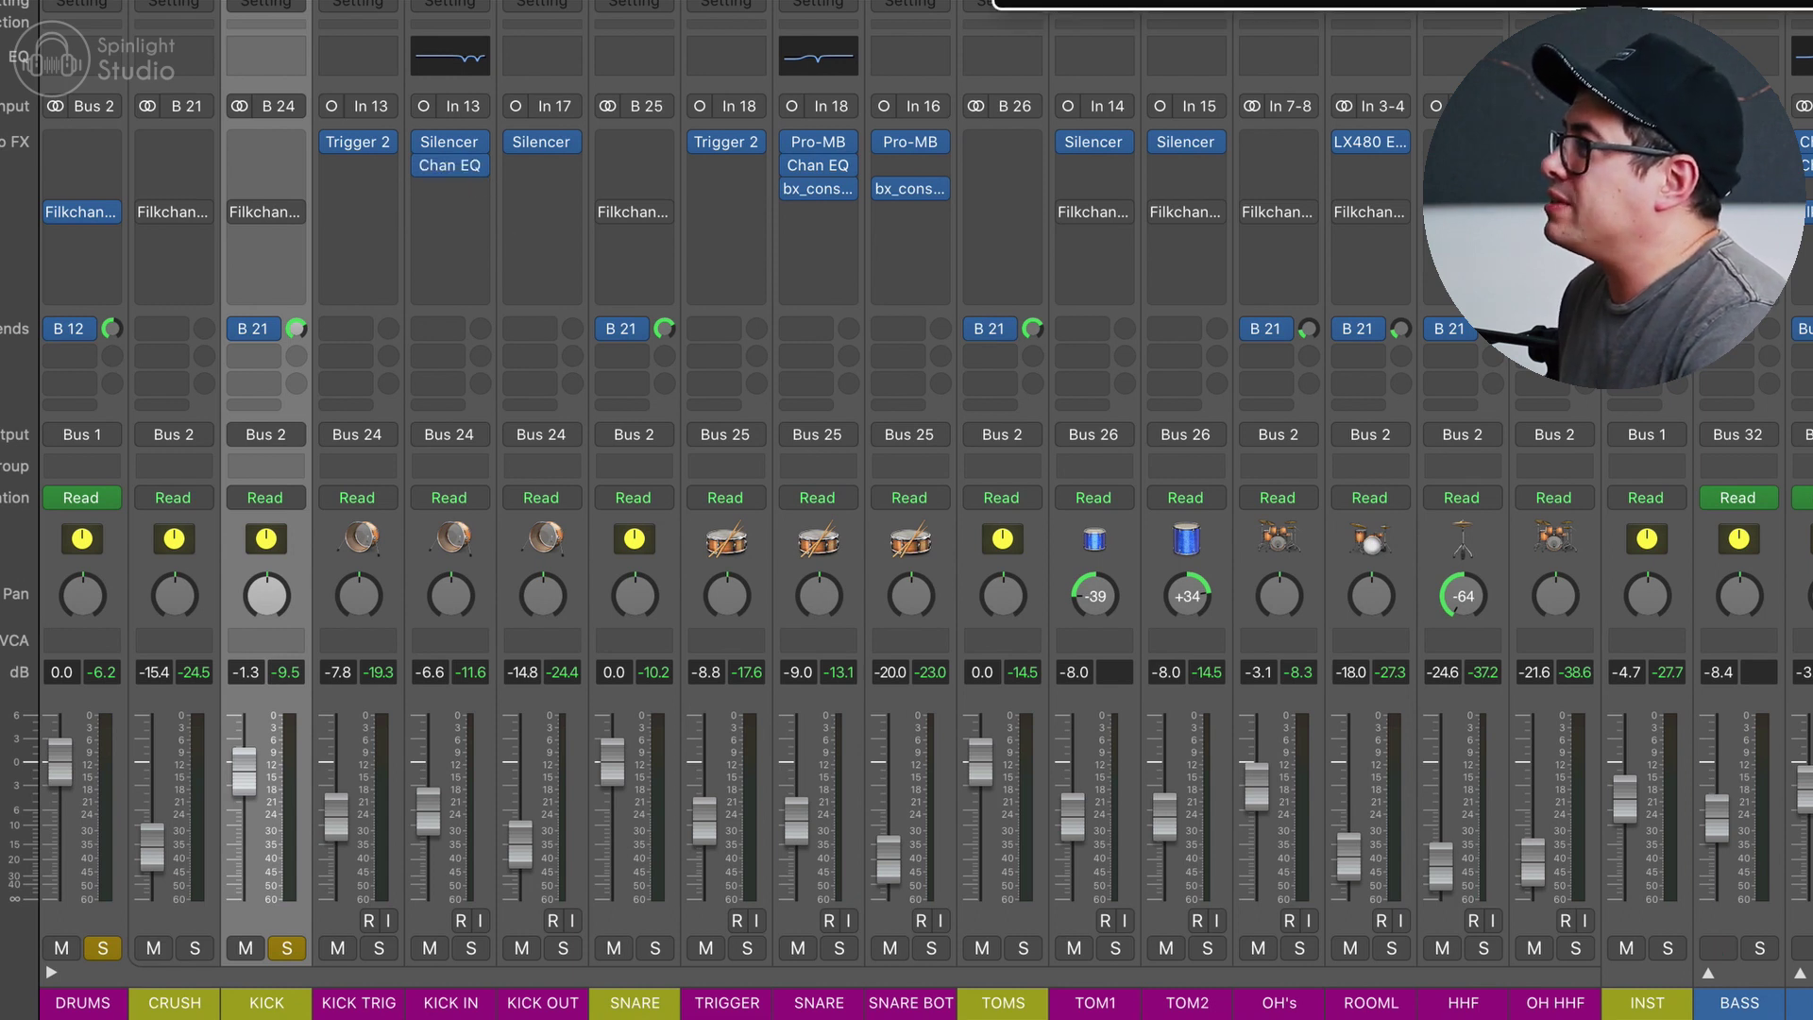
click(460, 921)
alt+click(471, 947)
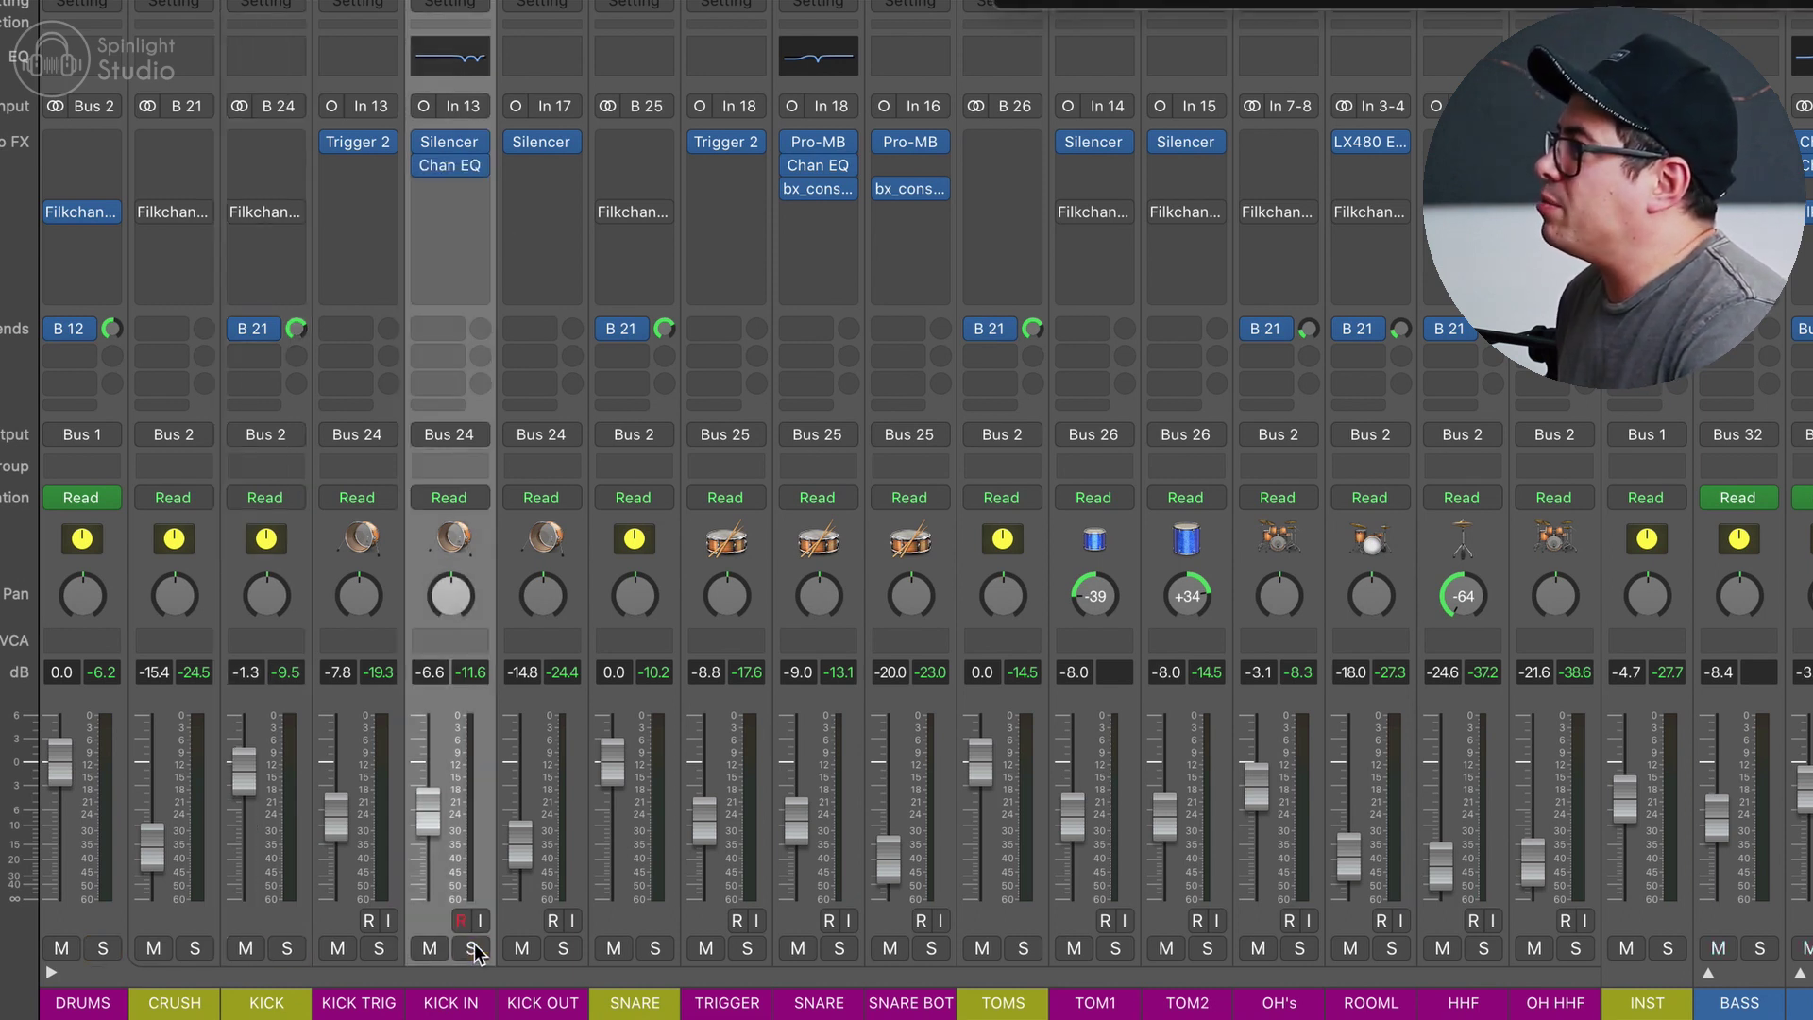
click(473, 948)
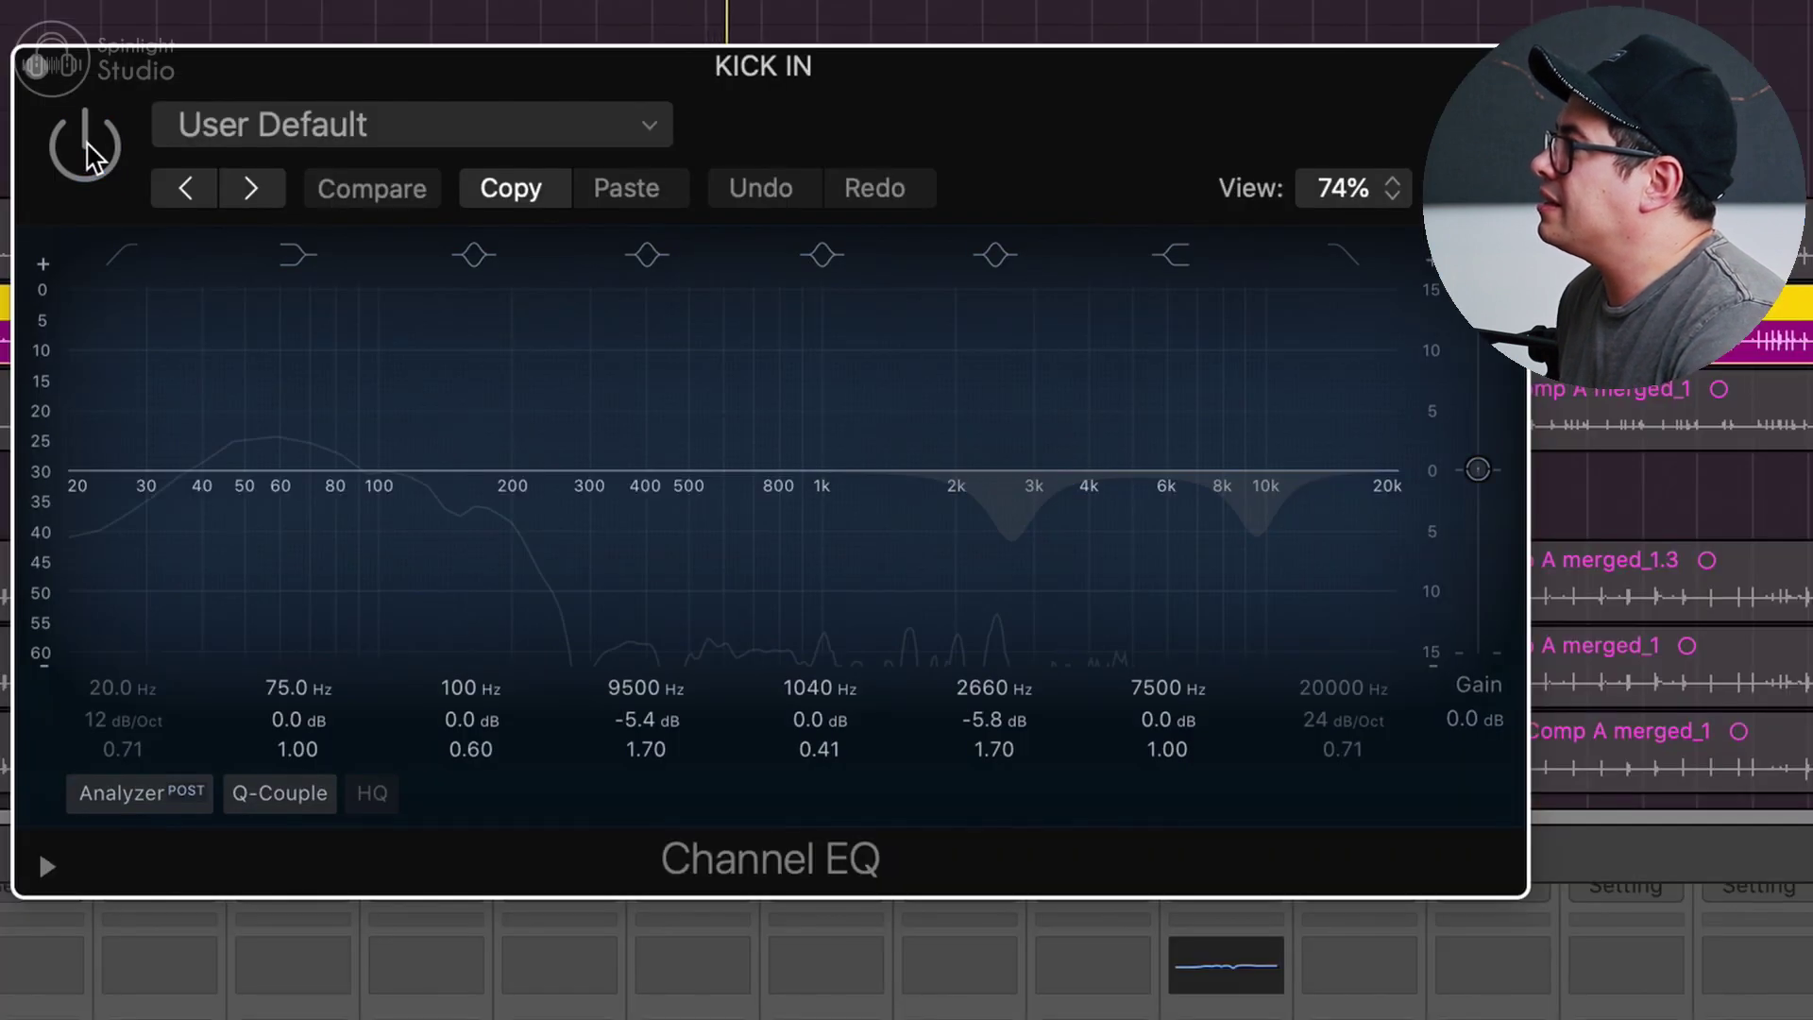
click(87, 149)
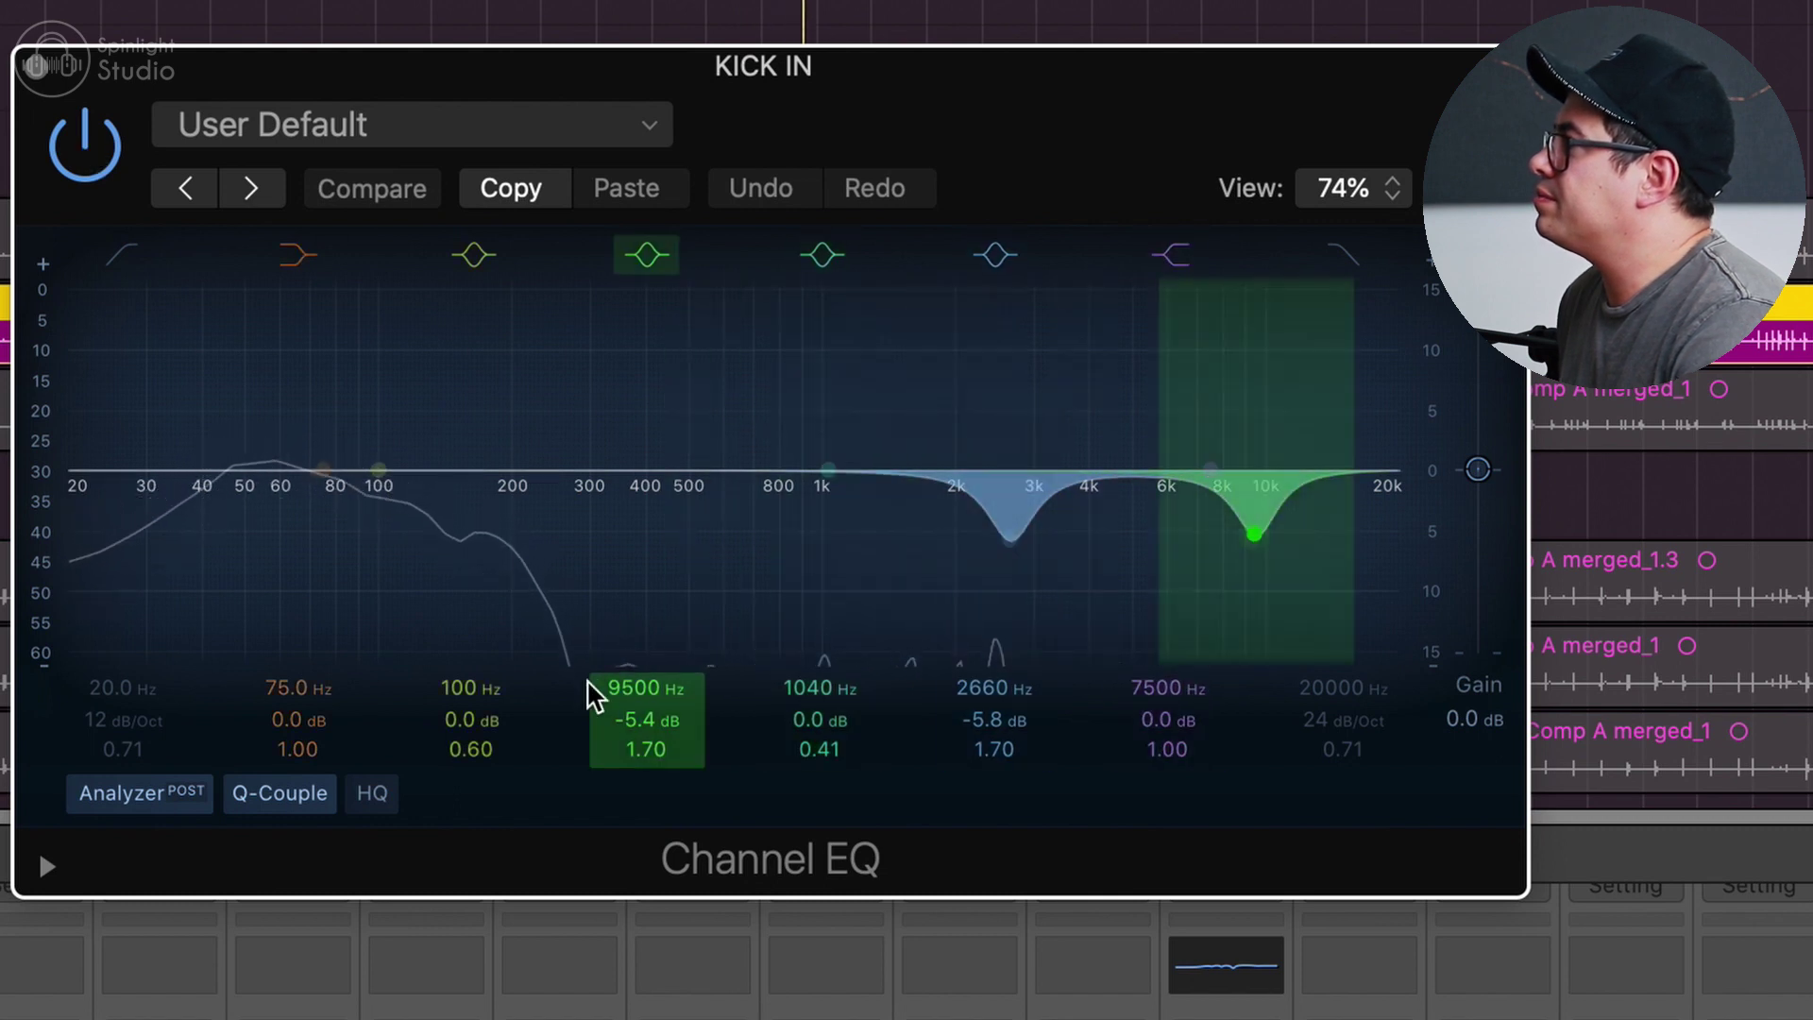
mouse_move(651, 718)
mouse_down()
mouse_move(651, 647)
mouse_move(652, 724)
mouse_up()
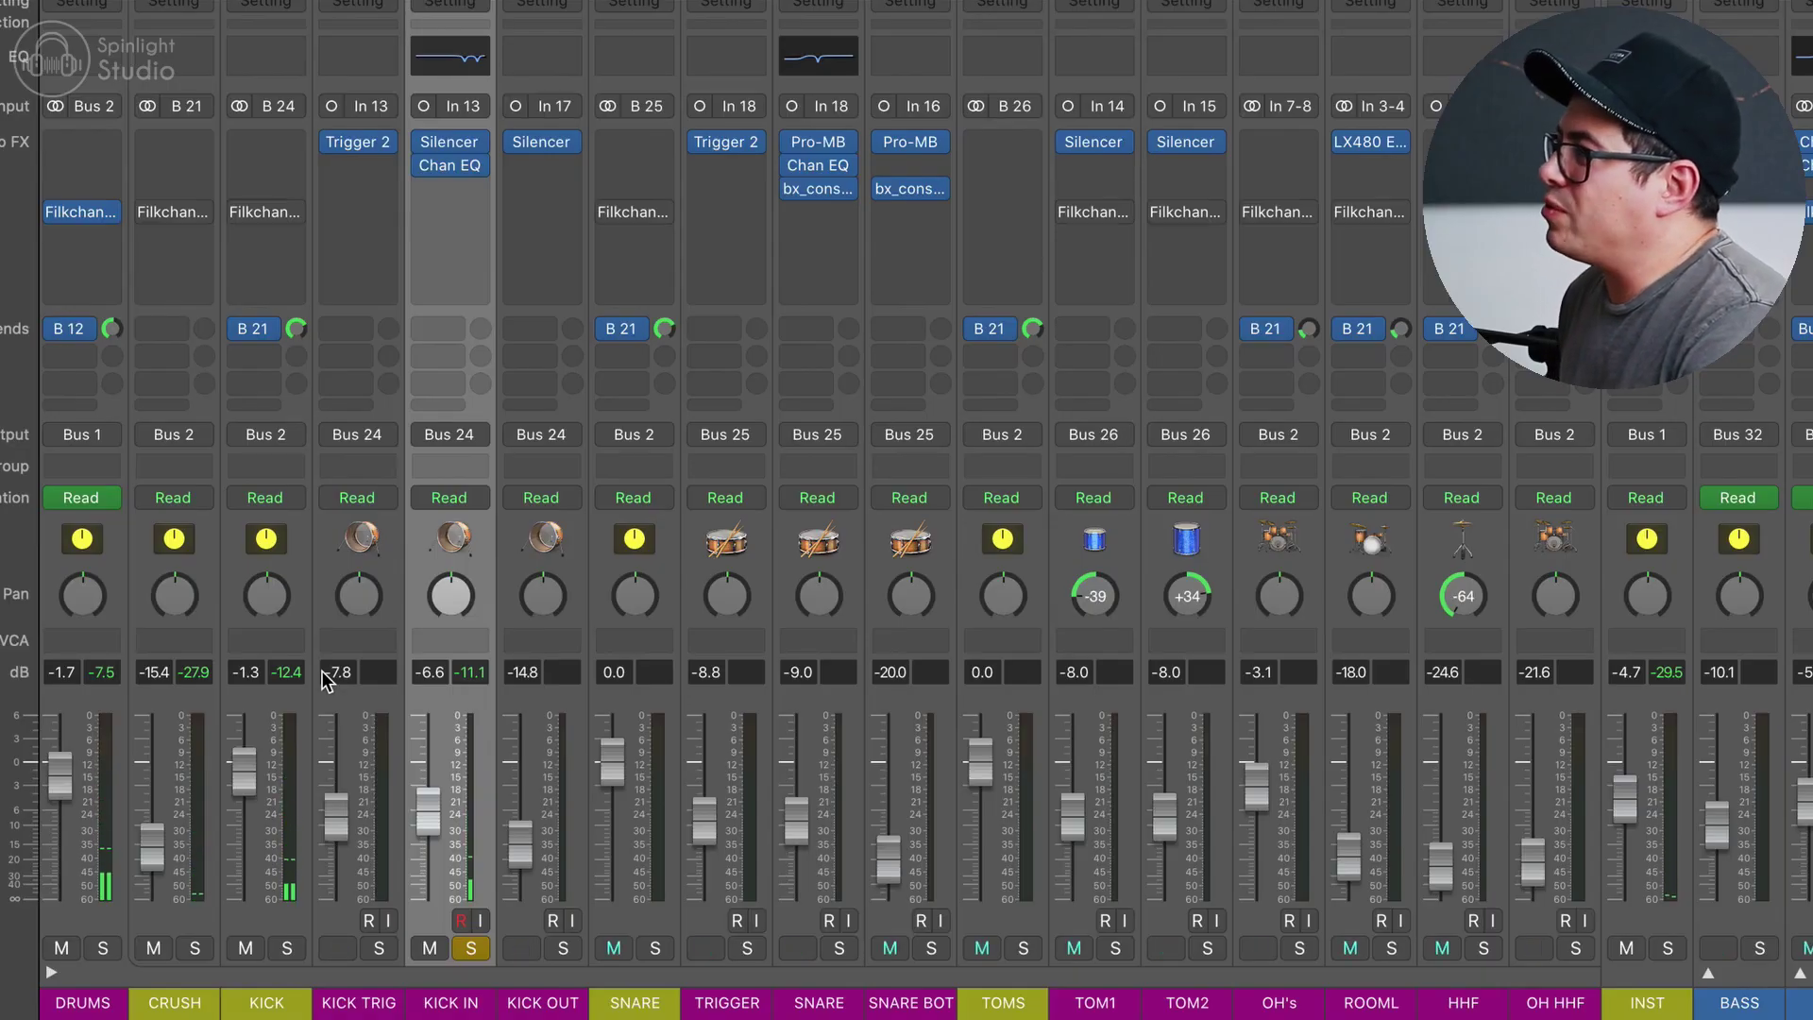
- Open the Filkchannel MK2 on the KICK bus, and undo the touch of the preamp's SAT knob
click(269, 544)
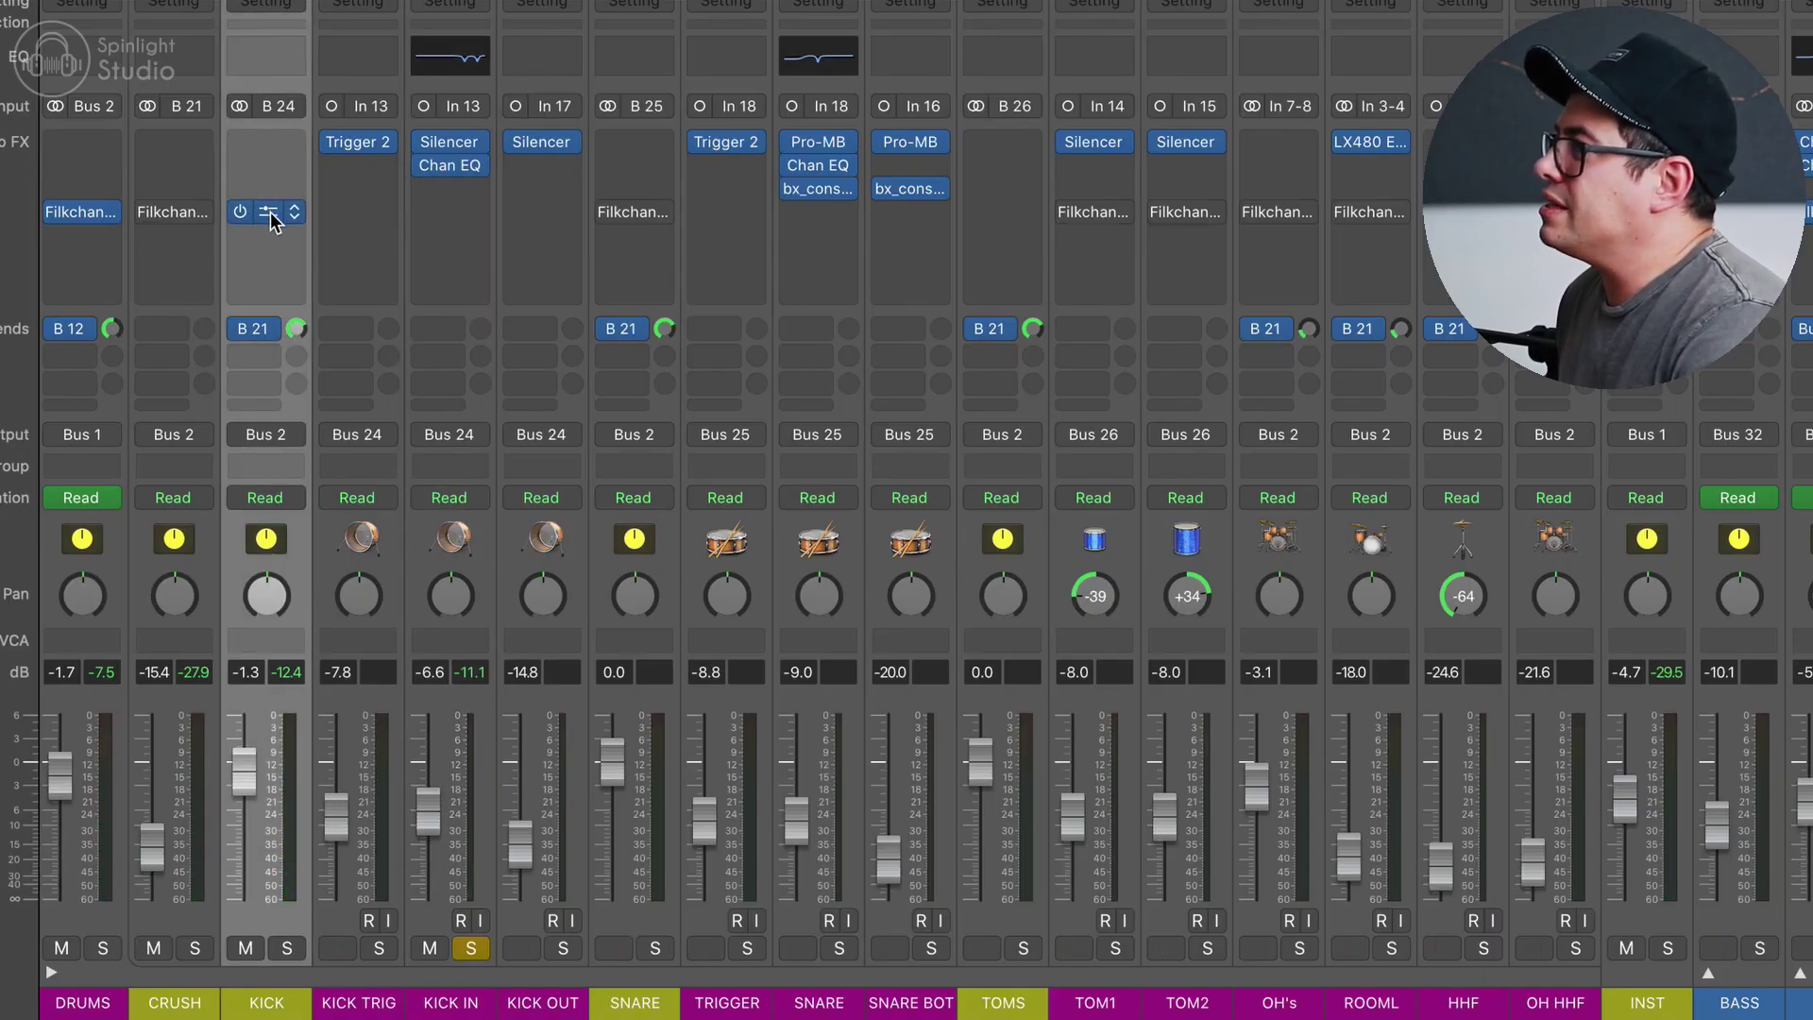
click(270, 214)
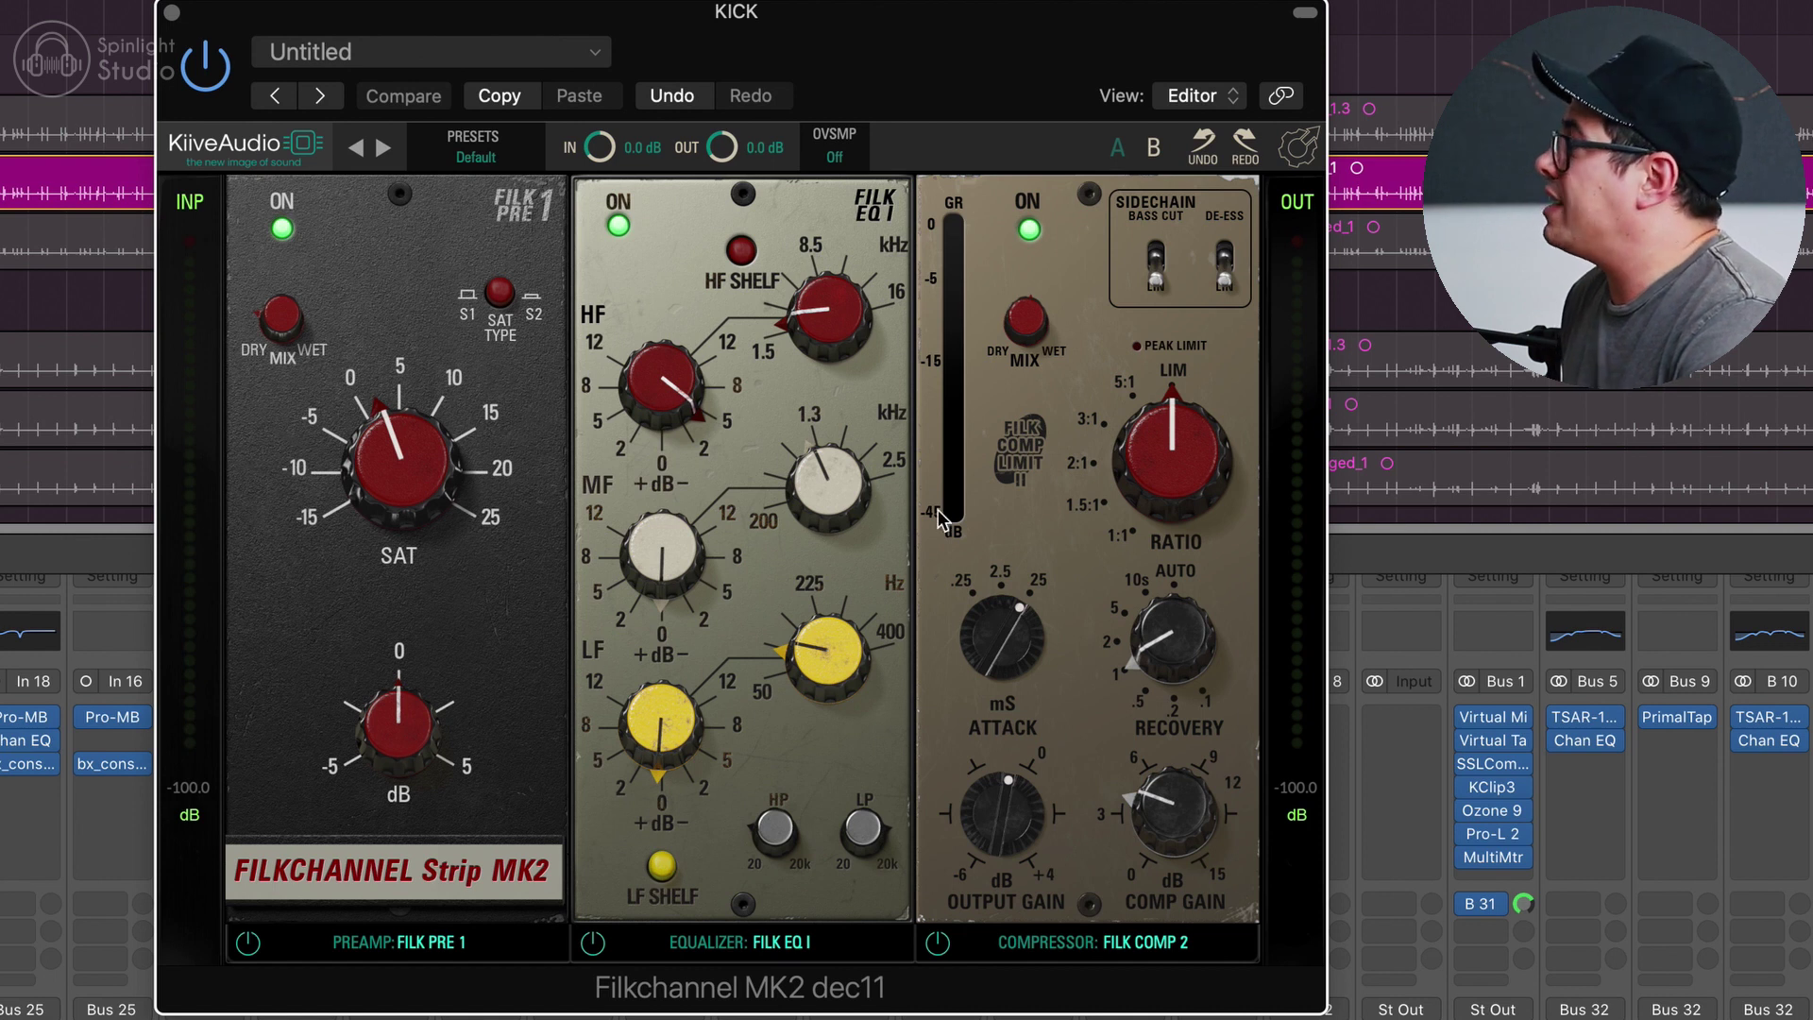
click(406, 505)
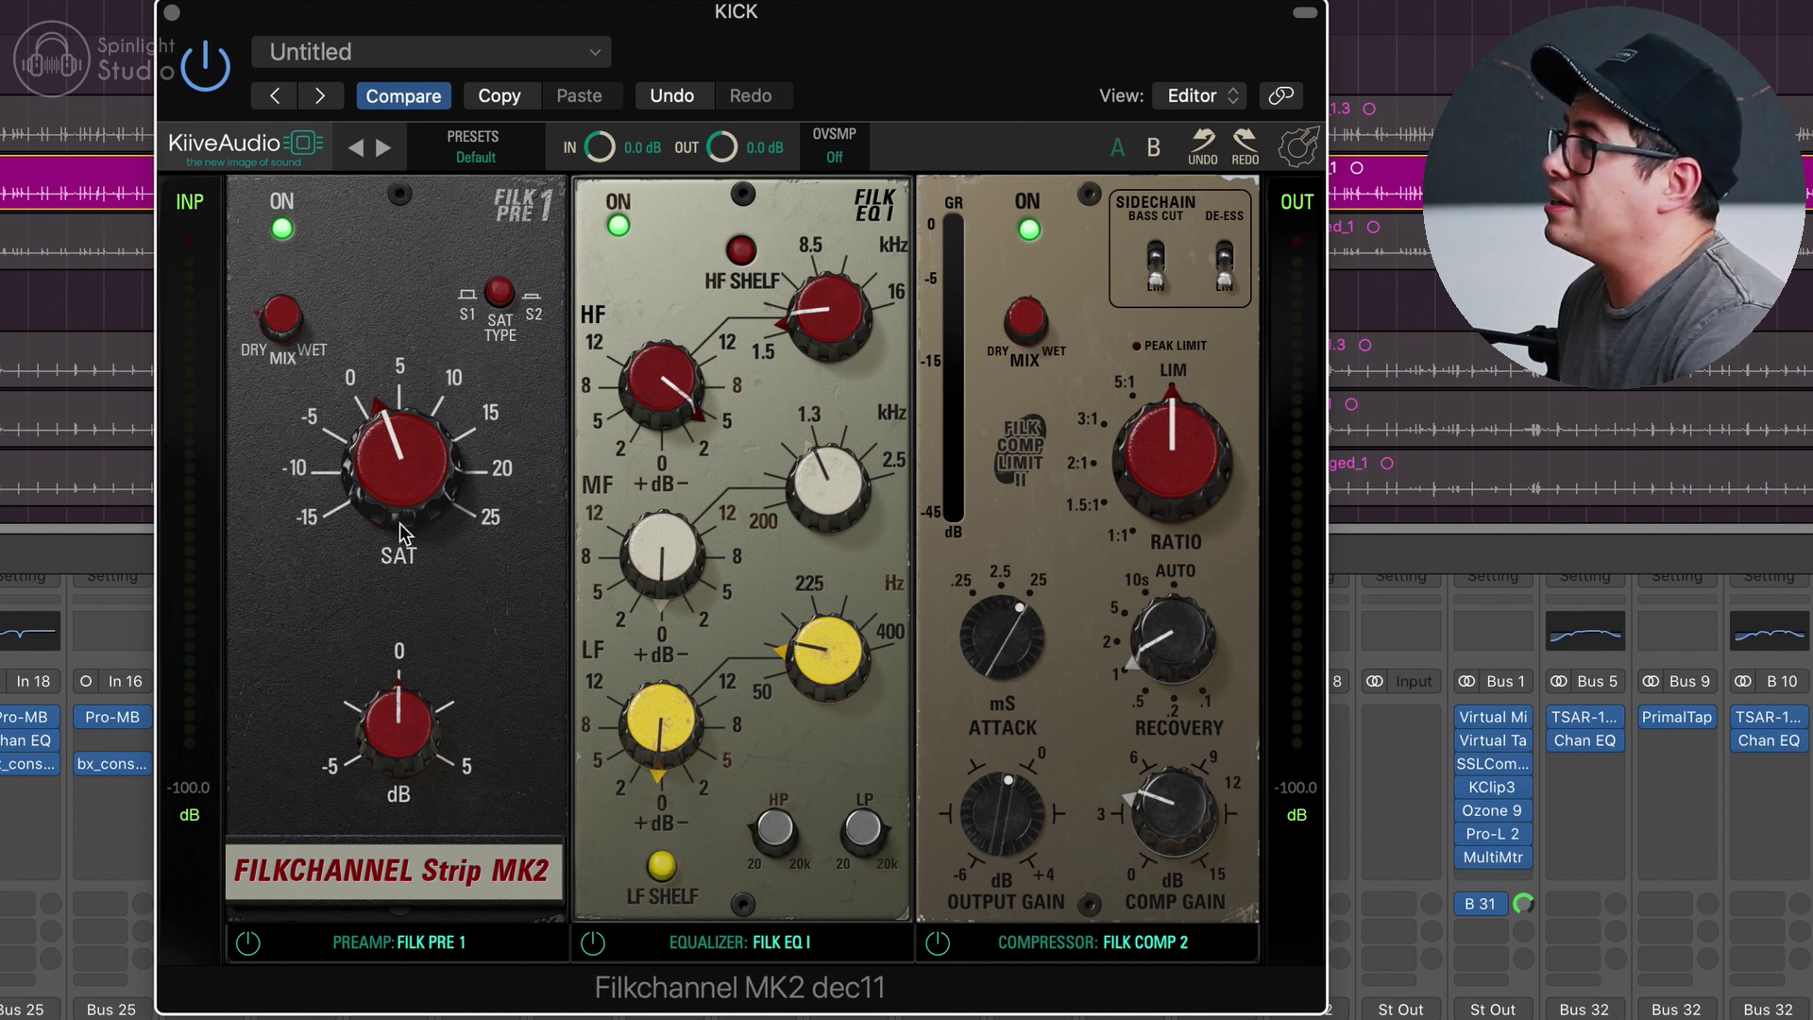
key(super+z)
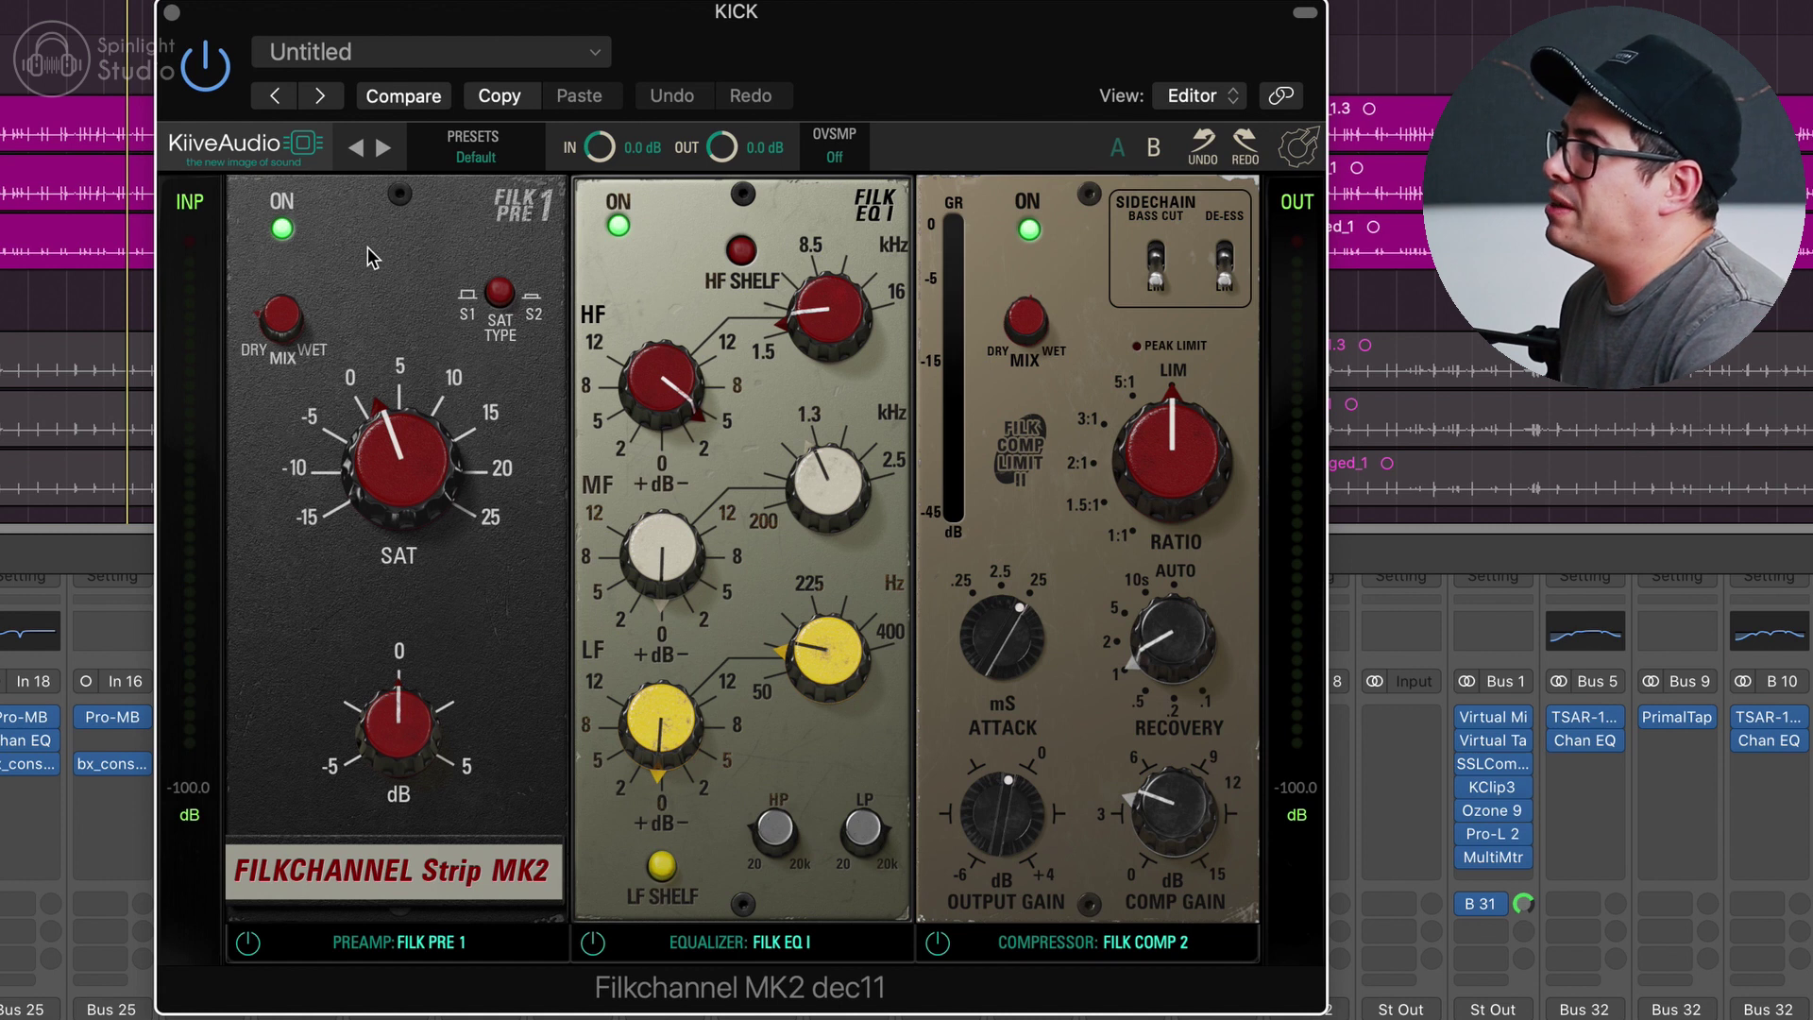
- Inspect the kick's preamp SAT and MIX, the EQ's band and filter knobs, and the compressor's output and comp gain
mouse_move(290, 335)
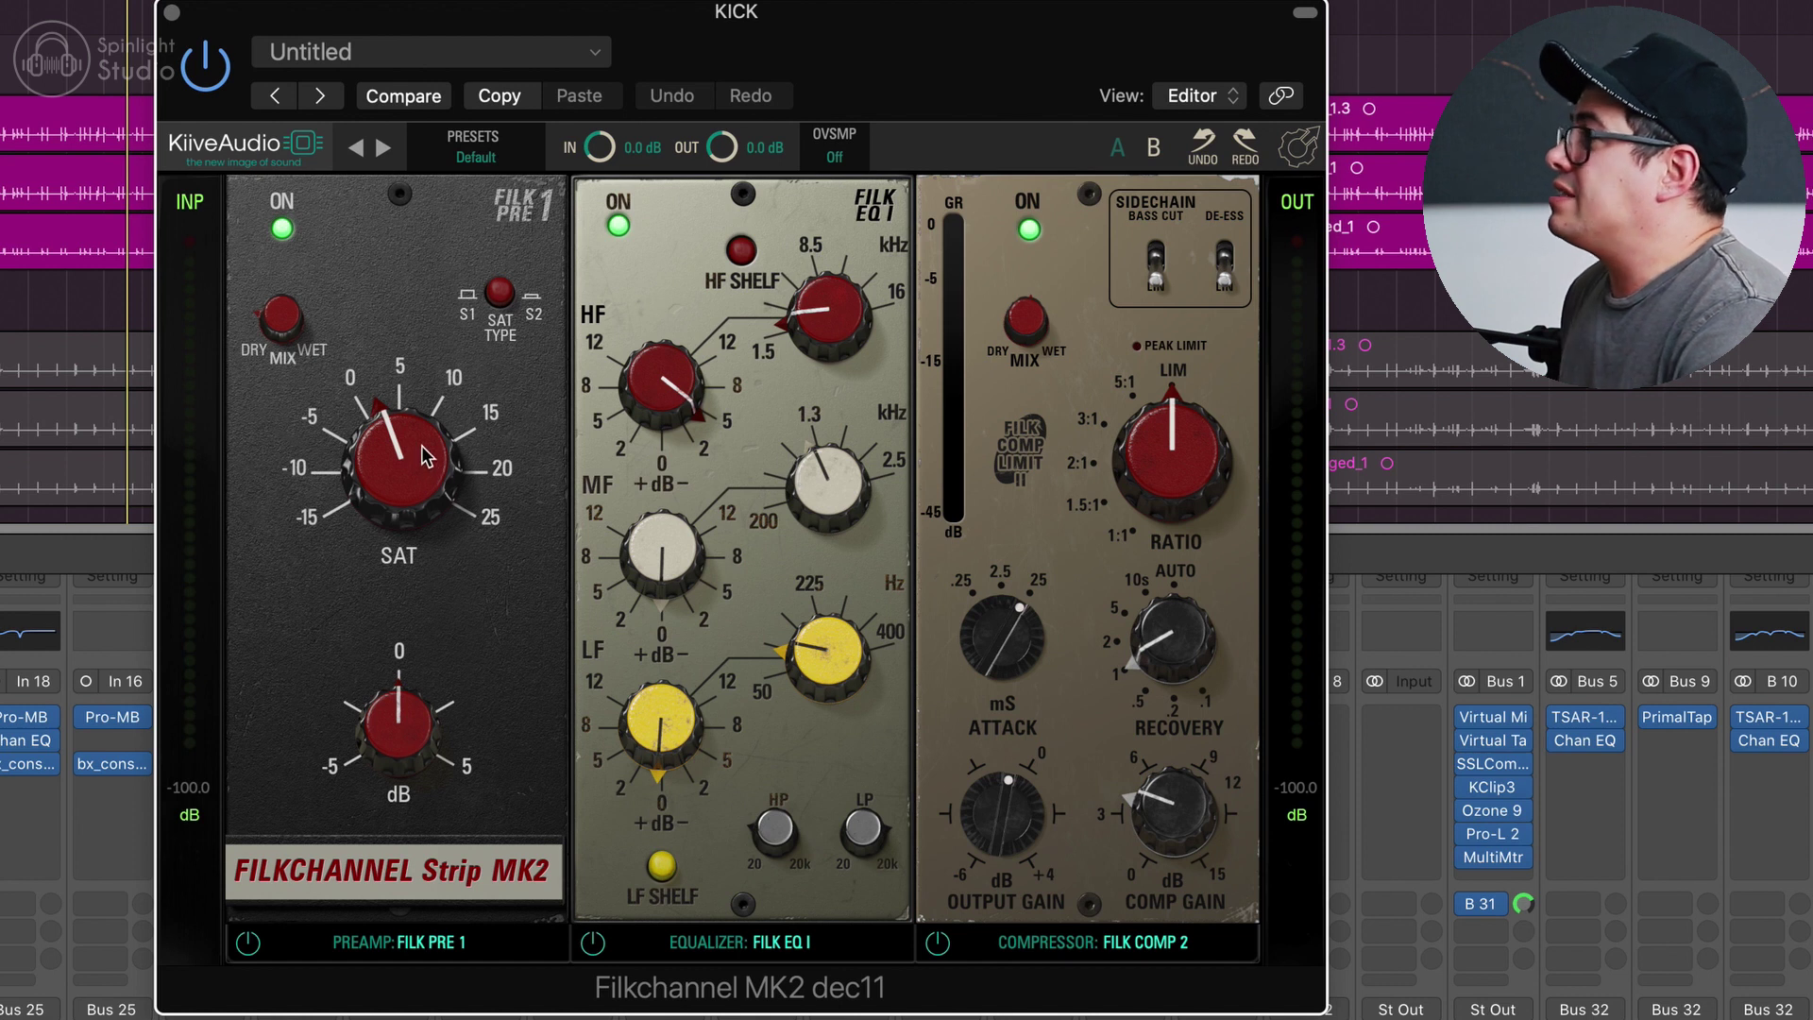
mouse_move(423, 457)
mouse_down()
mouse_move(405, 533)
mouse_move(432, 440)
mouse_up()
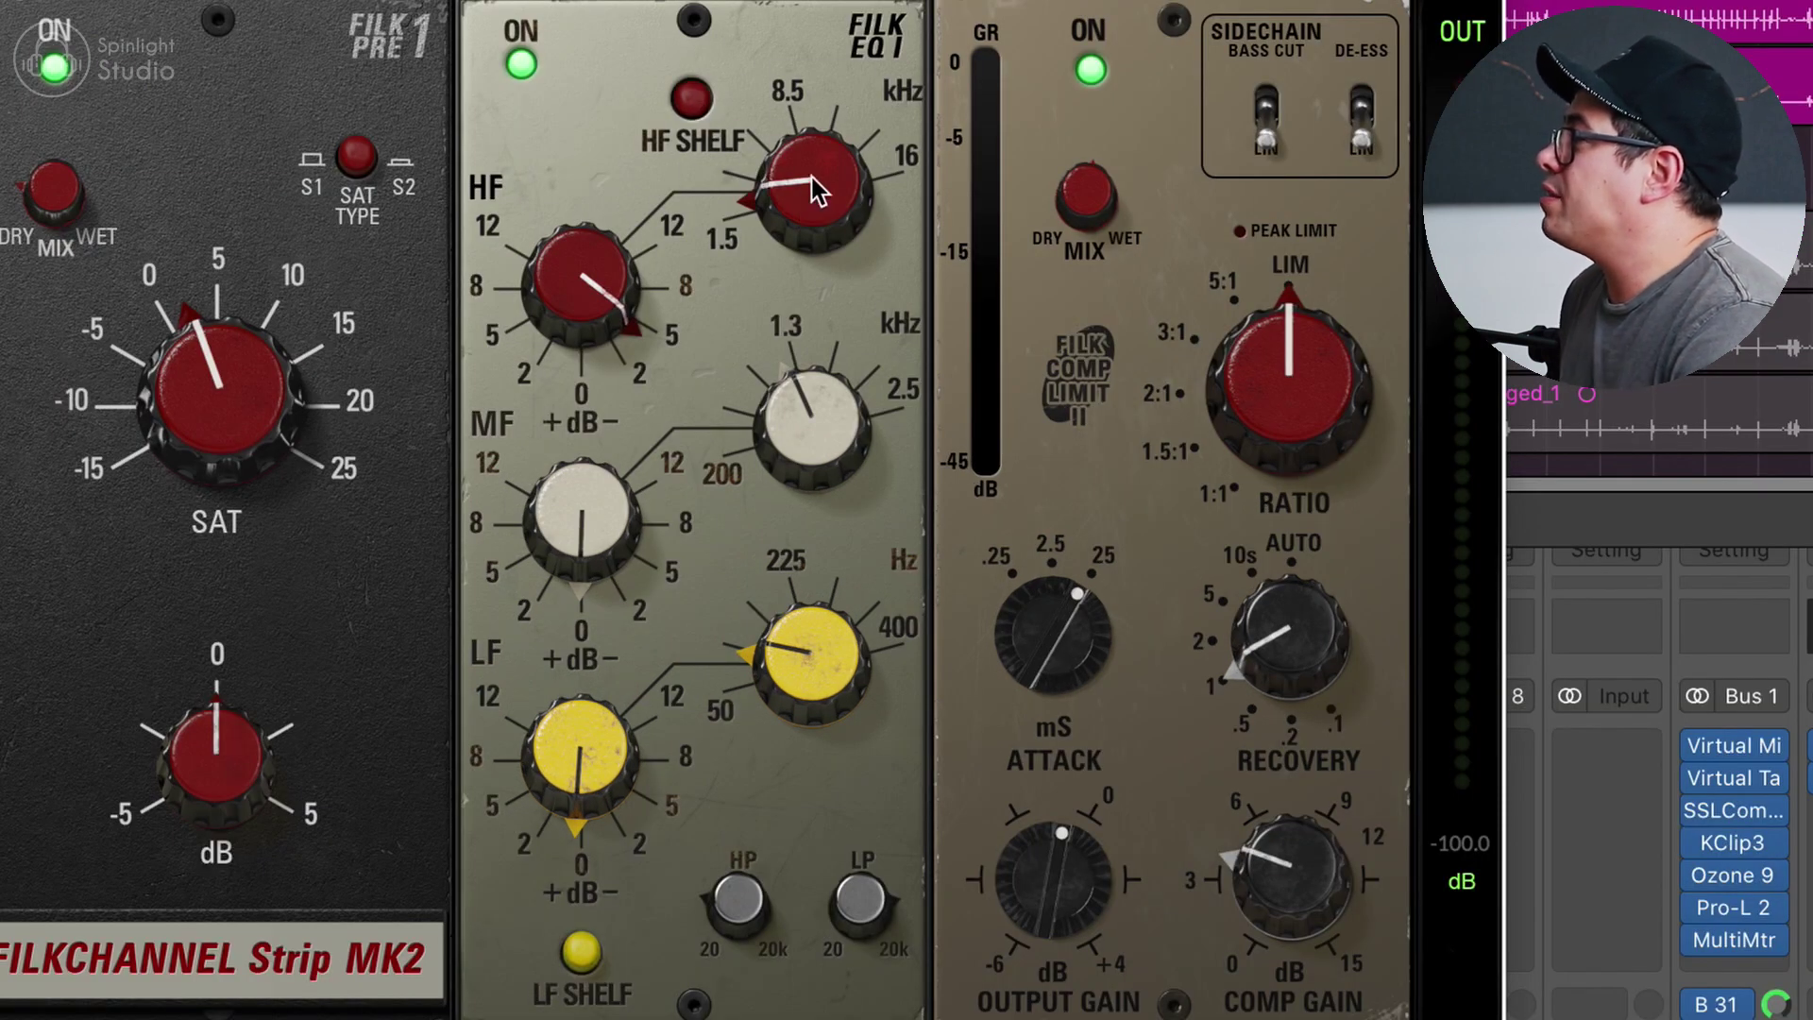
mouse_move(818, 189)
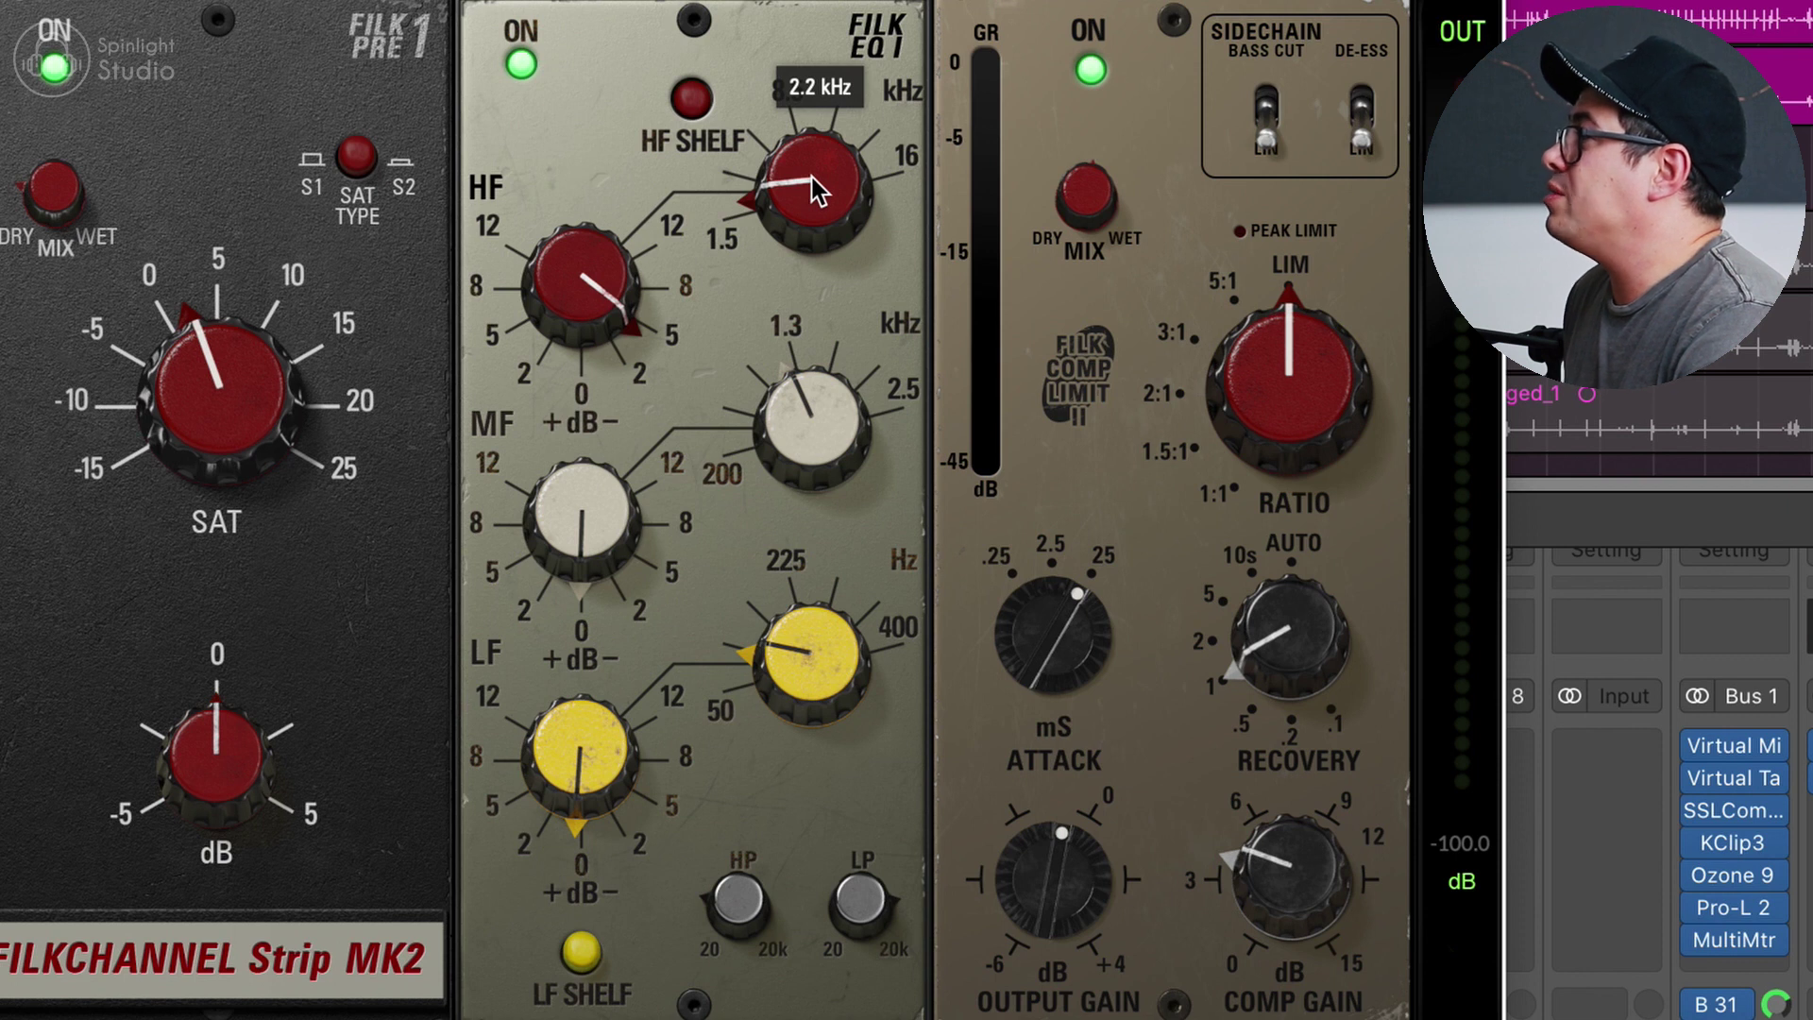
mouse_move(570, 284)
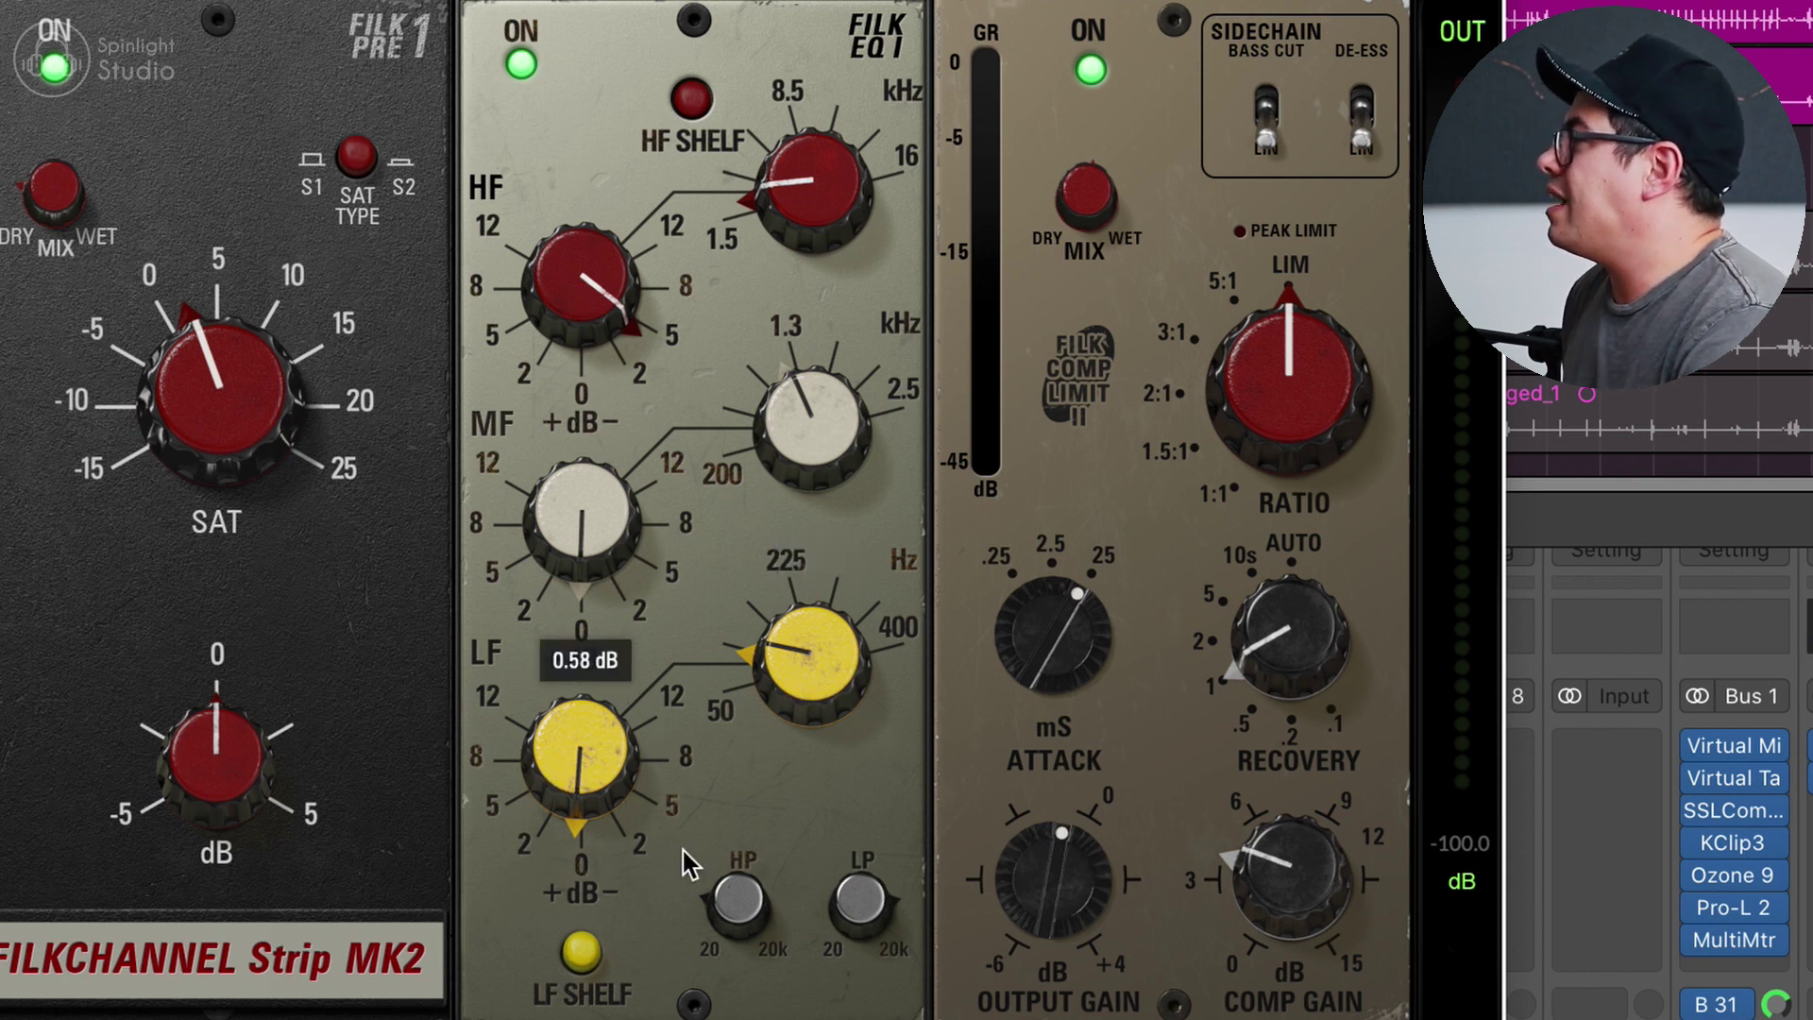
mouse_move(740, 902)
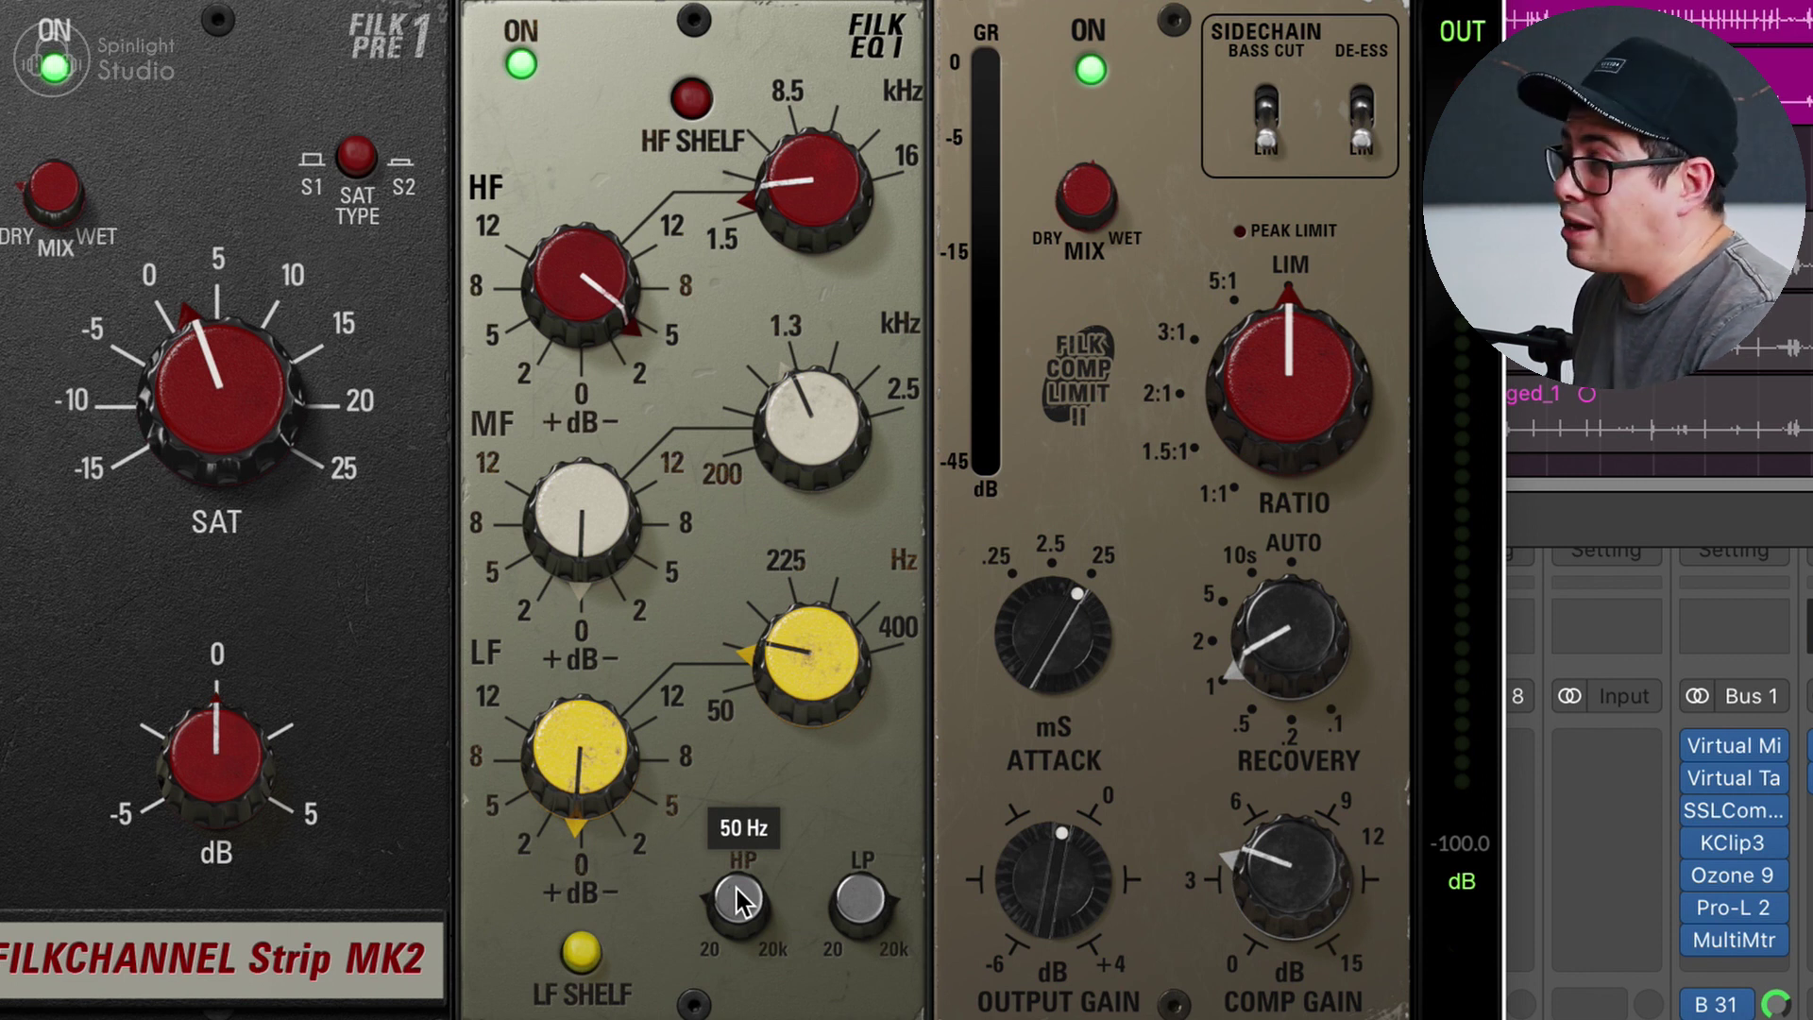
mouse_move(864, 902)
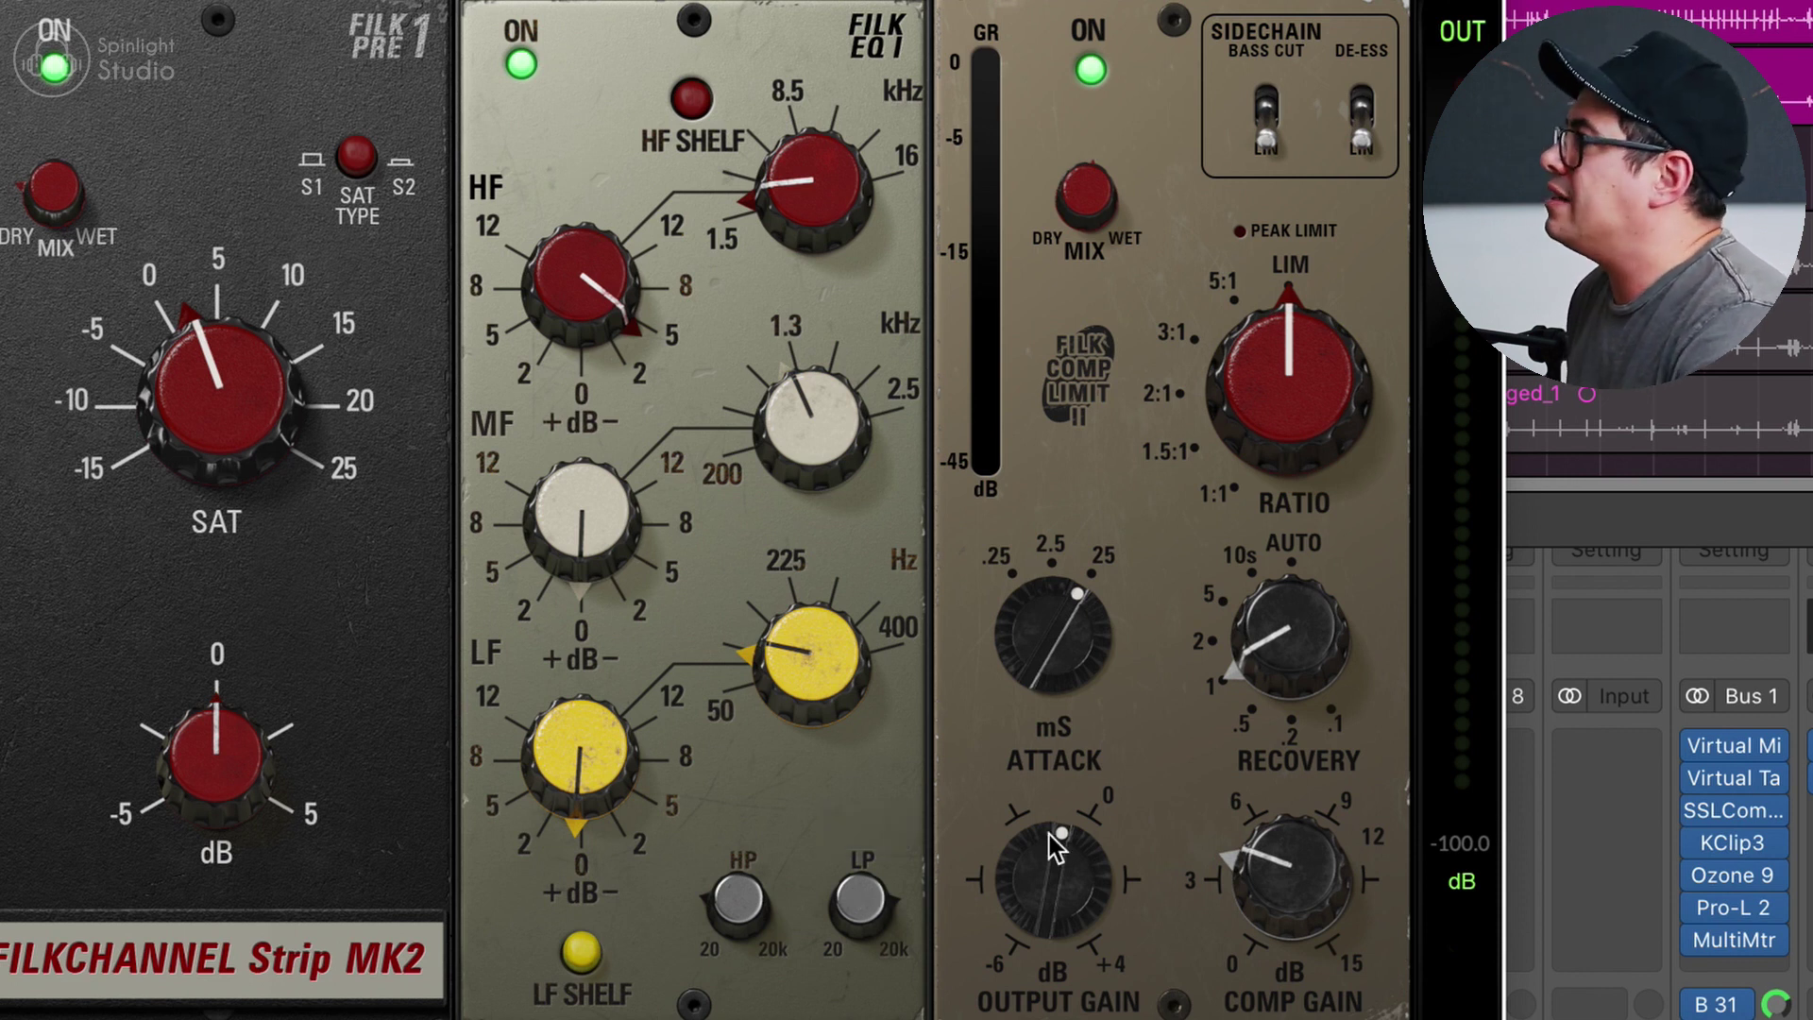
mouse_move(1301, 886)
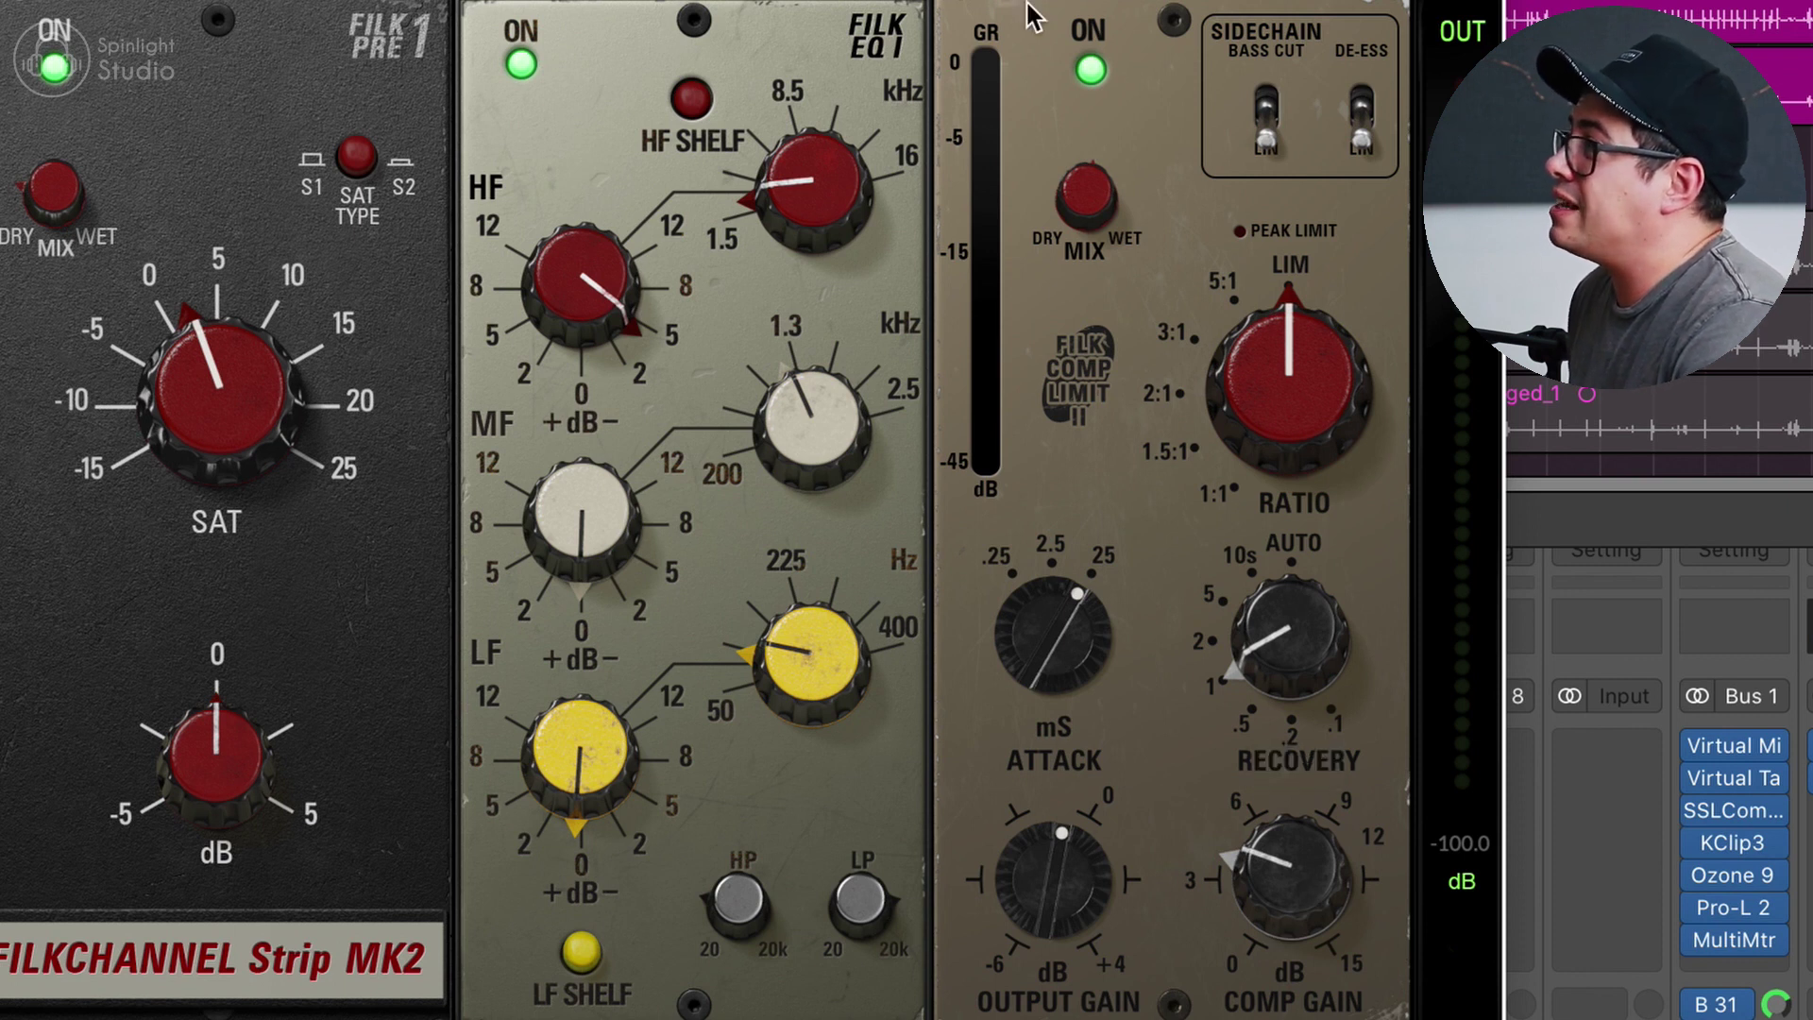
- Play the kick briefly to watch the FILK COMP 2 gain reduction, and inspect its attack and MIX knobs
key(space)
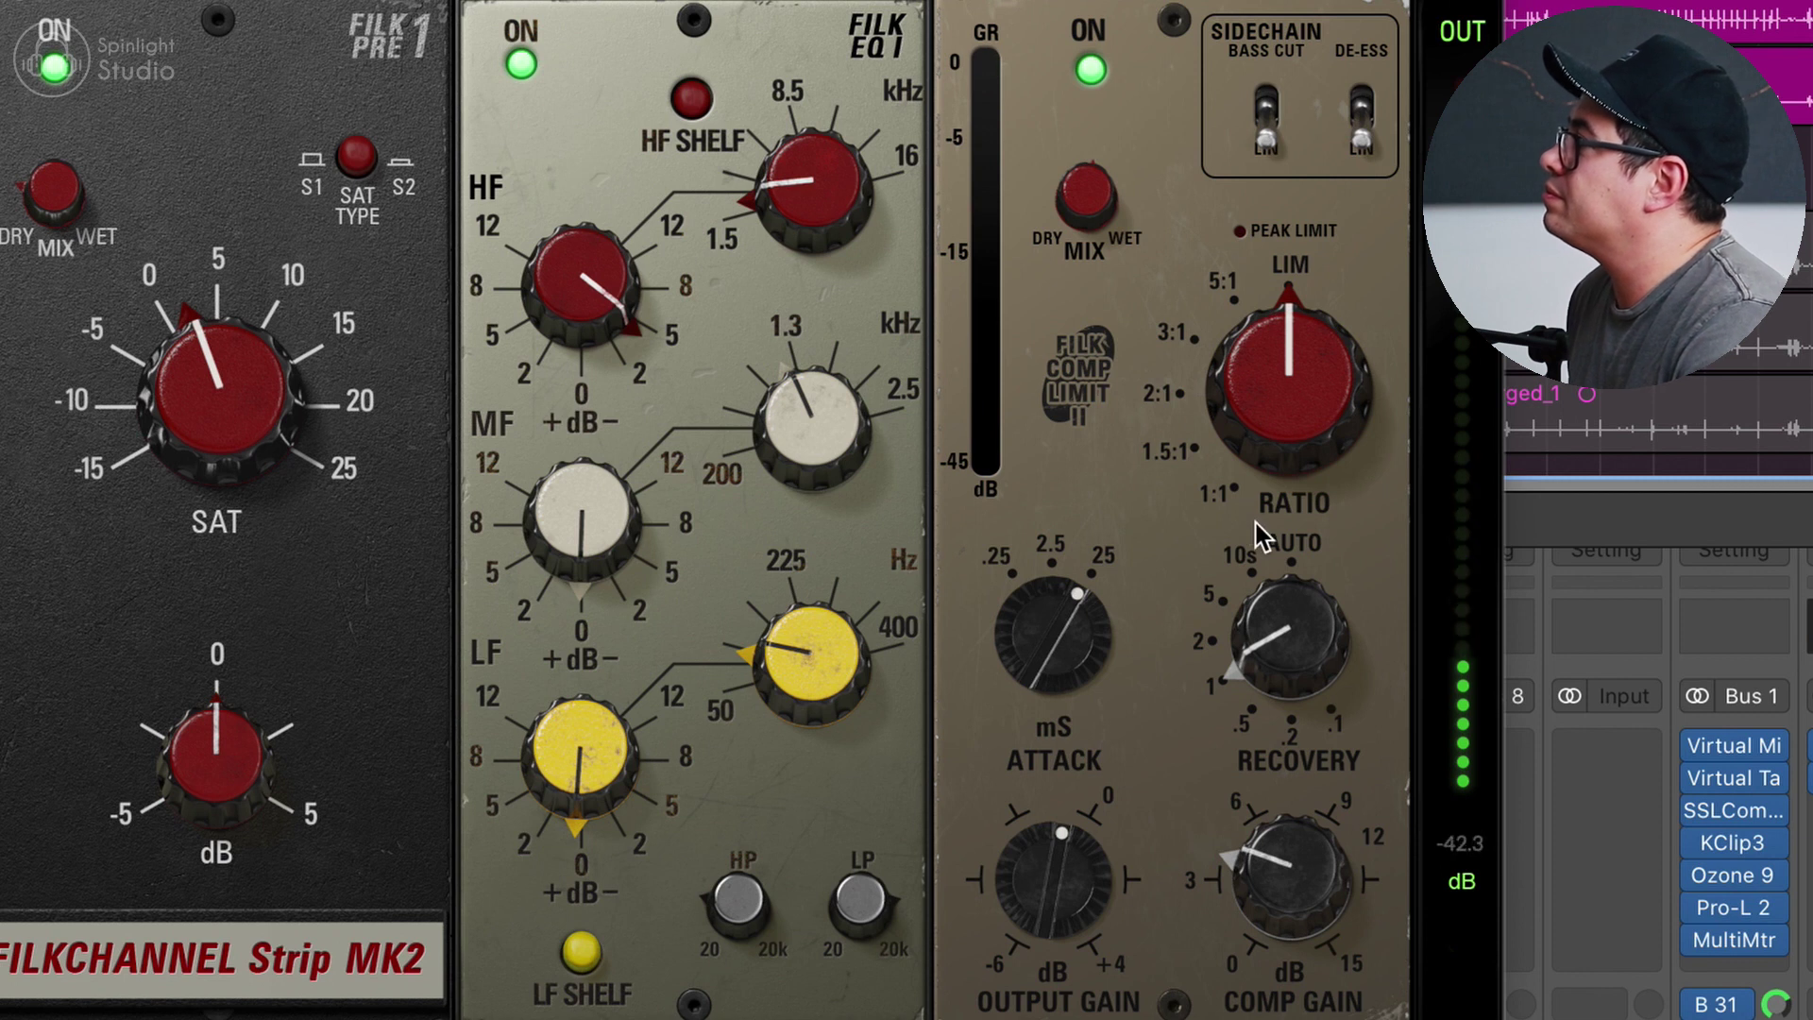
key(space)
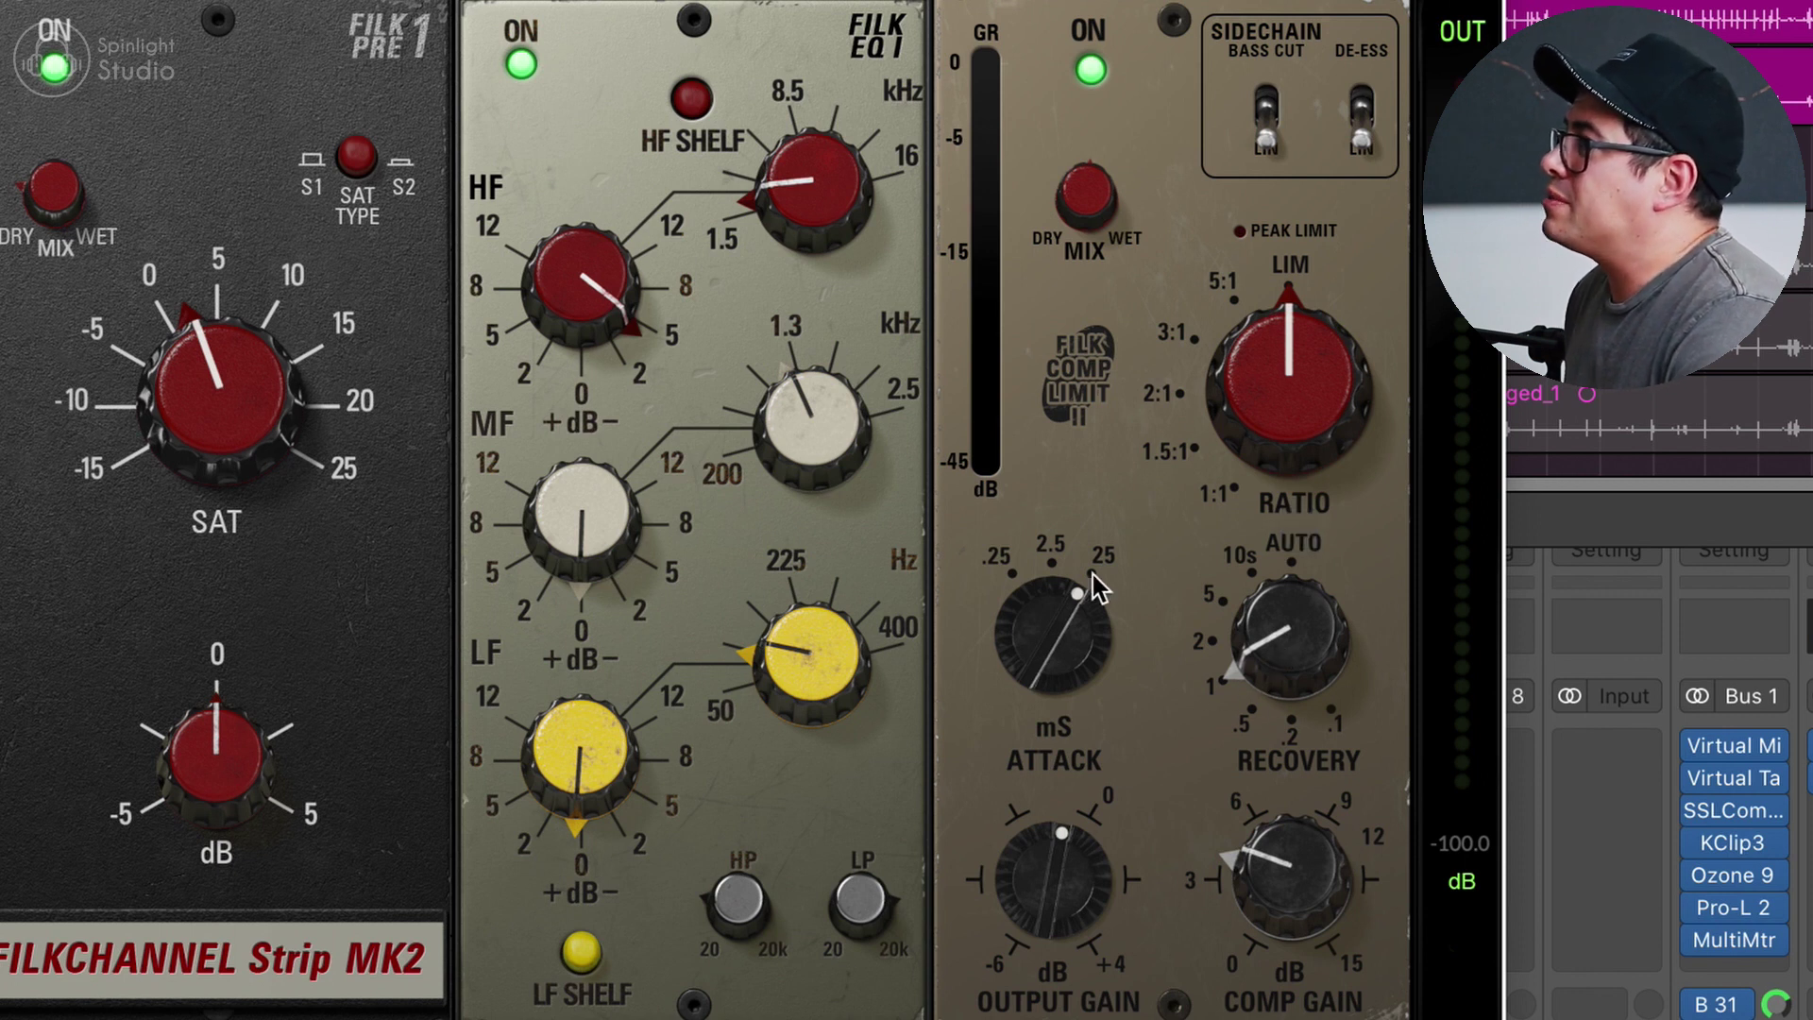
mouse_move(1084, 174)
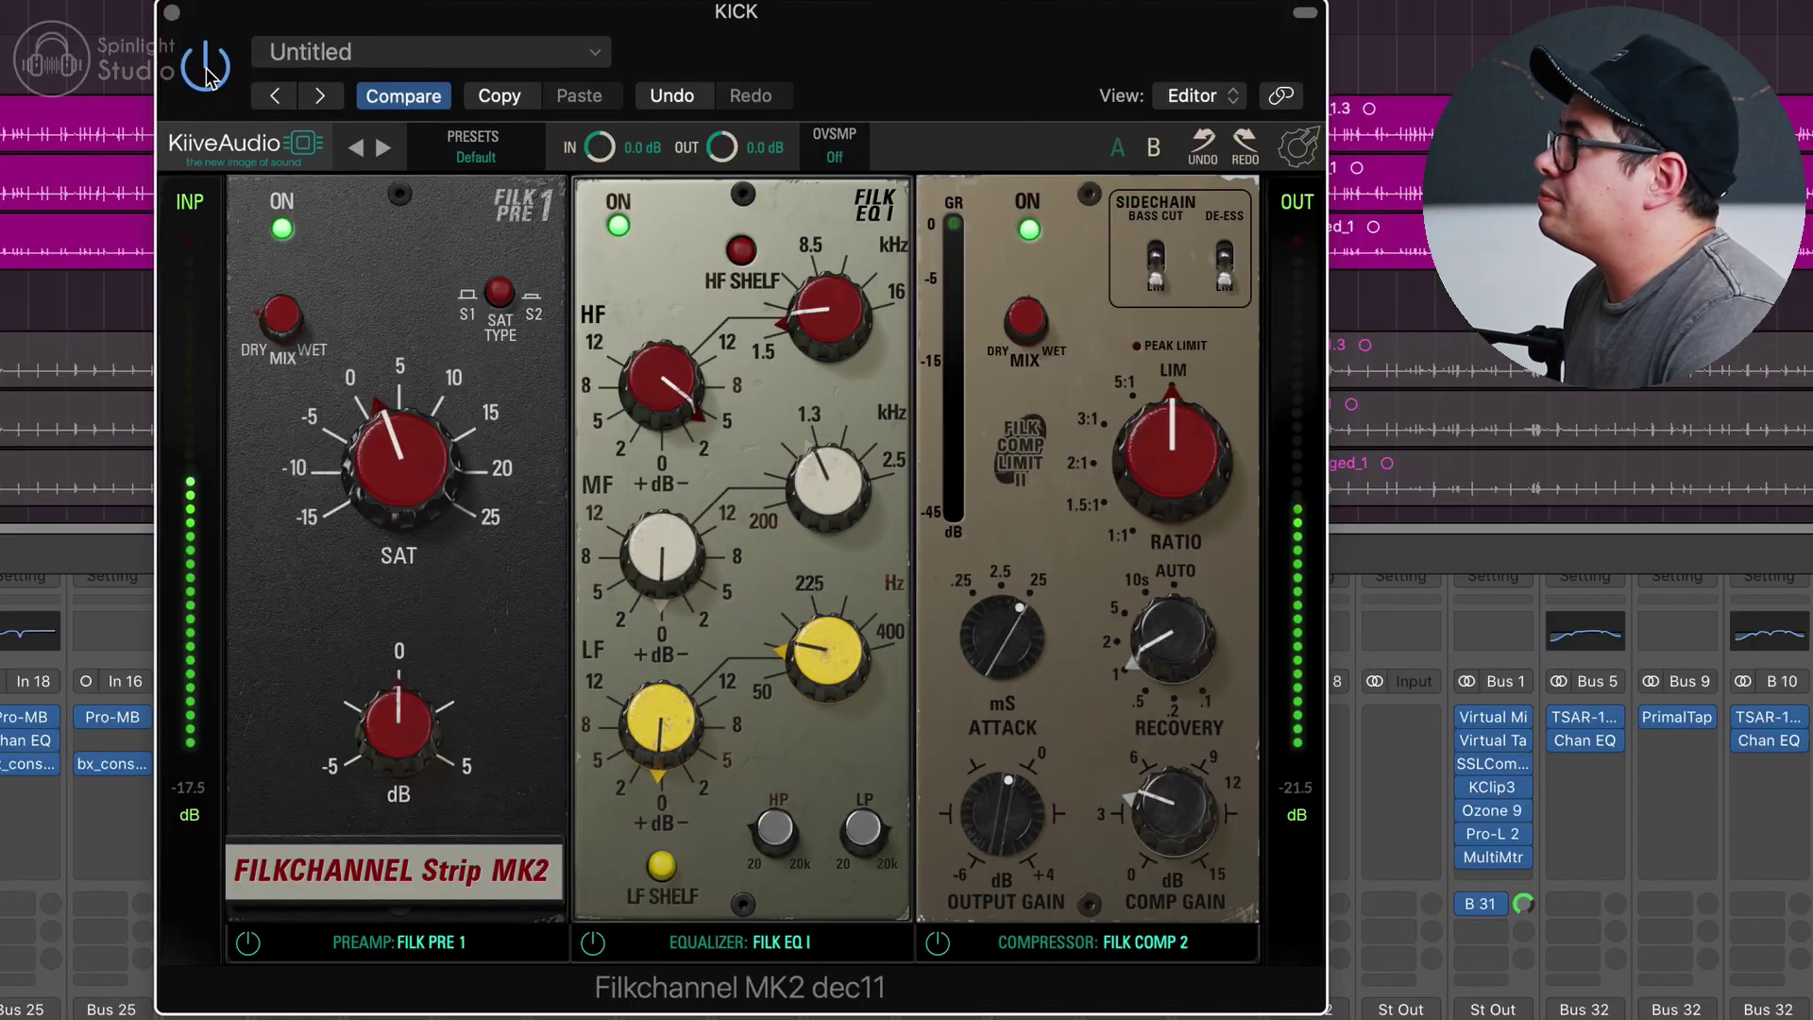
- Compare the kick's Filkchannel bypassed and active during playback, first on the kick alone and then with the full drum kit
click(206, 68)
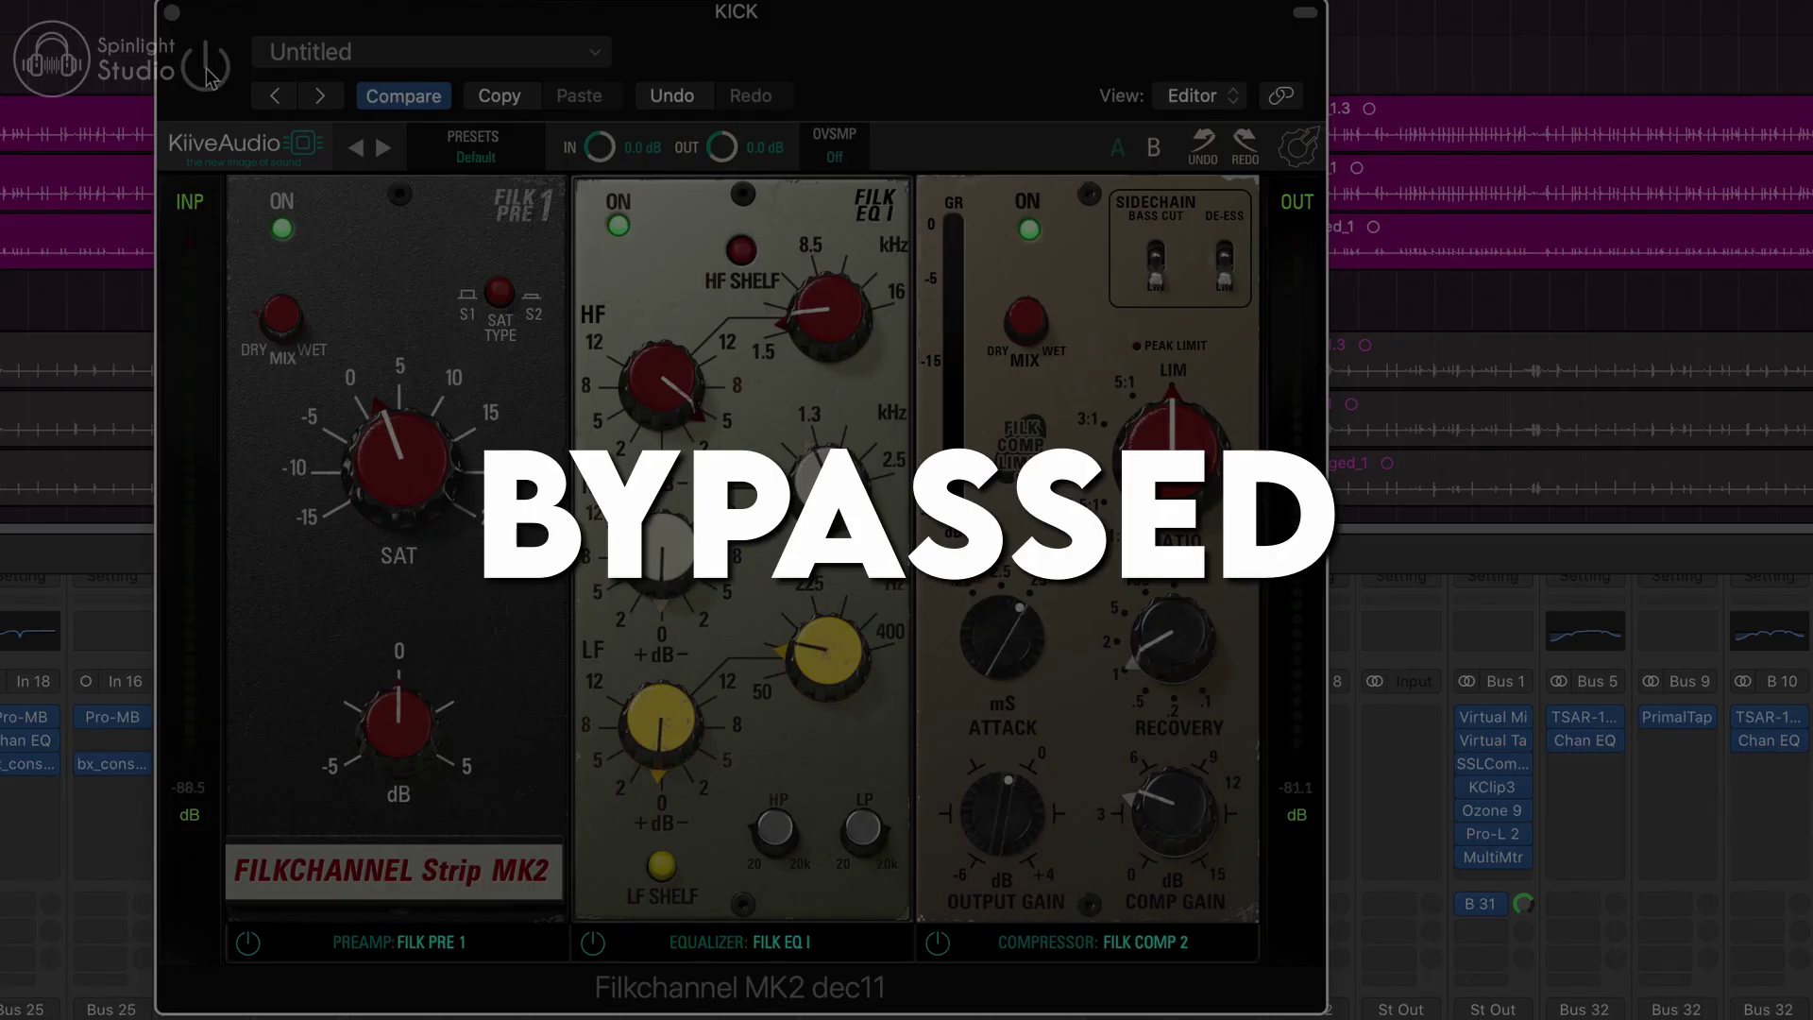
click(207, 70)
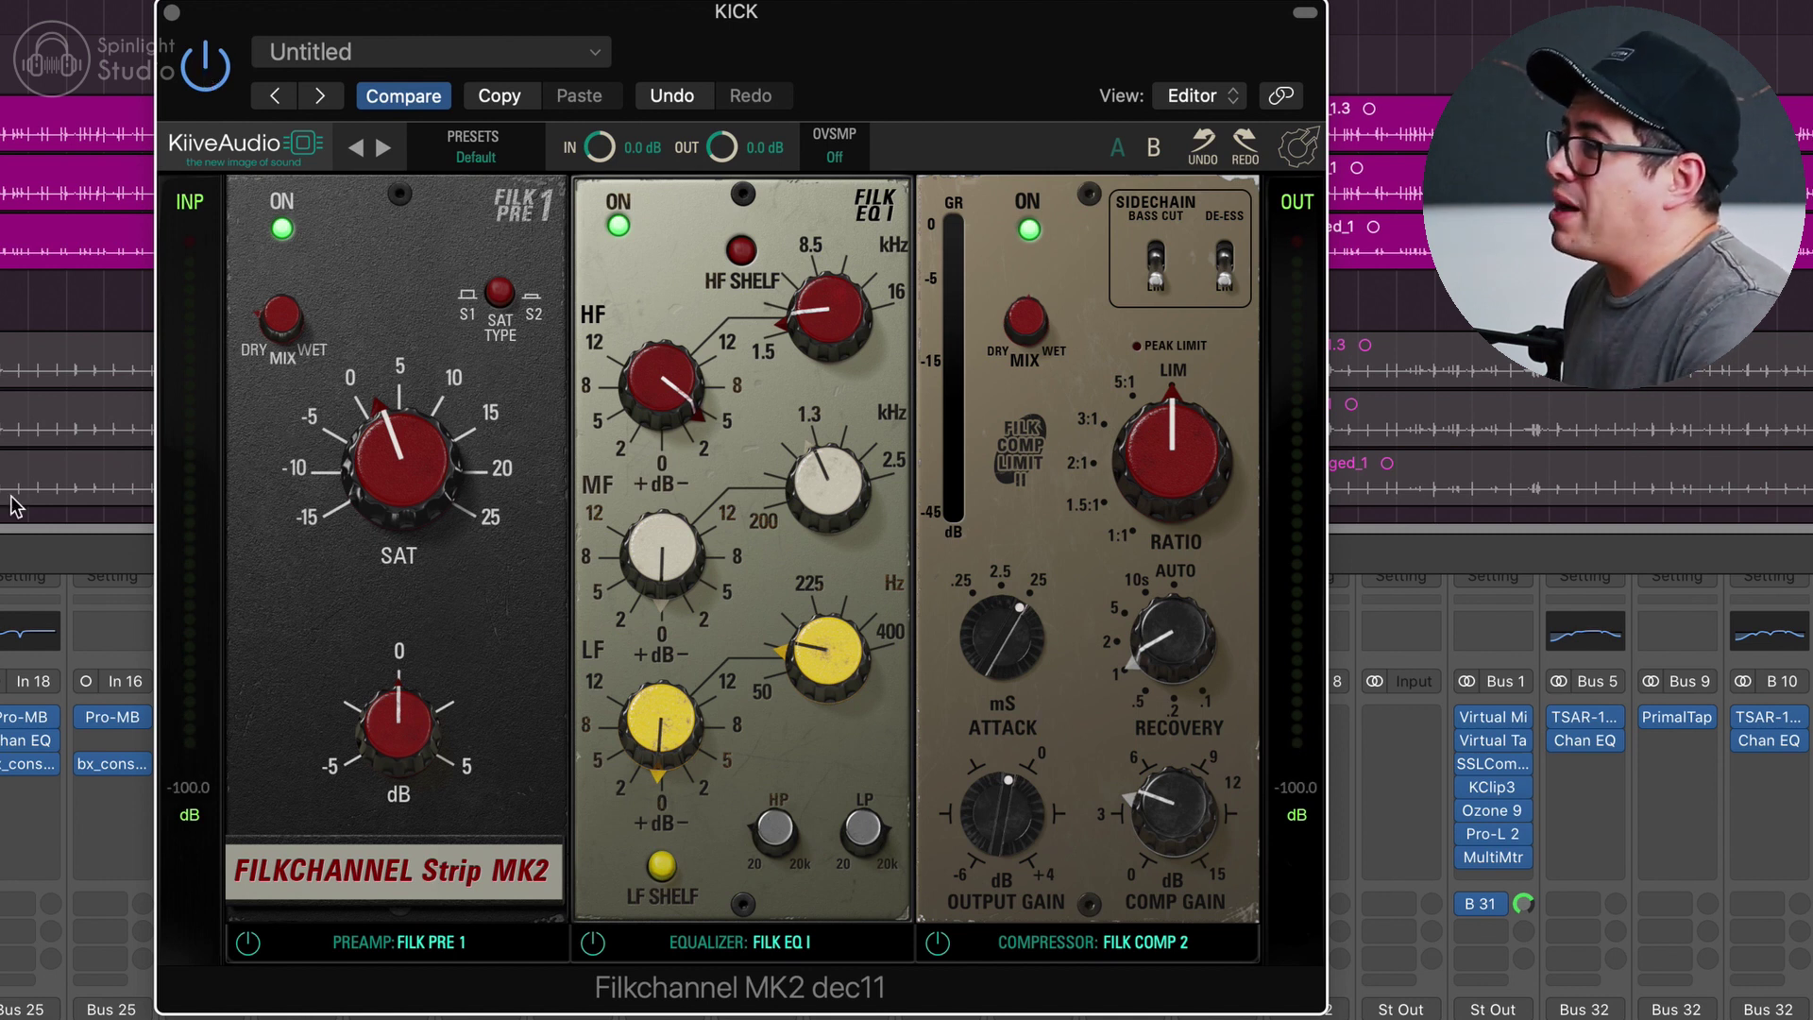
key(space)
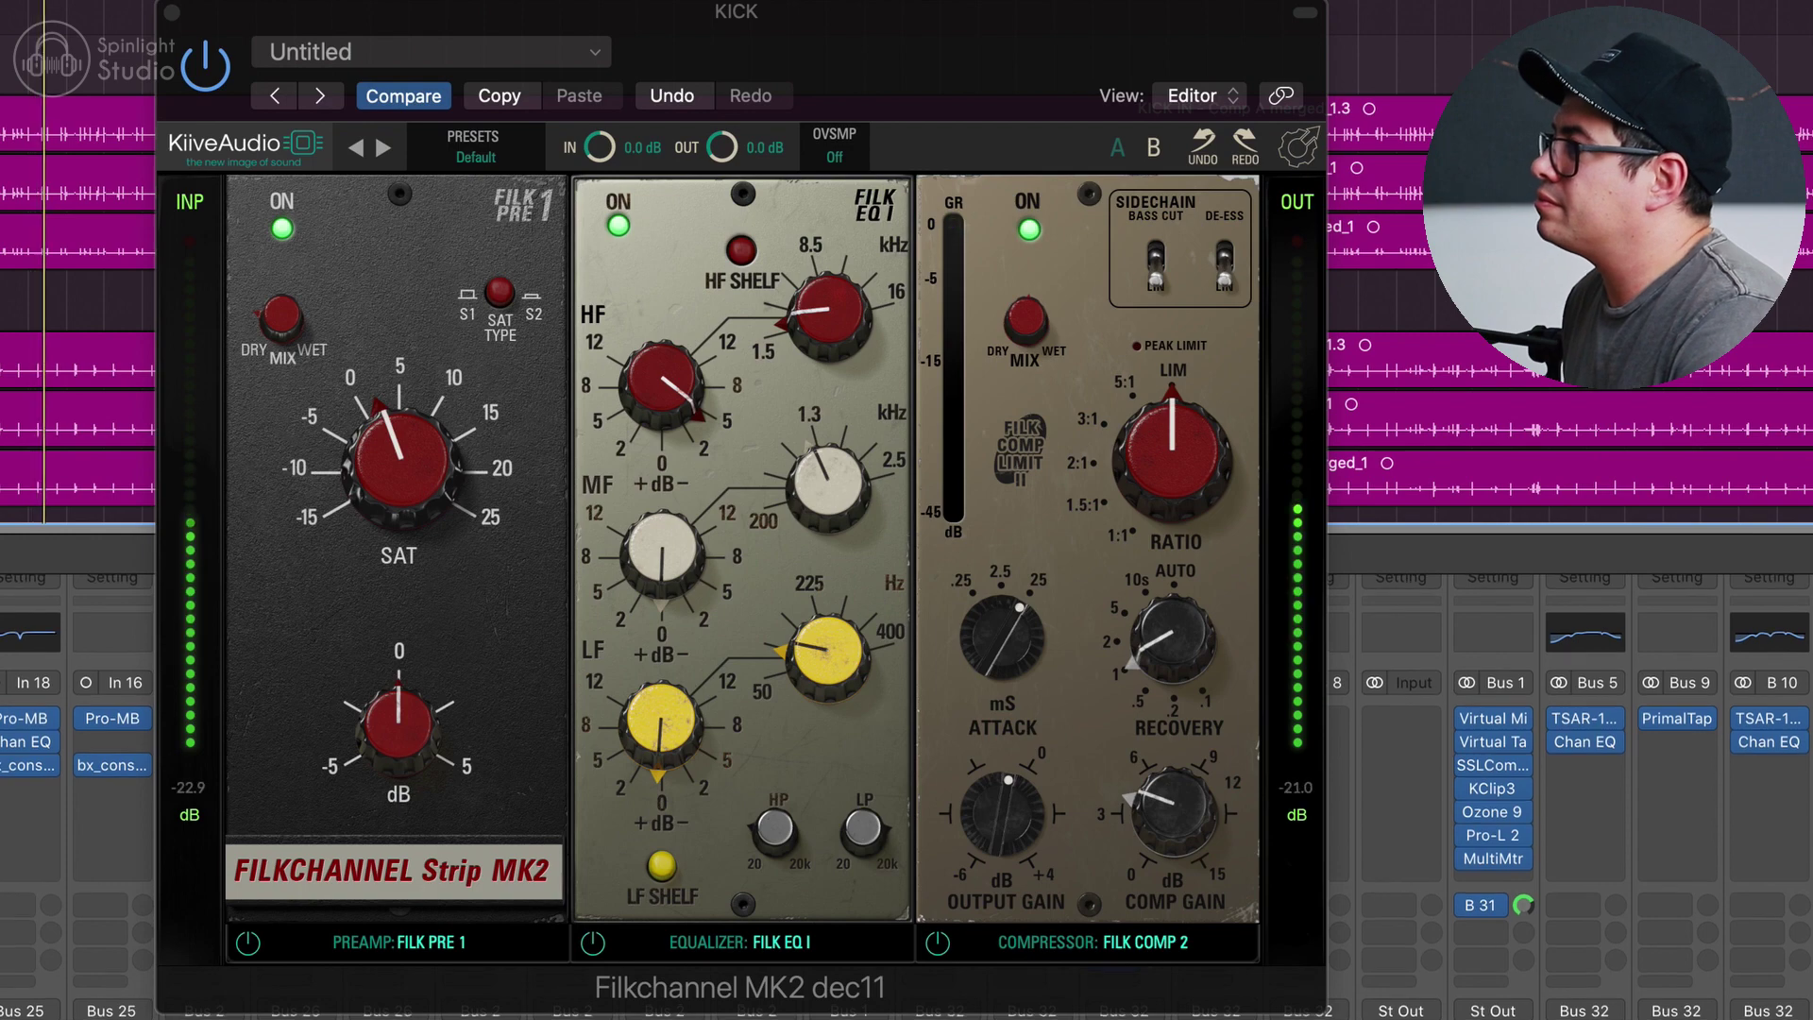
click(207, 70)
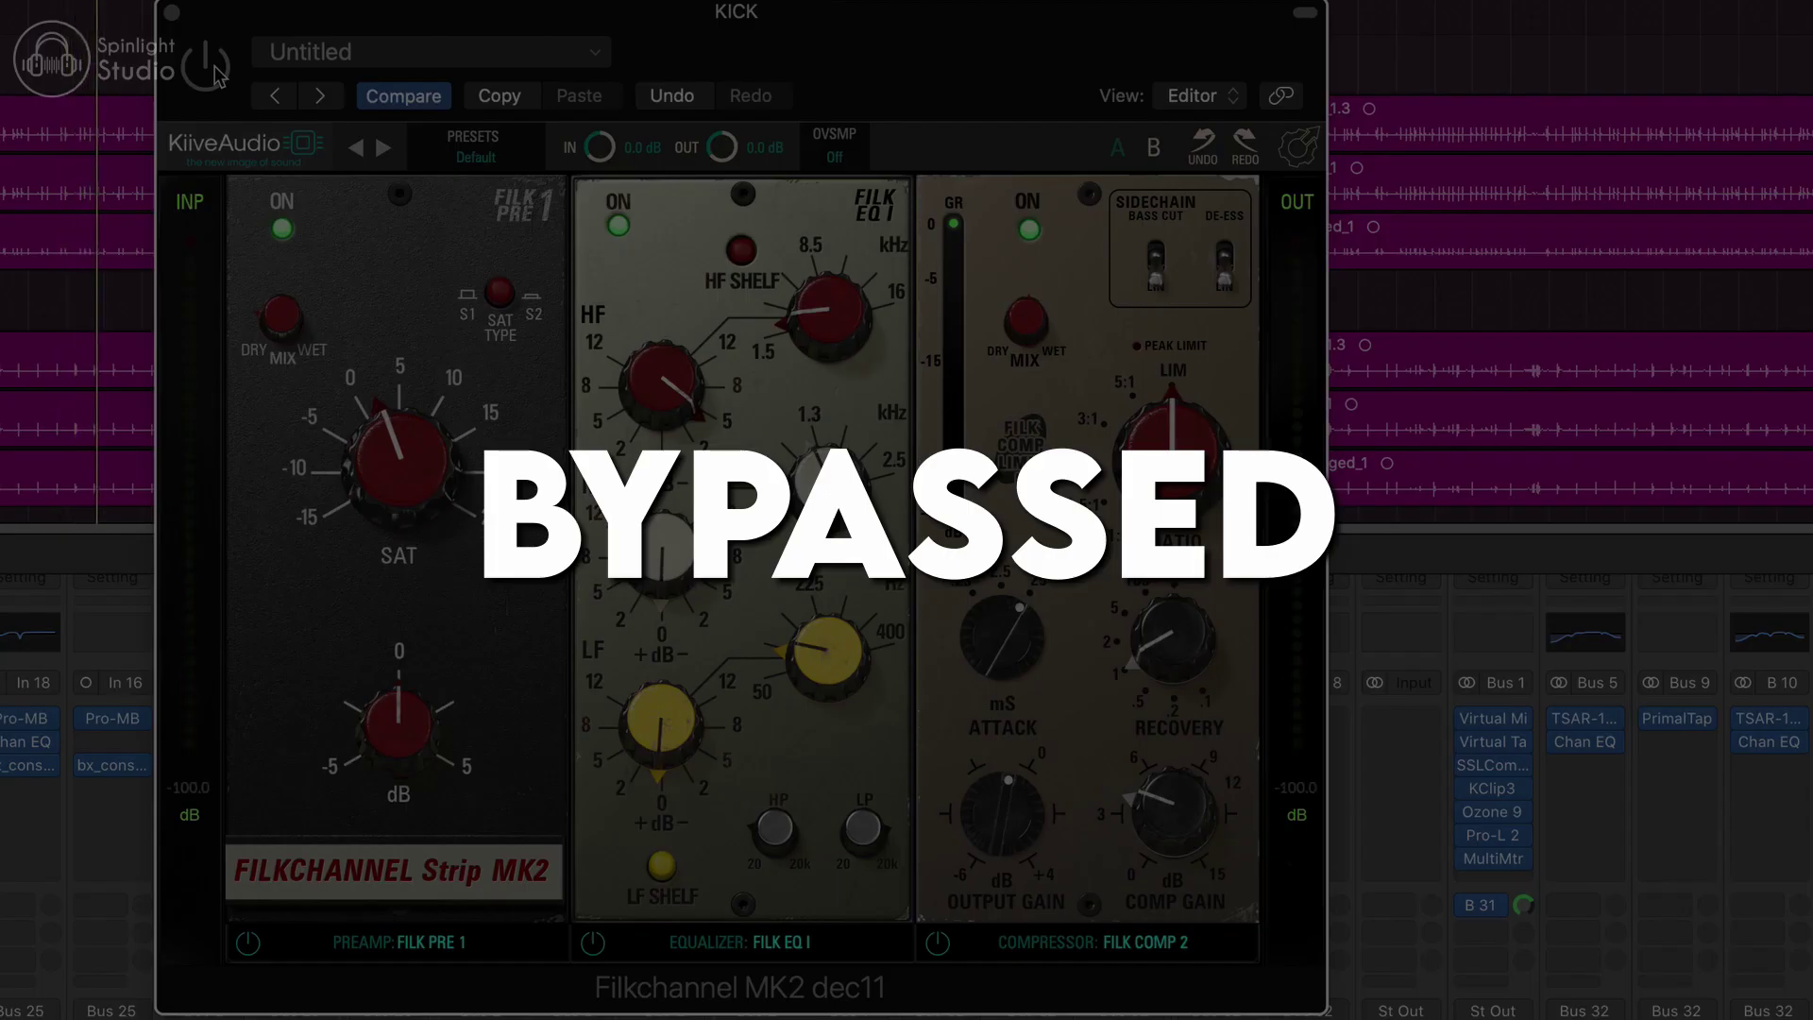
click(213, 72)
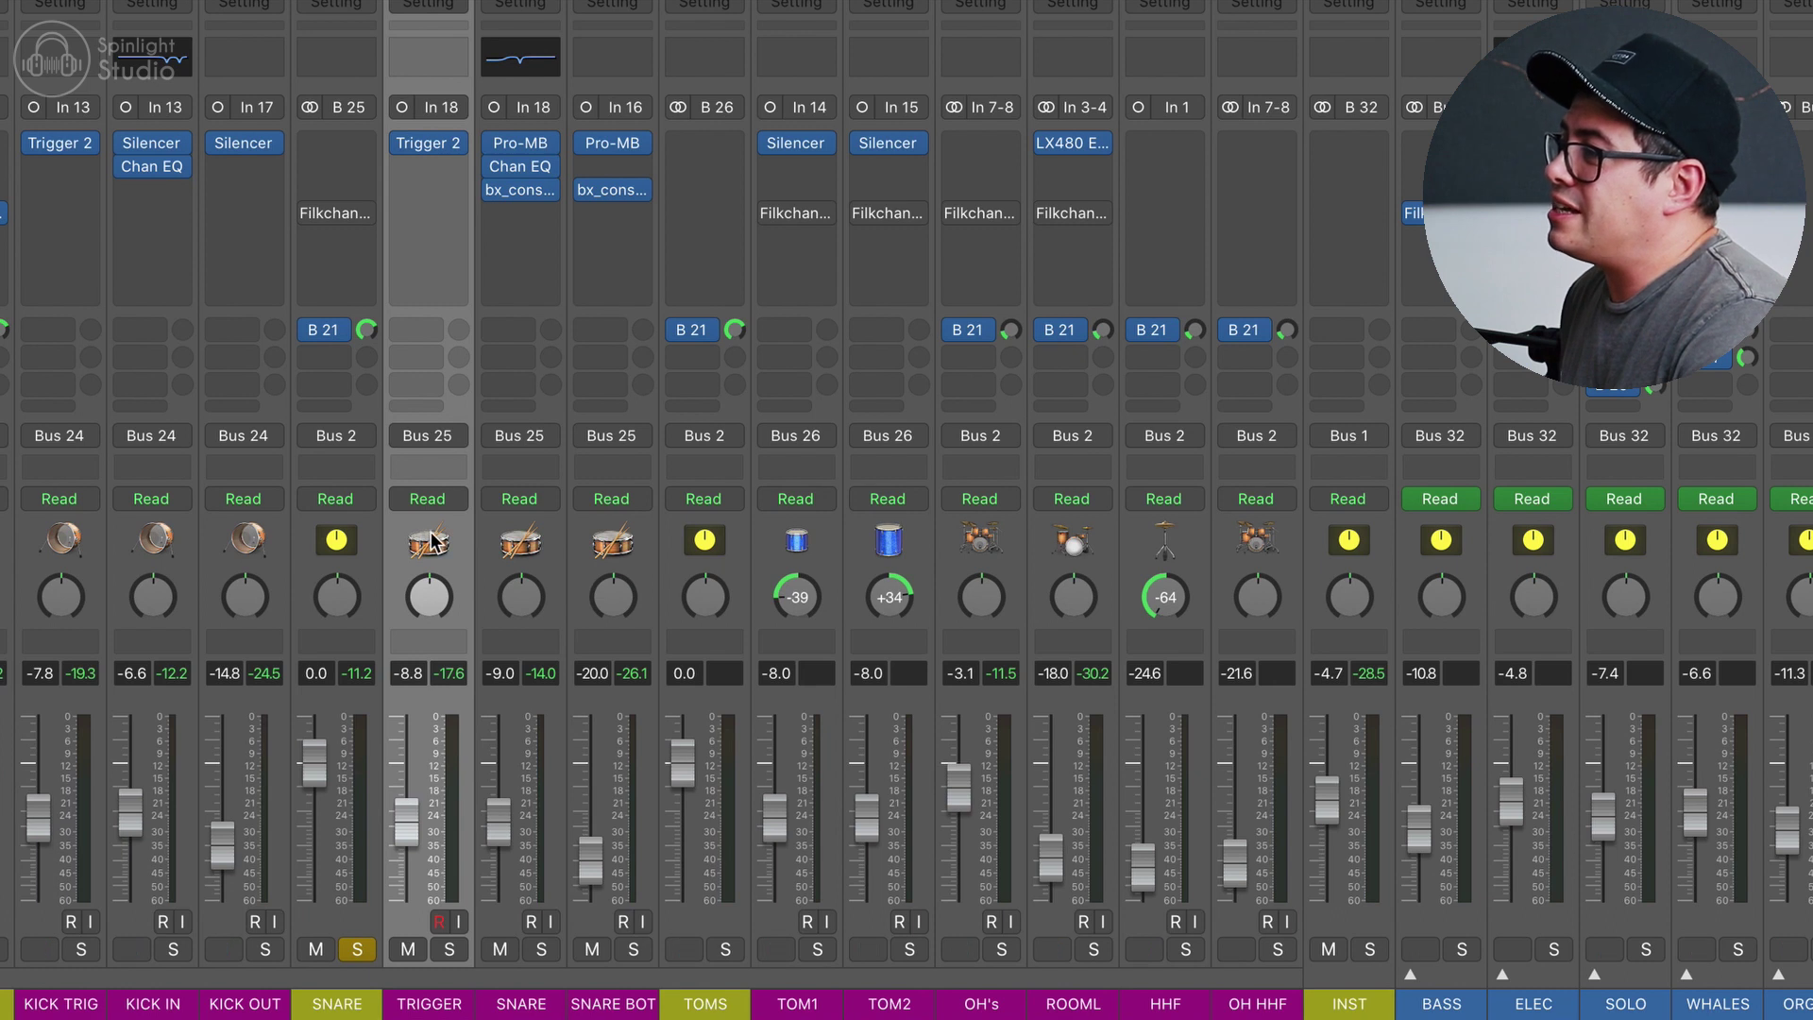
- Select the TRIGGER, SNARE and SNARE BOT channels together in the mixer
click(521, 546)
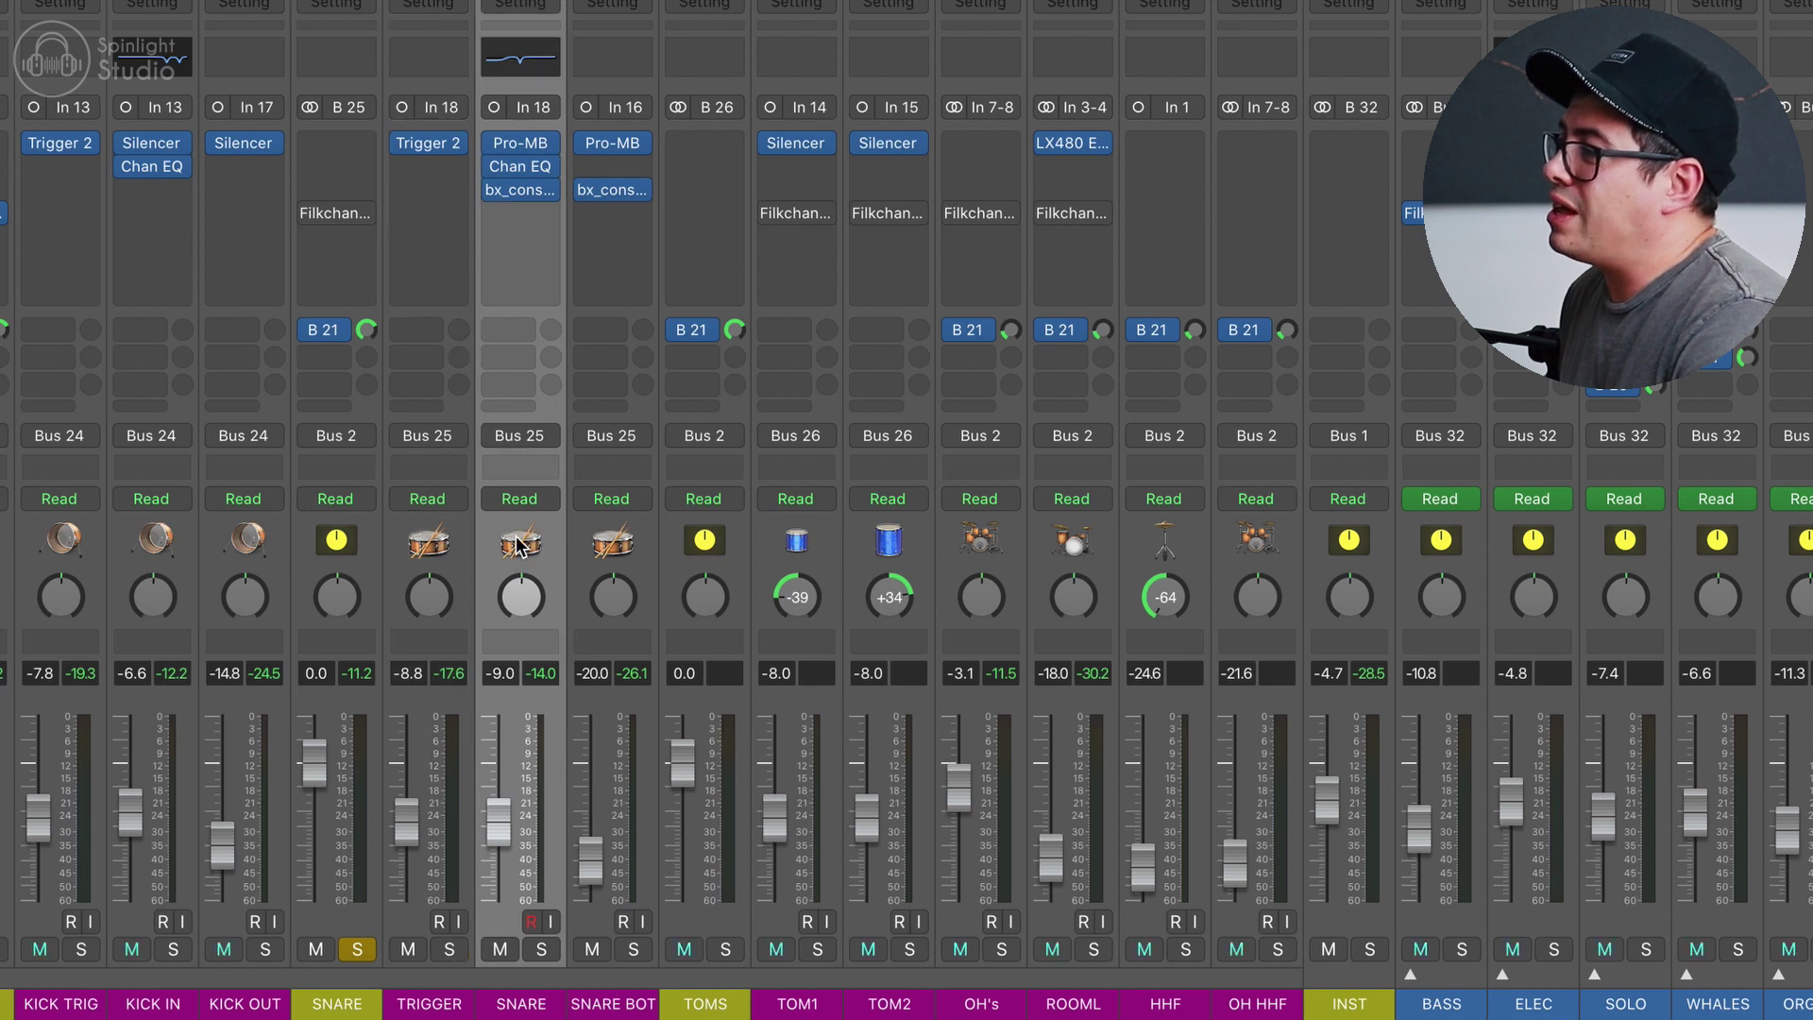
click(600, 552)
shift+click(444, 552)
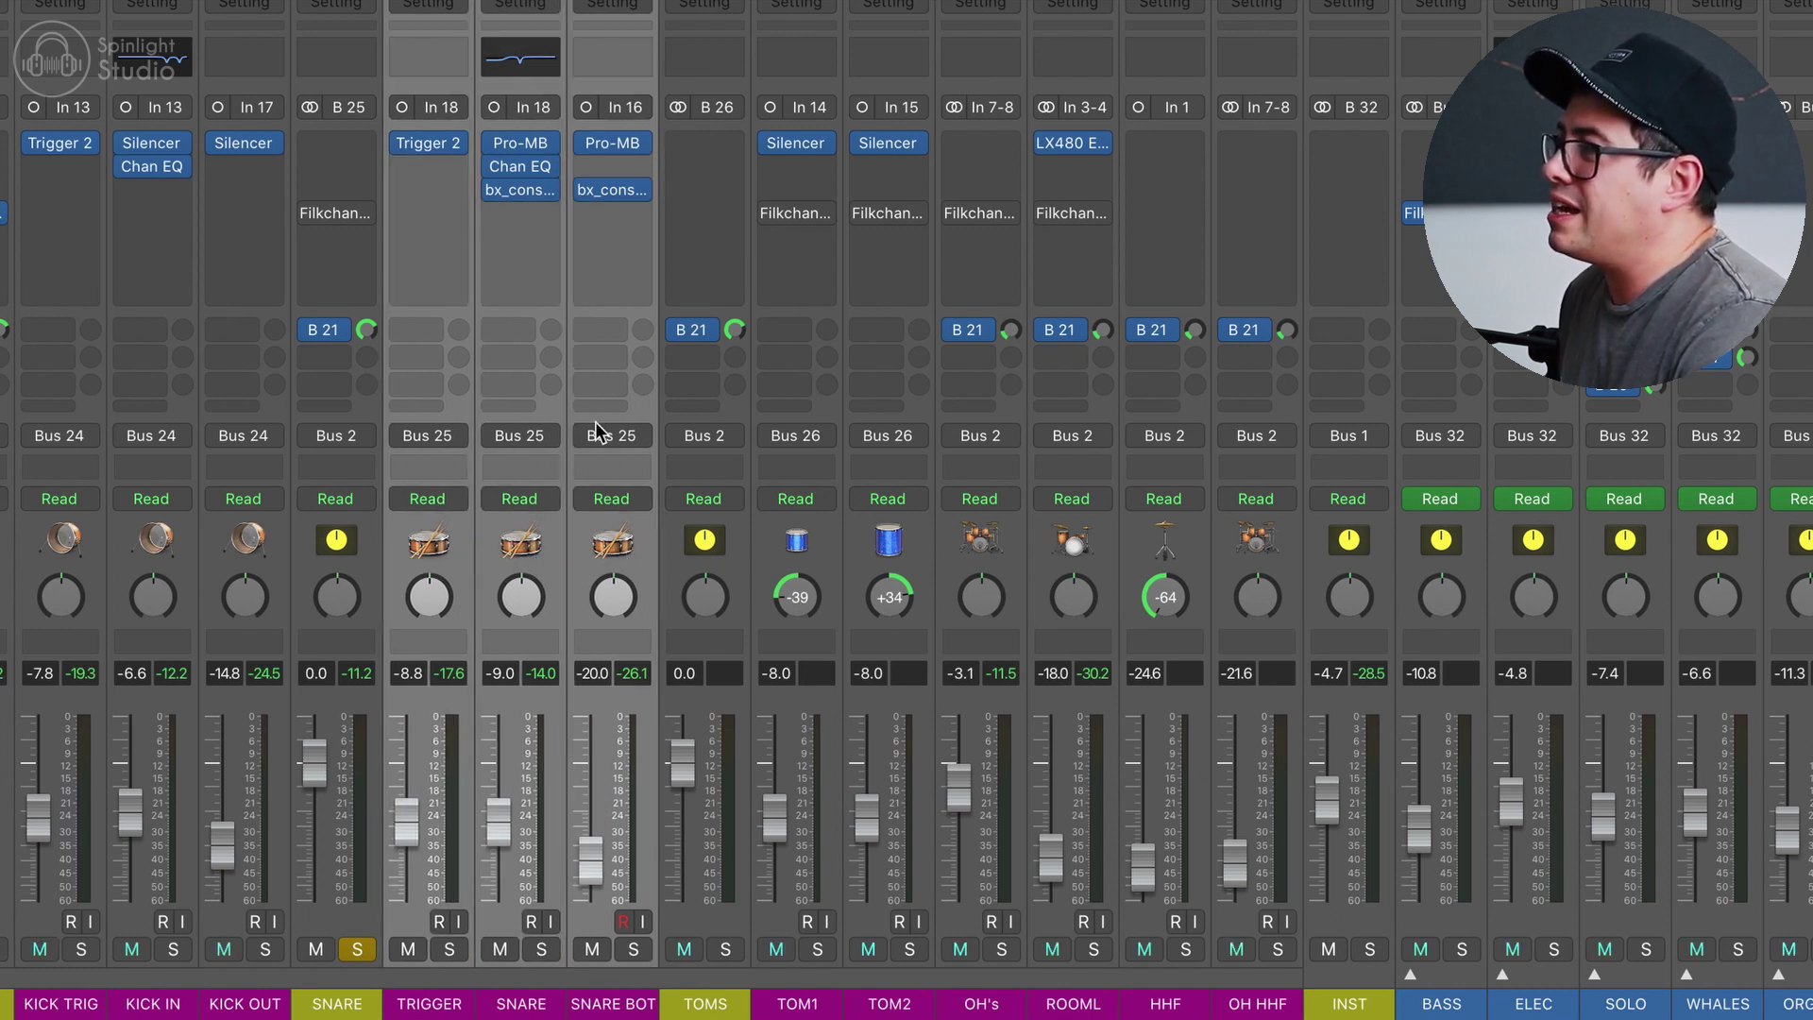
mouse_move(489, 151)
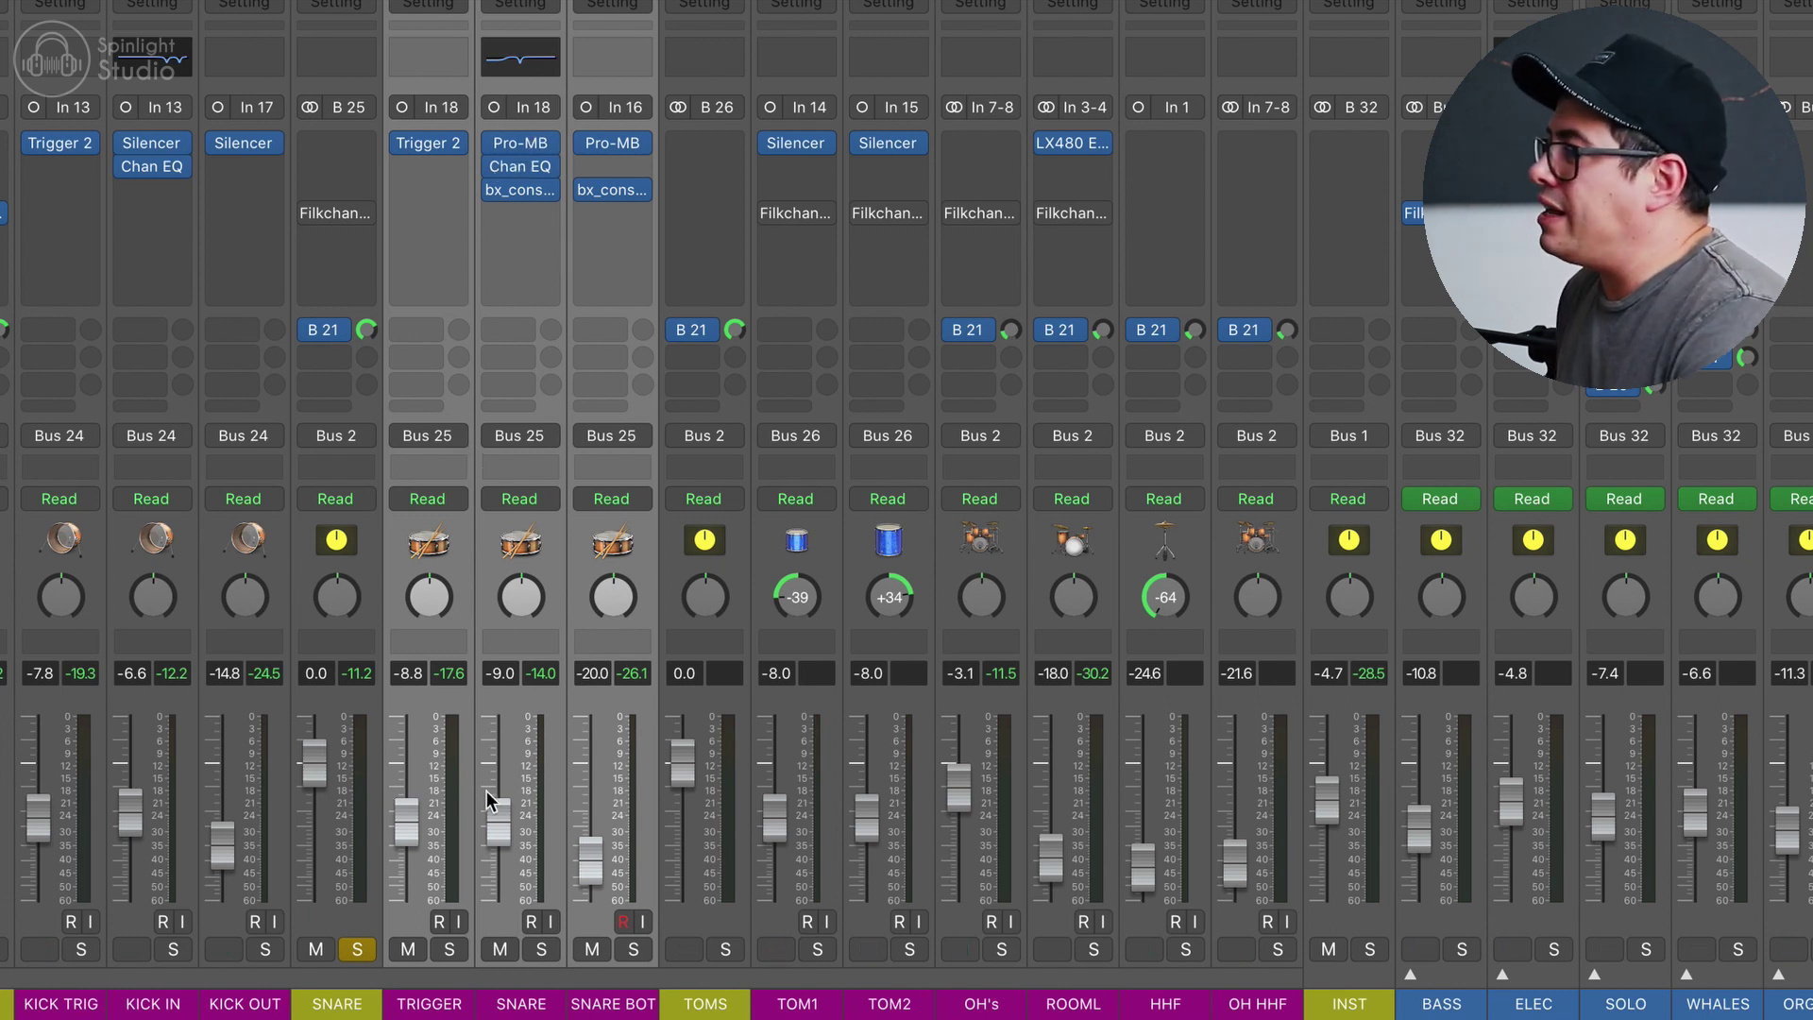
key(s)
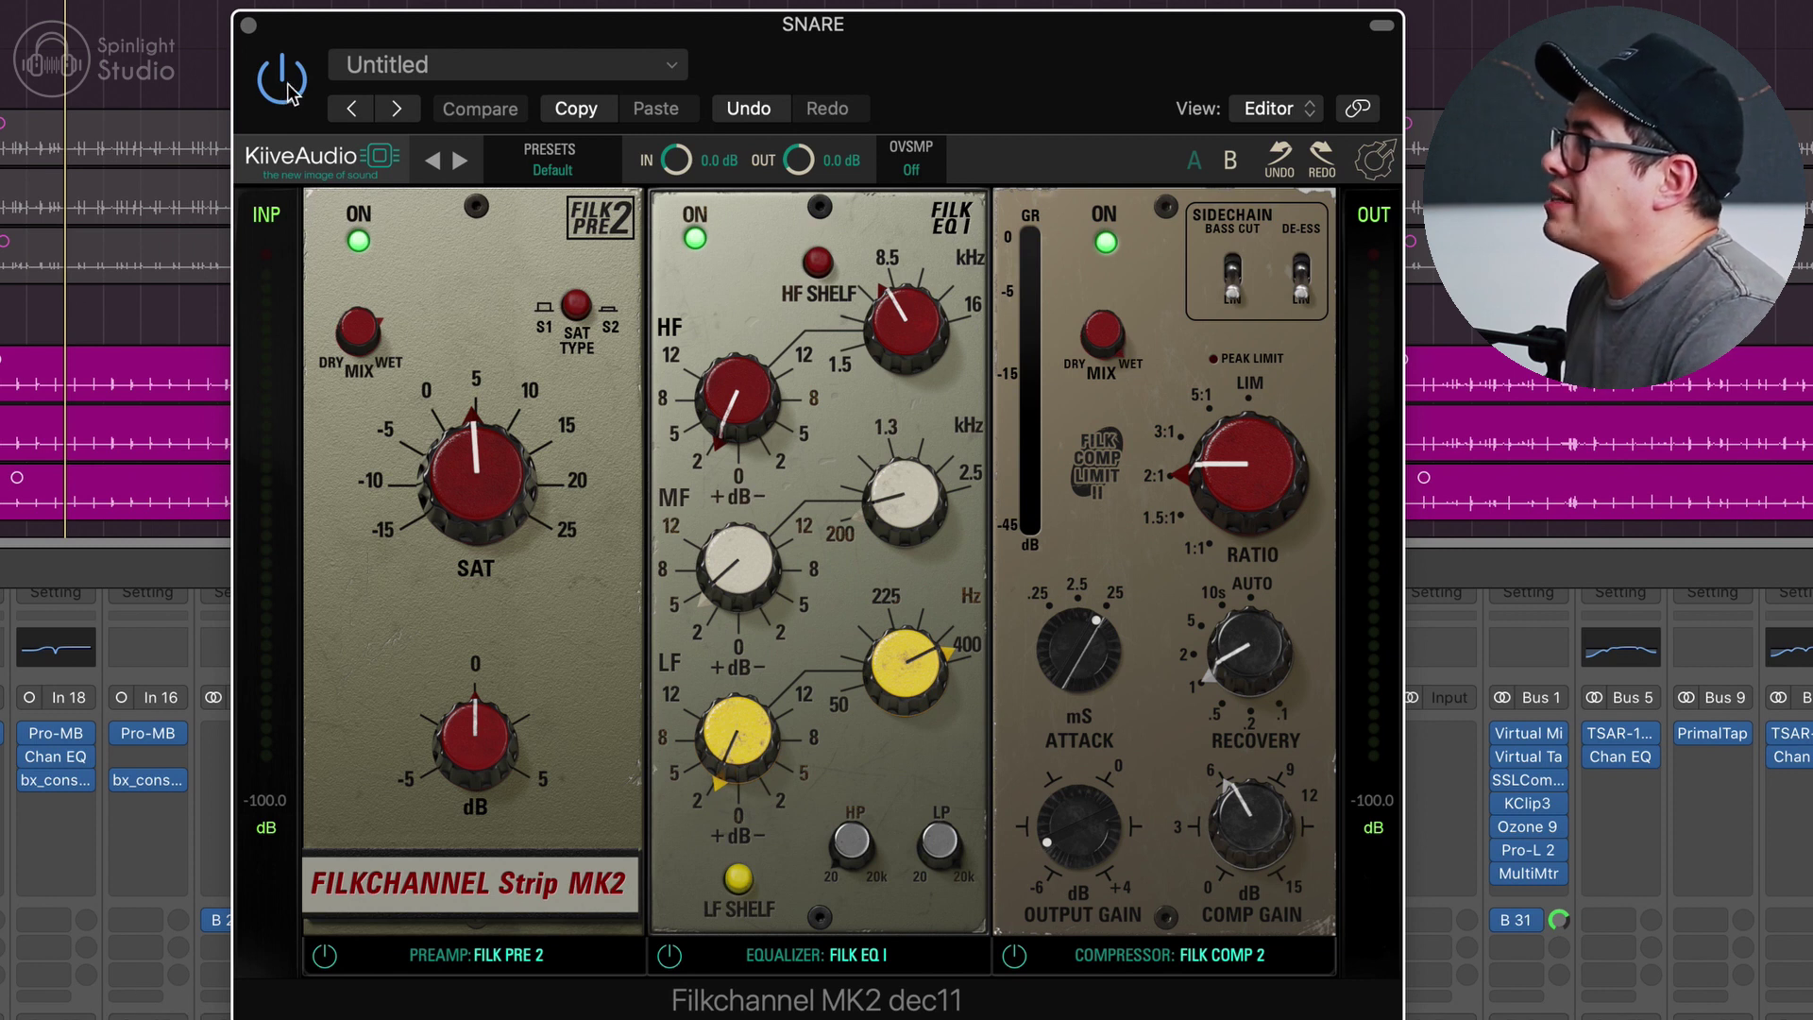
- Play the snare and compare its Filkchannel MK2 active and bypassed
key(space)
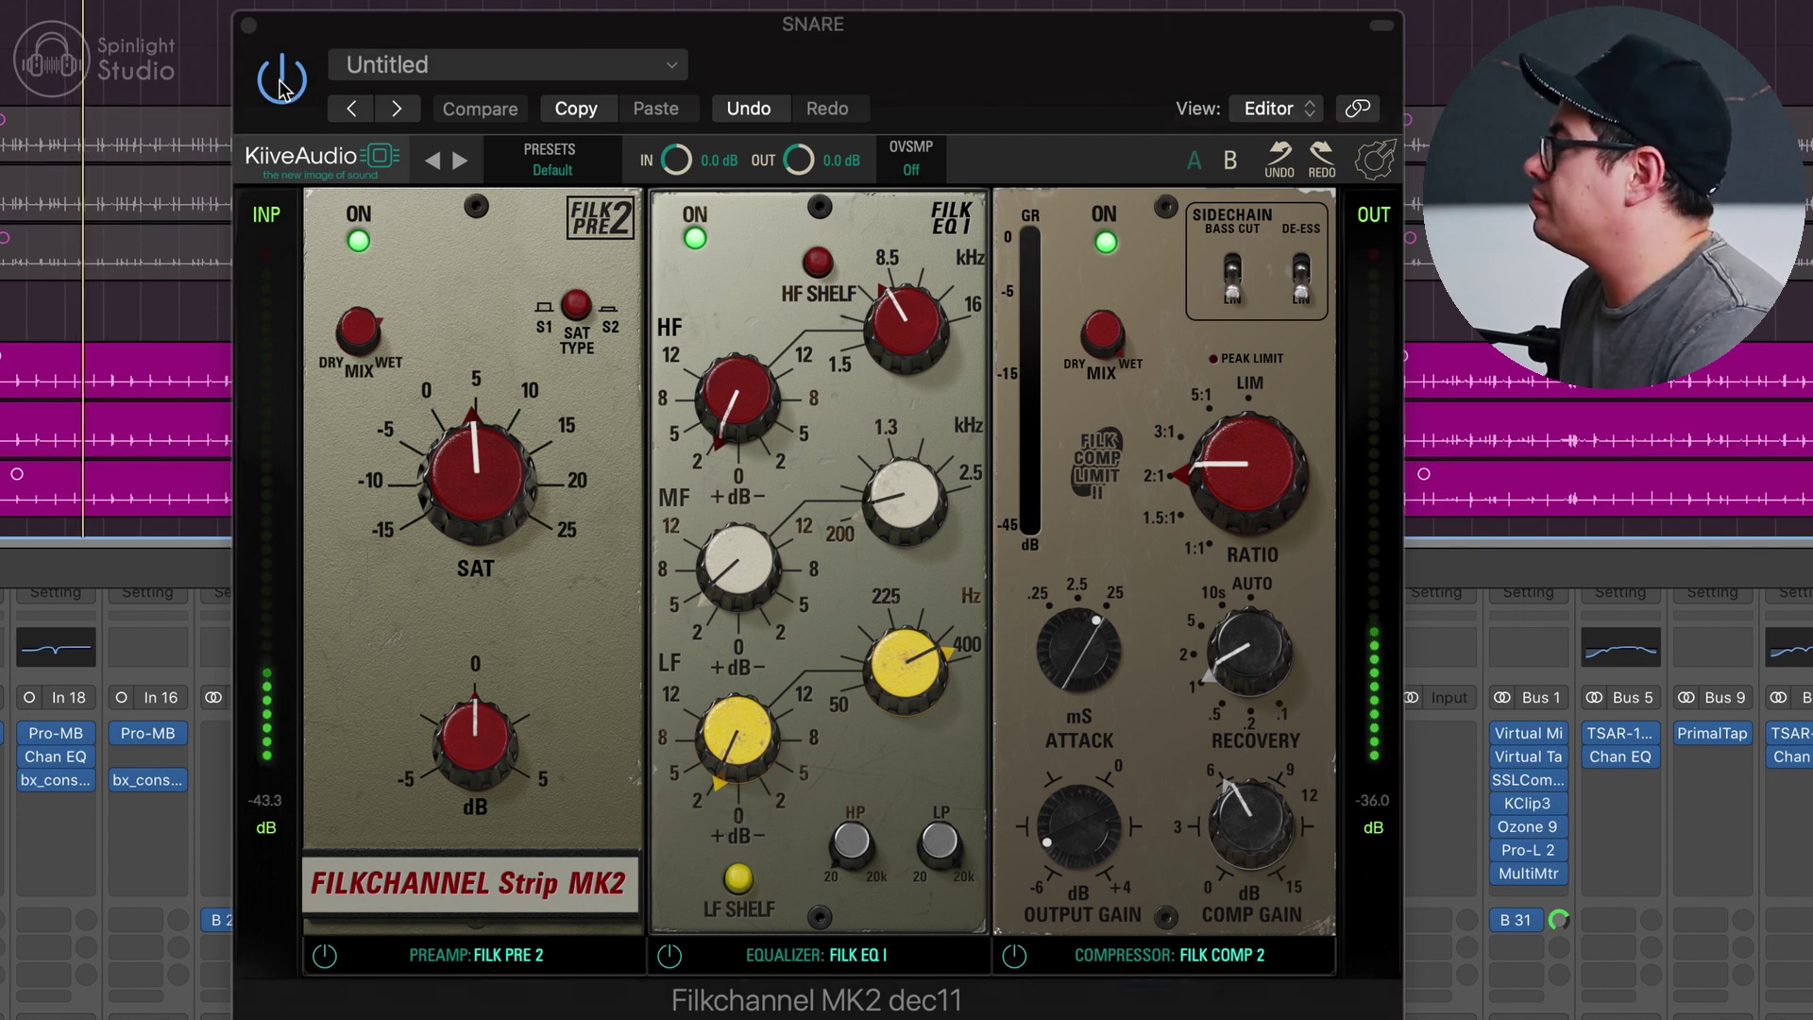
click(281, 83)
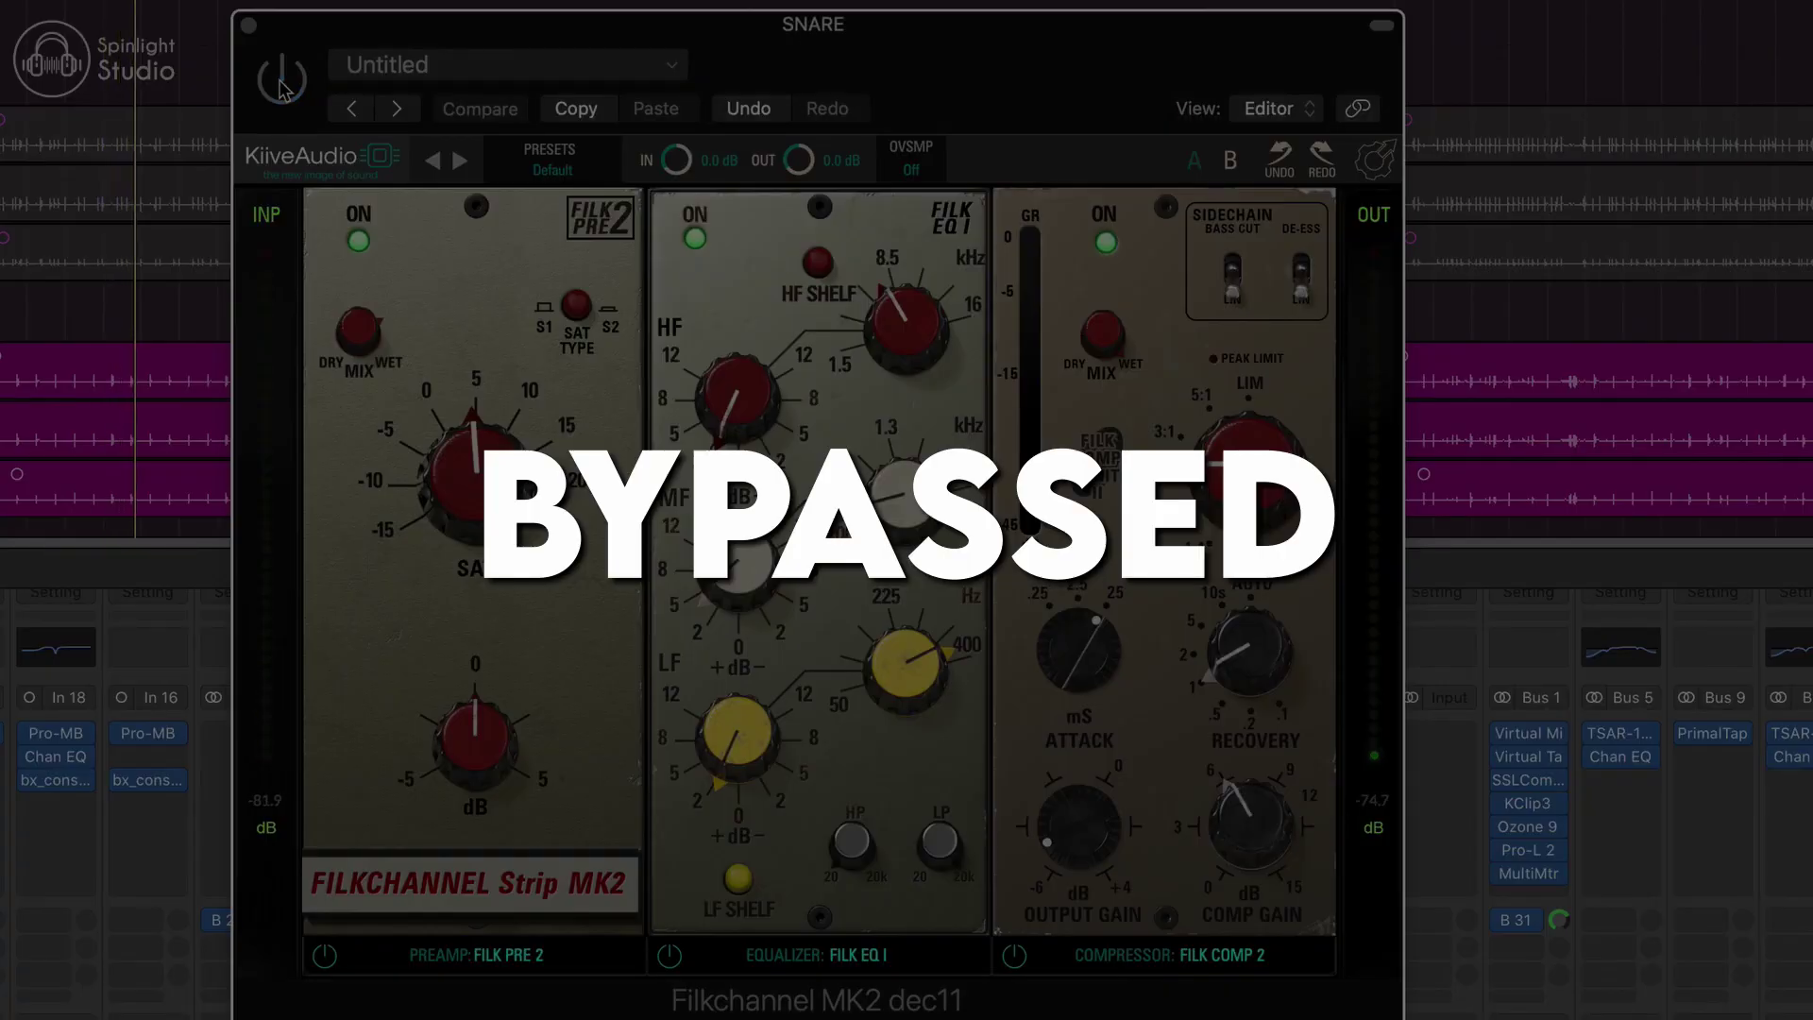
click(280, 83)
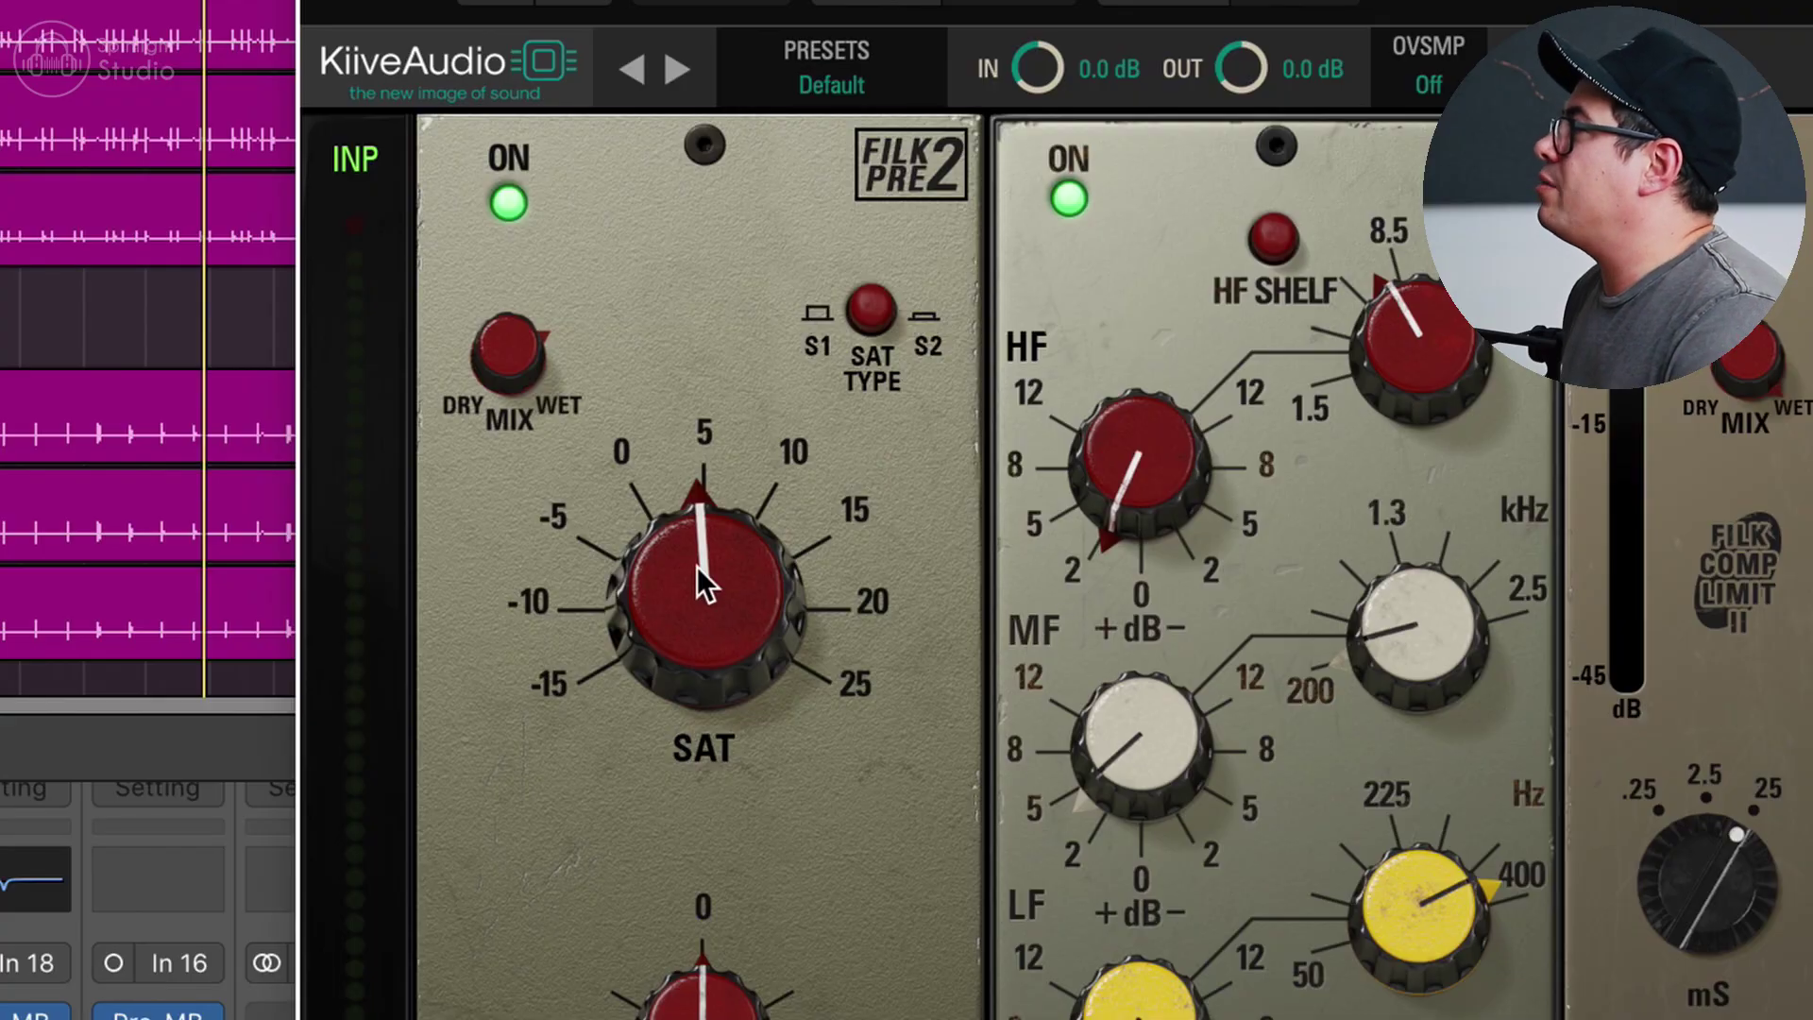
- Inspect the snare preamp's SAT knob, and compare the preamp off and on during playback with the EQ switched off
drag(697, 567, 736, 882)
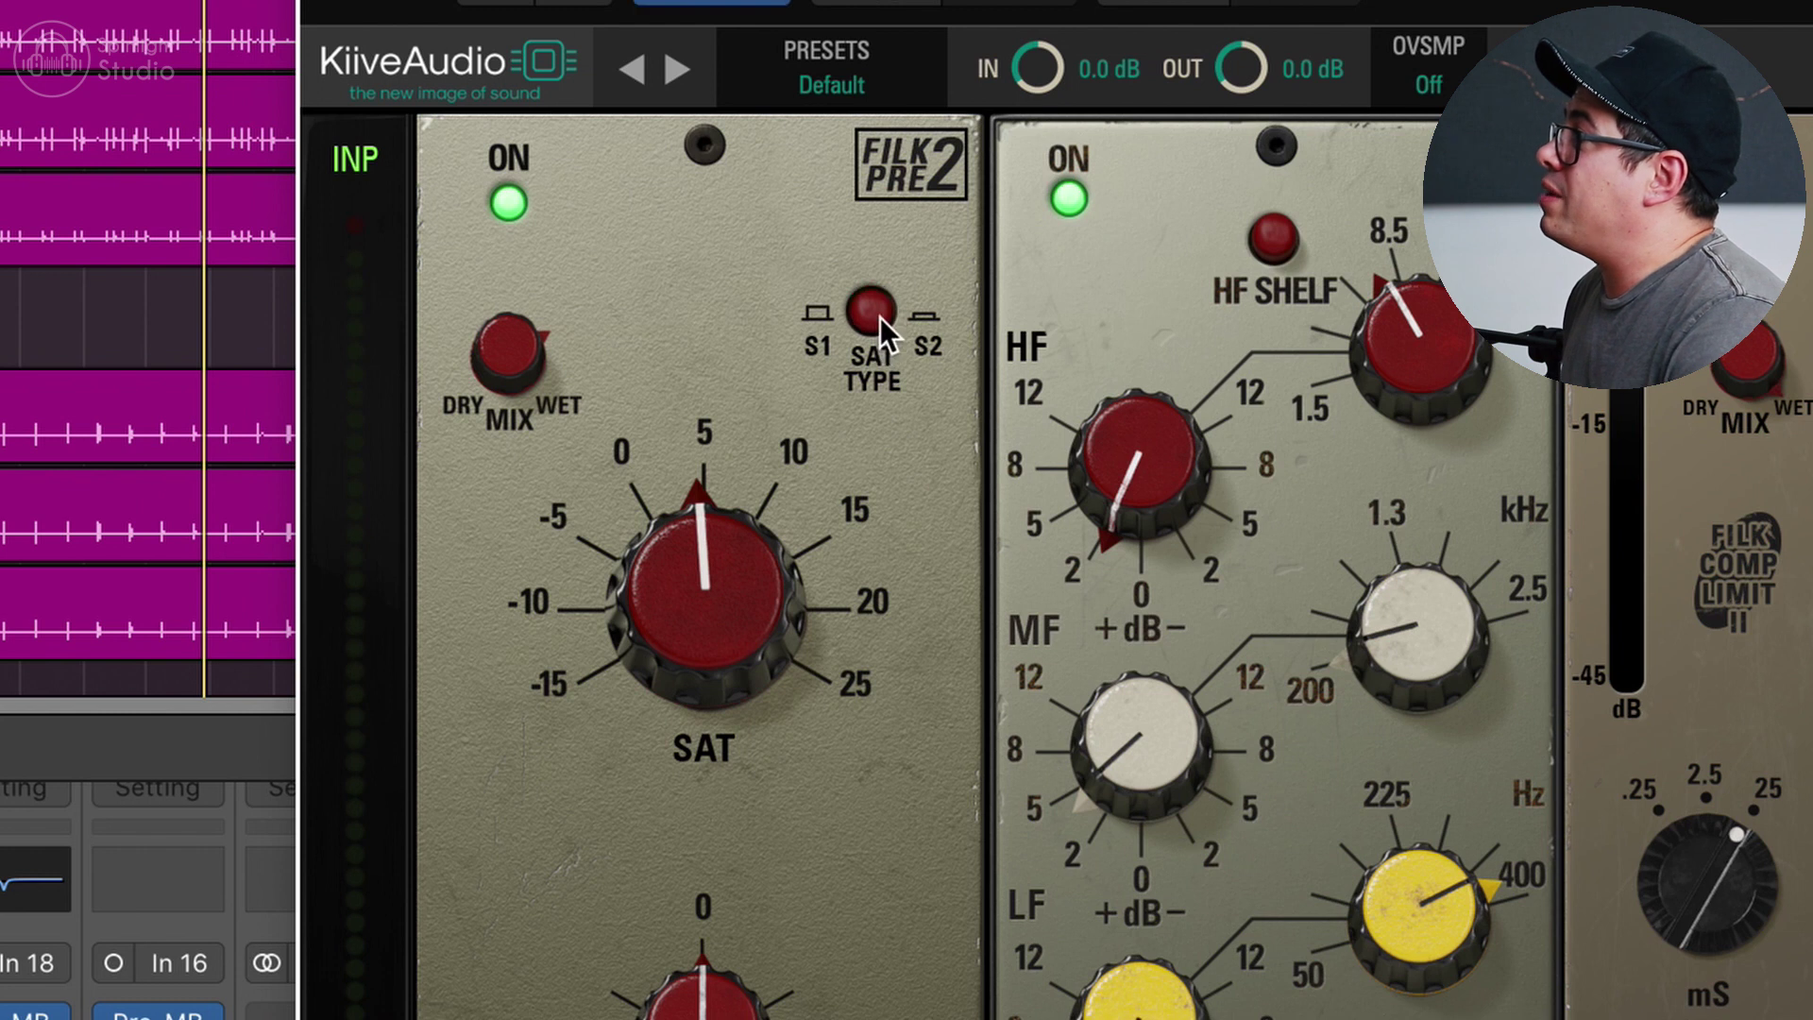
key(space)
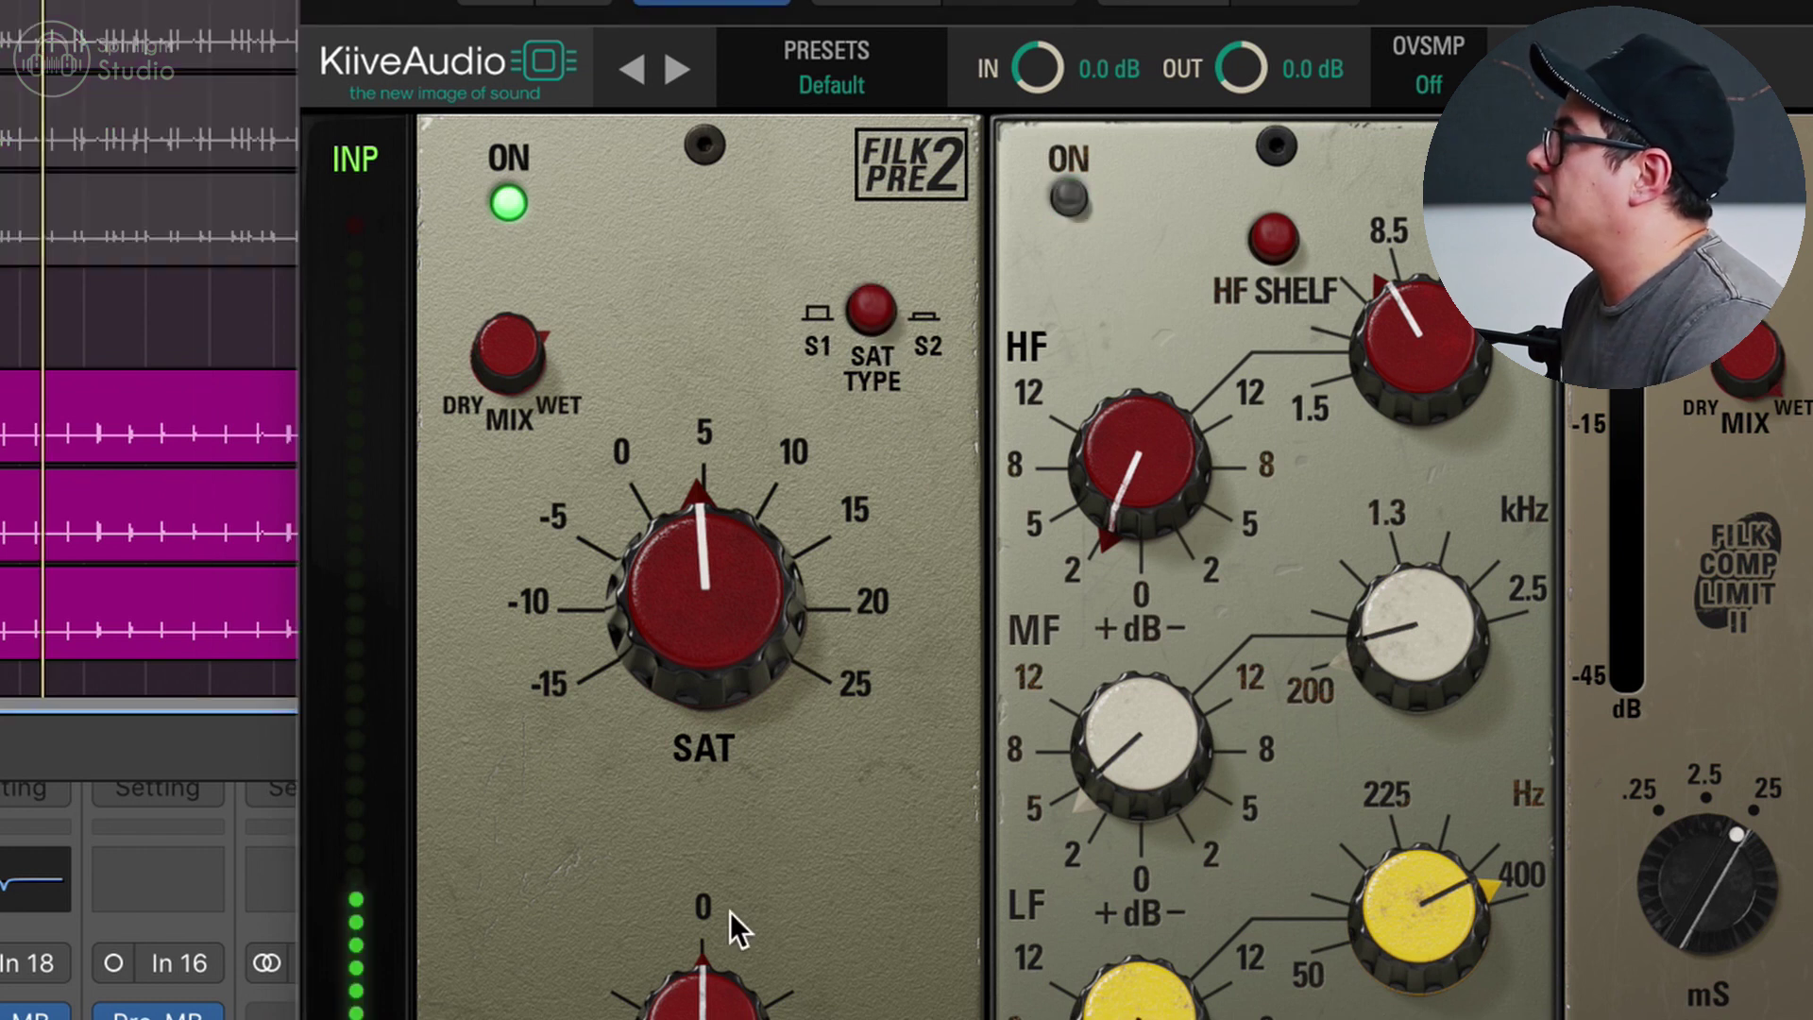
click(1068, 198)
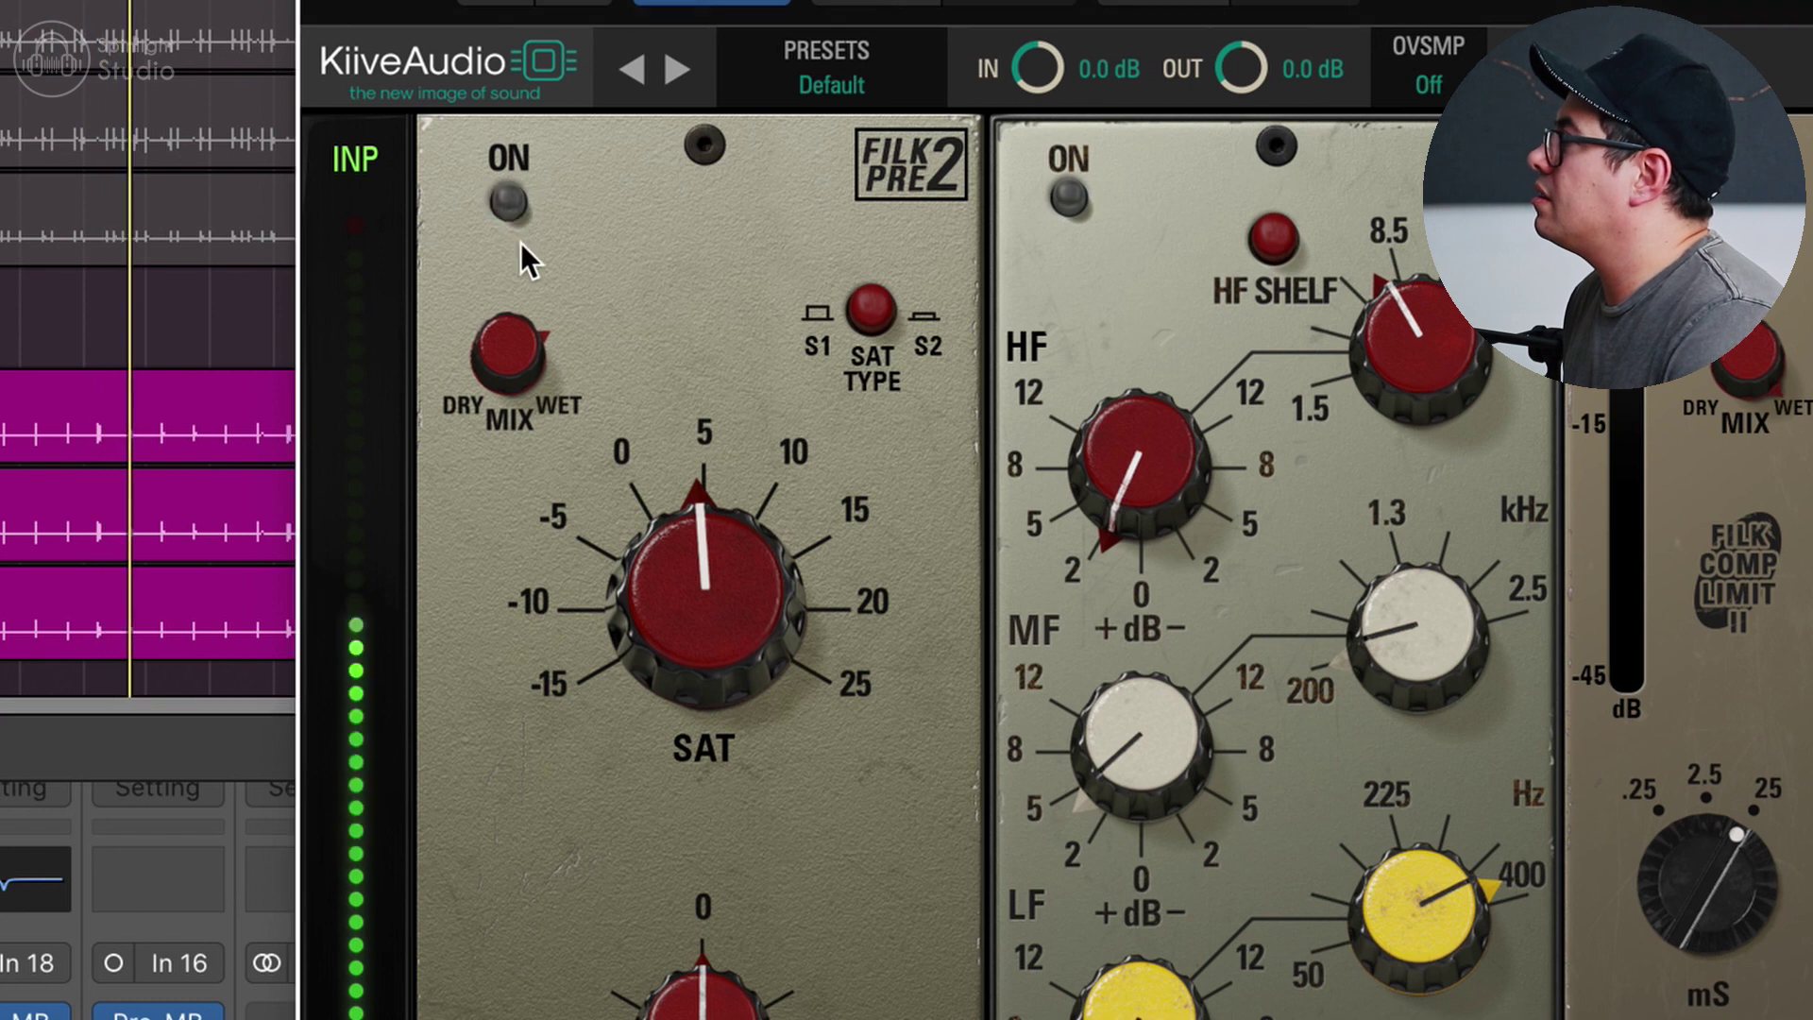
click(513, 193)
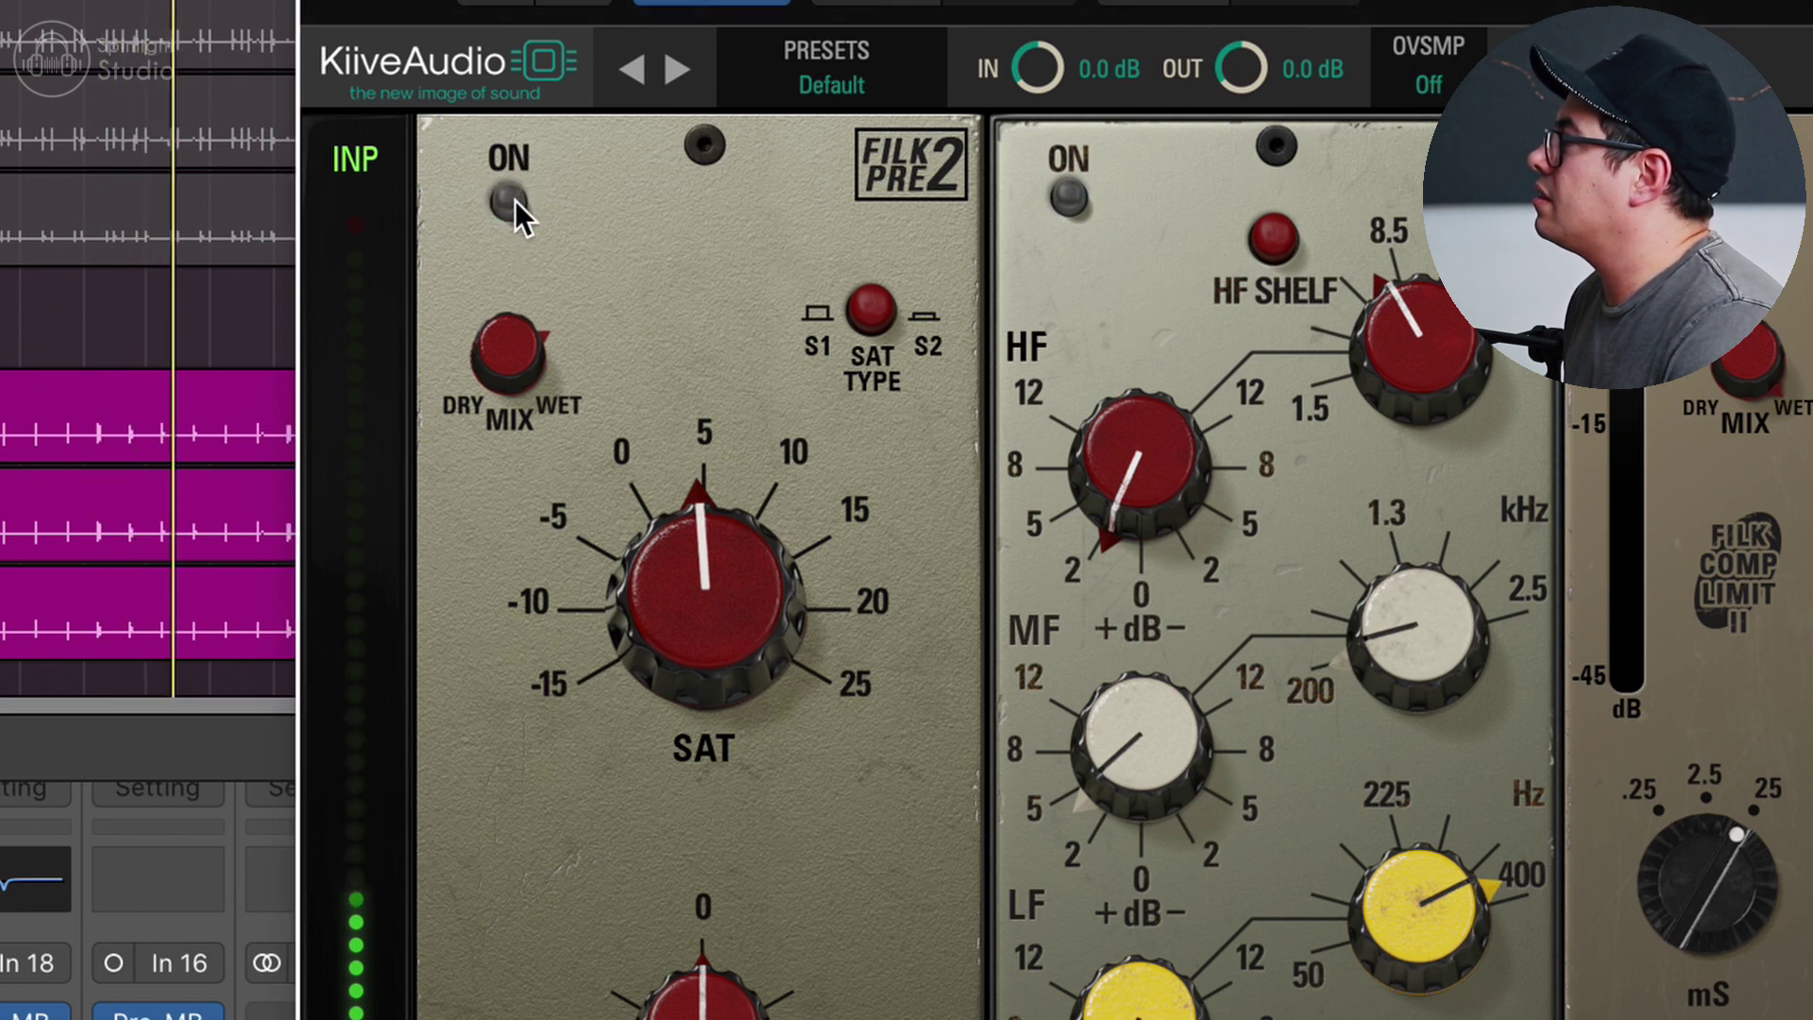
click(514, 201)
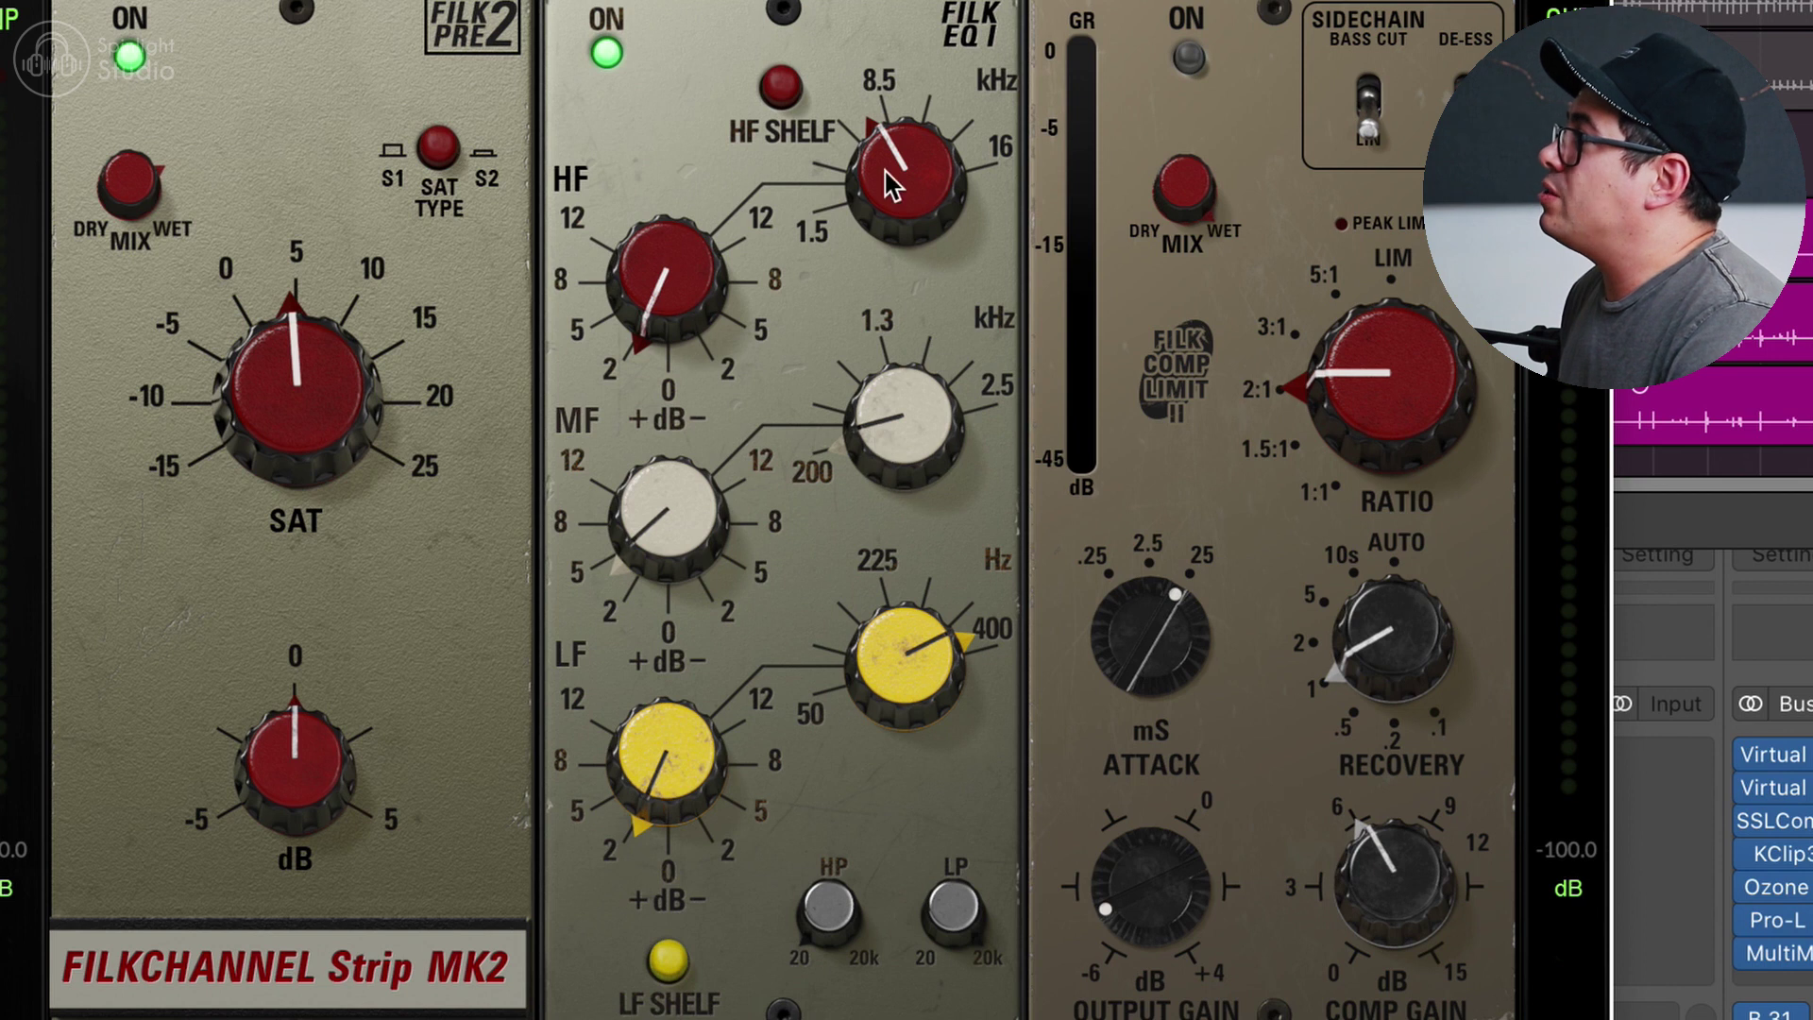
- Inspect the frequency and gain knobs of the snare EQ's HF, MF and LF bands, and compare the EQ off and on during playback
mouse_move(893, 184)
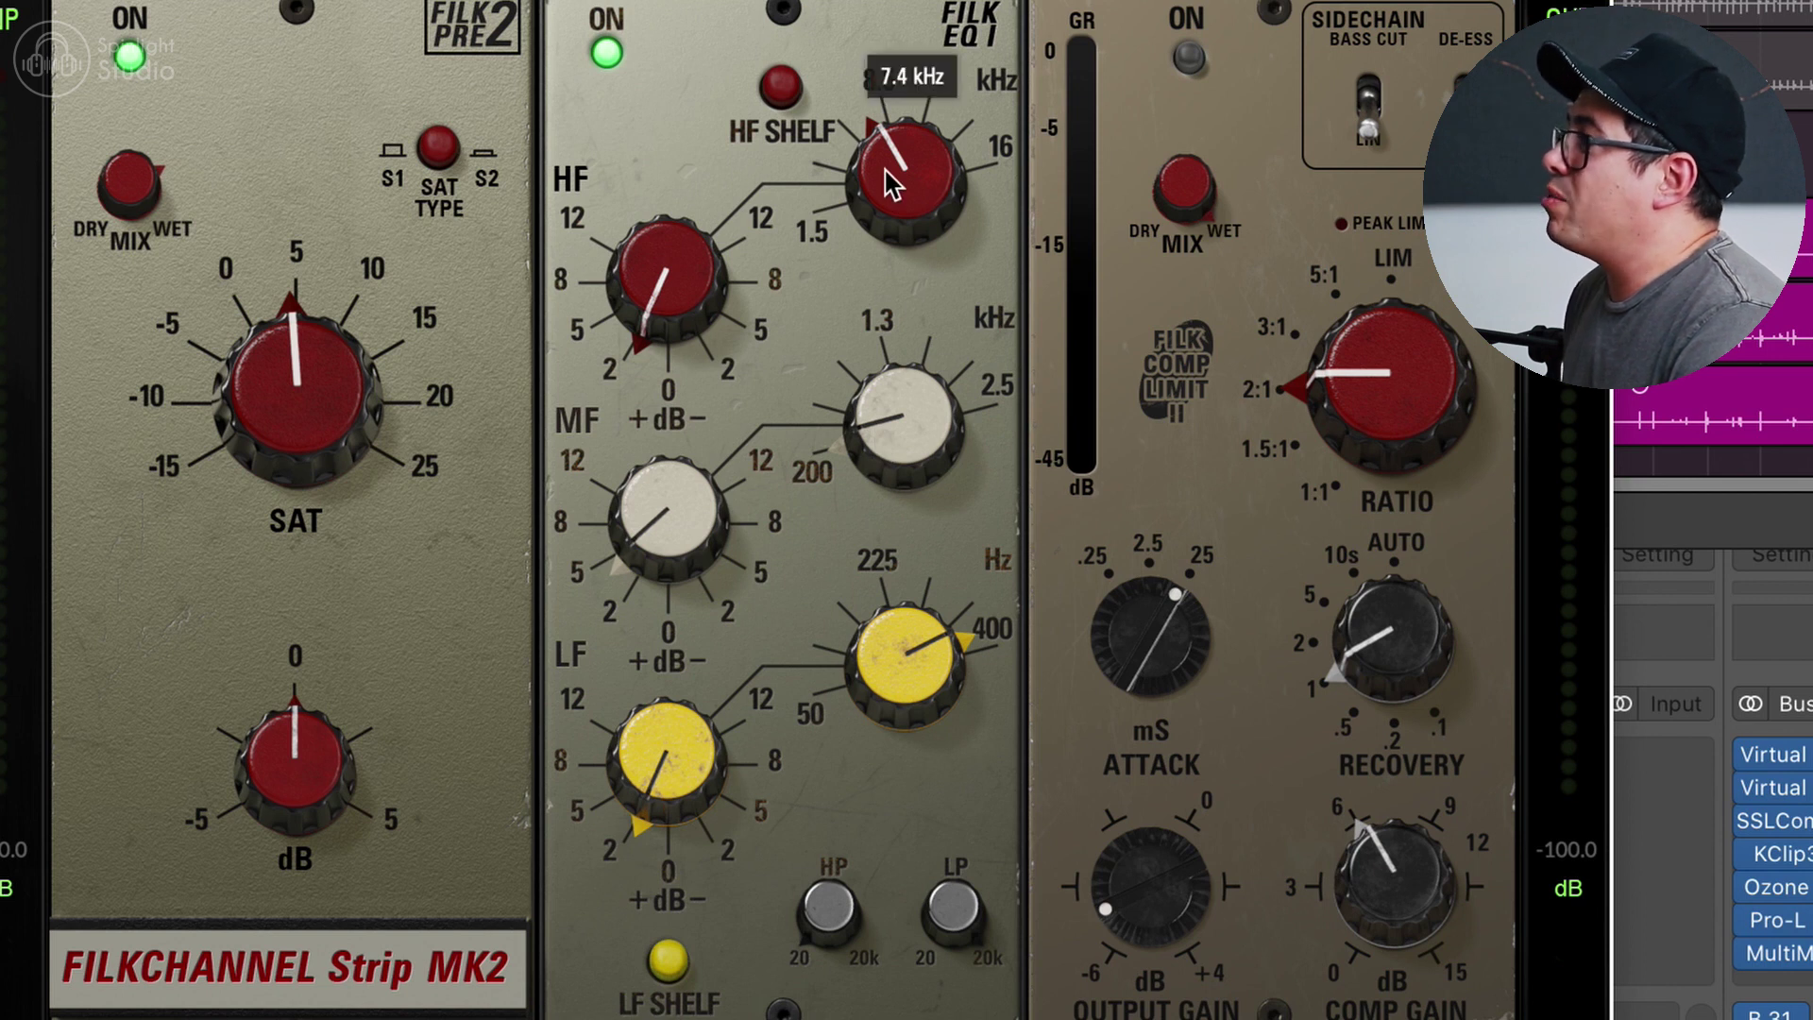
mouse_move(682, 331)
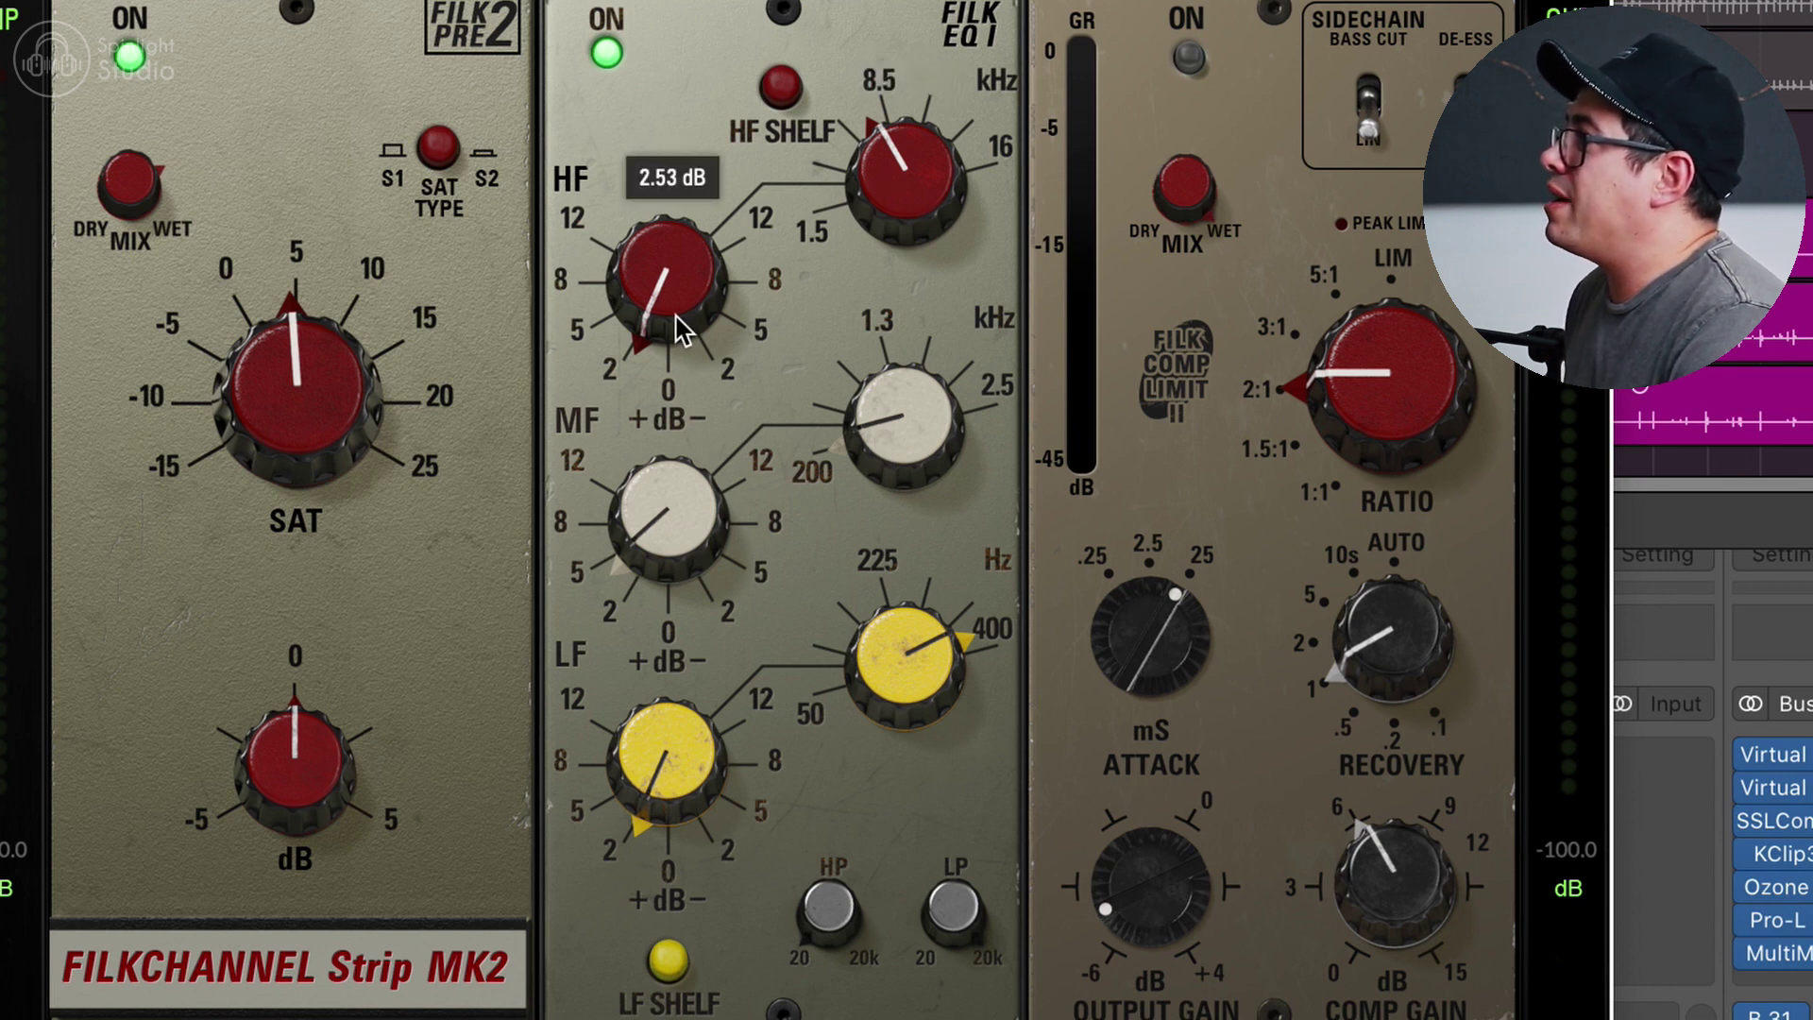
mouse_move(920, 453)
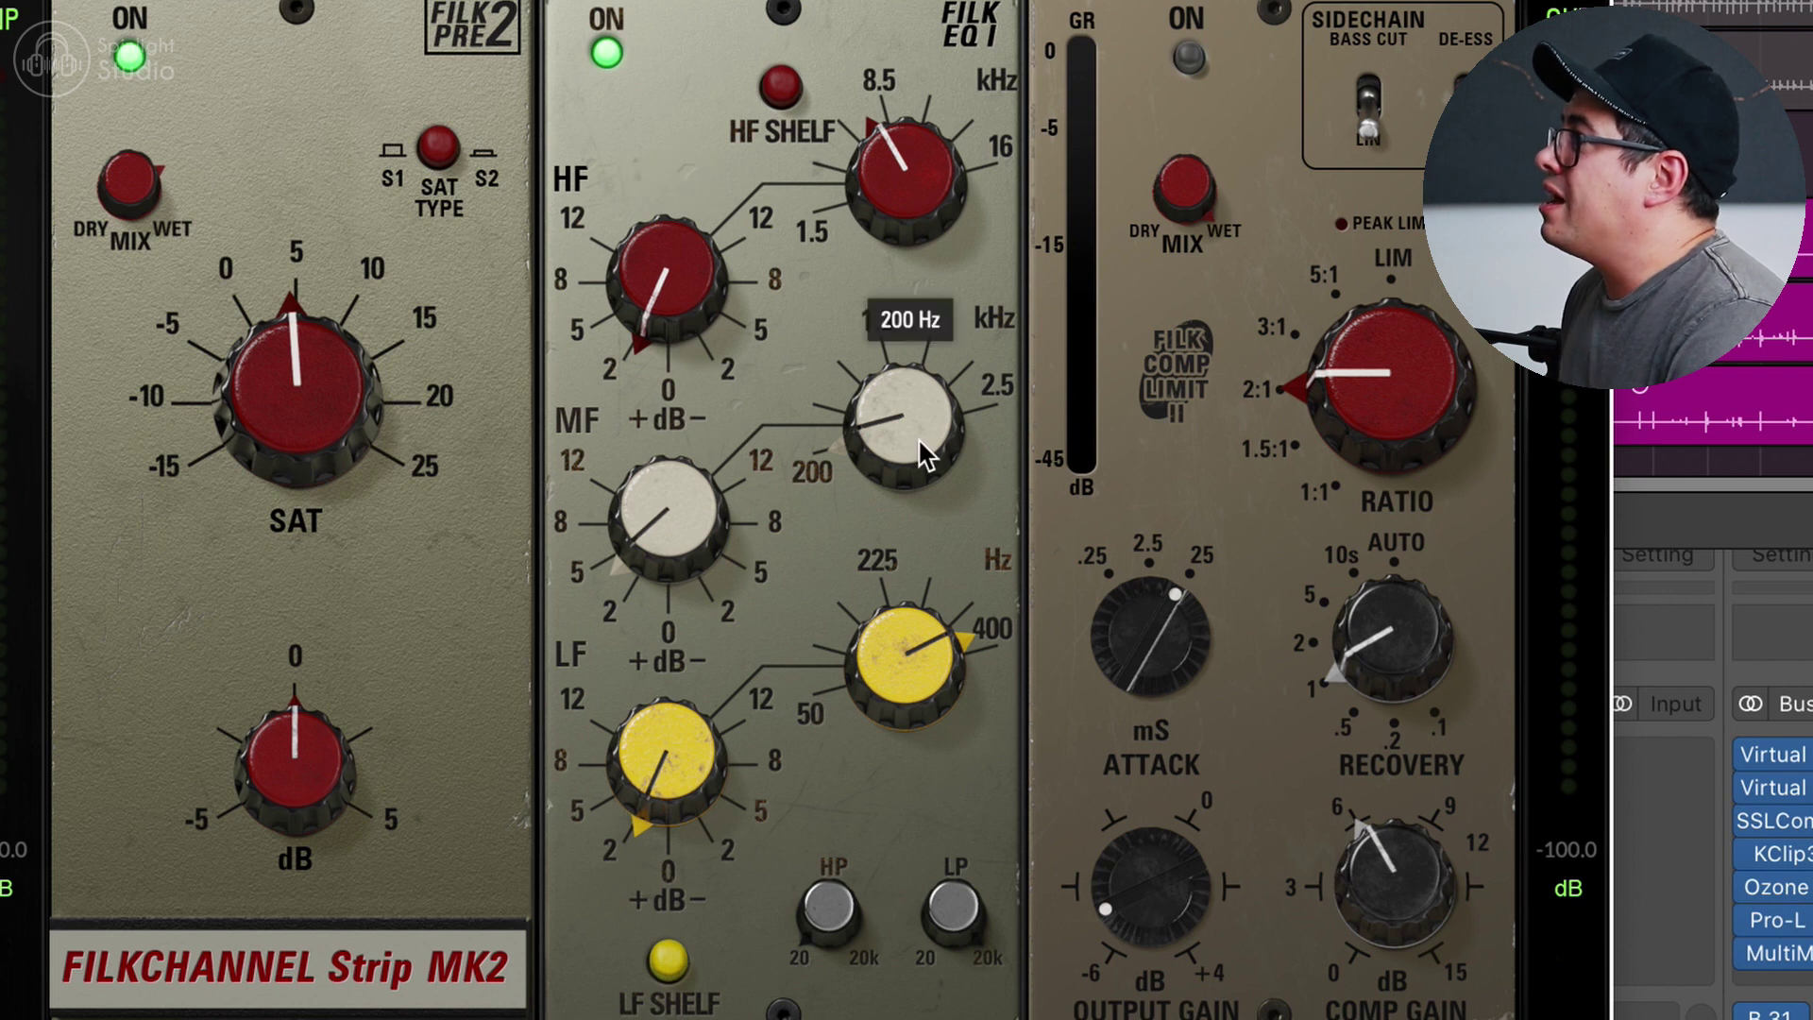
mouse_move(648, 495)
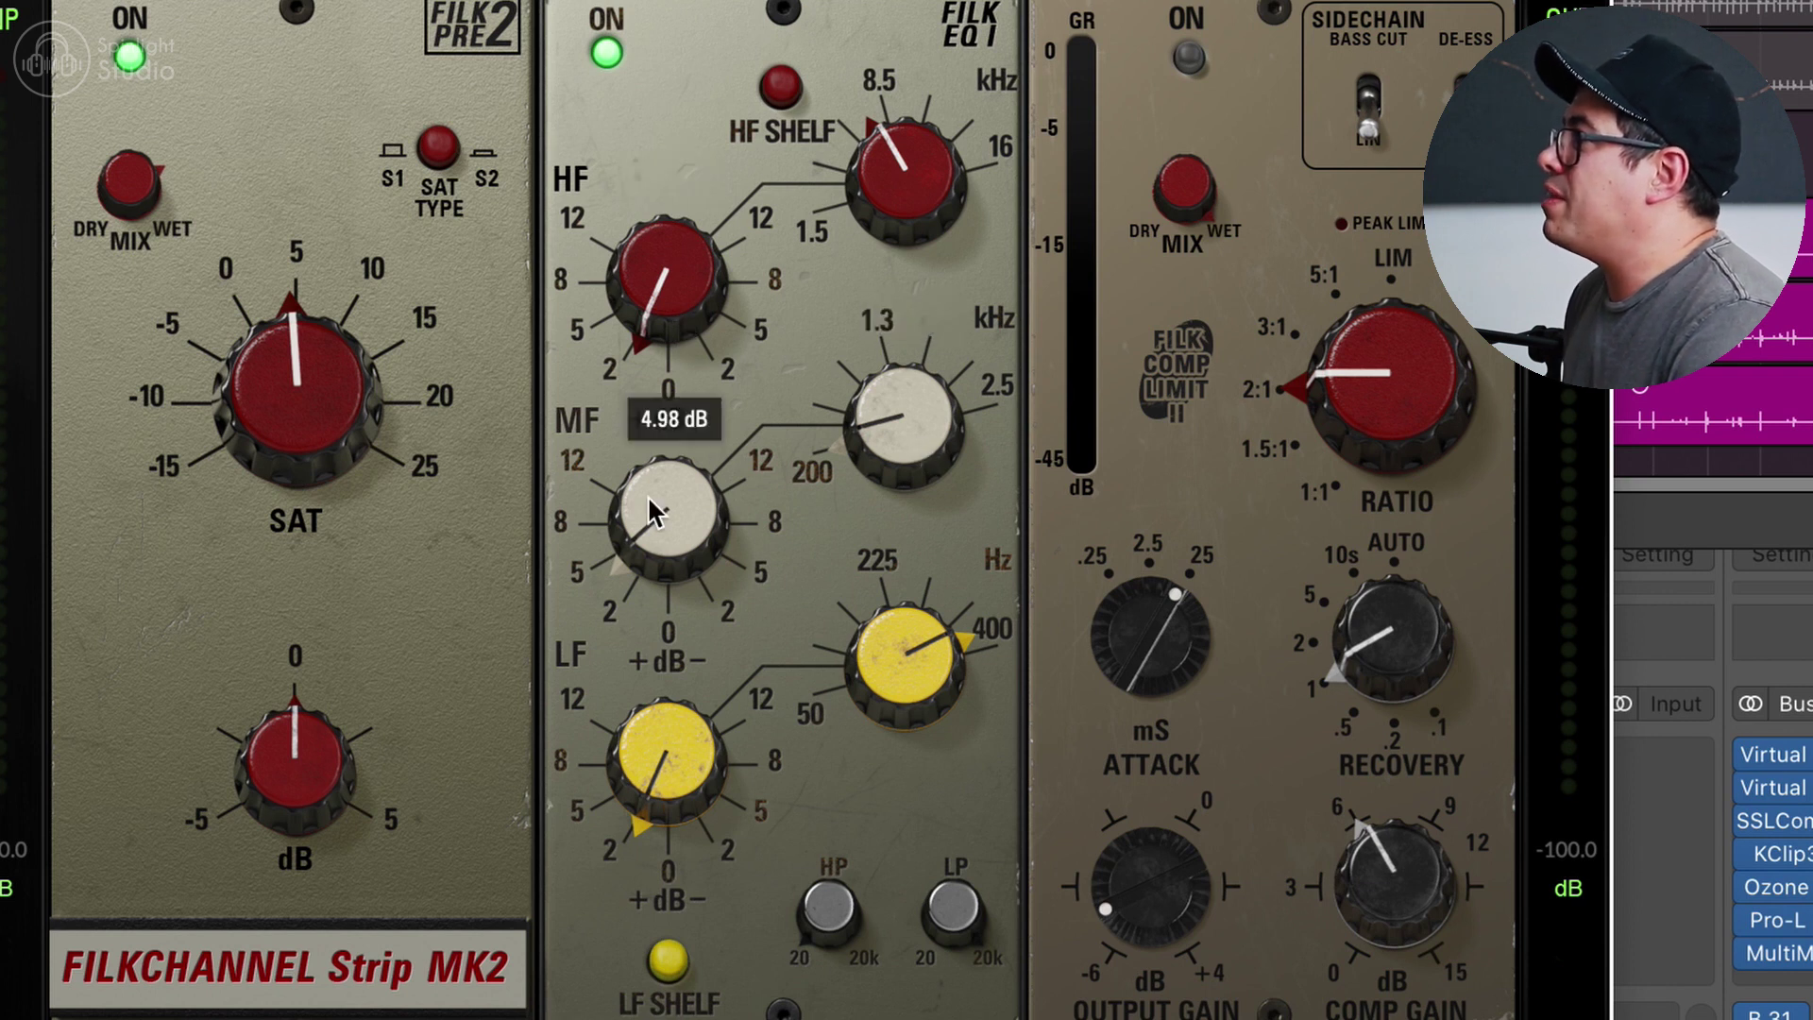
mouse_move(959, 686)
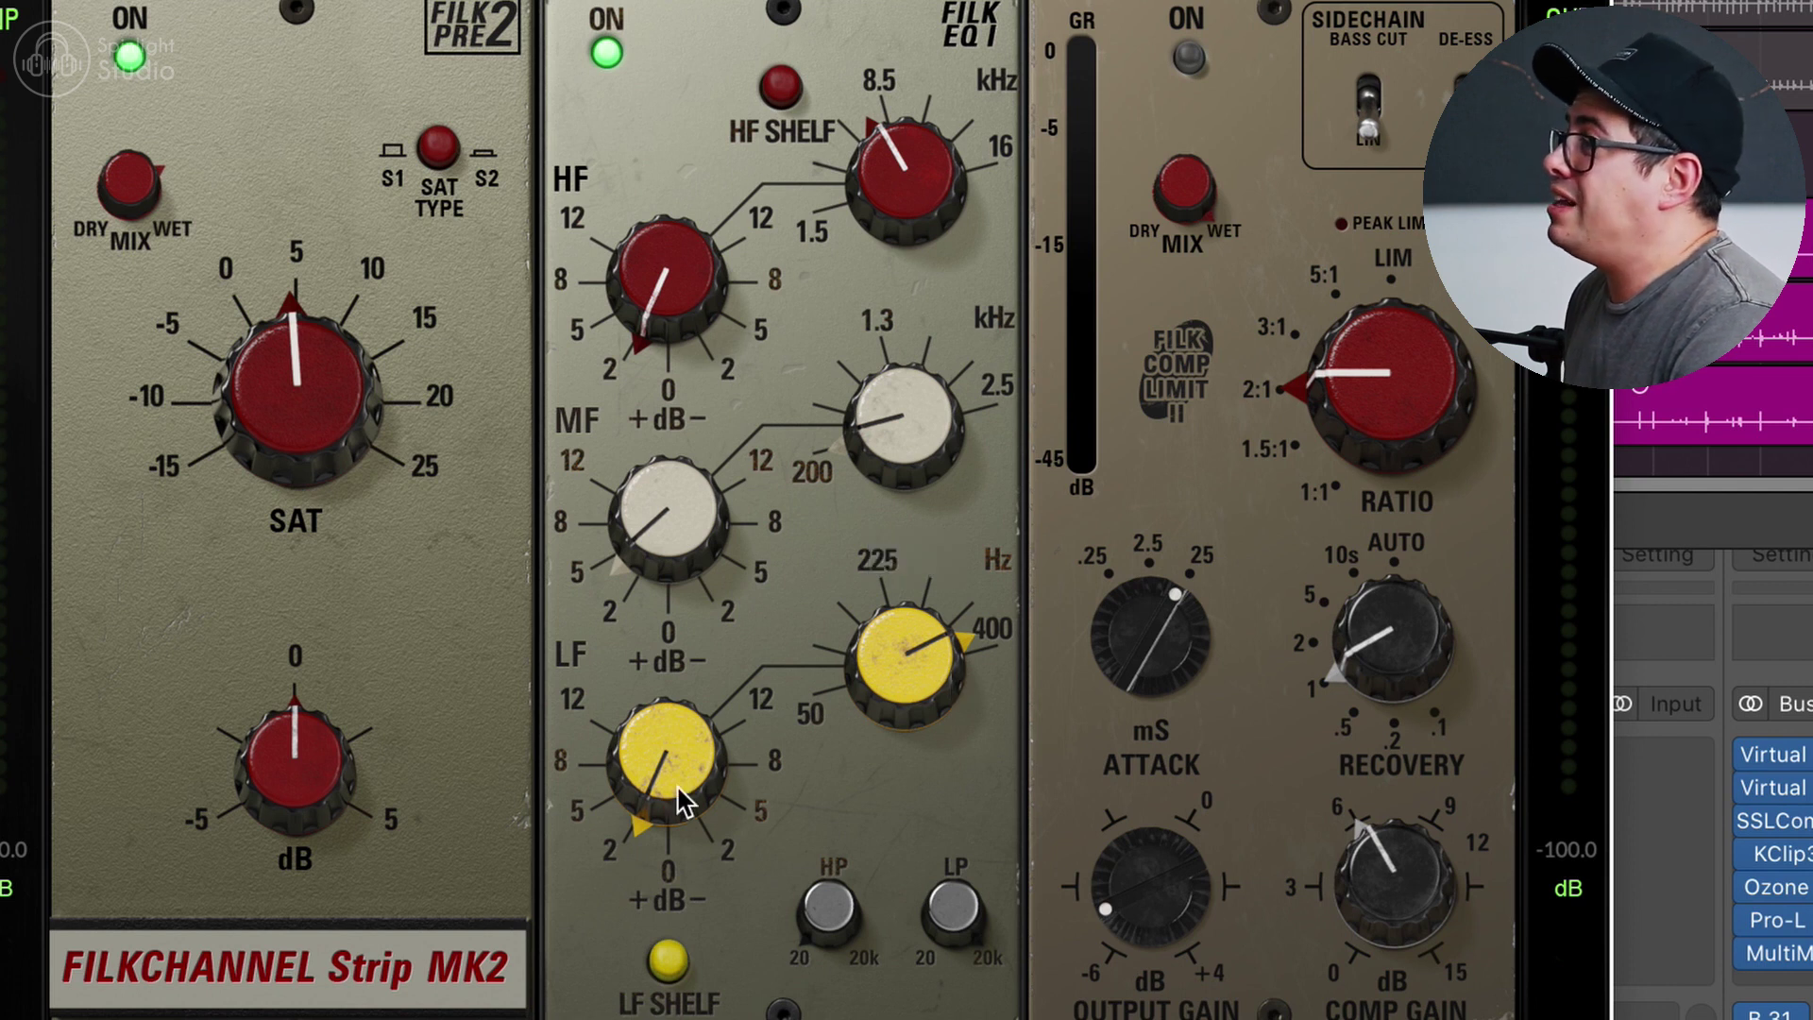
mouse_move(685, 803)
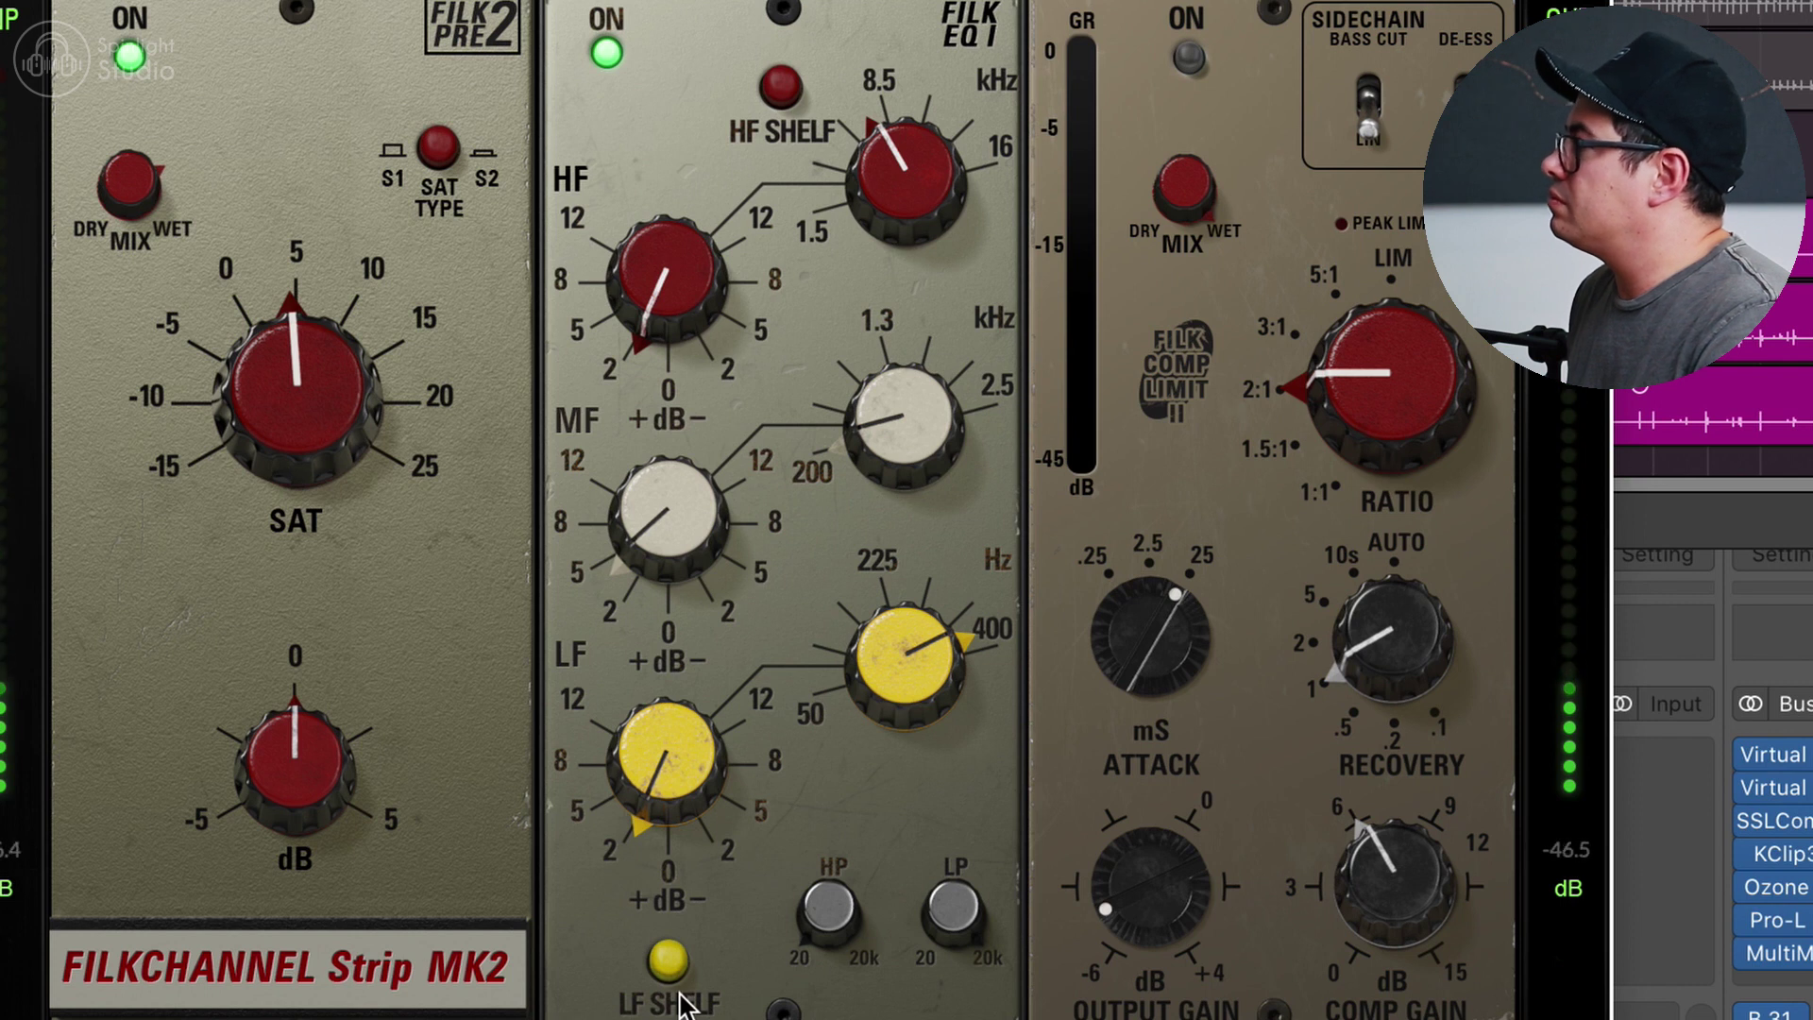
click(606, 53)
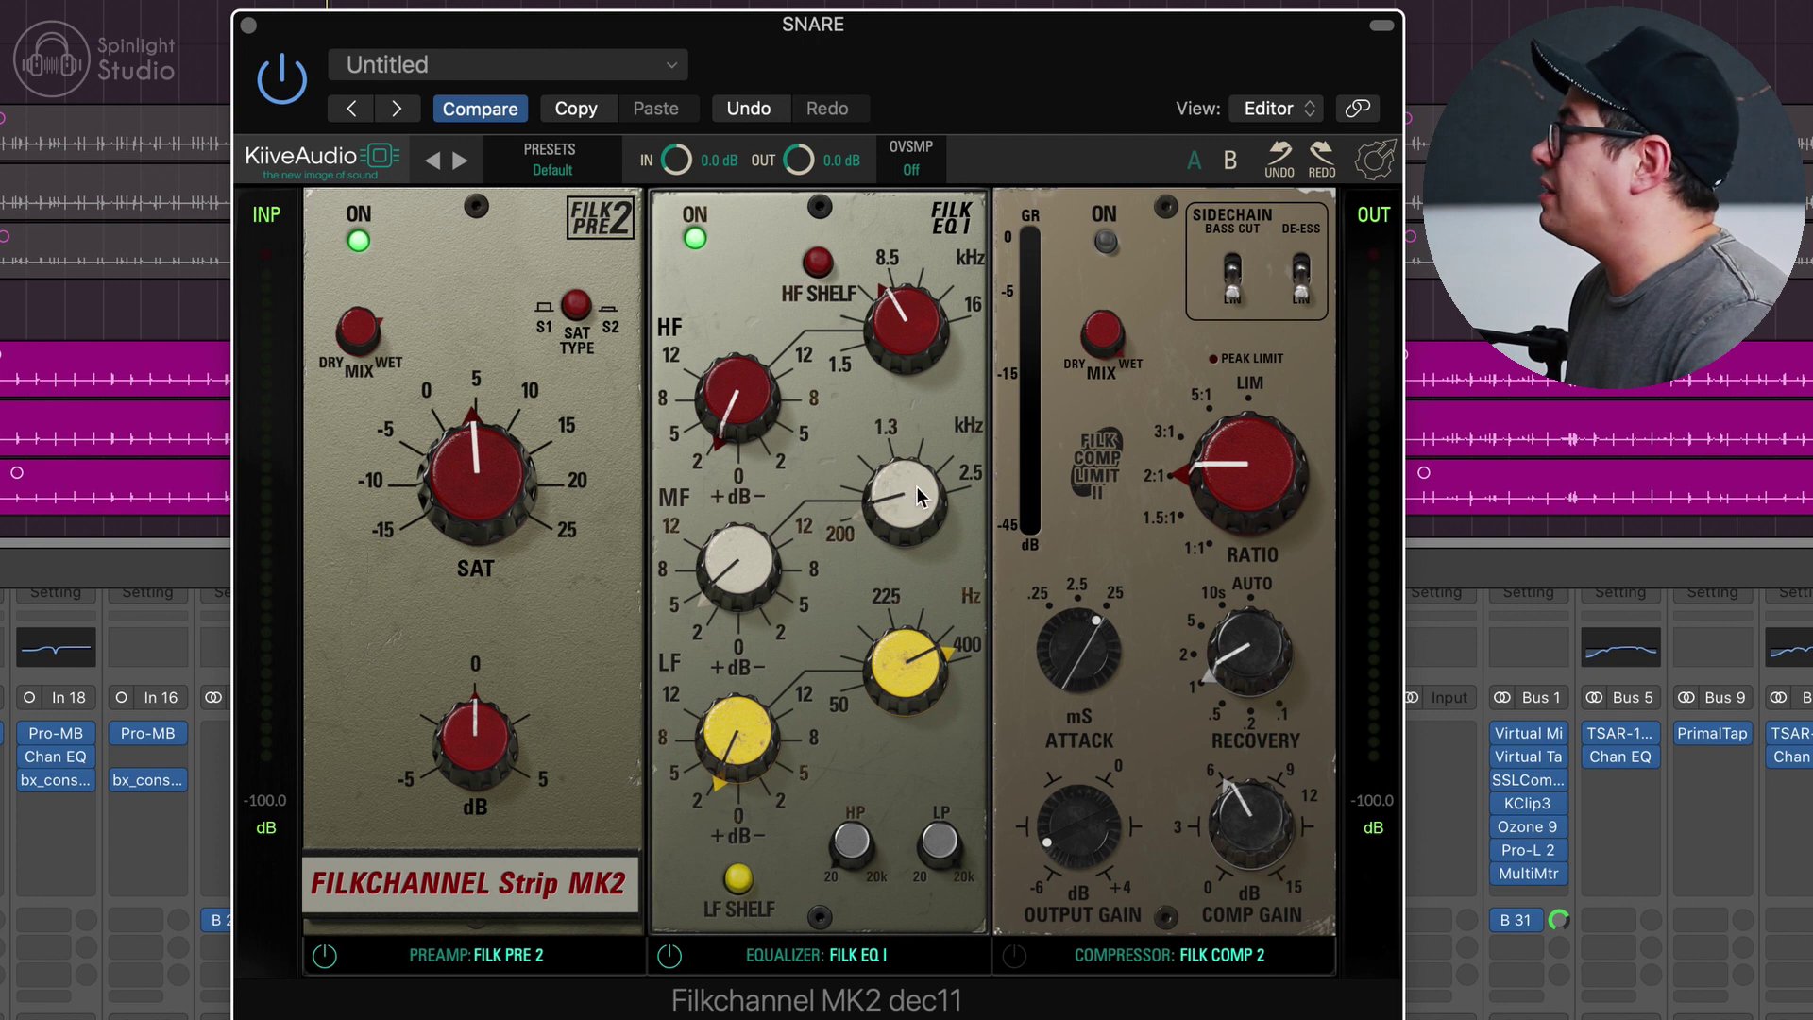
mouse_move(942, 845)
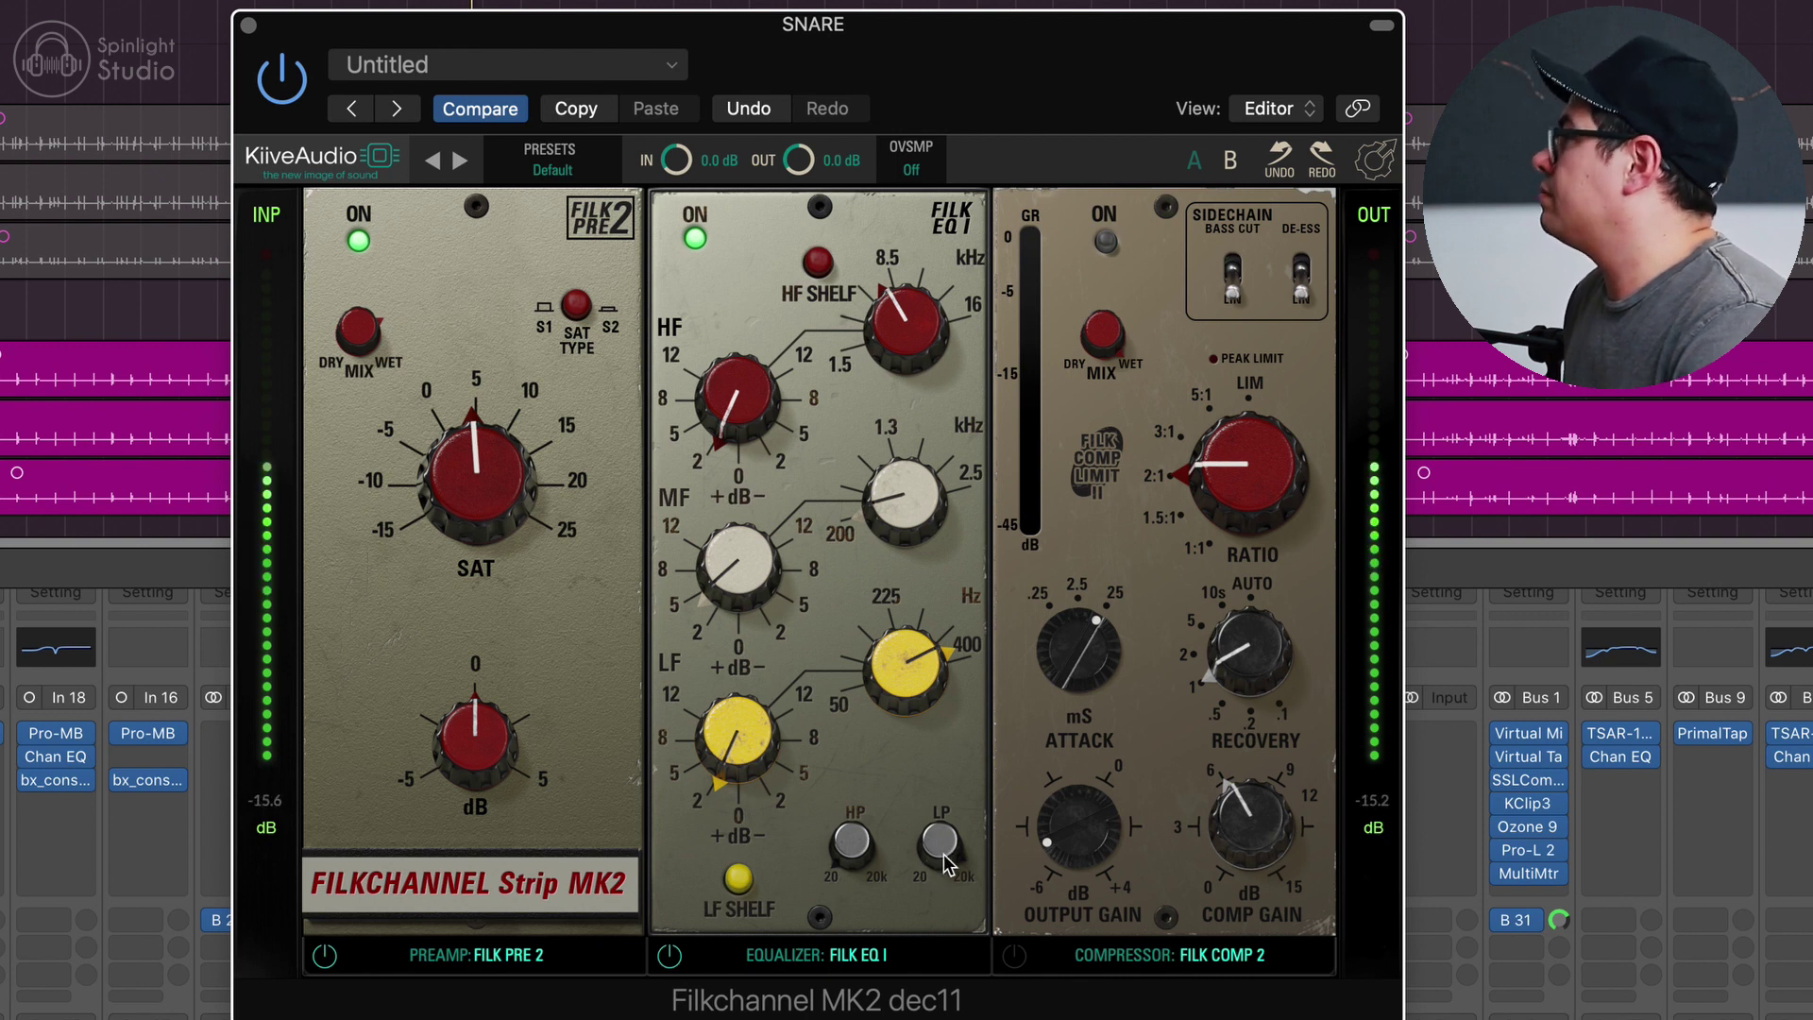
- Switch on the snare's FILK COMP 2, and inspect its comp gain, gain reduction meter and MIX knob
click(1105, 242)
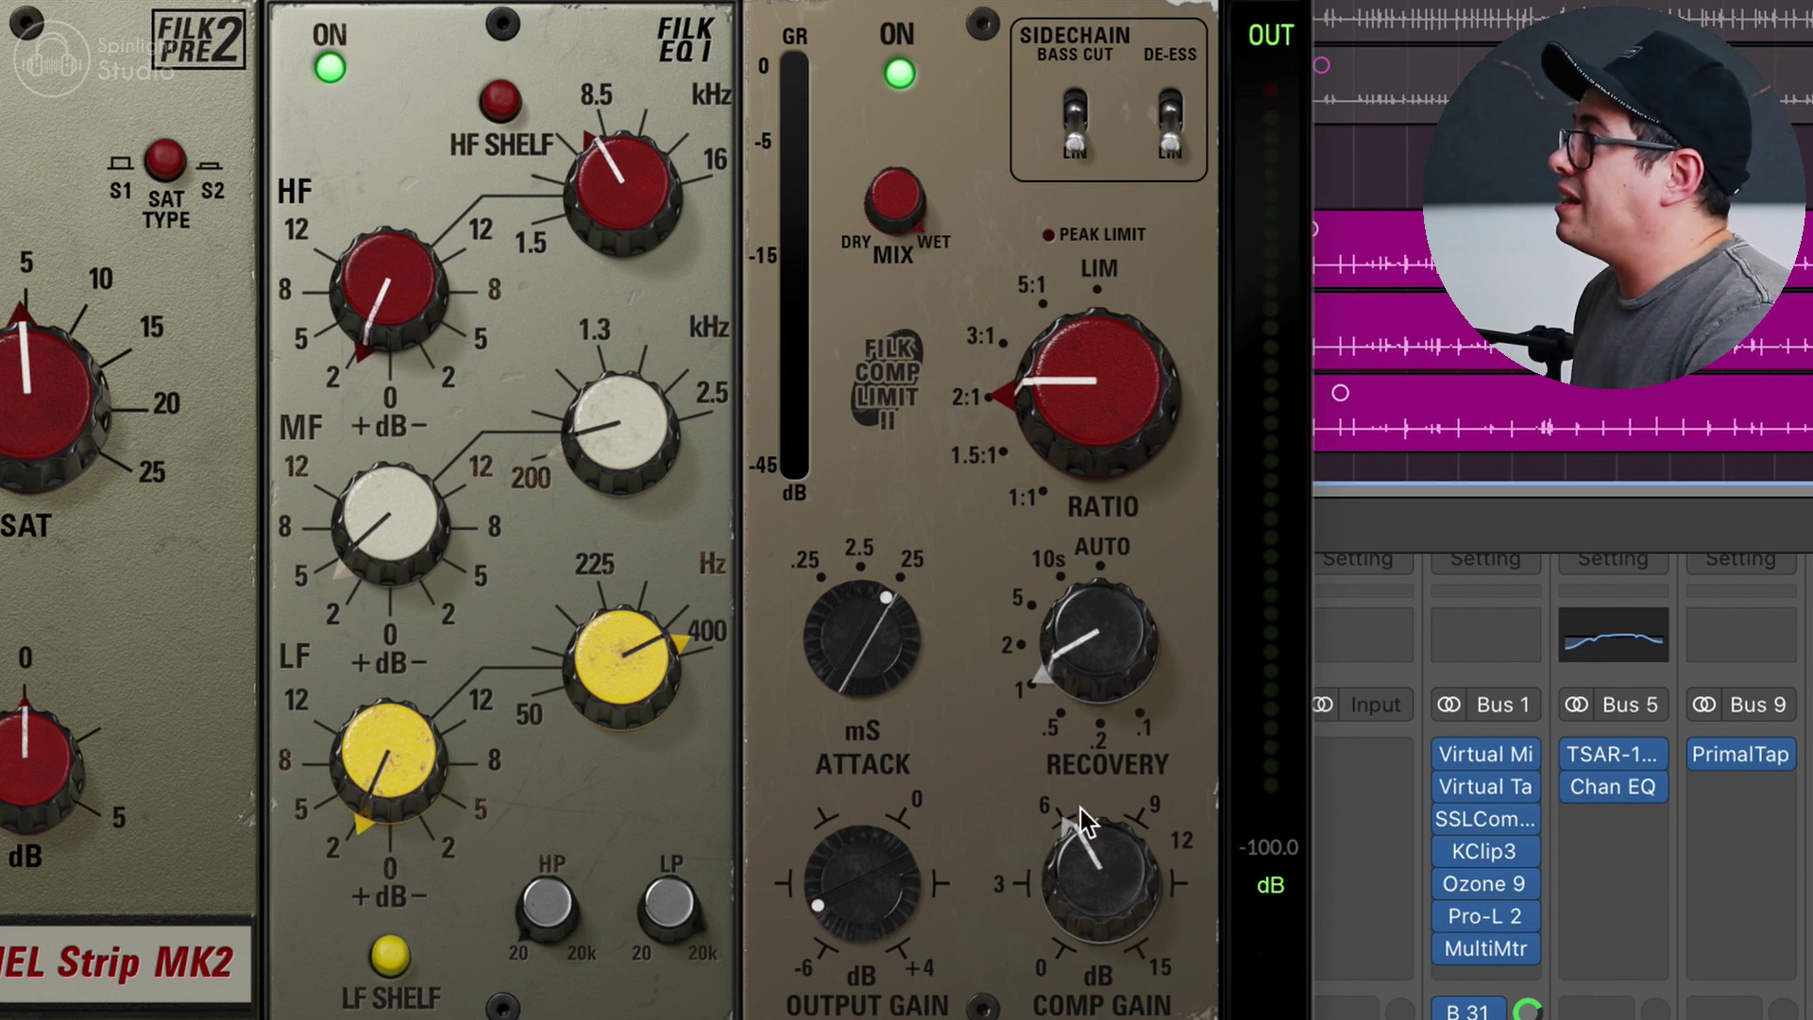
drag(1095, 921, 1103, 906)
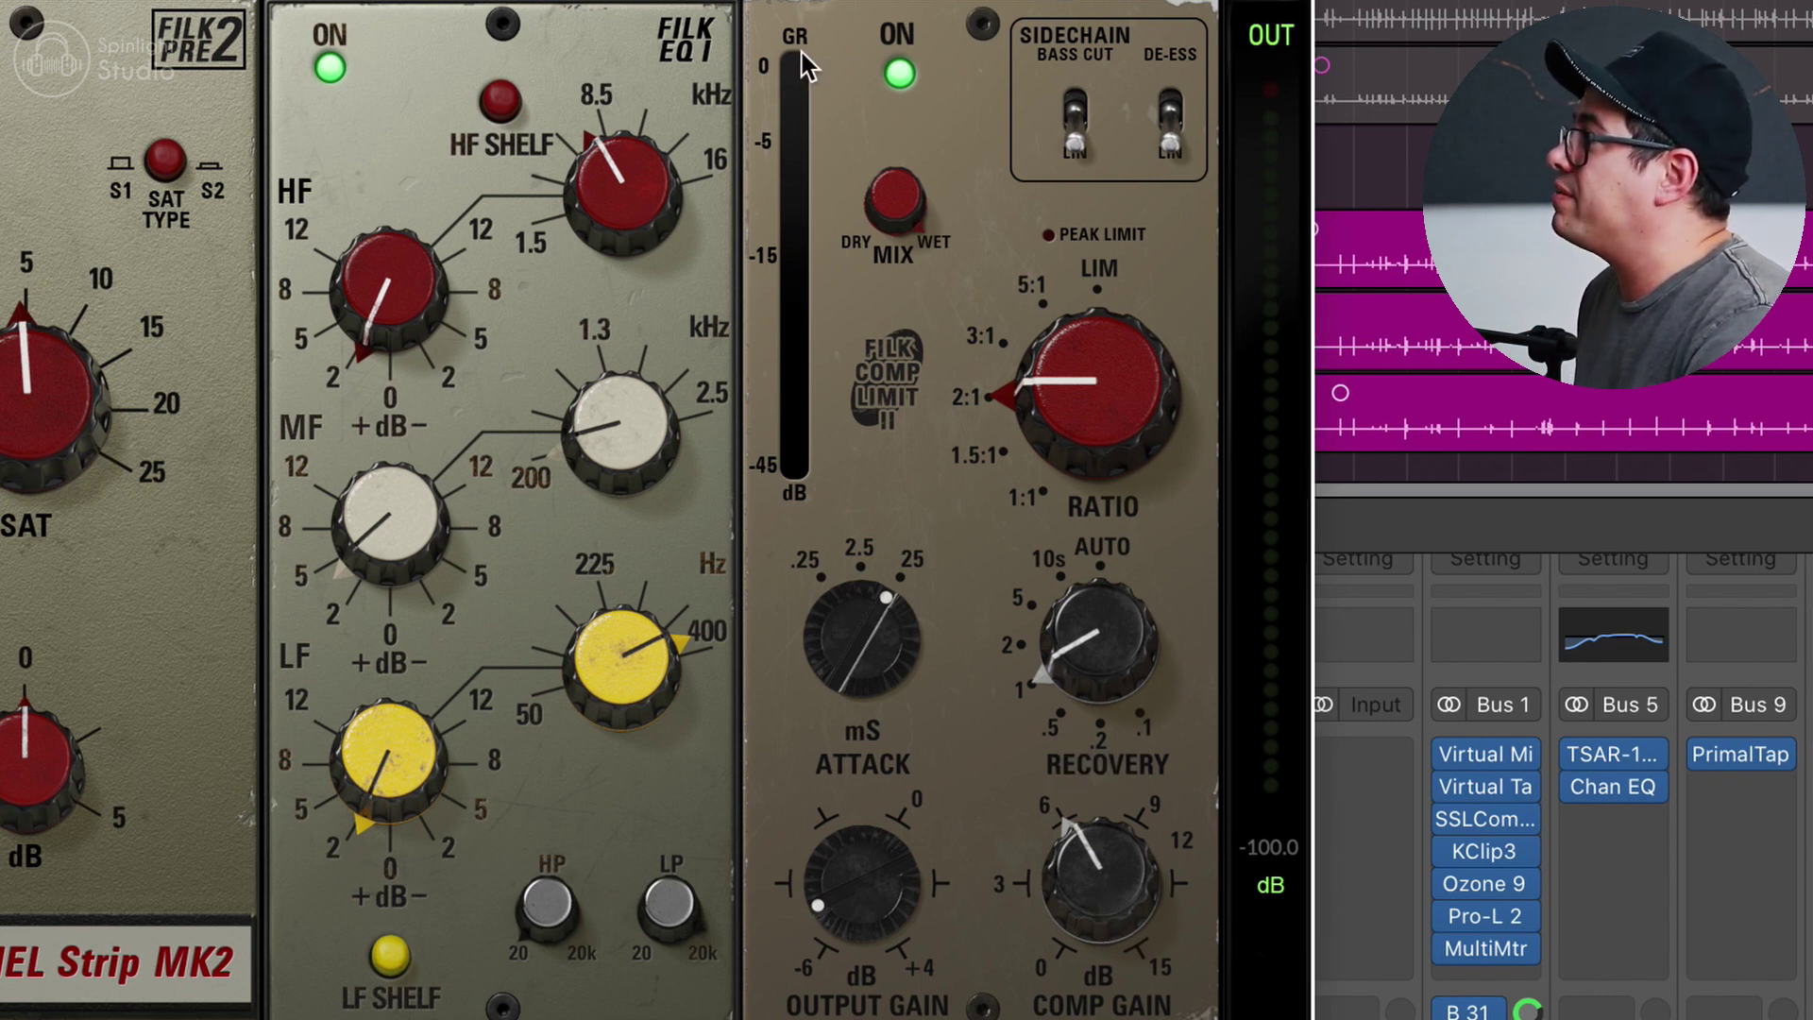
mouse_move(898, 206)
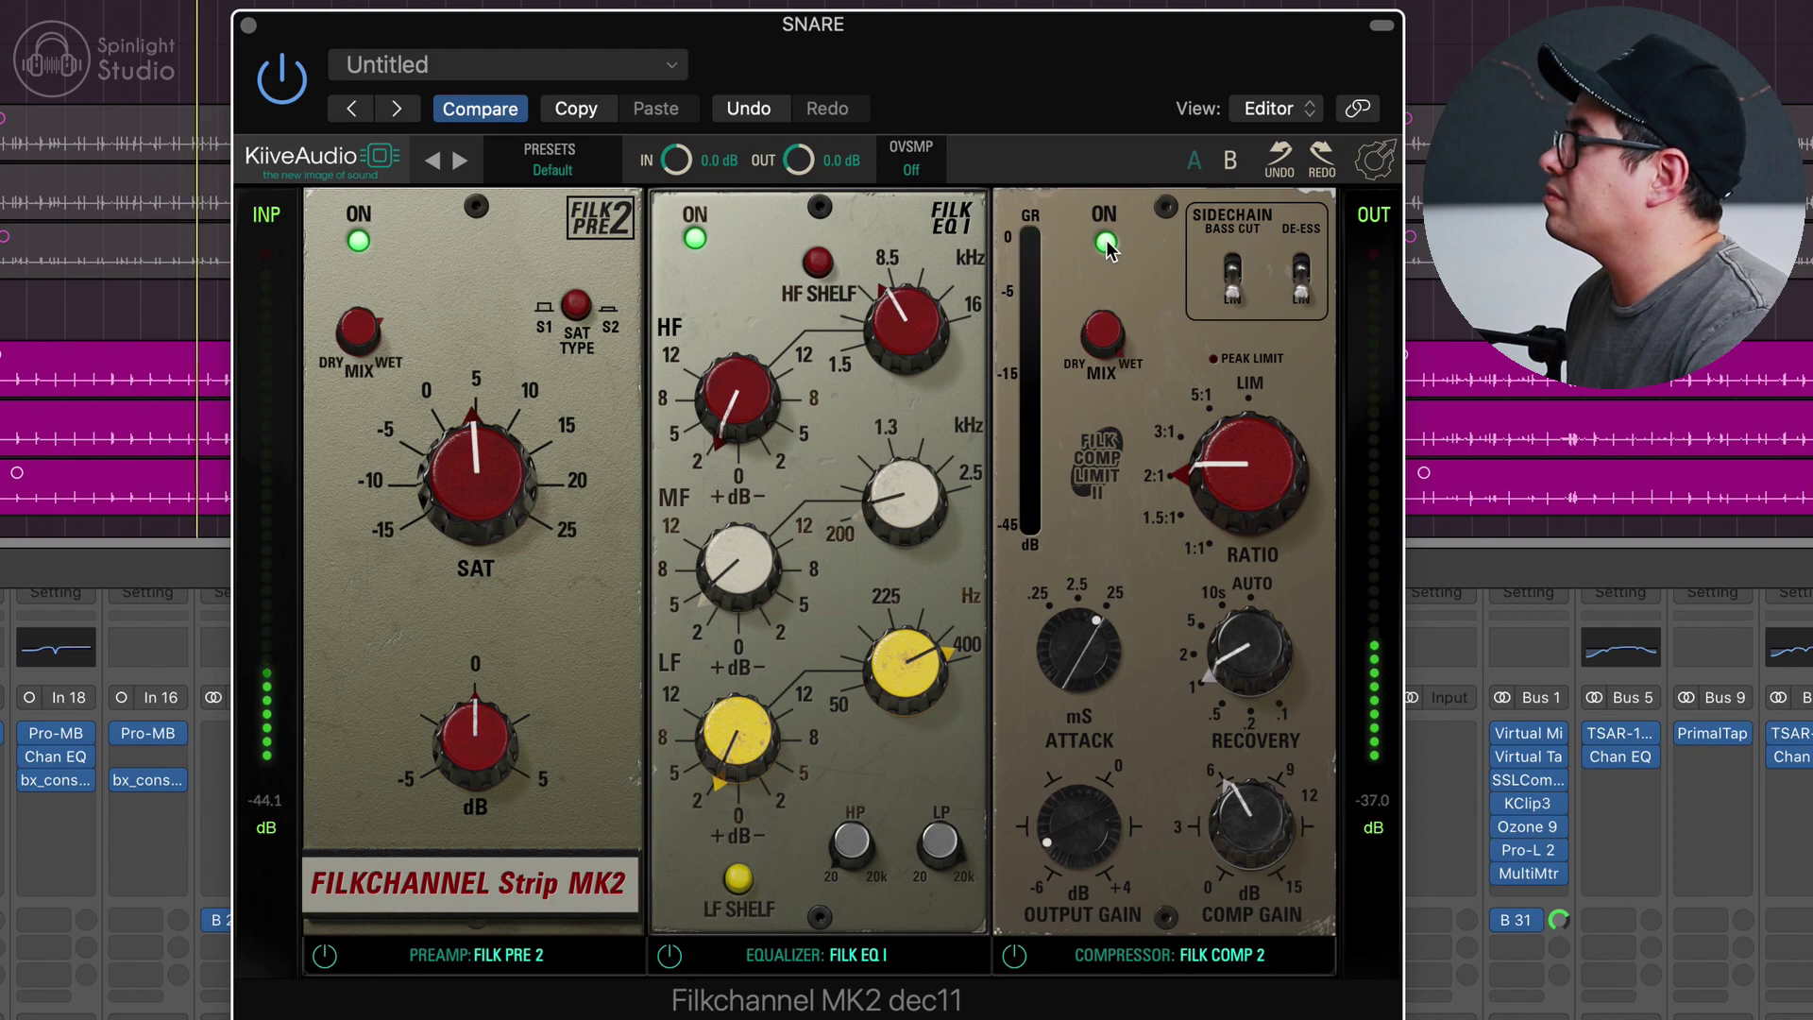
- Compare the snare's whole Filkchannel bypassed and active, first on the snare alone and then with the full drum kit
click(289, 89)
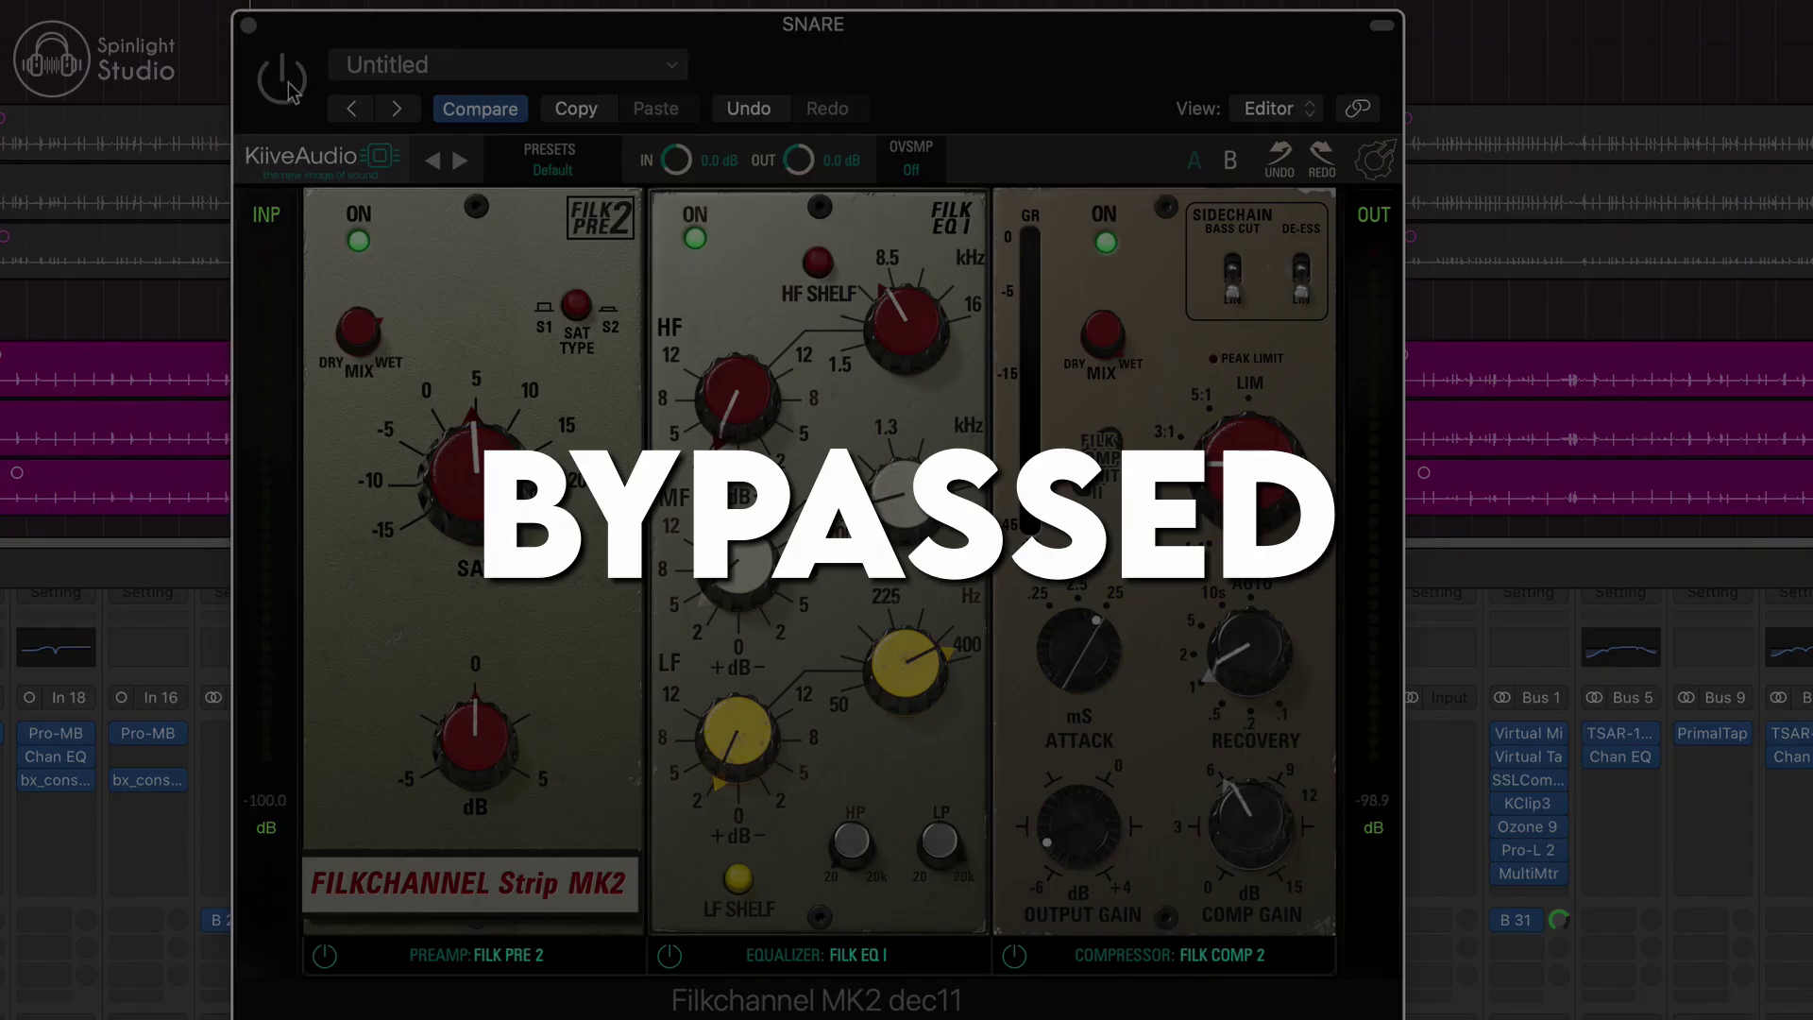
click(284, 83)
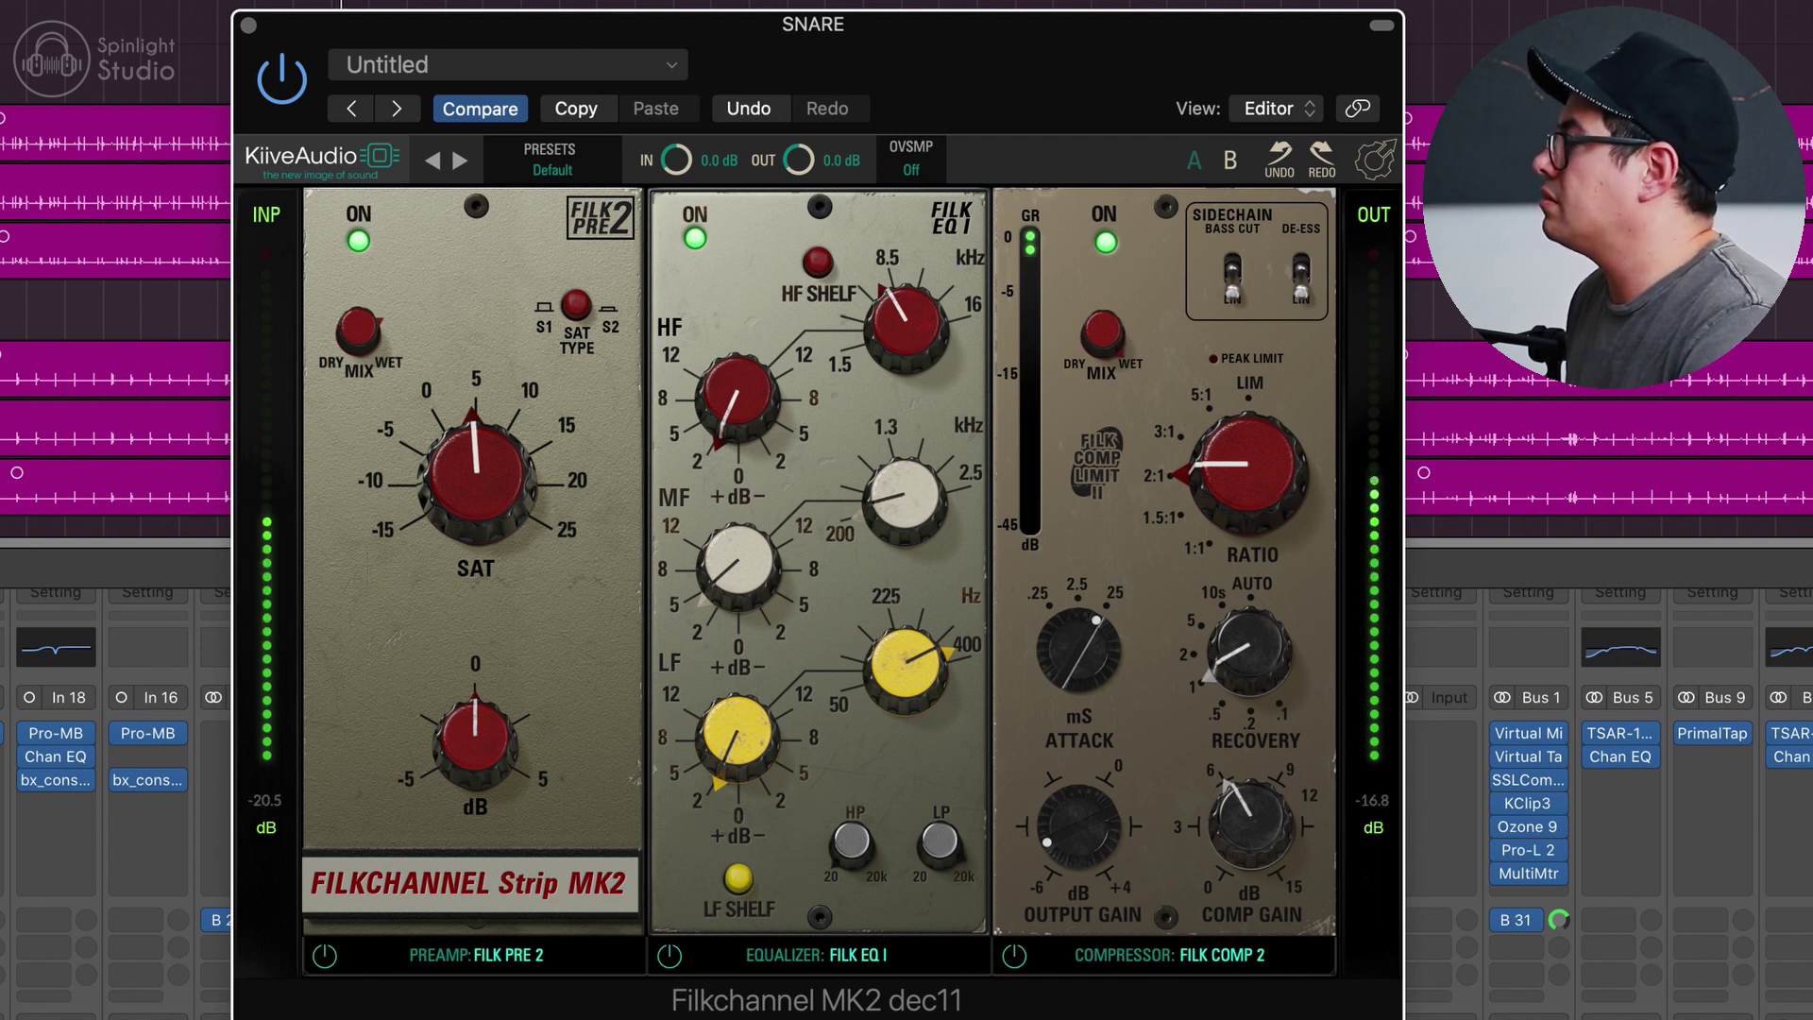
key(space)
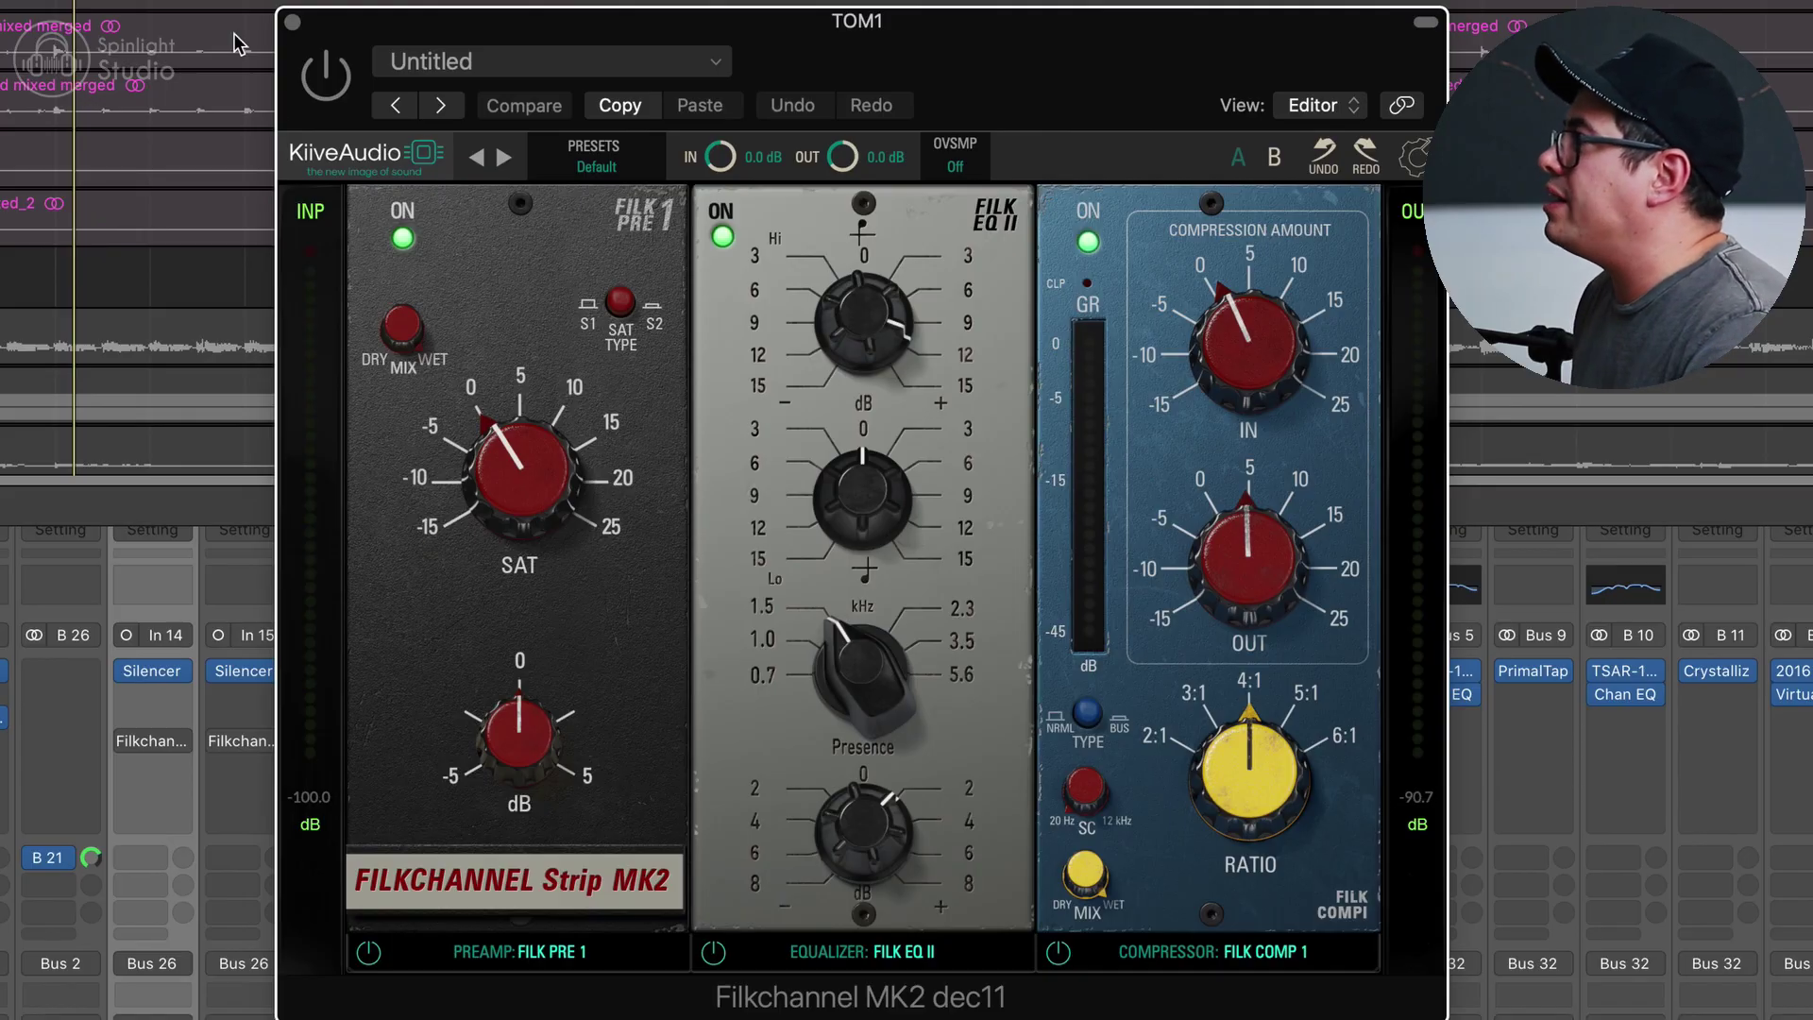
- Activate the Filkchannel MK2 on TOM1, and inspect the FILK EQ II's Hi band knob
click(326, 75)
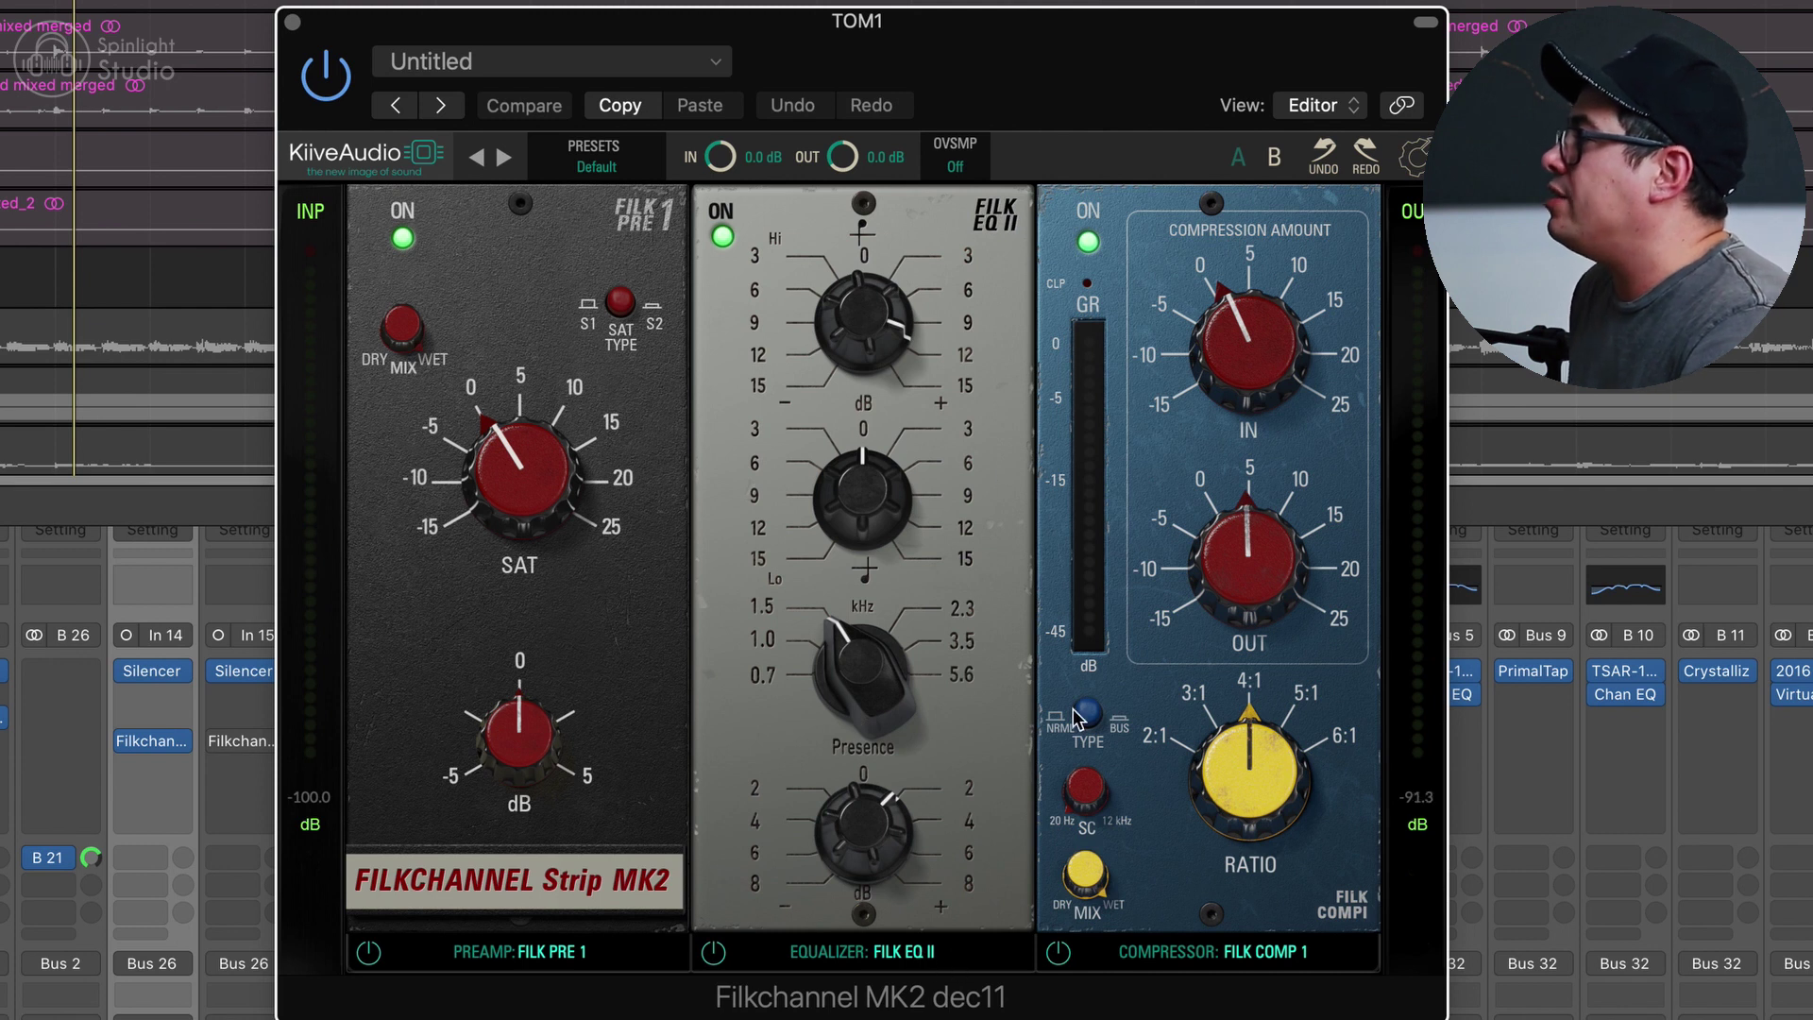
drag(888, 335, 879, 316)
mouse_move(878, 316)
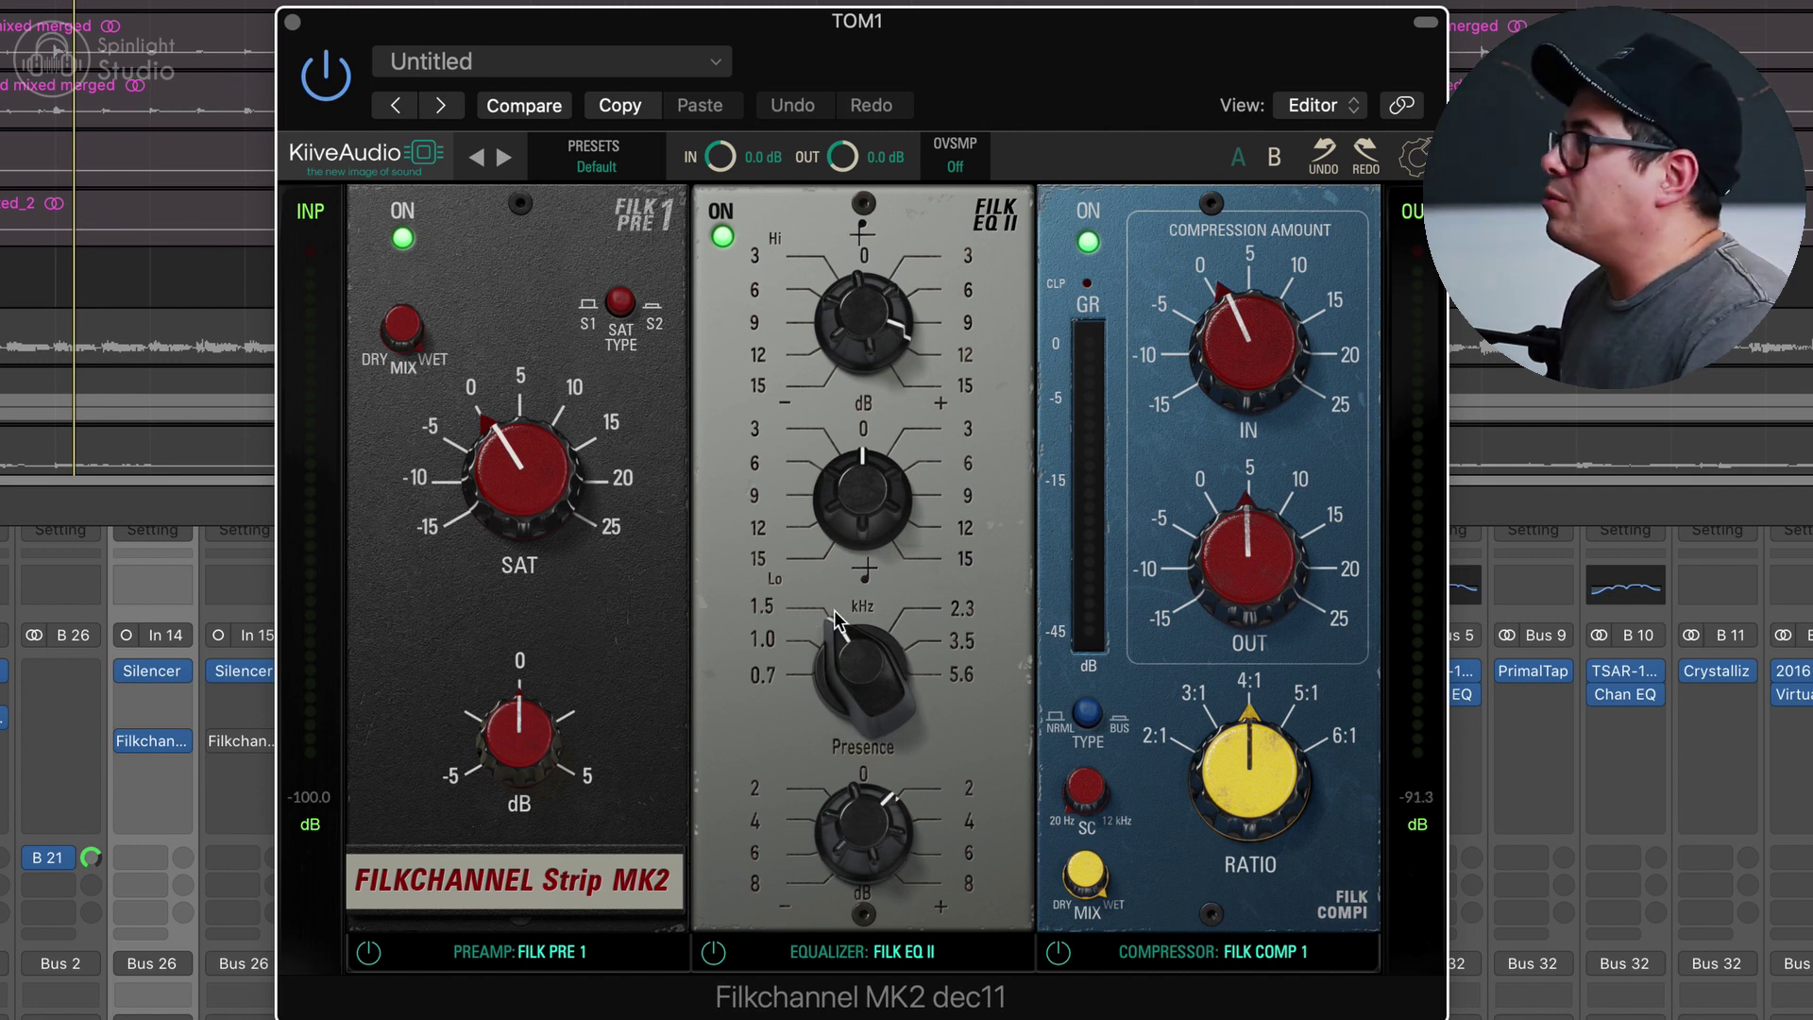
- Play TOM1 and compare the FILK EQ II module off and on
key(space)
click(722, 238)
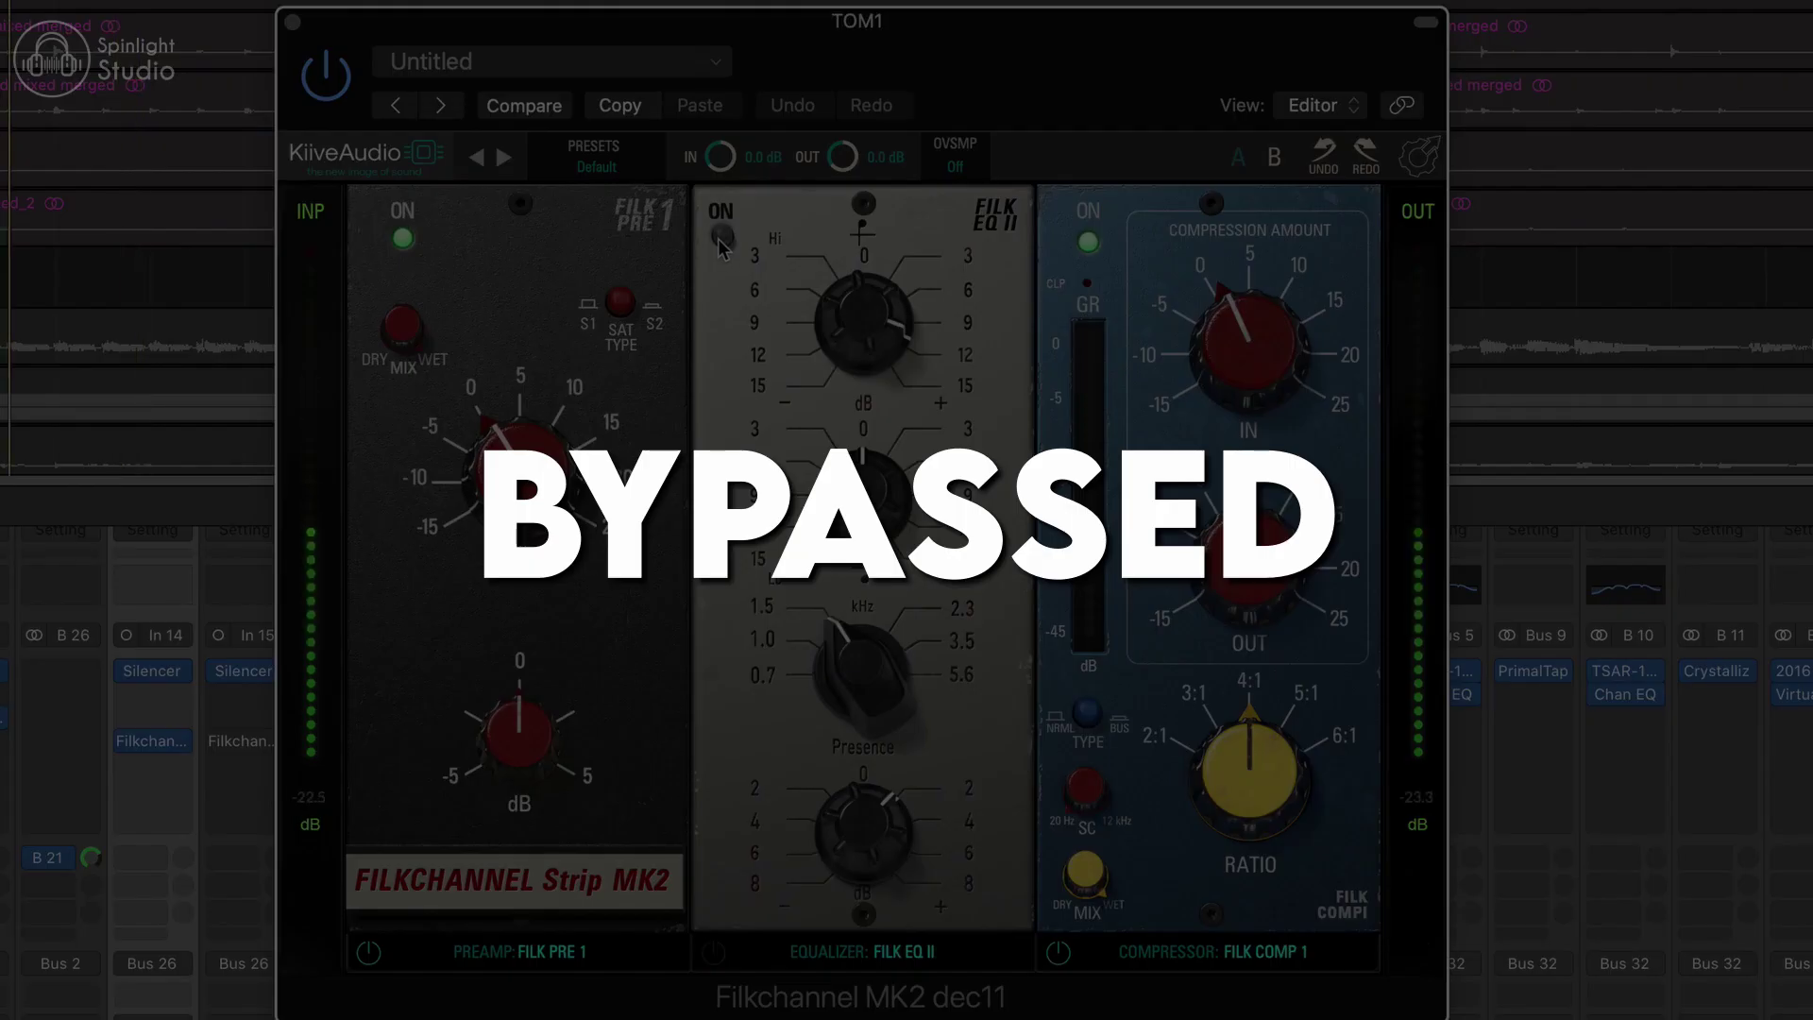
click(722, 238)
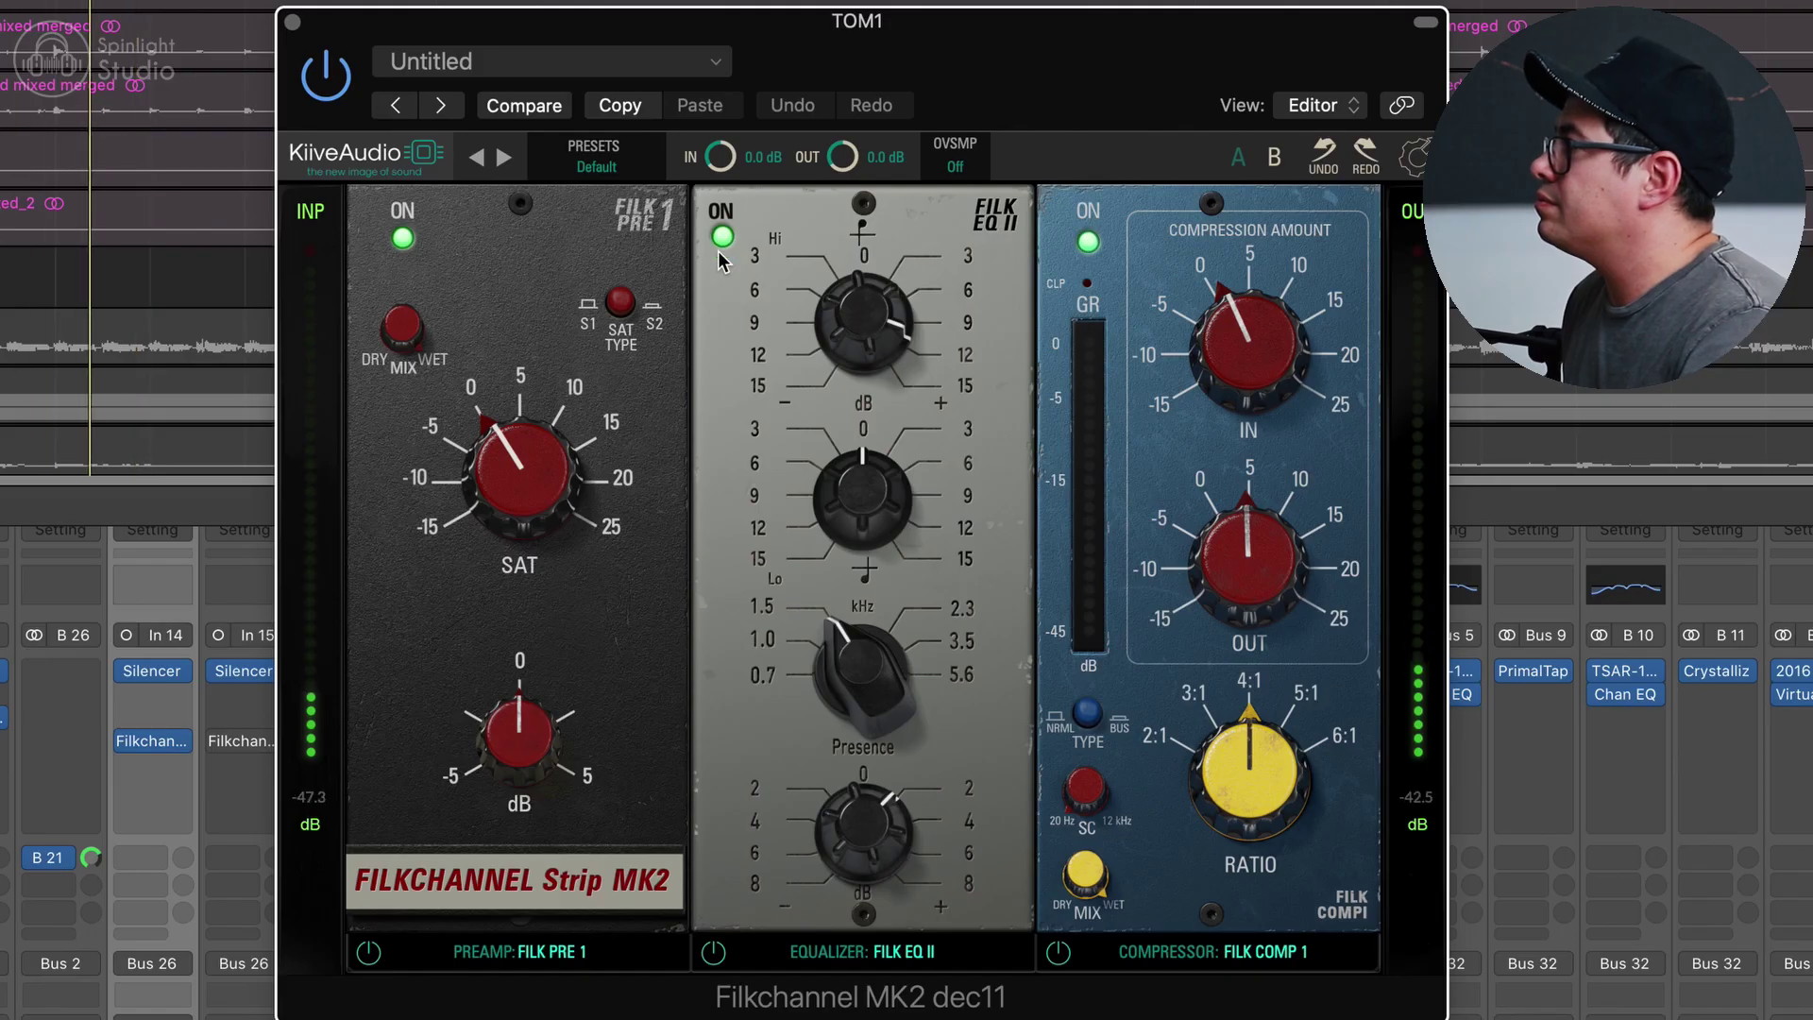
click(721, 238)
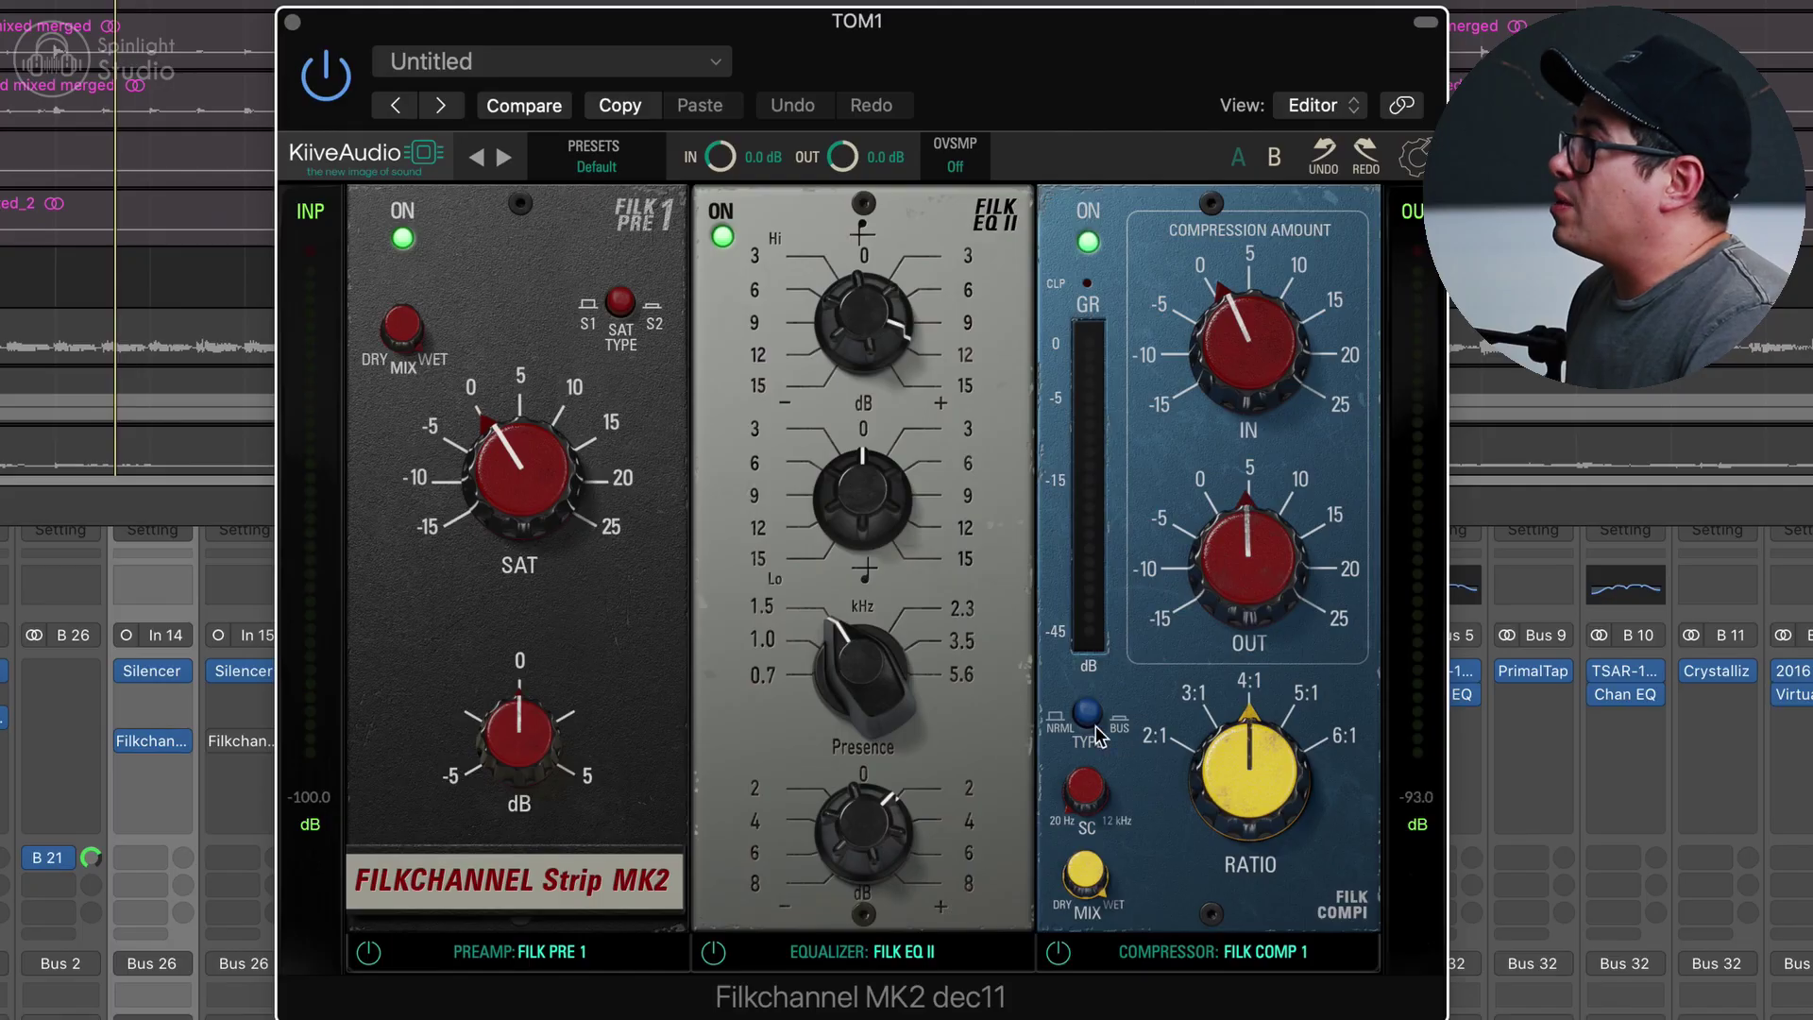
- Examine the TYPE switch of TOM1's FILK COMP 1, and compare the whole Filkchannel bypassed and active during playback
click(1093, 720)
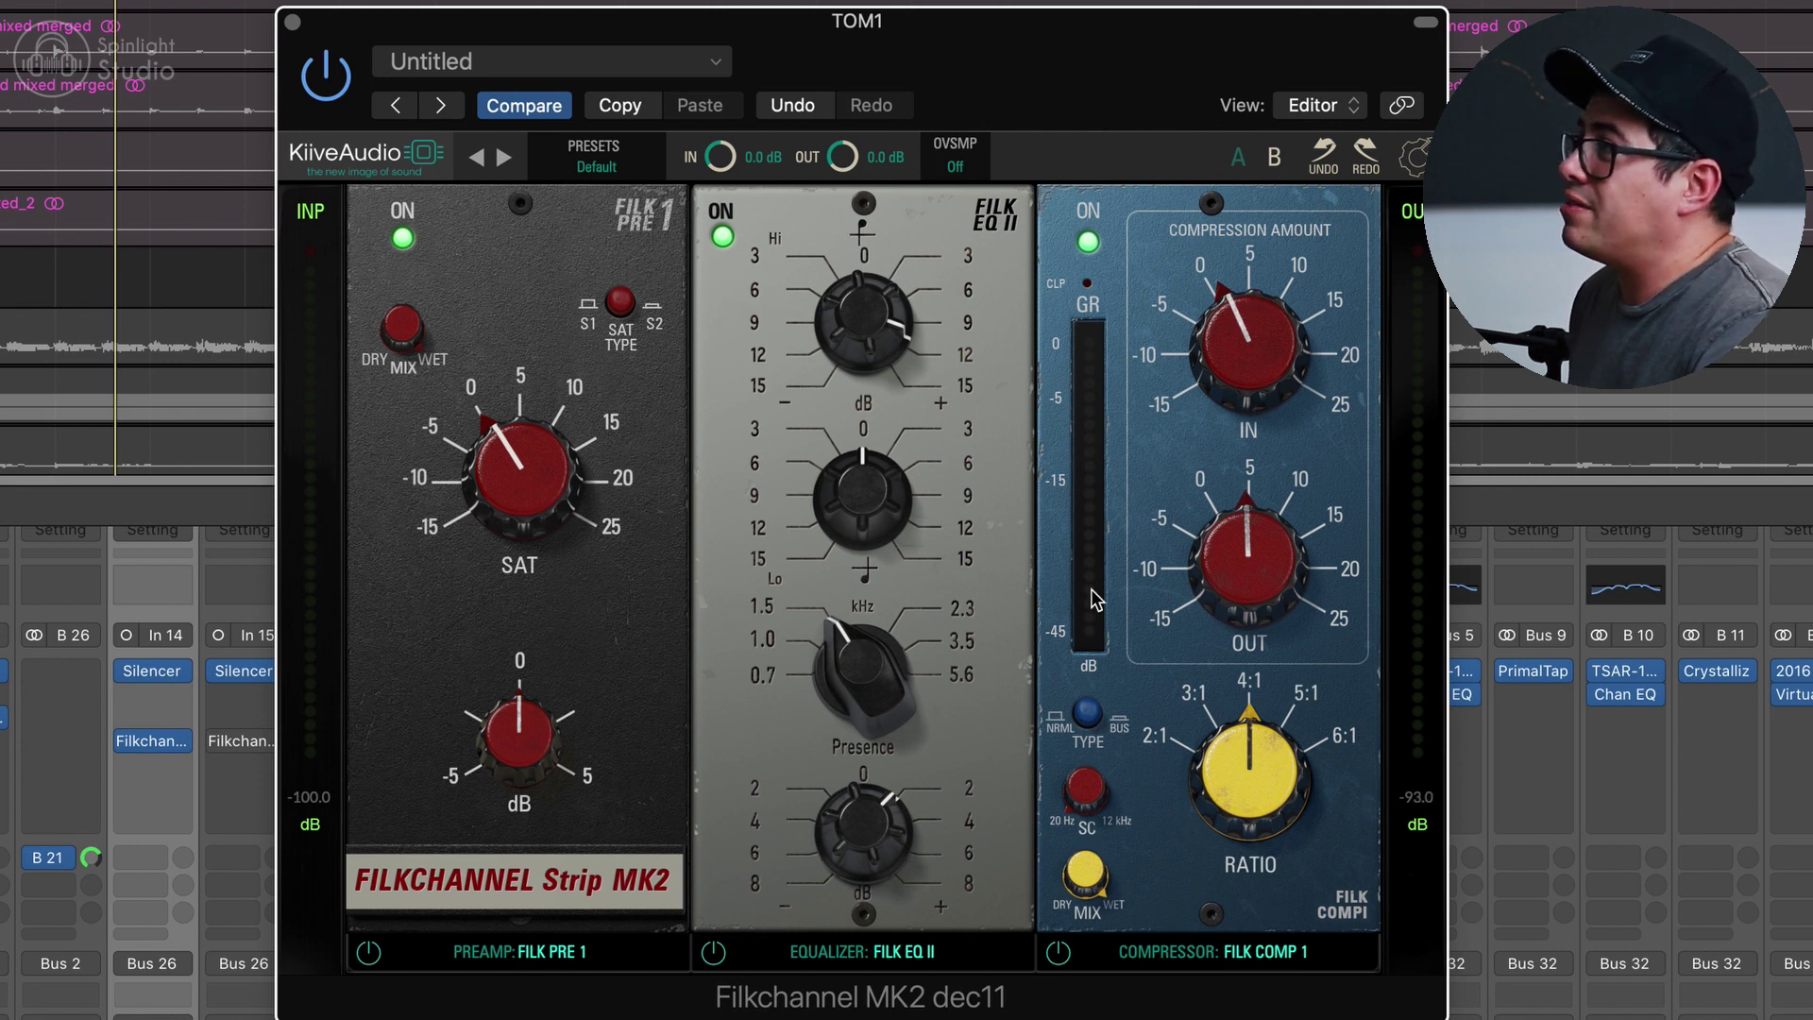
click(327, 77)
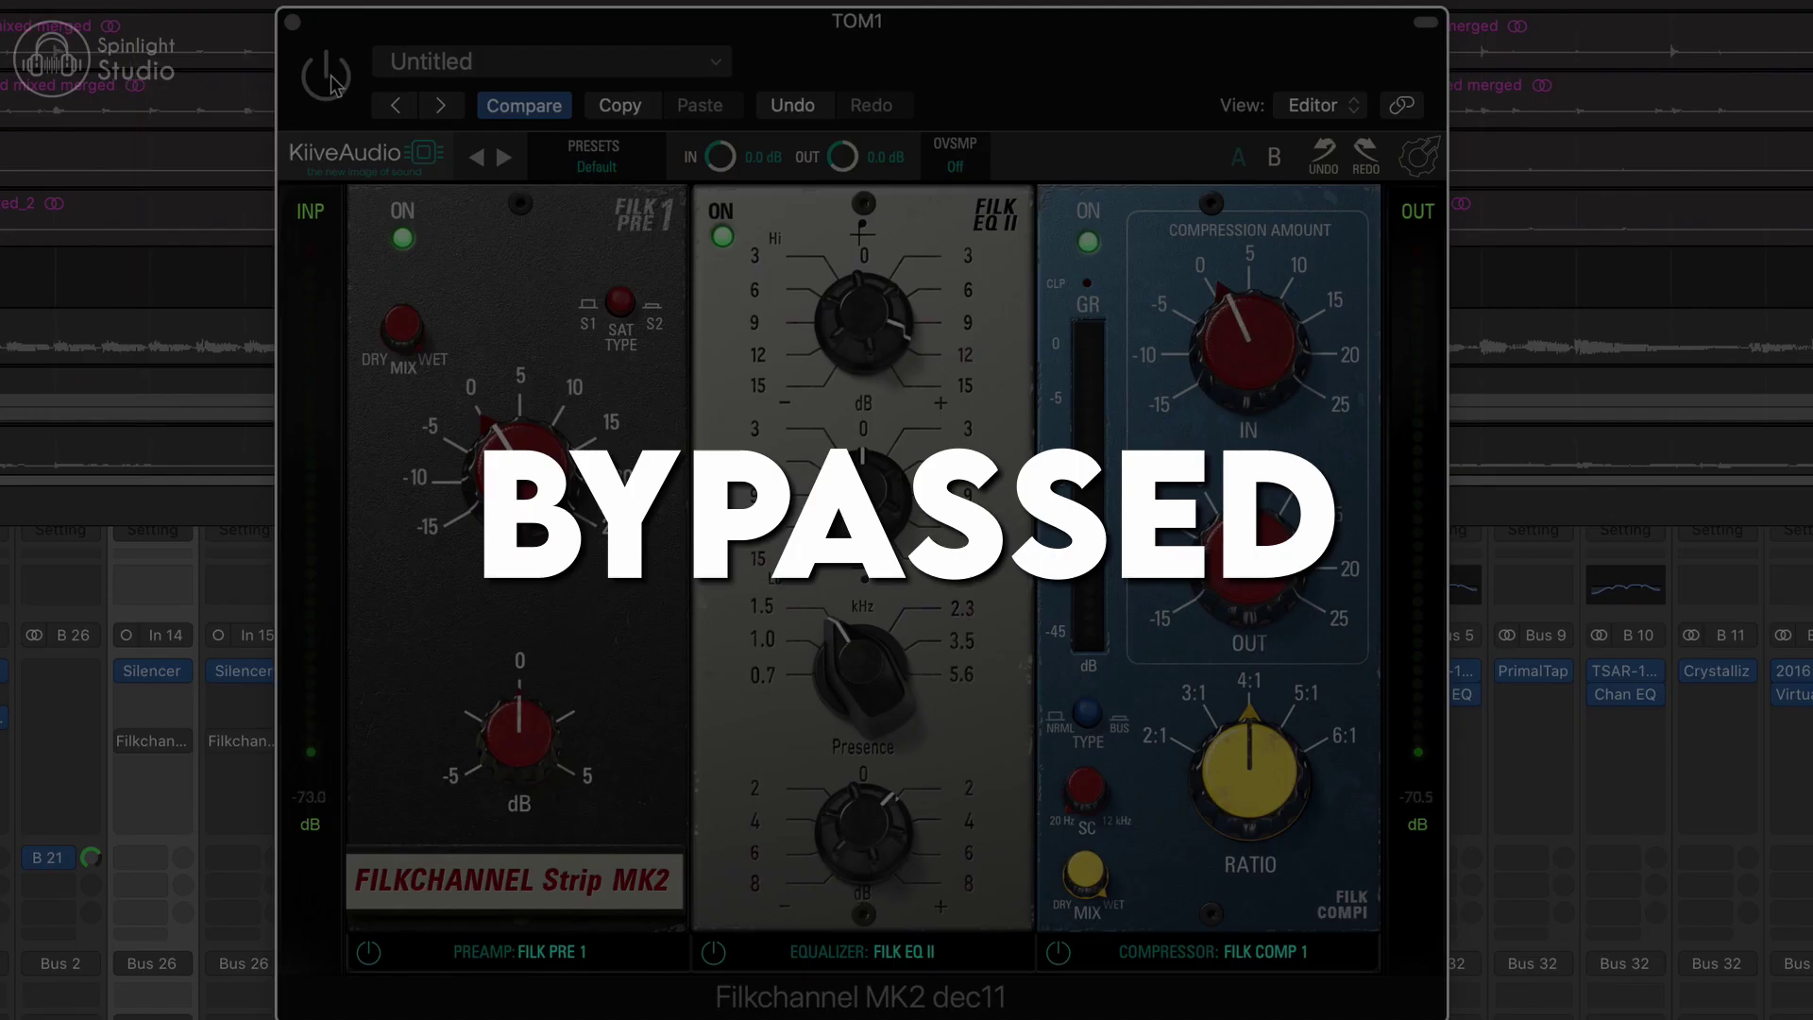
click(327, 78)
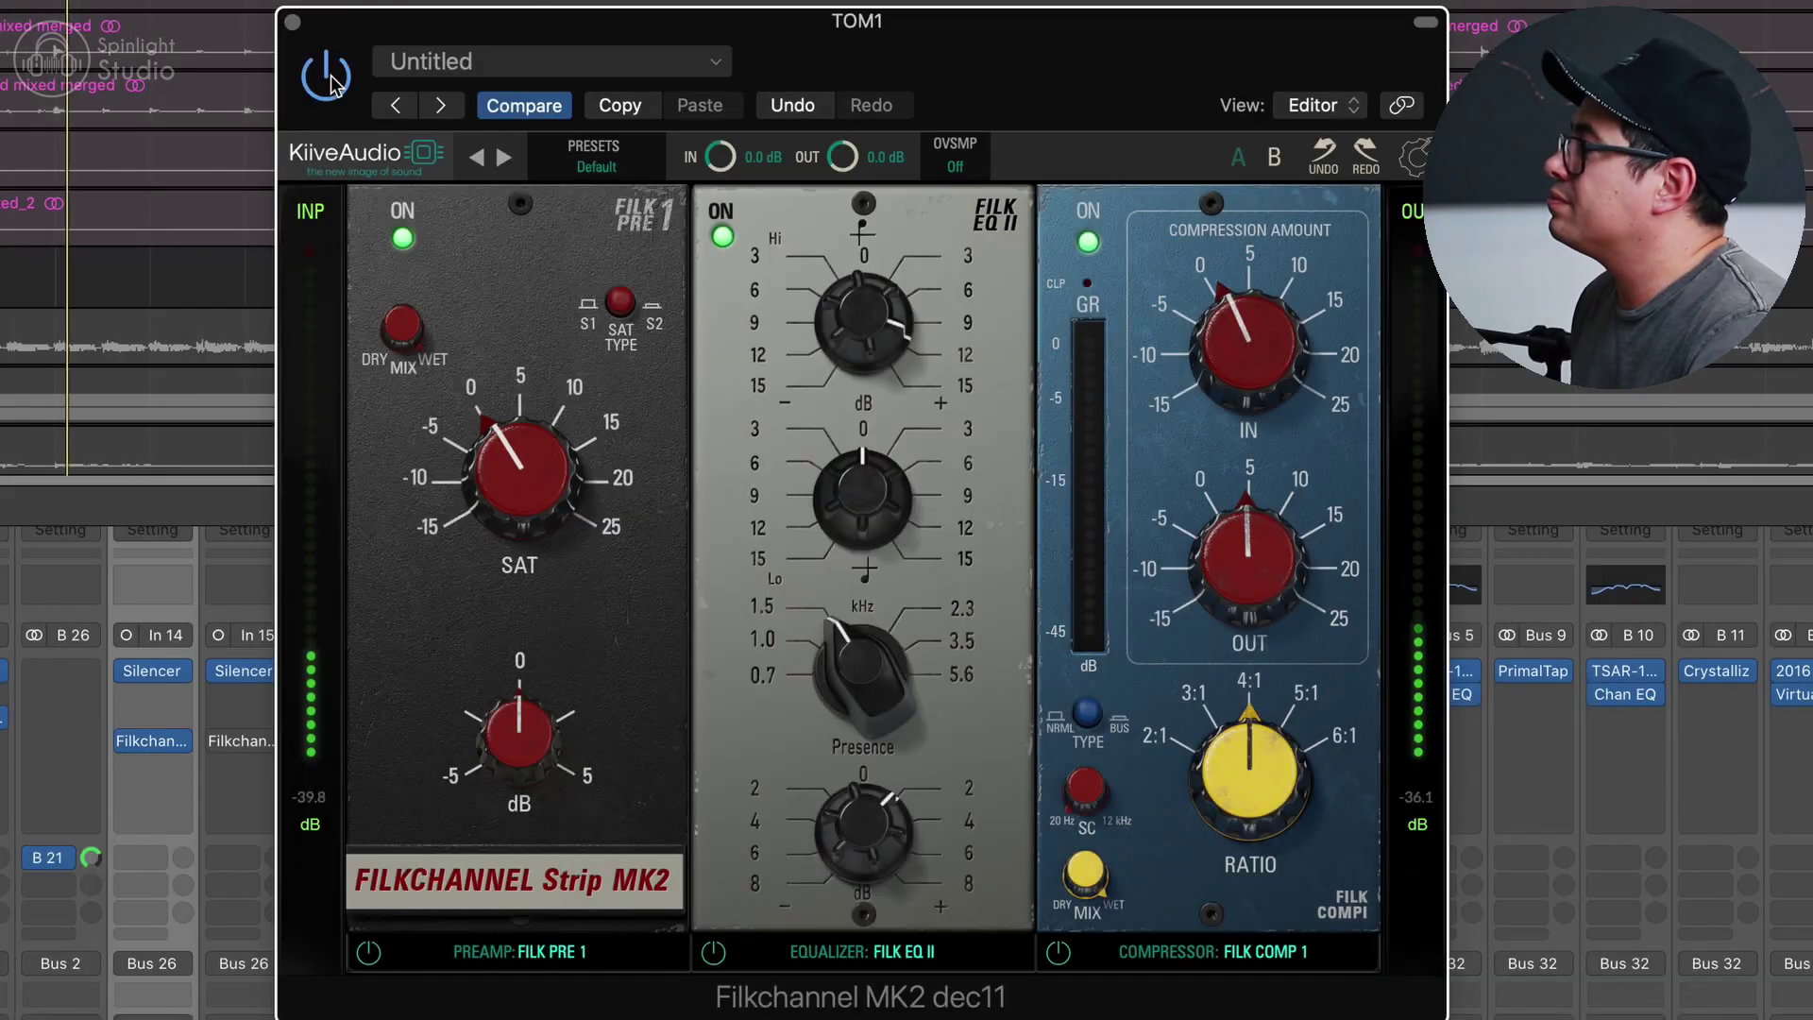
click(328, 80)
click(328, 79)
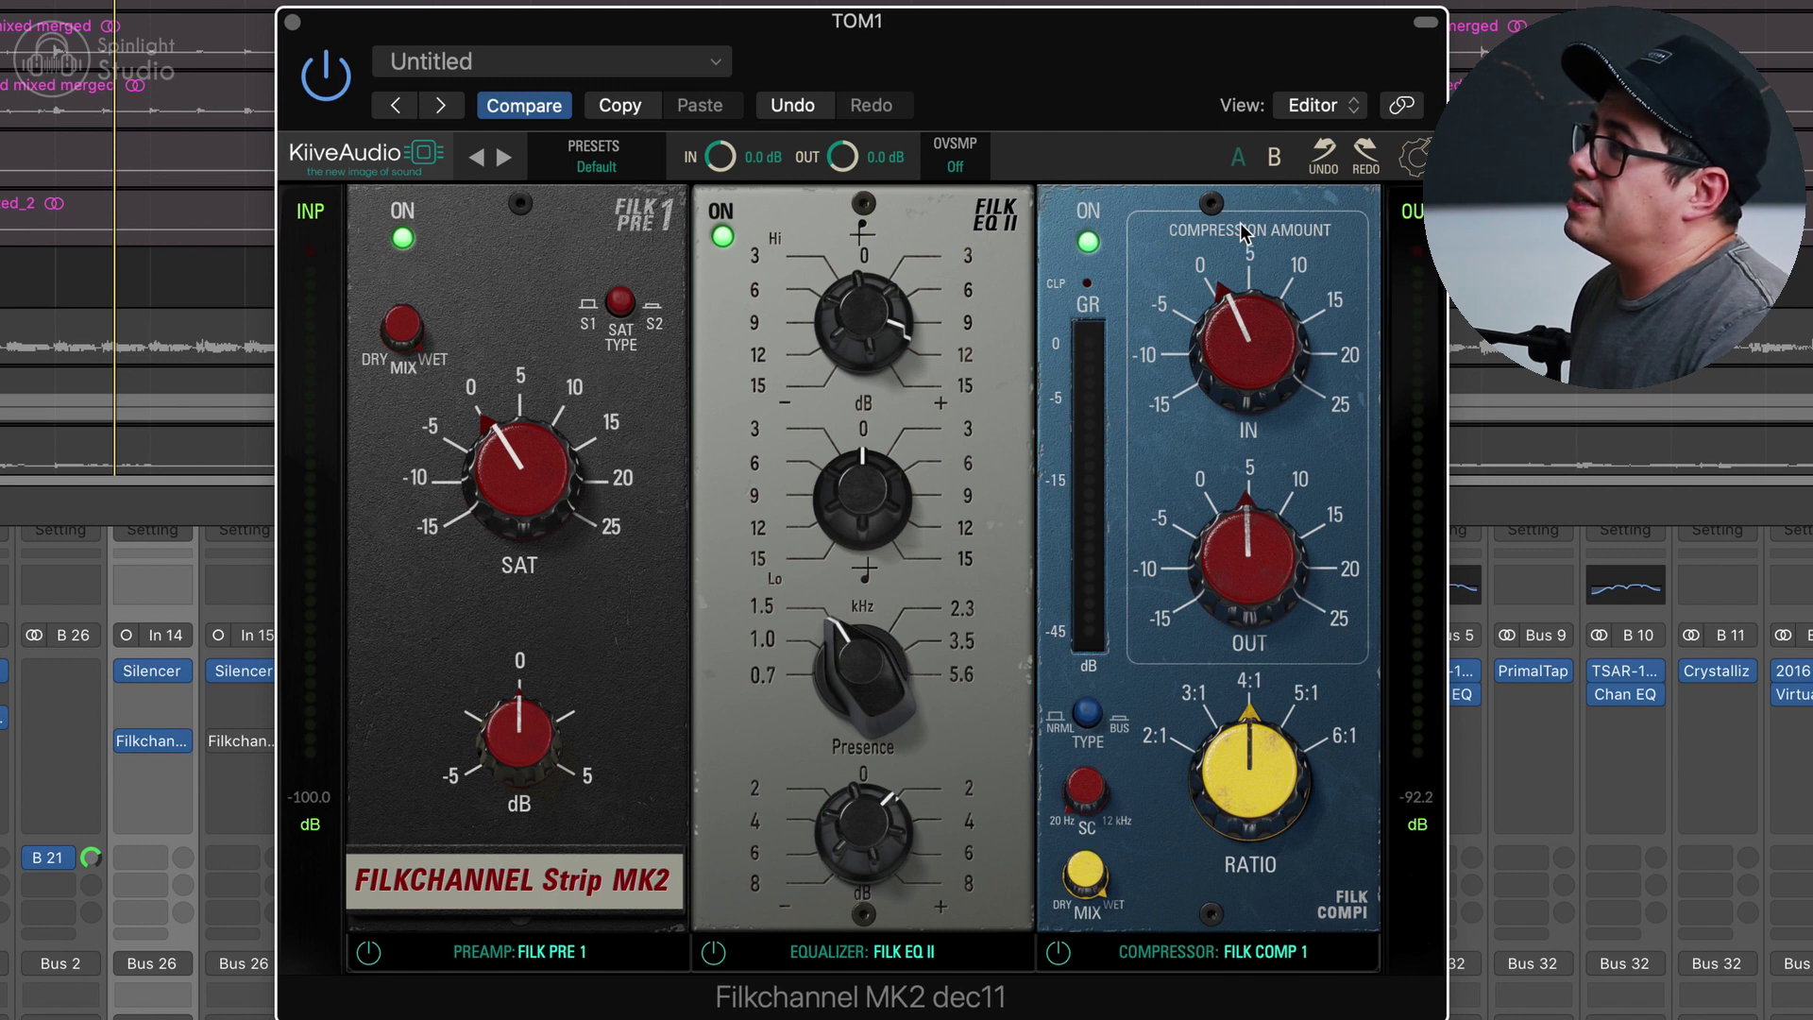
- Inspect the compression amount section of TOM1's FILK COMP 1 and the FILK EQ II's Hi knob on TOM2
mouse_move(1243, 231)
mouse_down()
mouse_move(567, 247)
mouse_move(1256, 250)
mouse_up()
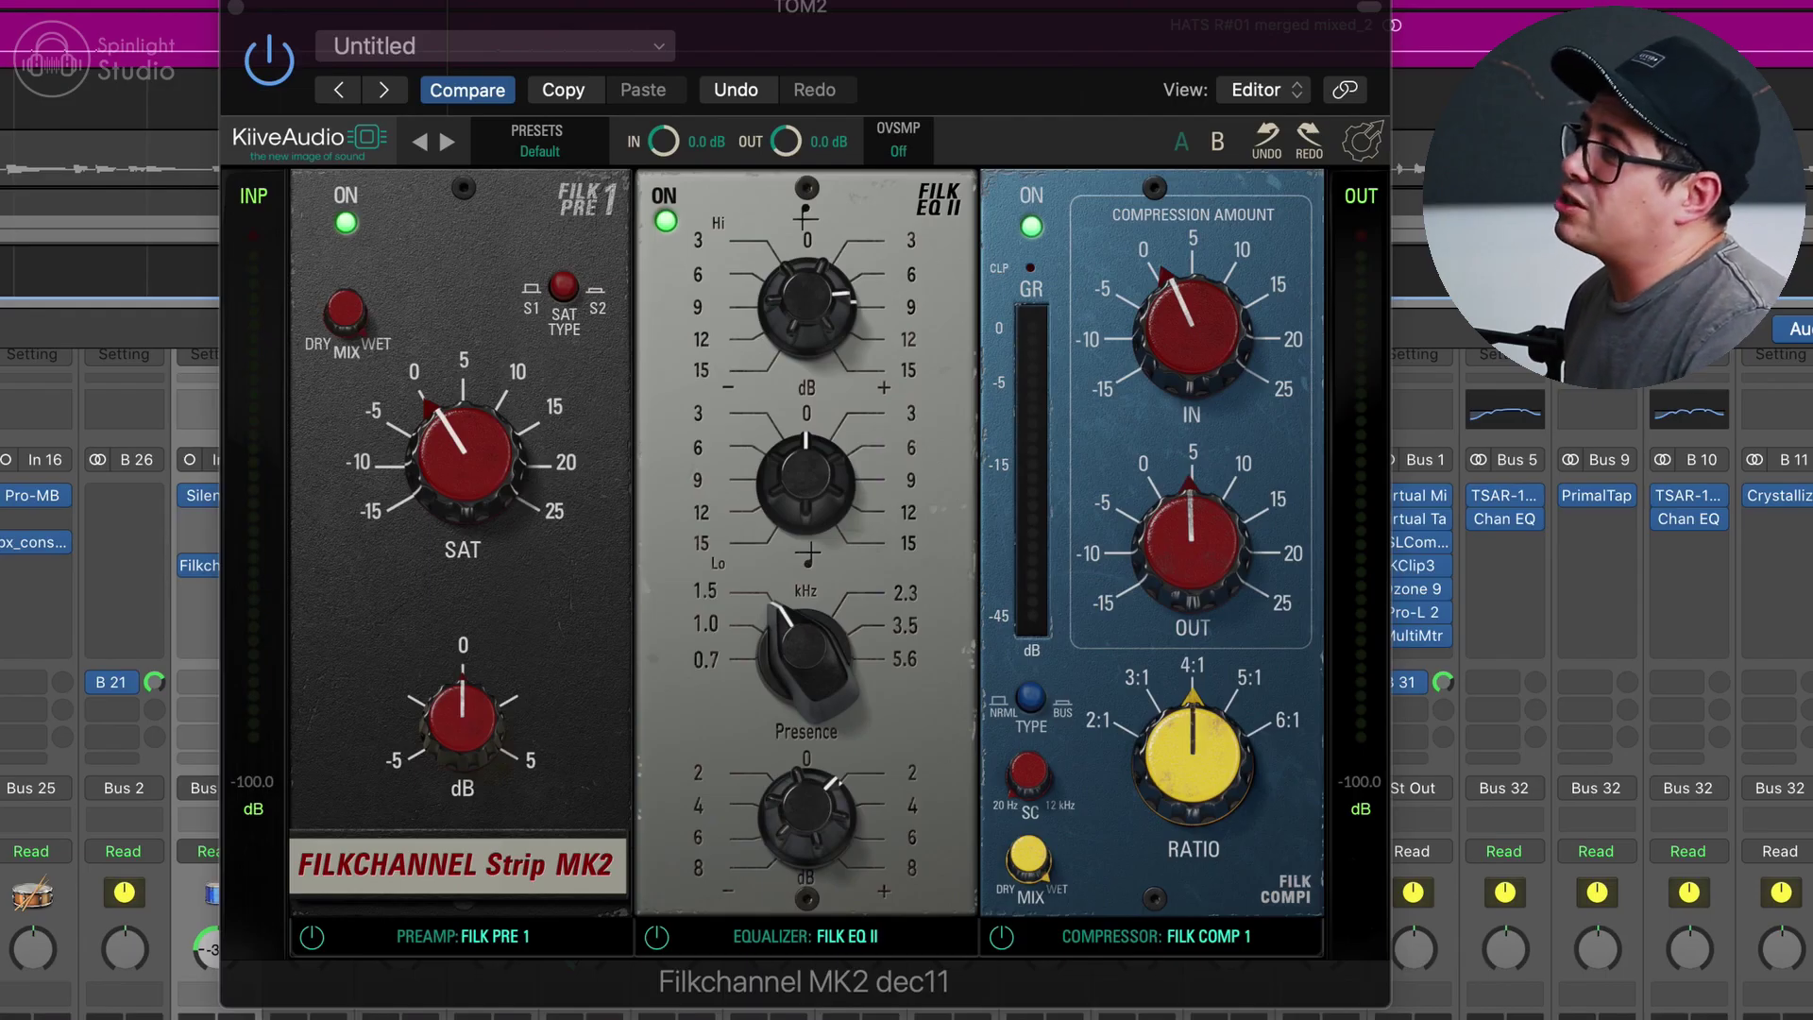
click(806, 308)
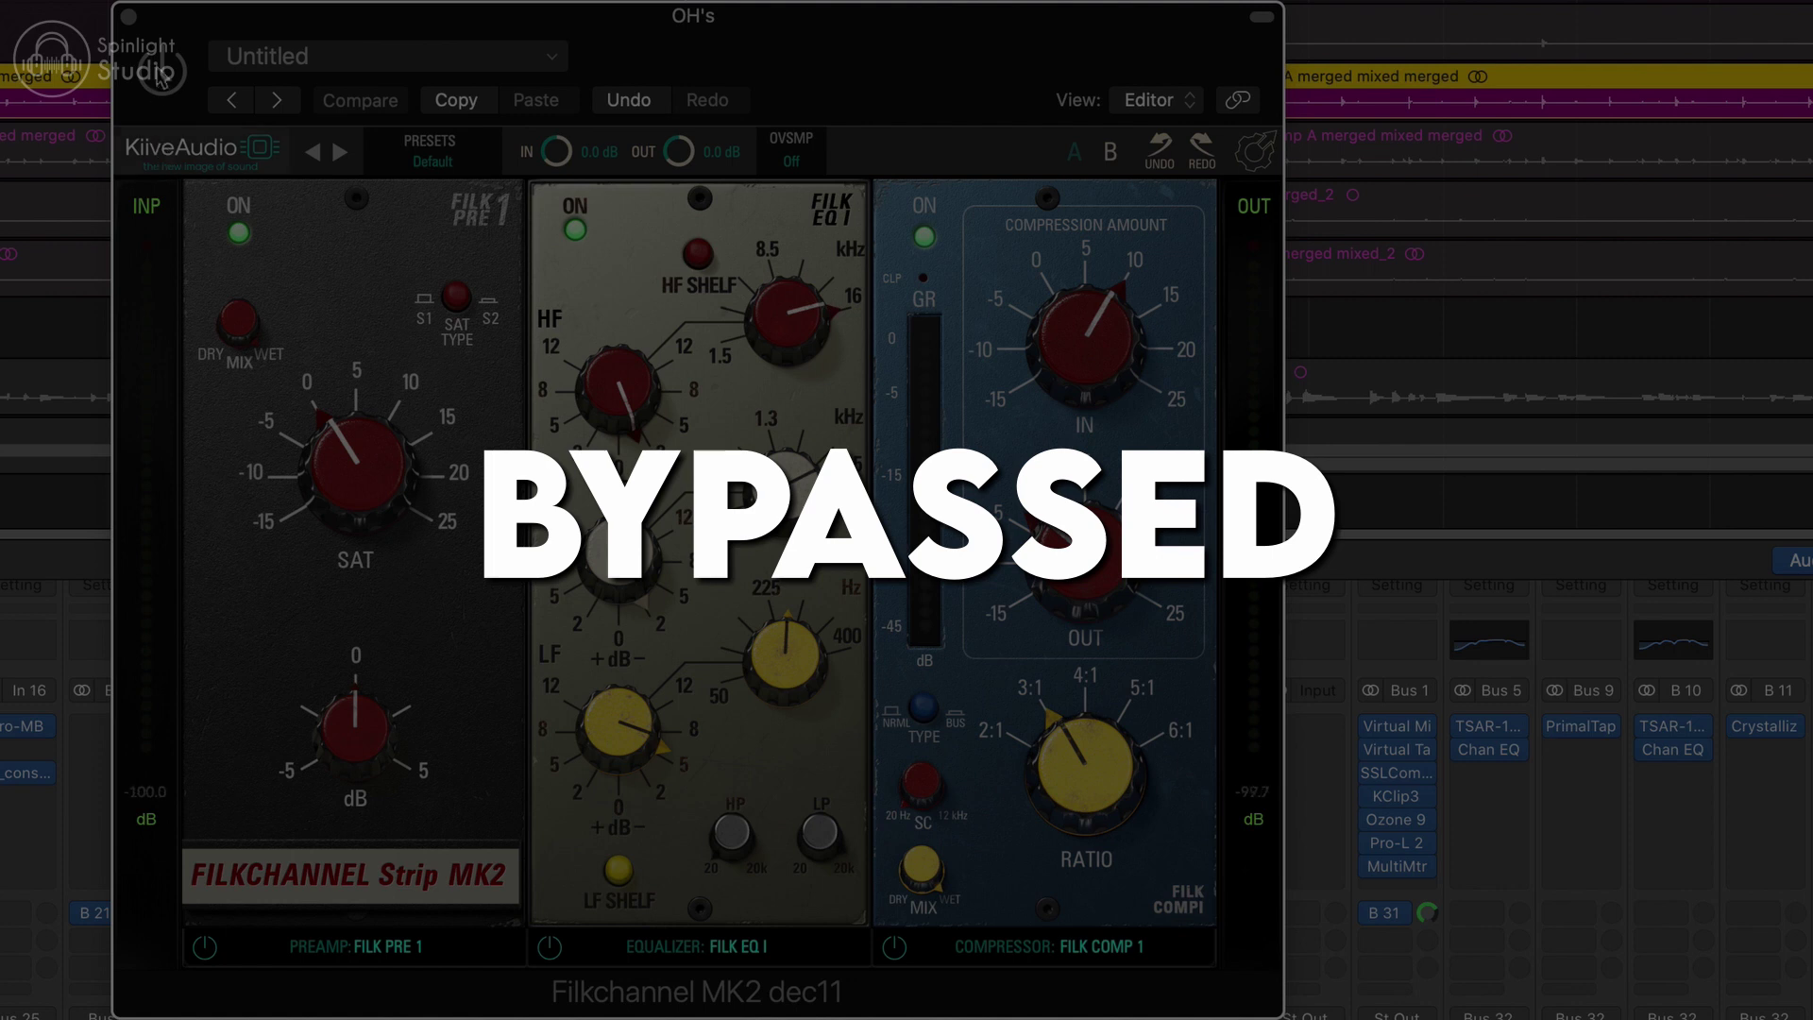
- Compare the whole Filkchannel MK2 on the overheads bypassed and active during playback
click(162, 73)
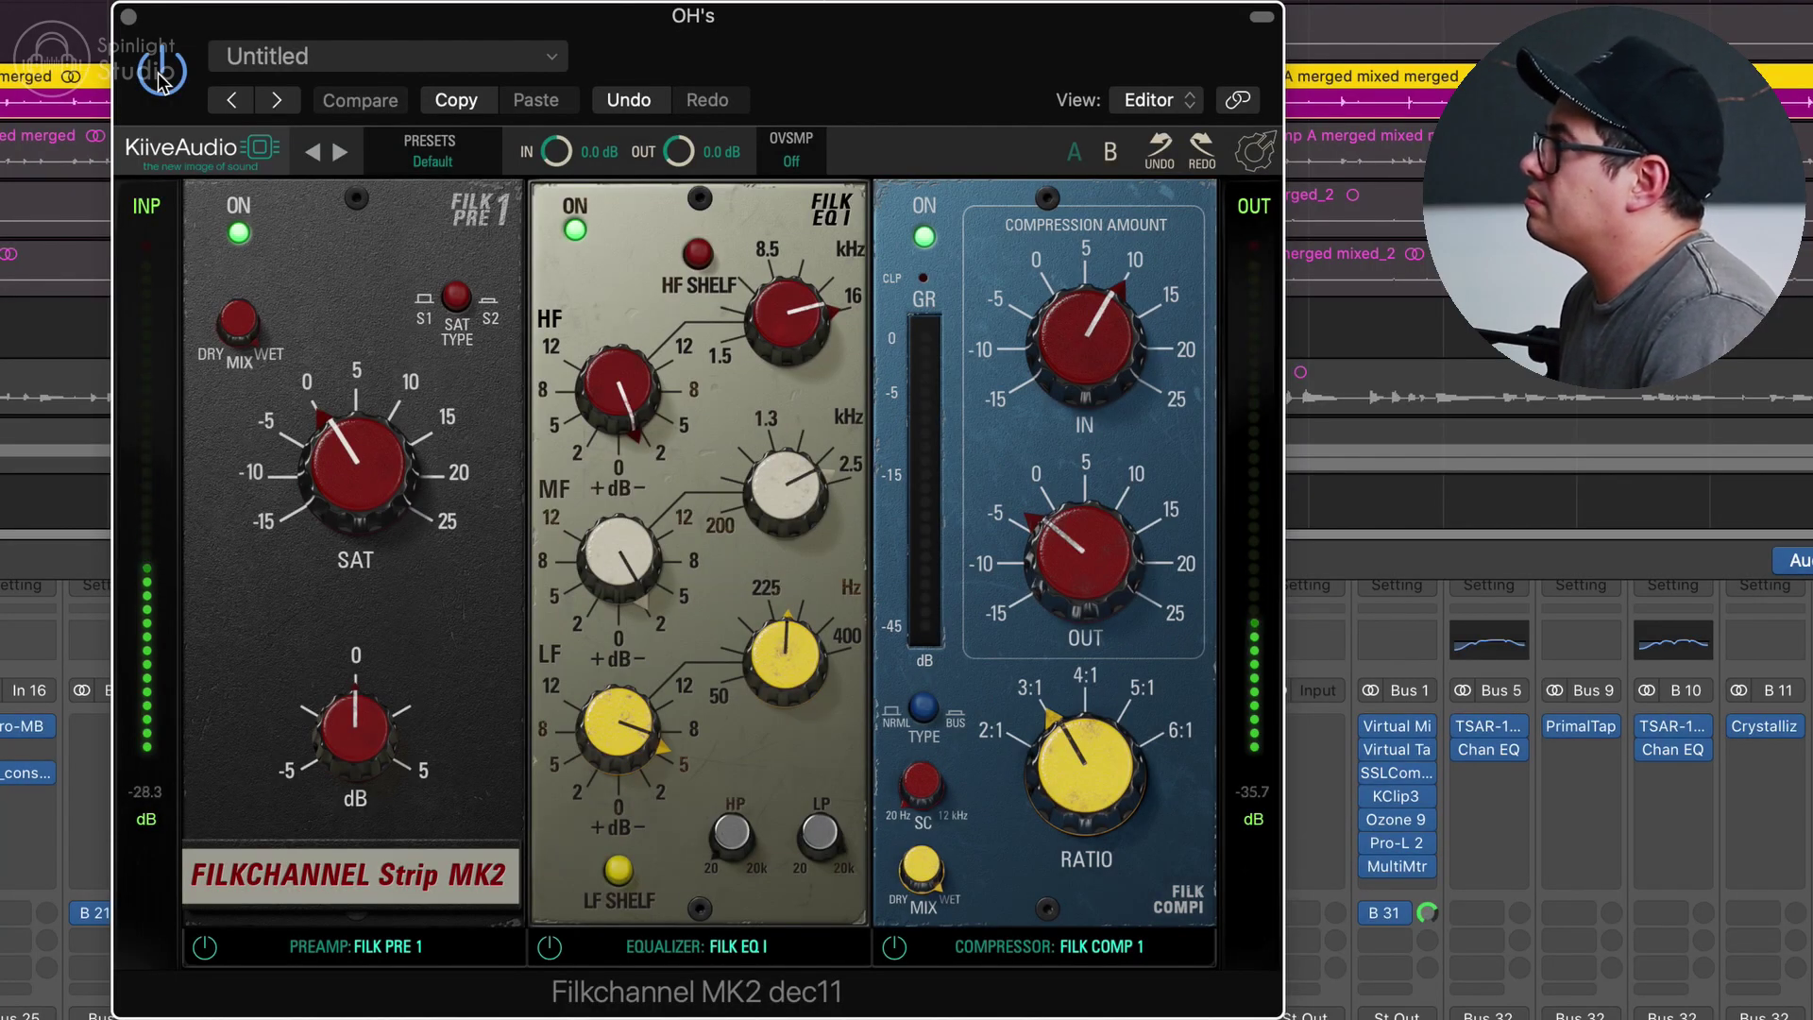
click(162, 74)
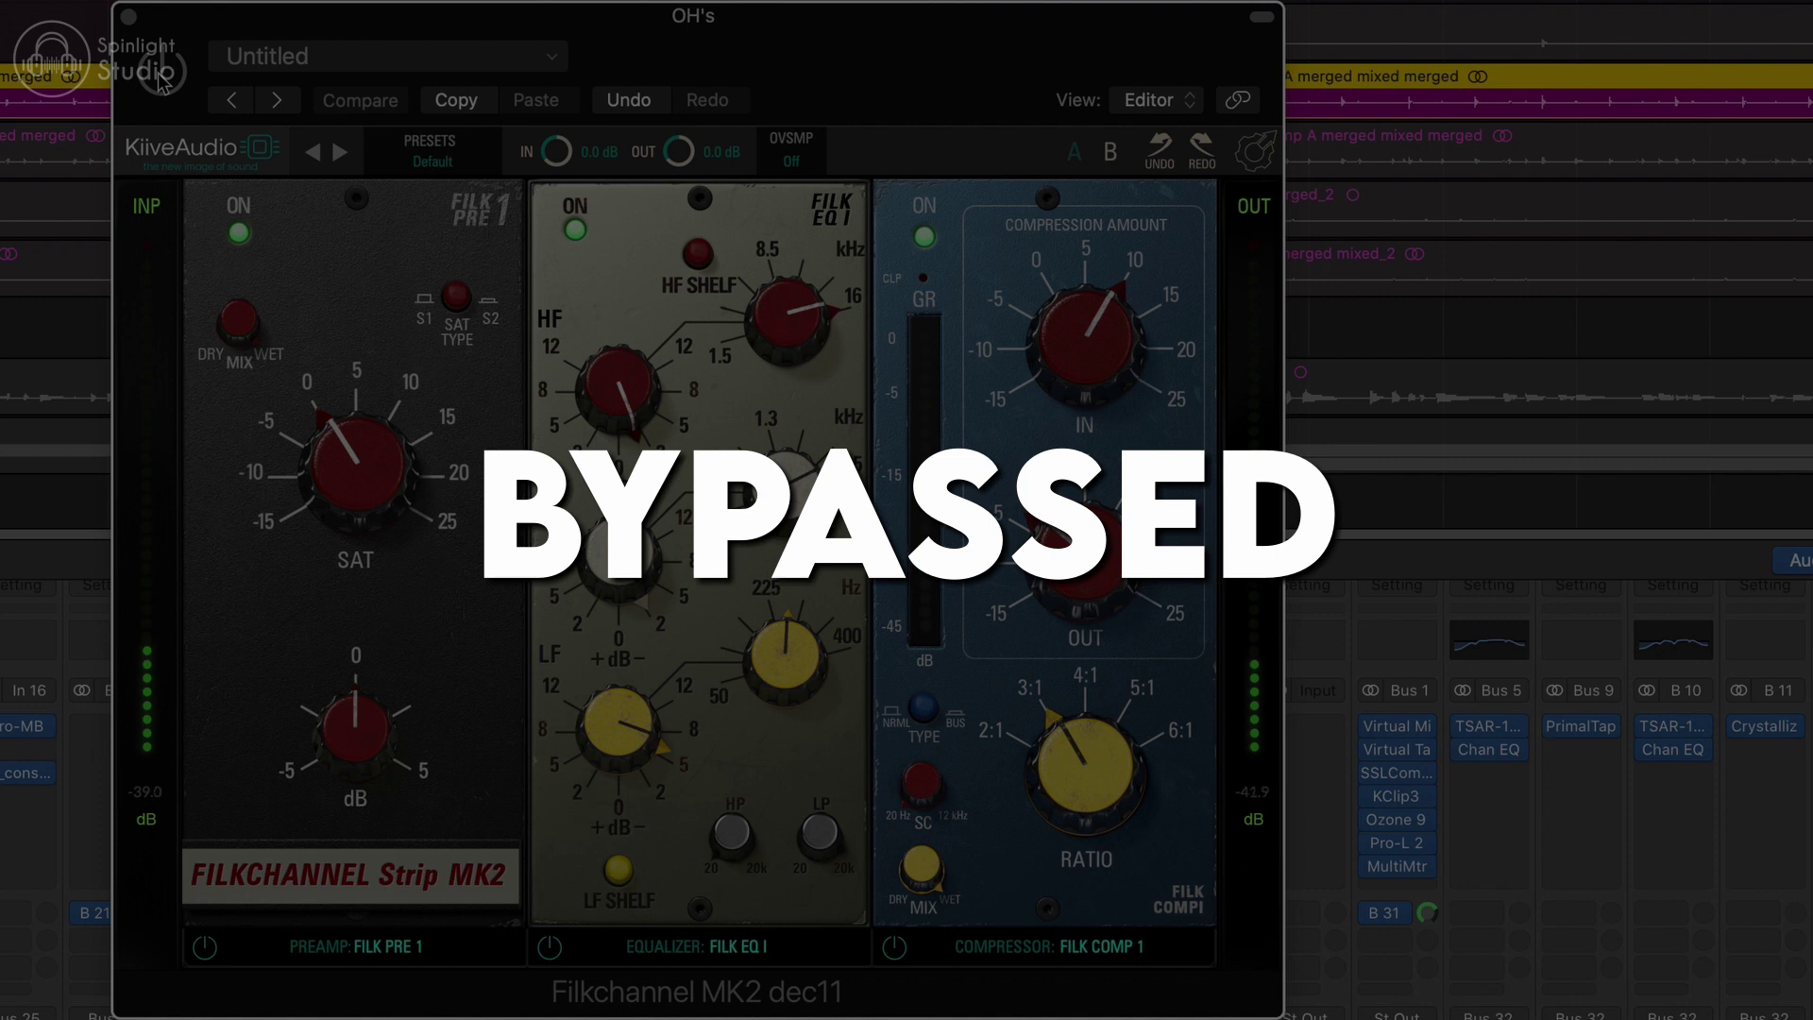
click(162, 73)
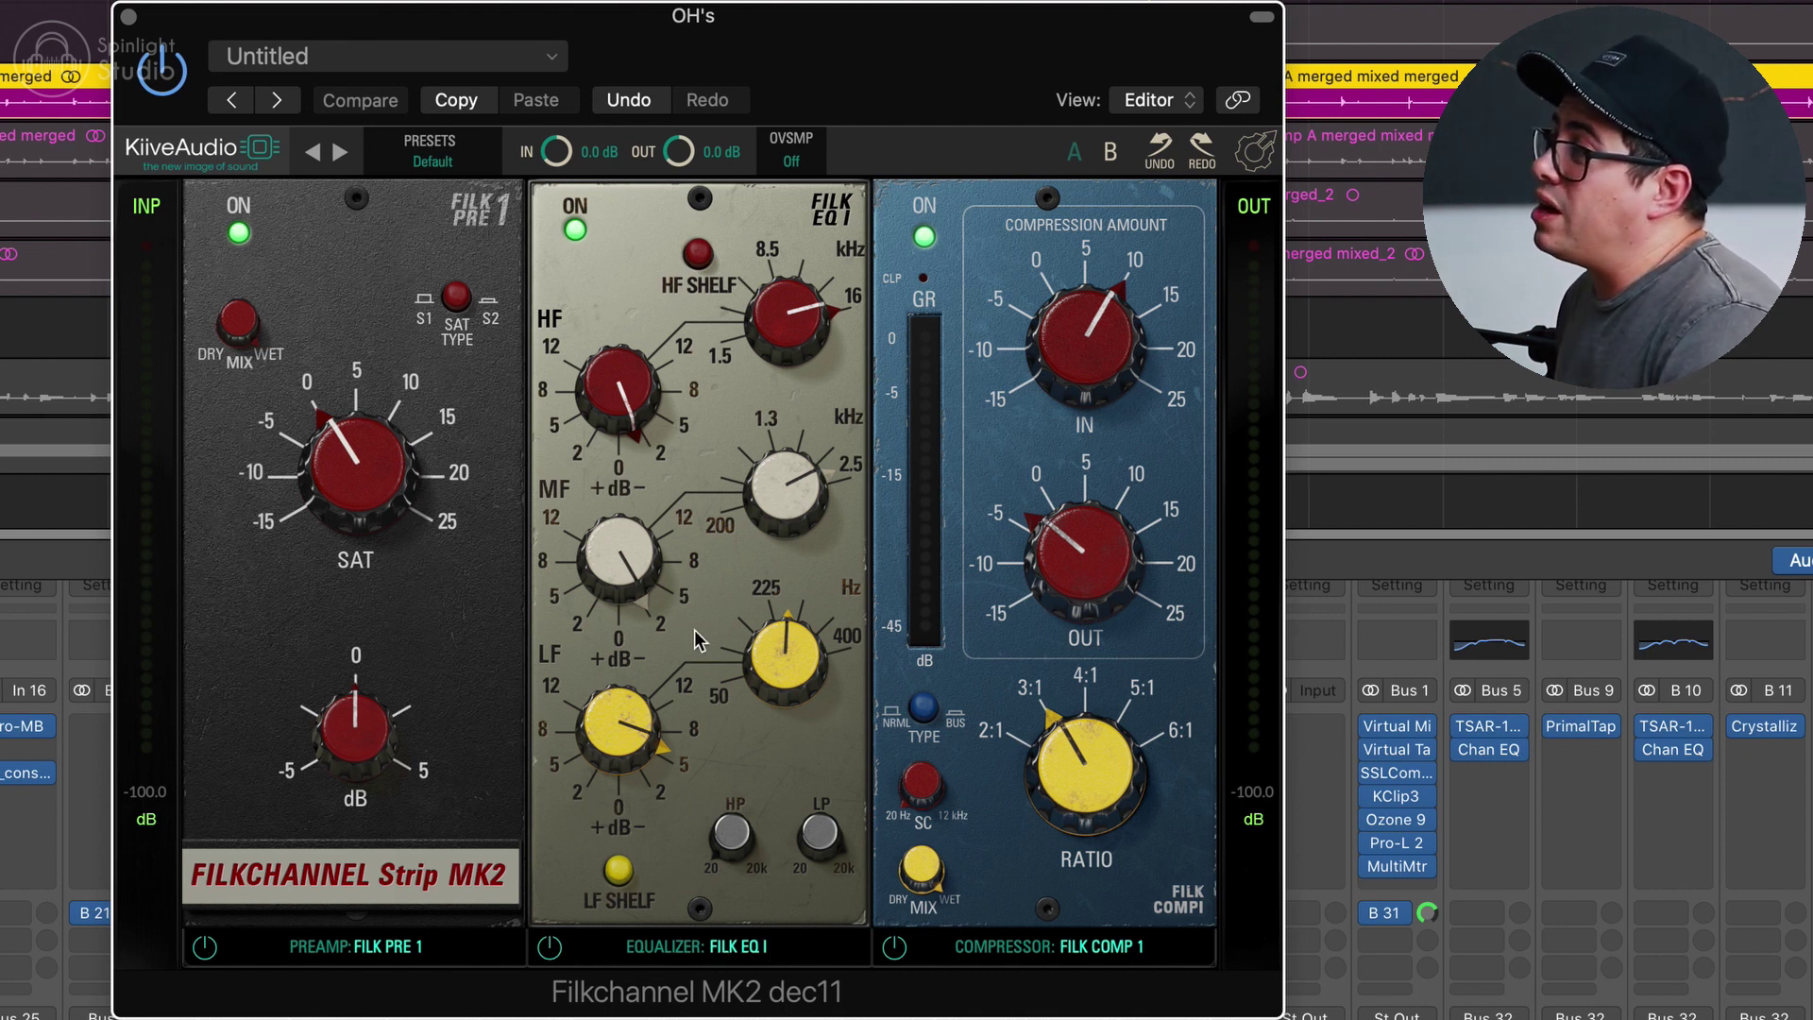
- Examine the frequency and gain knobs of the HF and LF bands on the overheads' FILK EQ I
mouse_move(803, 326)
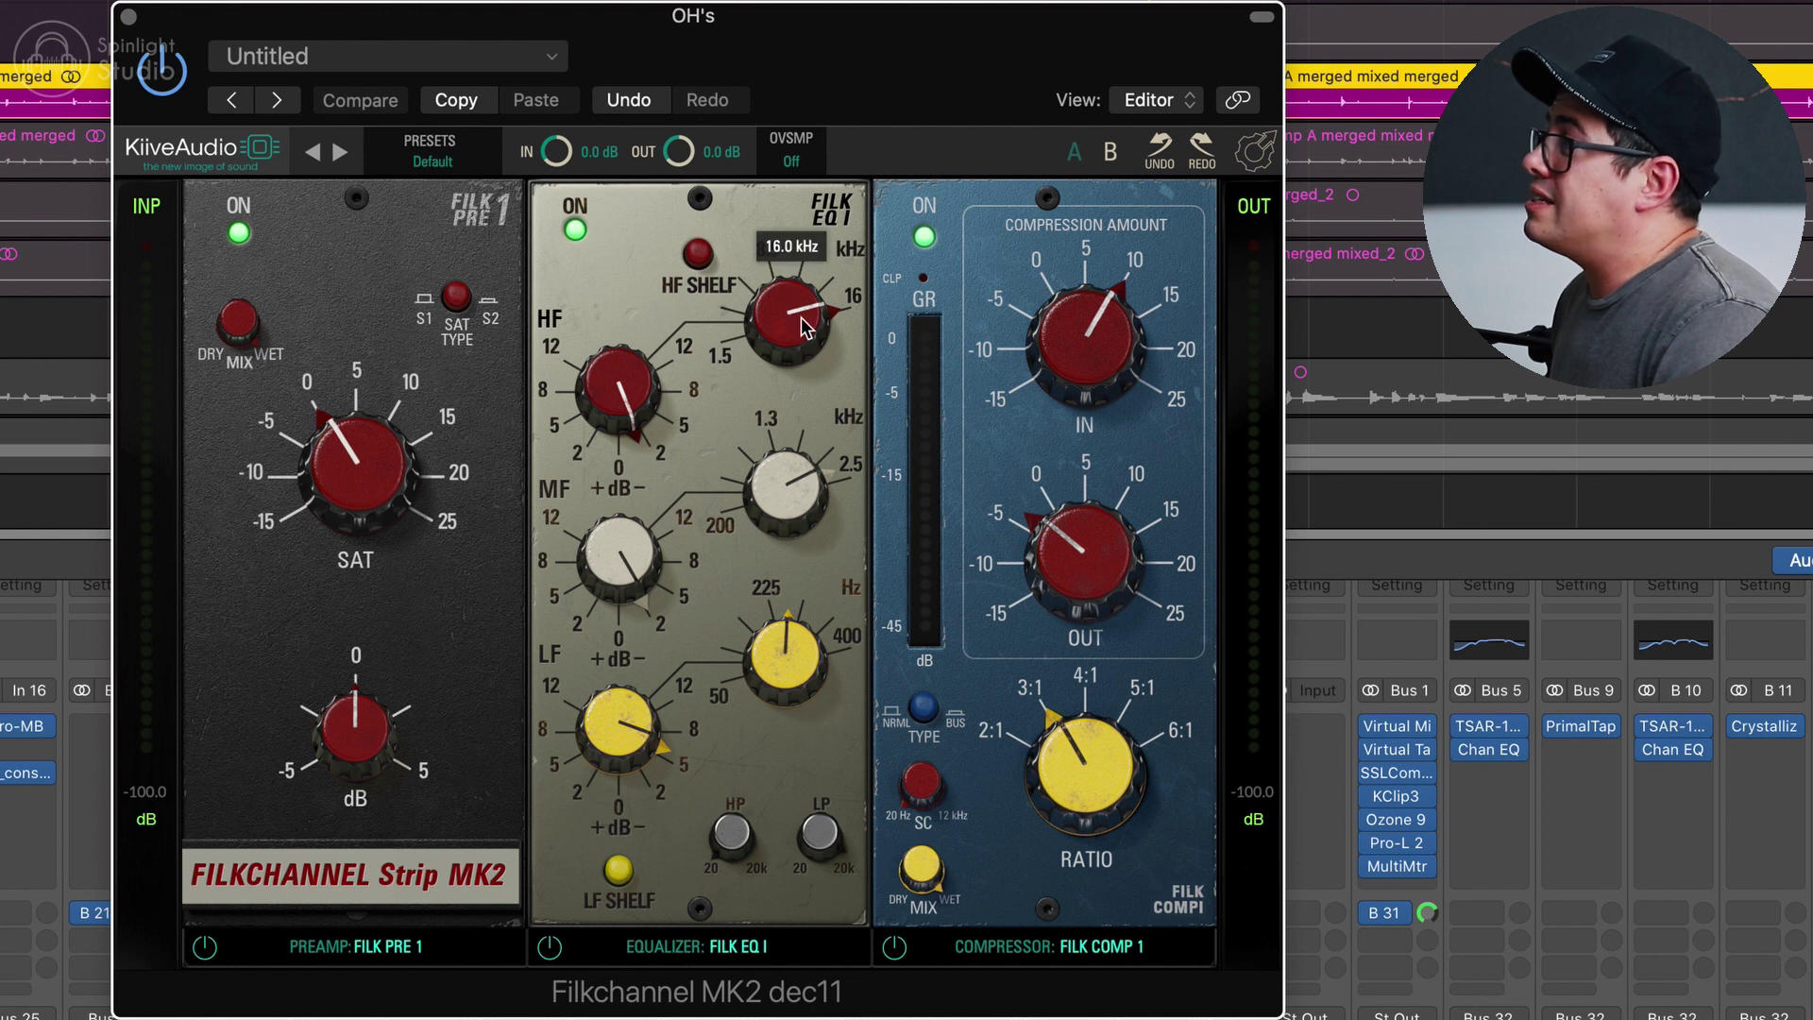
mouse_move(631, 406)
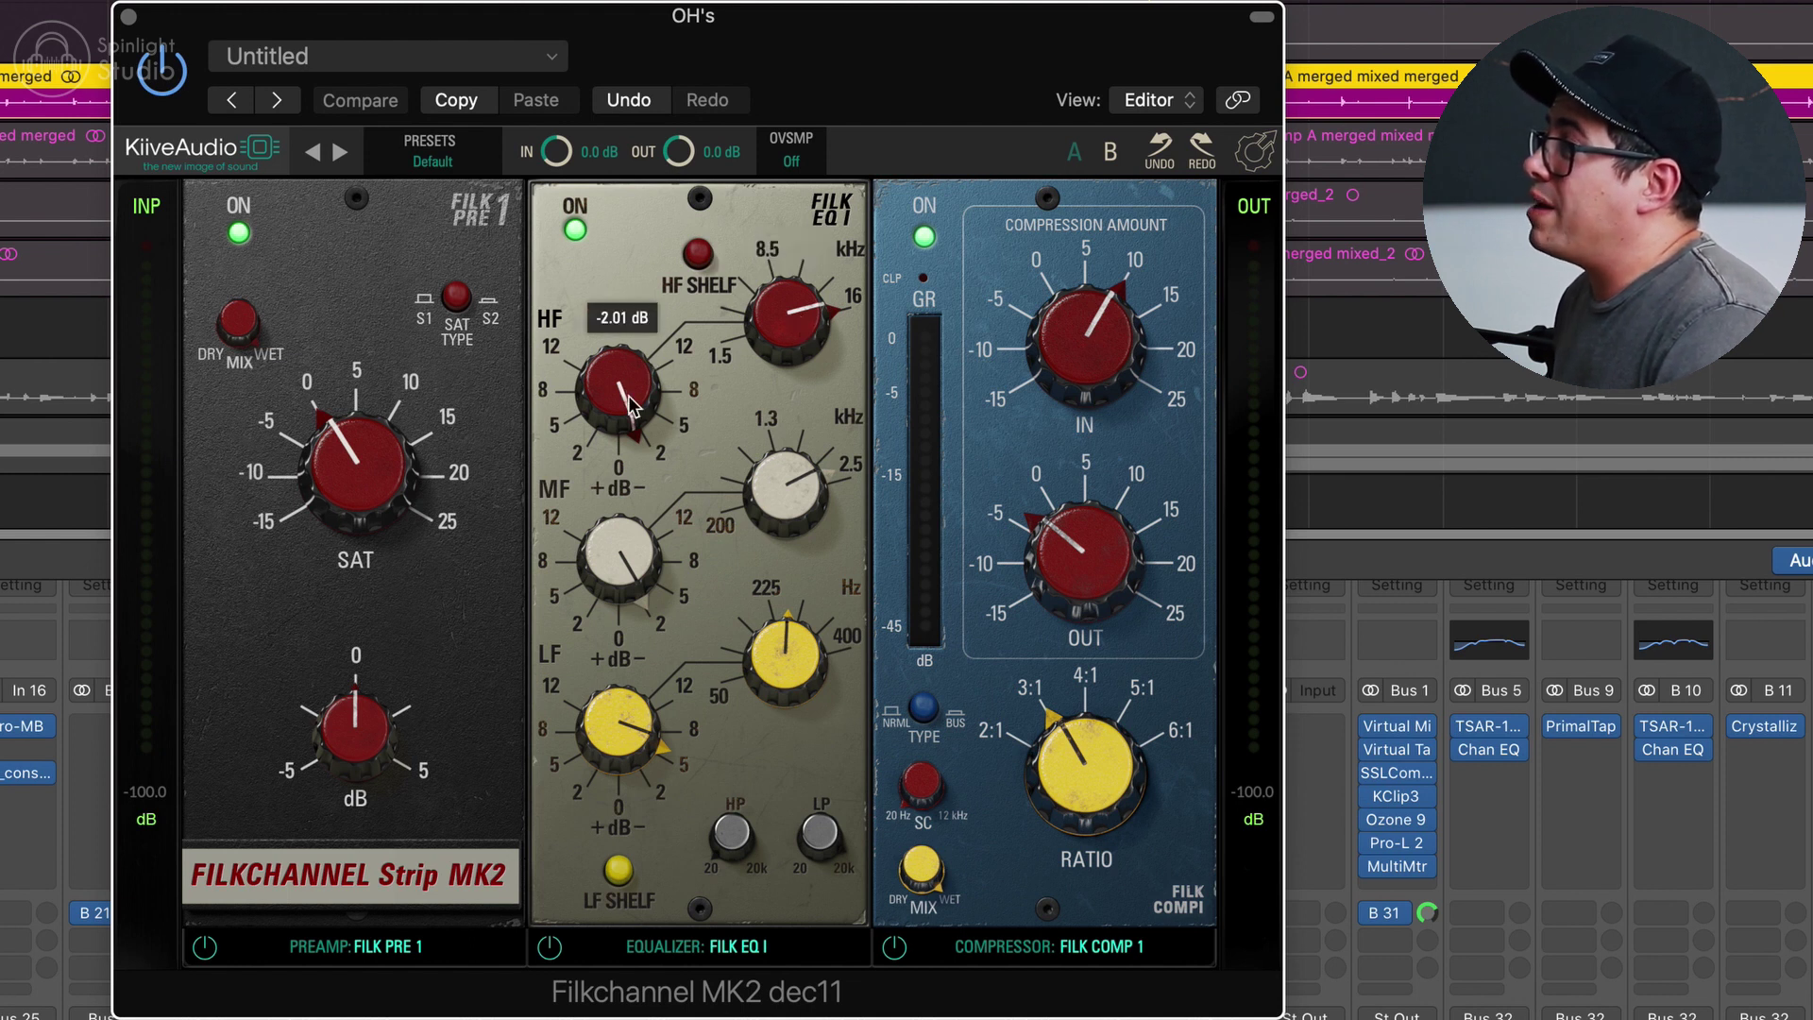
click(792, 664)
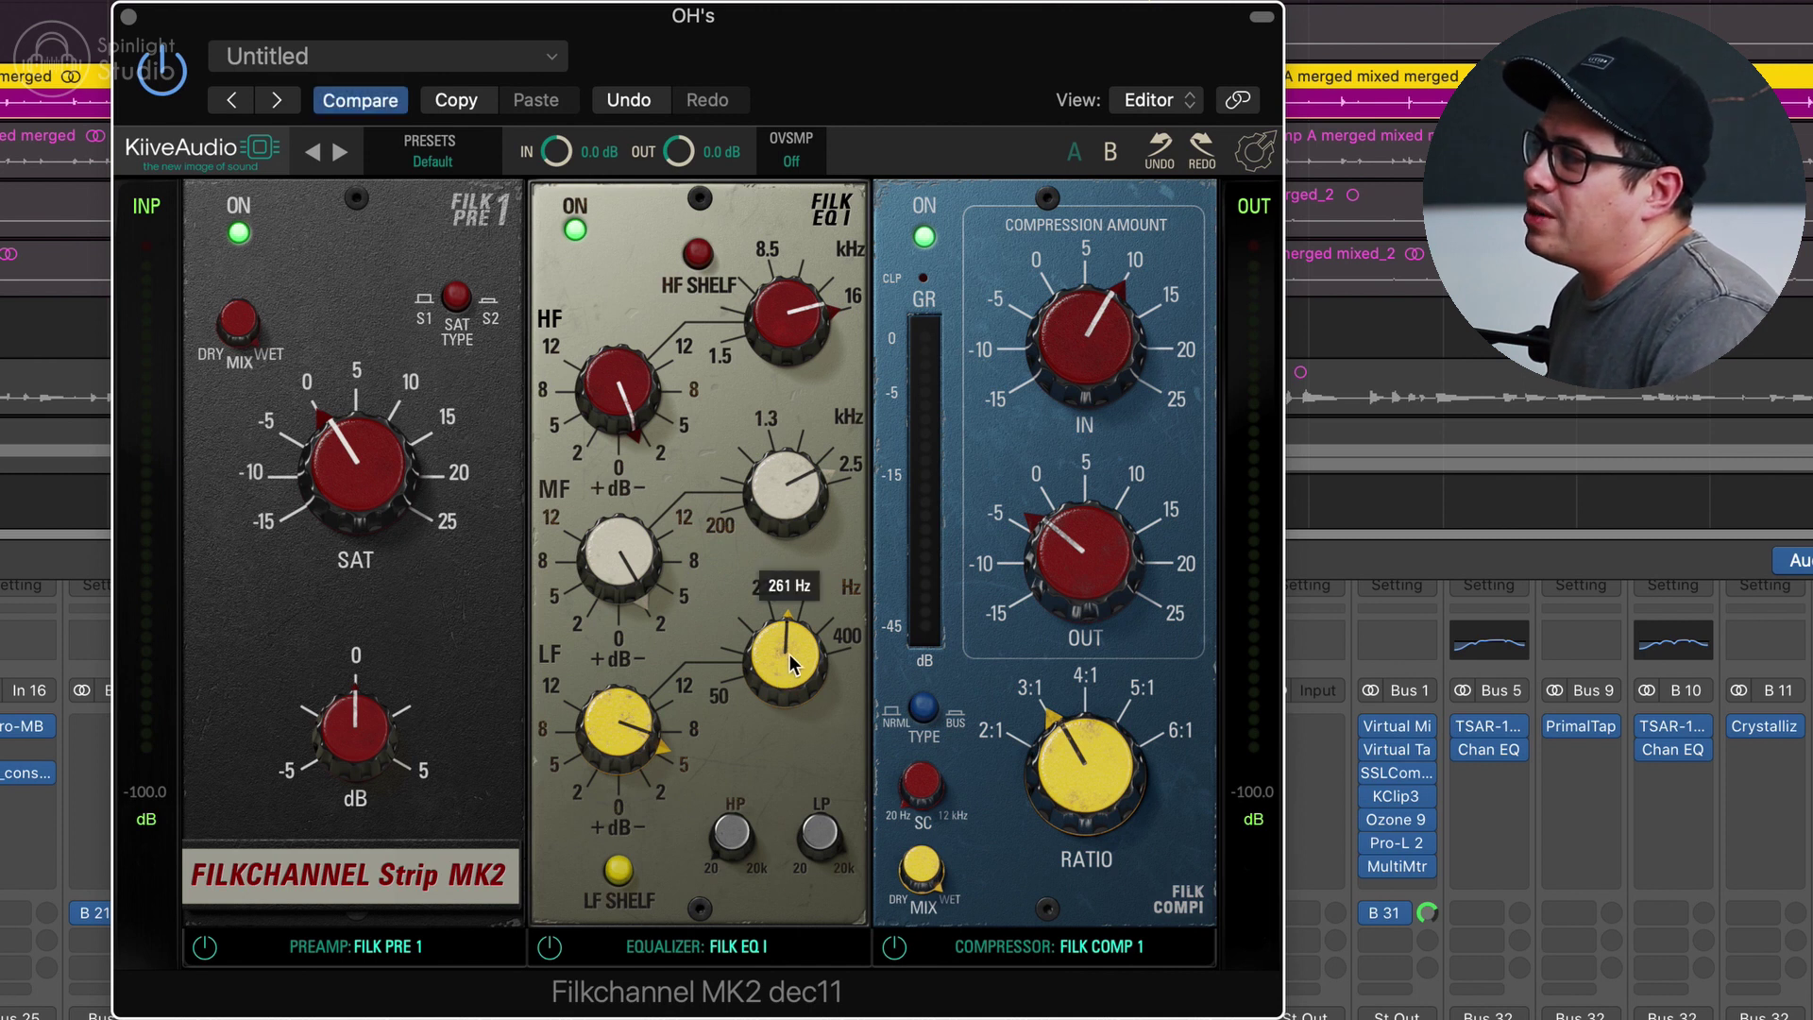
mouse_move(610, 742)
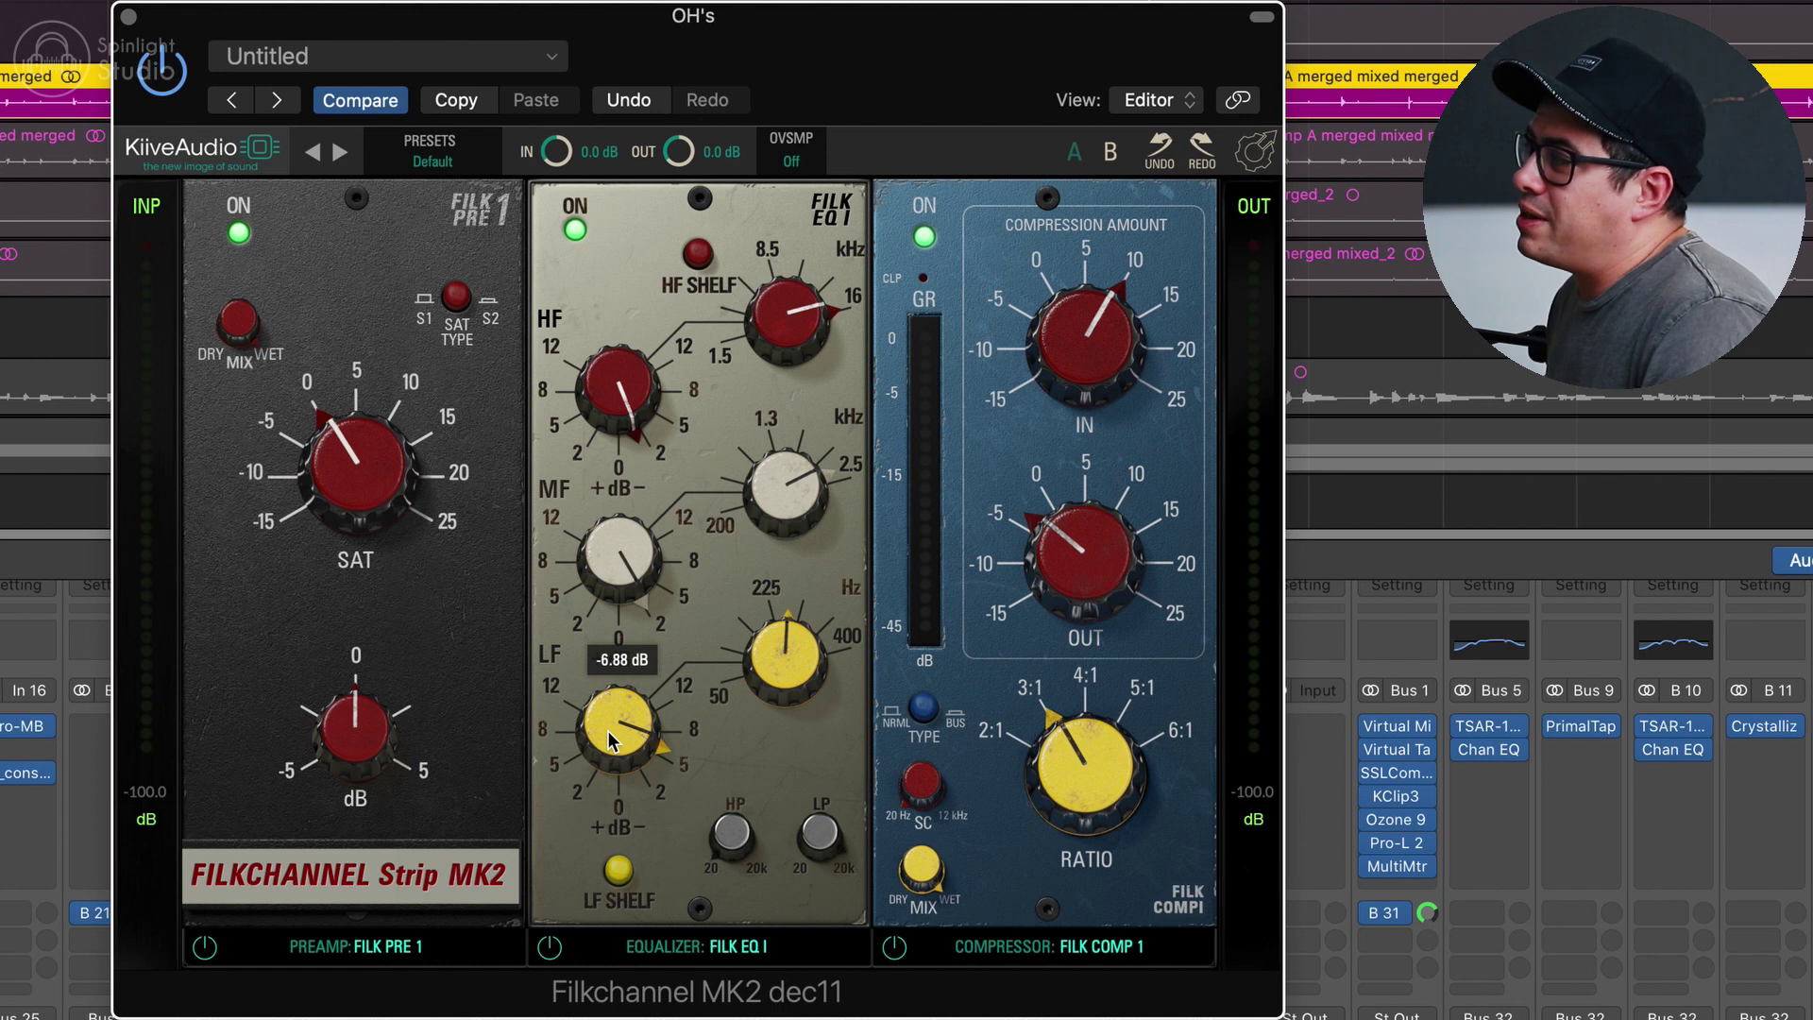
mouse_move(610, 742)
mouse_down()
mouse_move(644, 567)
mouse_move(621, 798)
mouse_move(625, 745)
mouse_up()
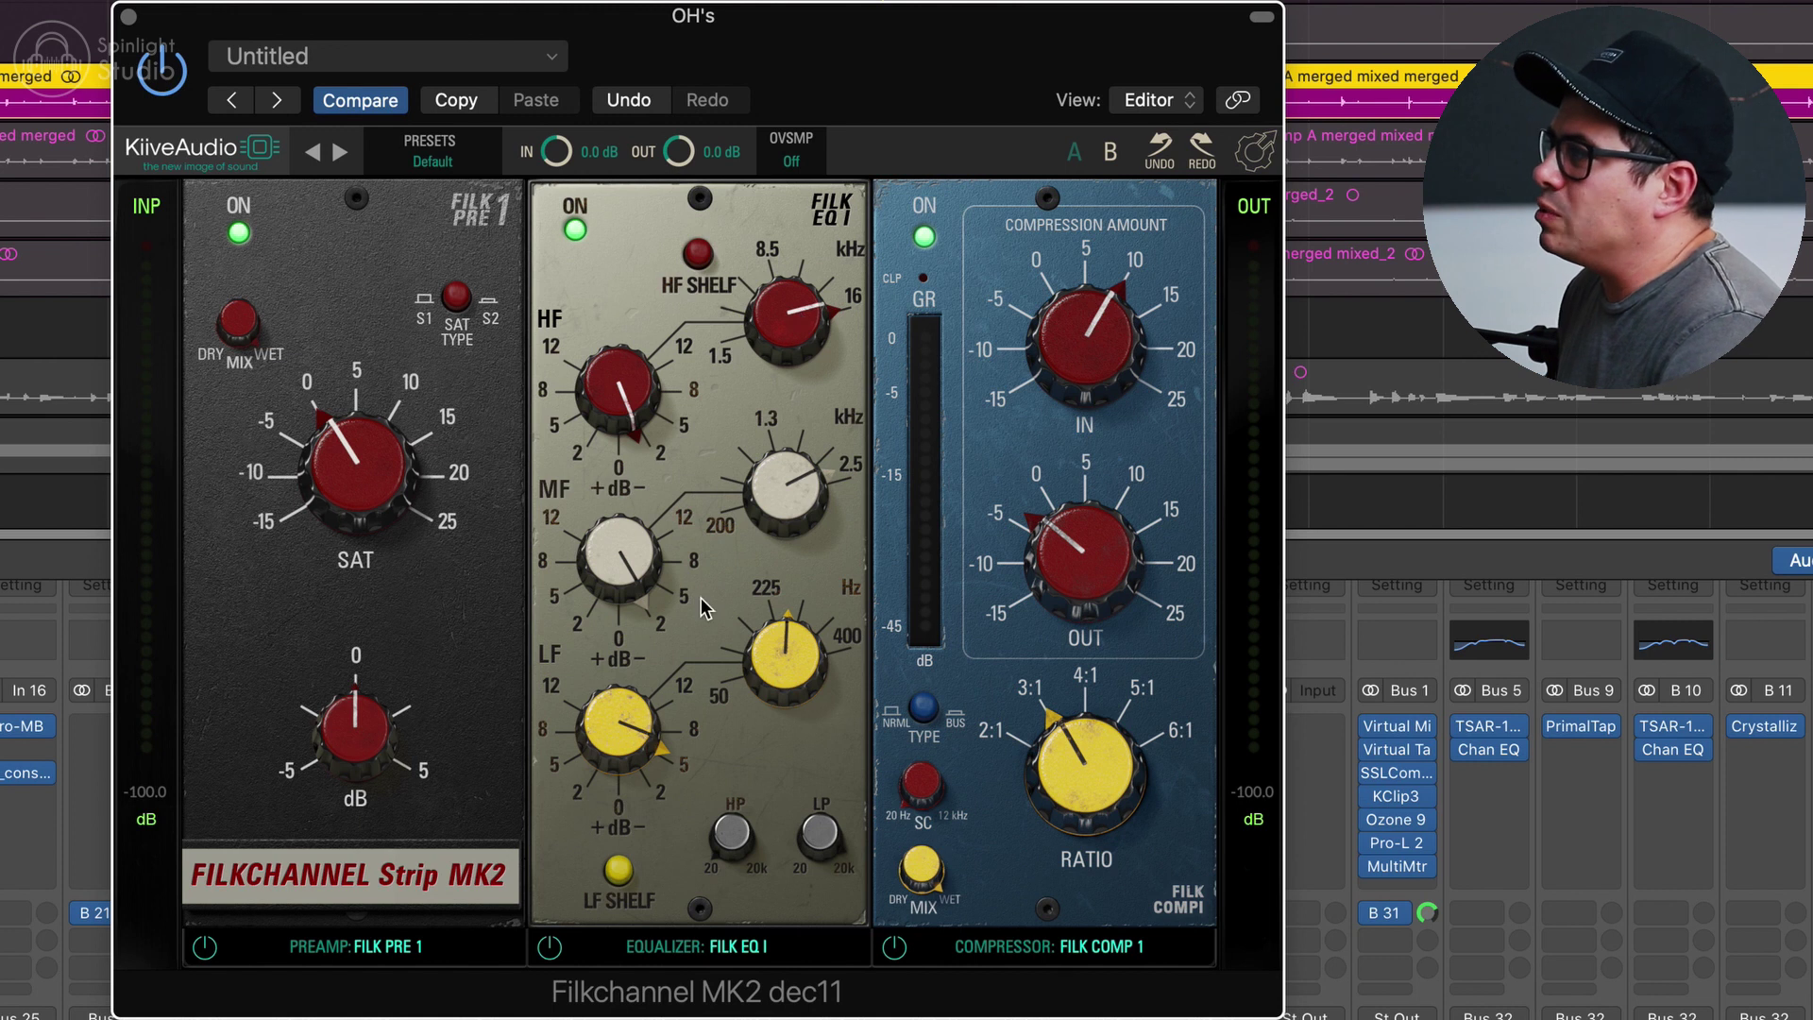
- Examine the MF band knobs and the LP filter knob of the overheads' FILK EQ I
mouse_move(793, 480)
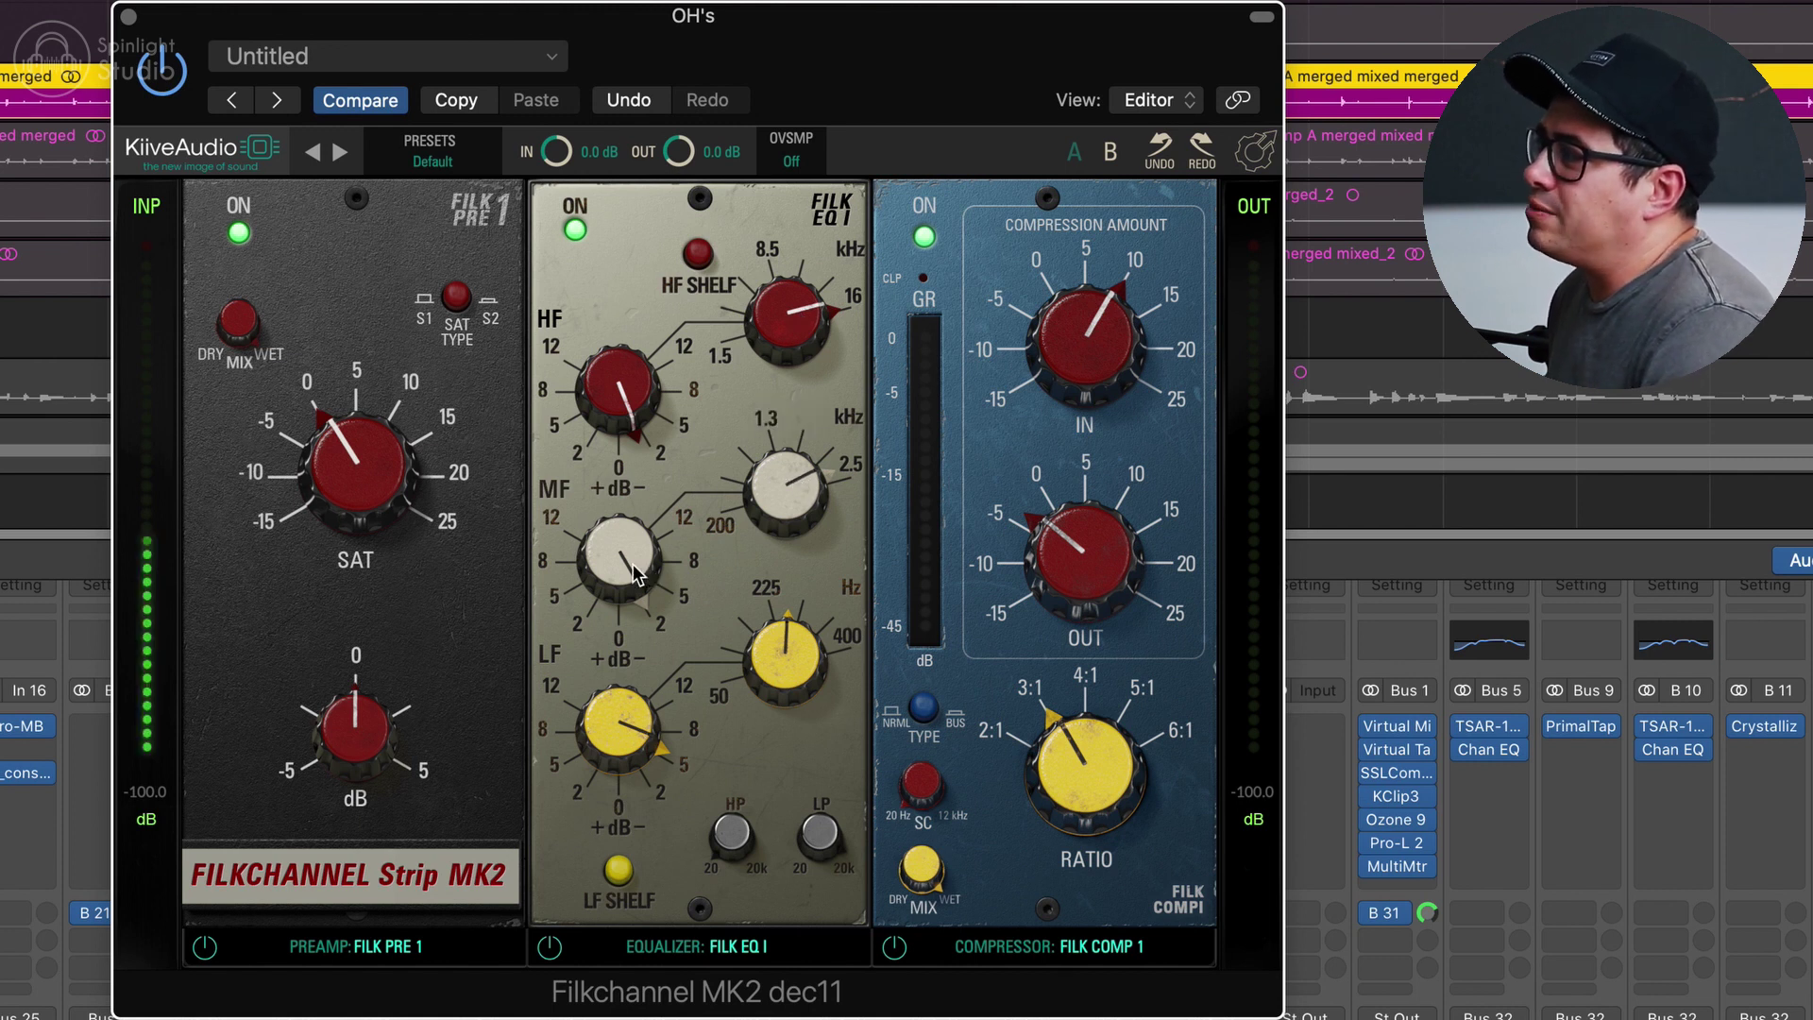
mouse_move(648, 576)
mouse_down()
mouse_move(640, 444)
mouse_move(648, 628)
mouse_move(652, 541)
mouse_up()
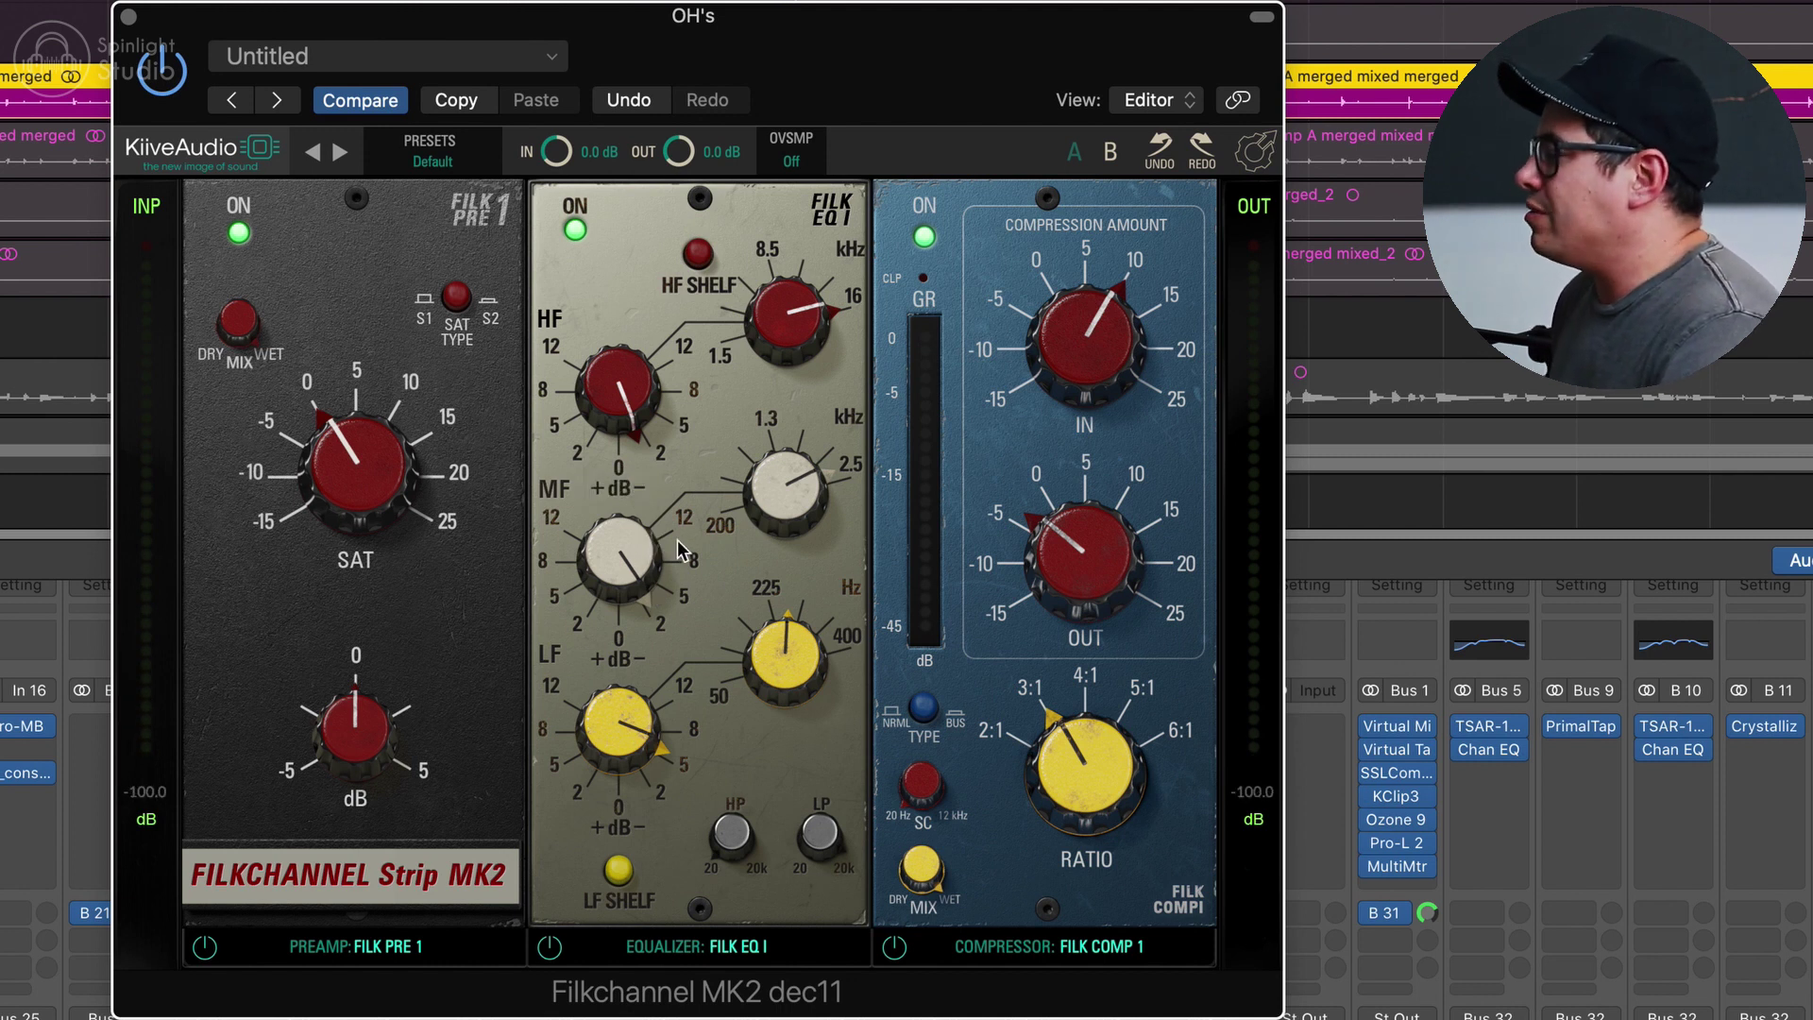
mouse_move(820, 841)
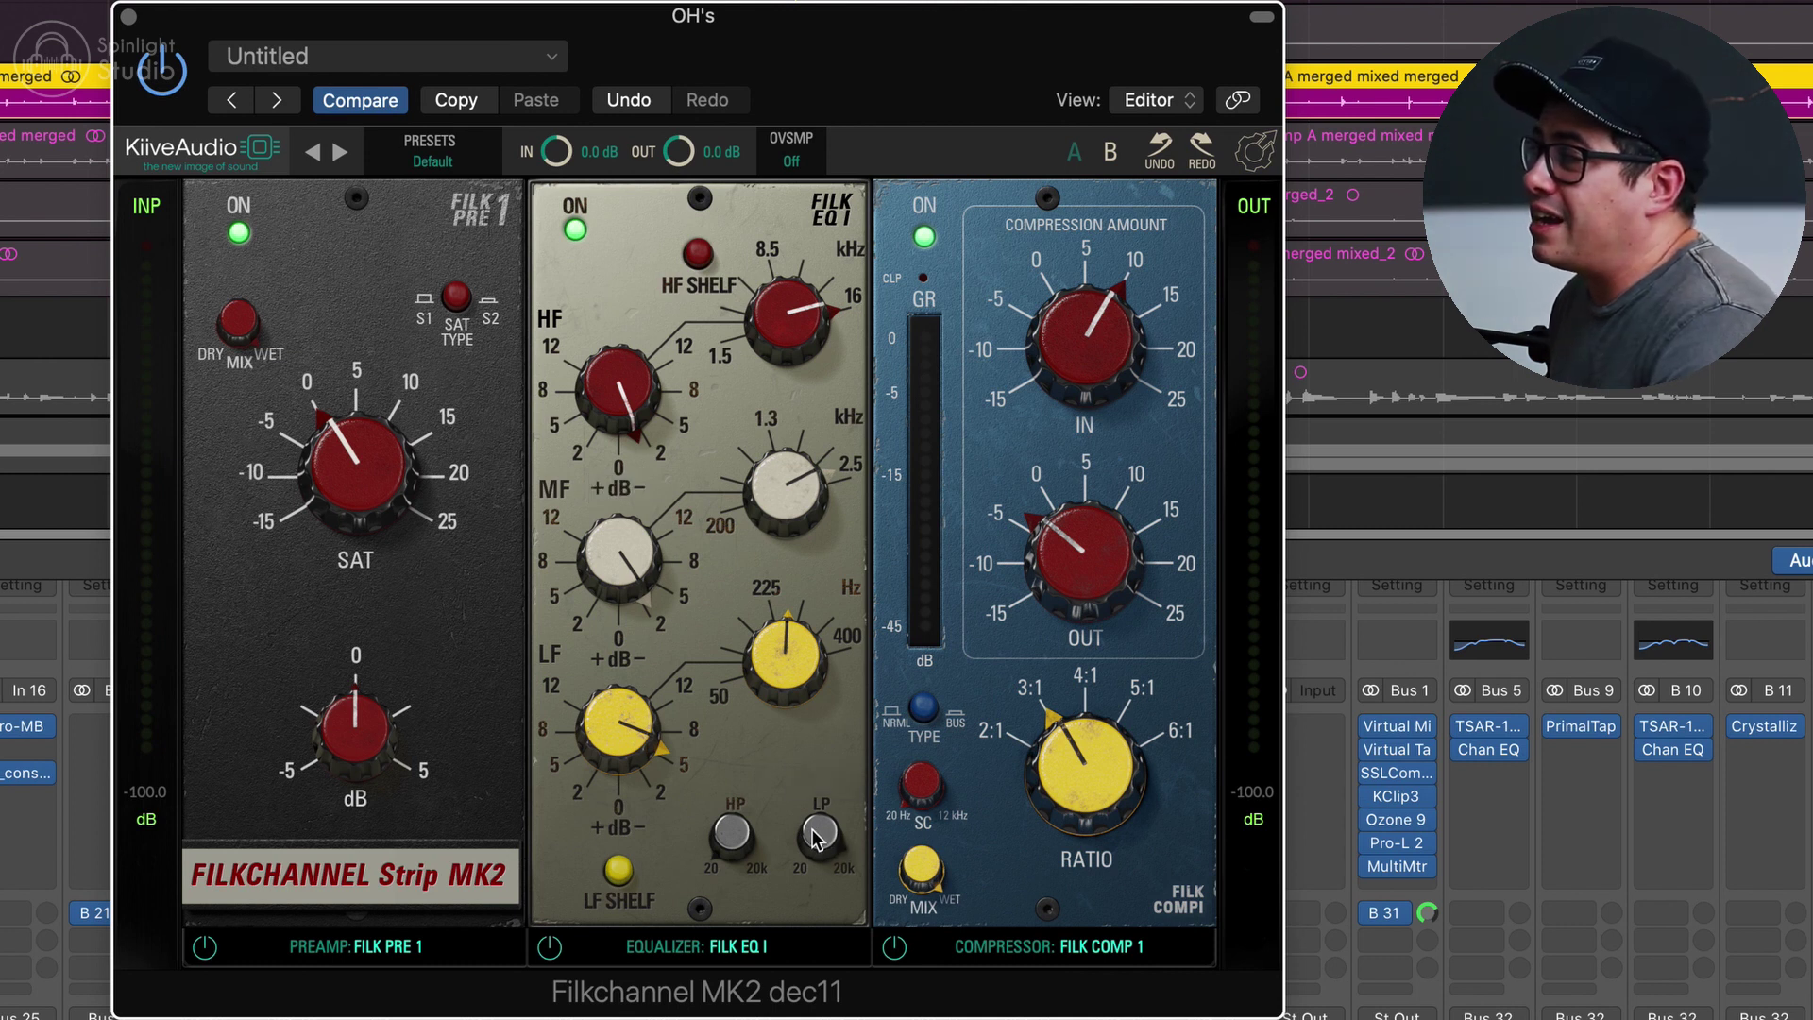
drag(817, 839, 828, 837)
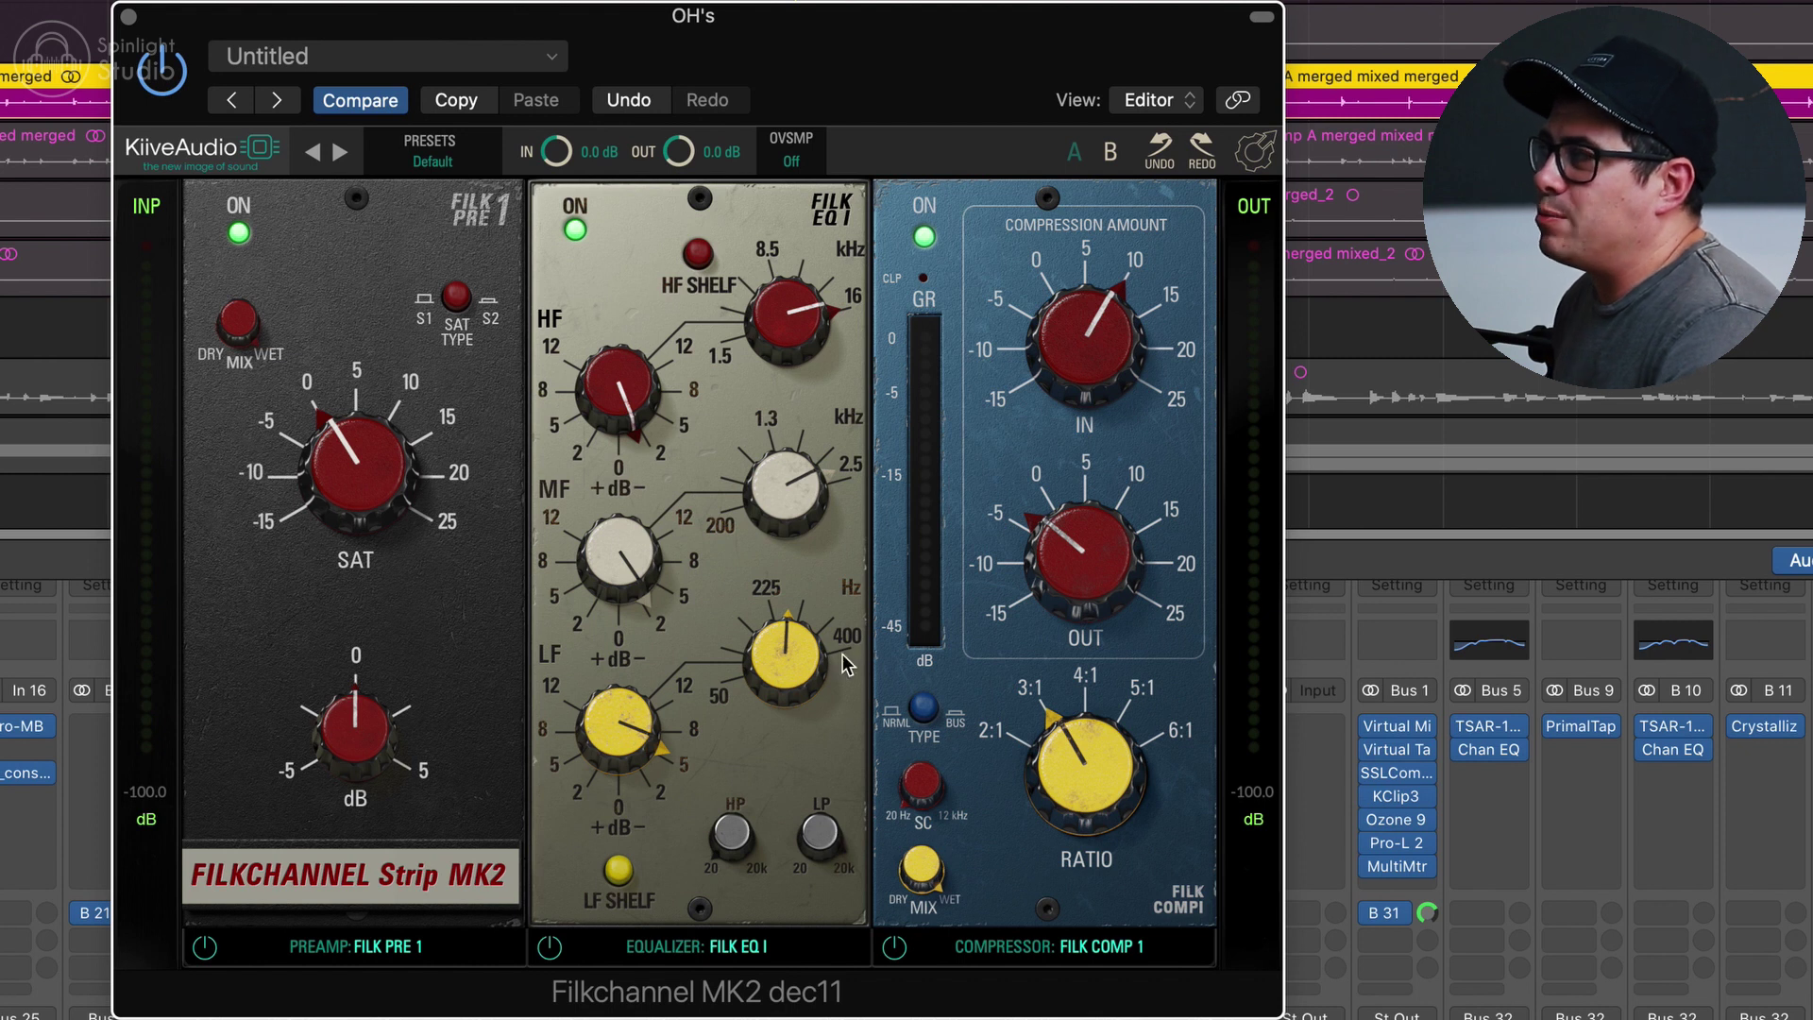
- Play the overheads and compare the FILK EQ I module off and on
key(space)
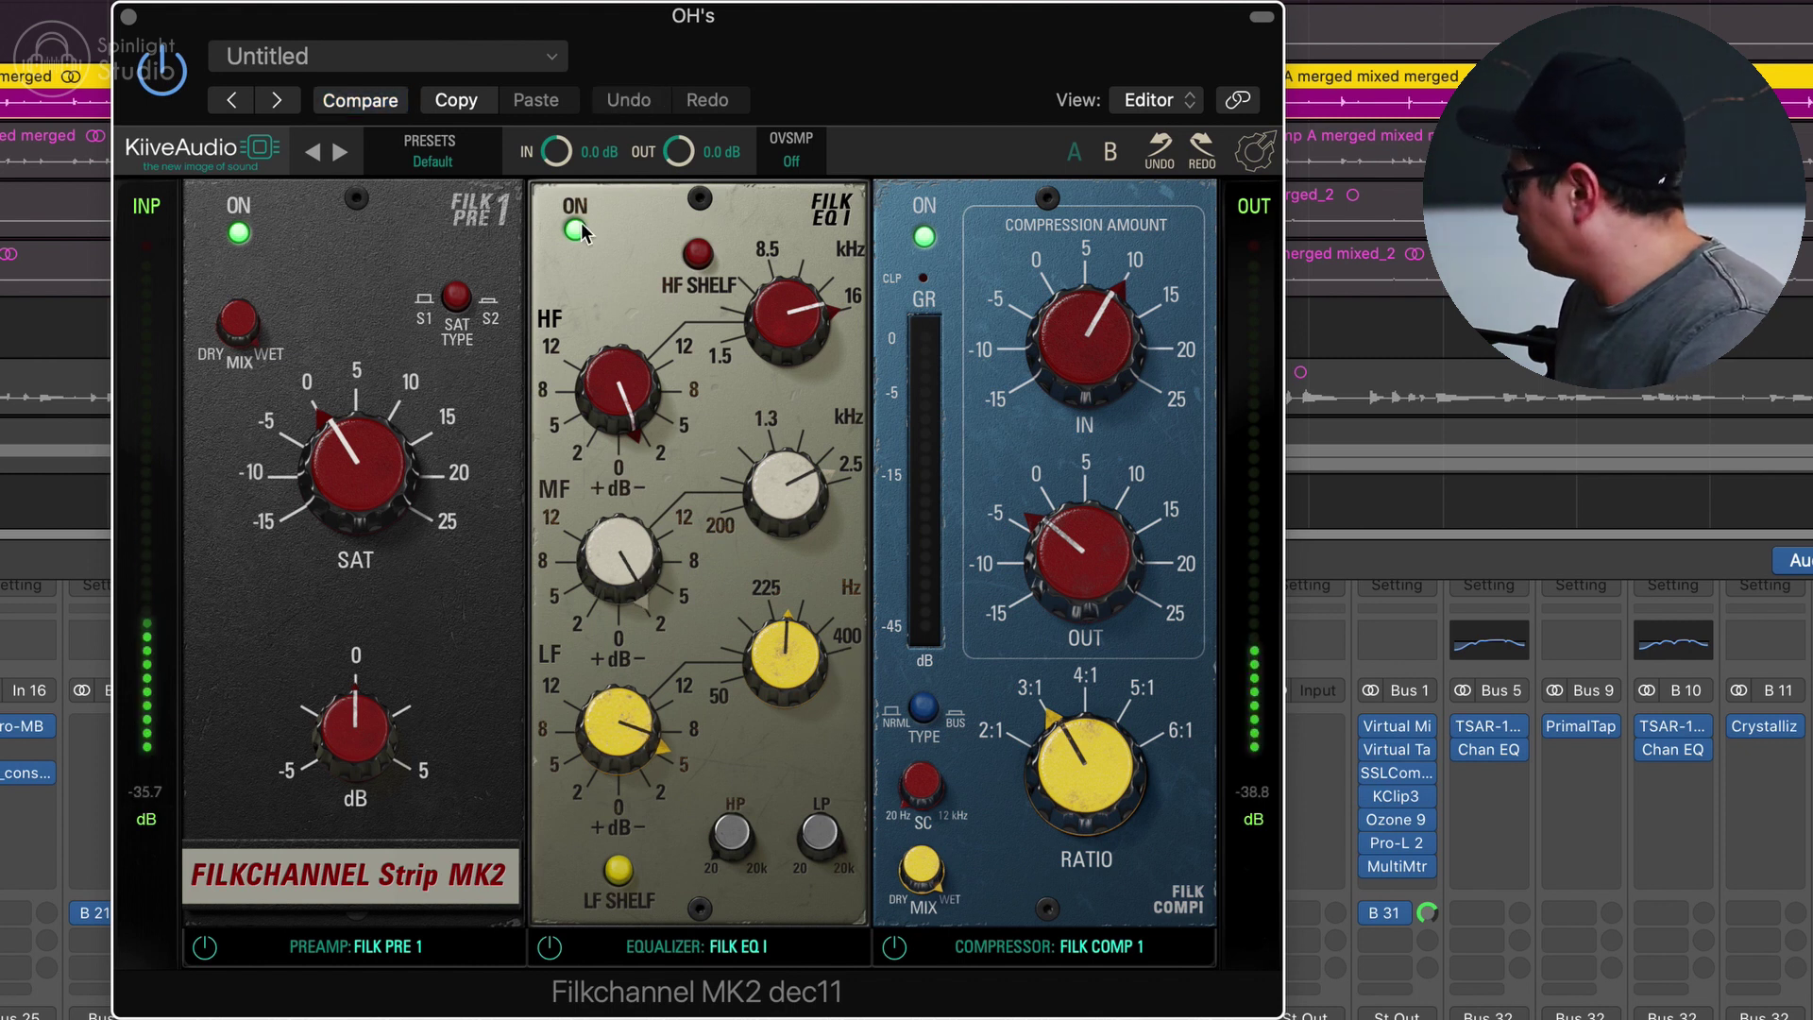
click(577, 230)
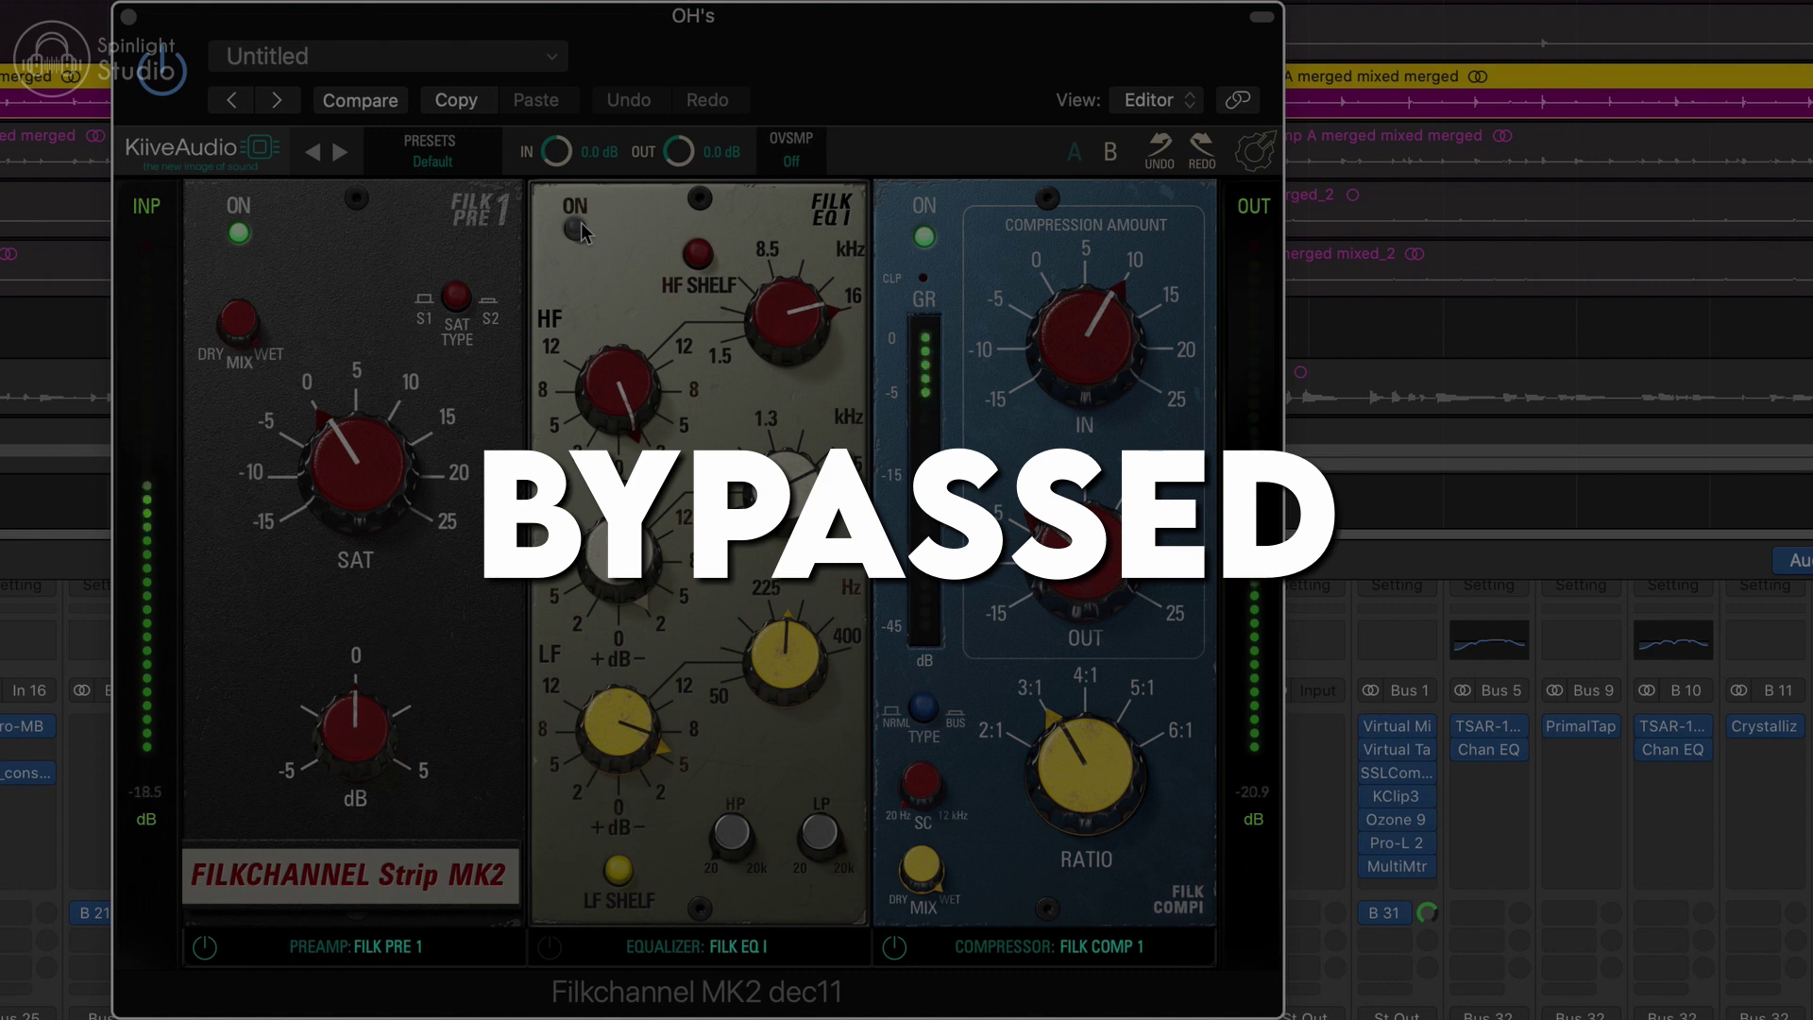
click(576, 229)
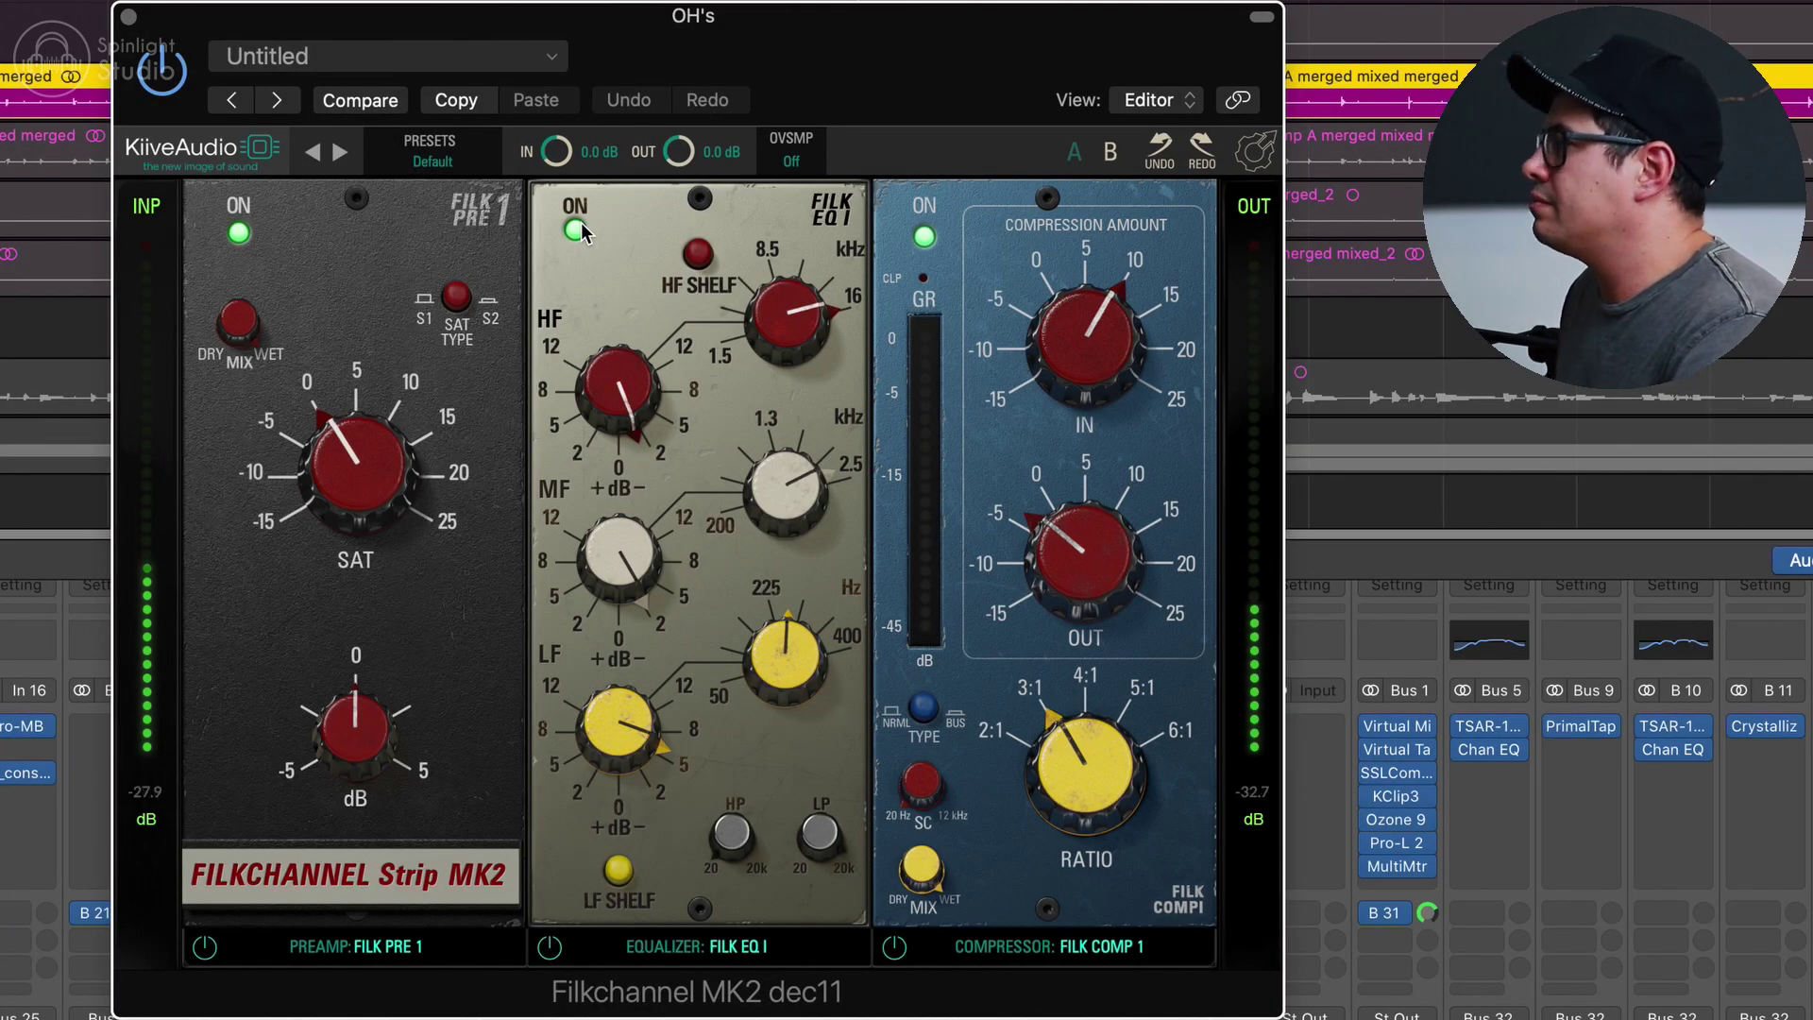
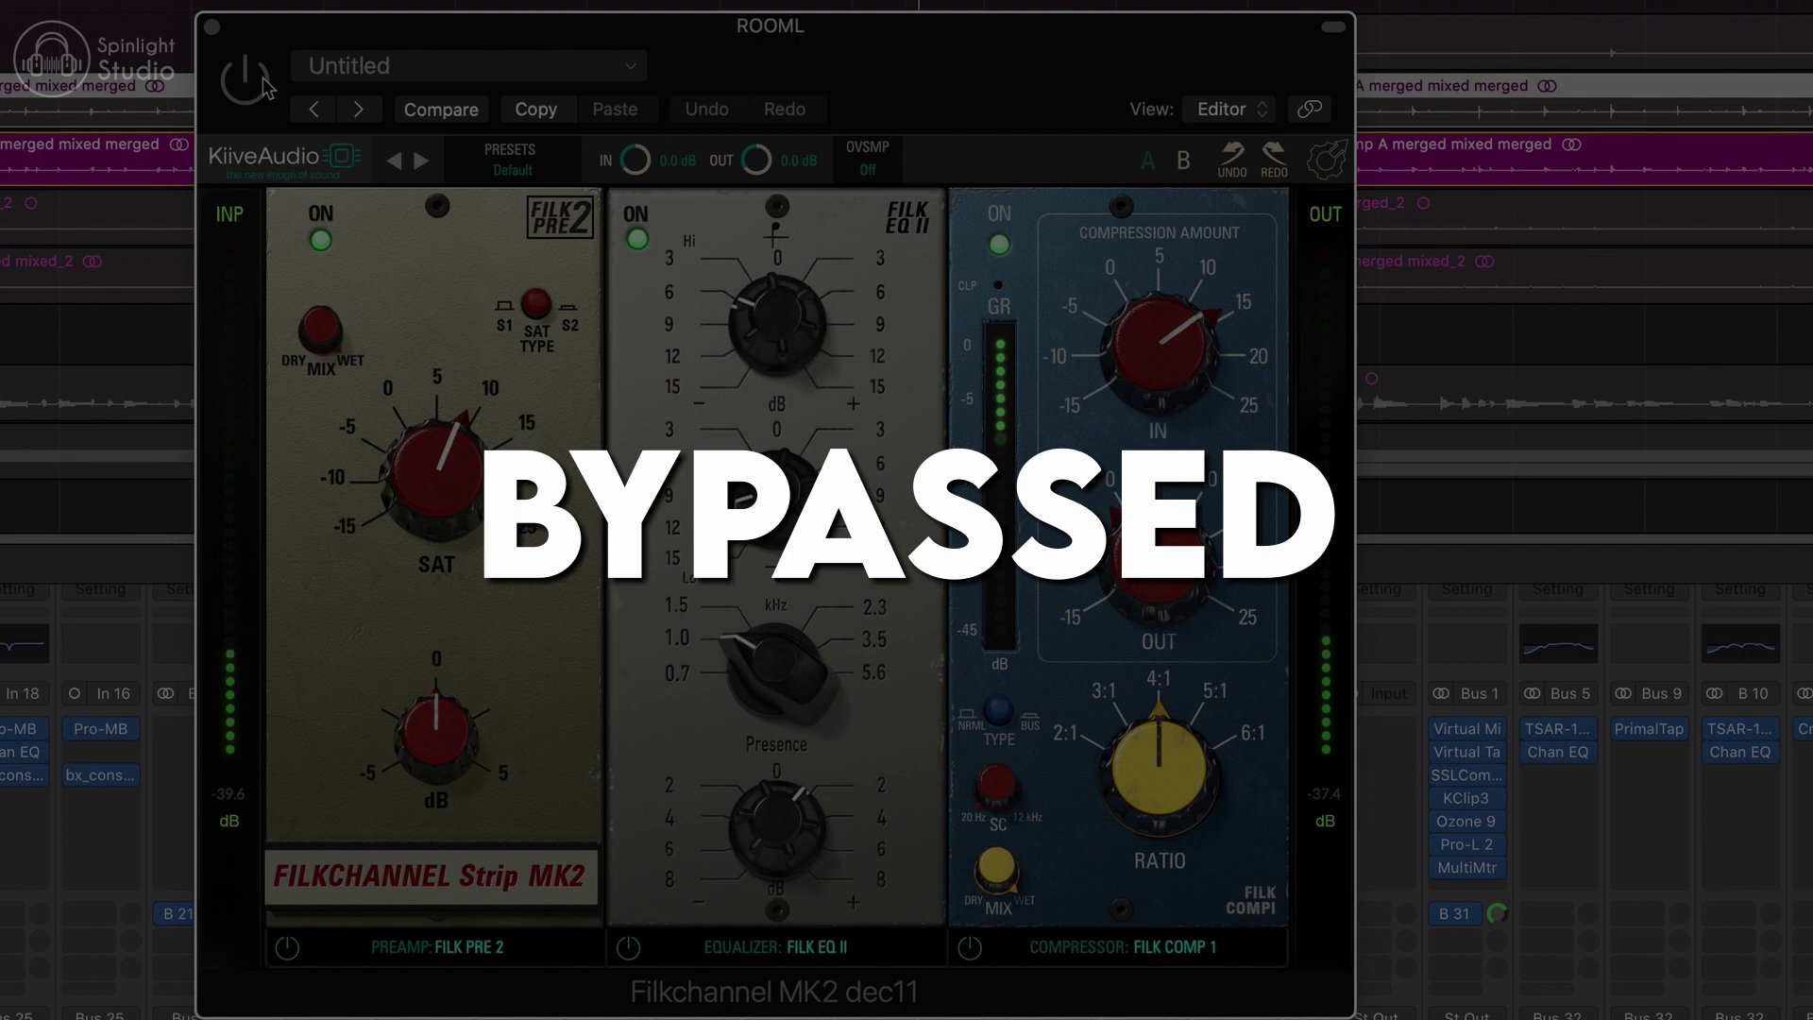
- Compare ROOML's whole Filkchannel MK2 bypassed and active during playback
click(264, 83)
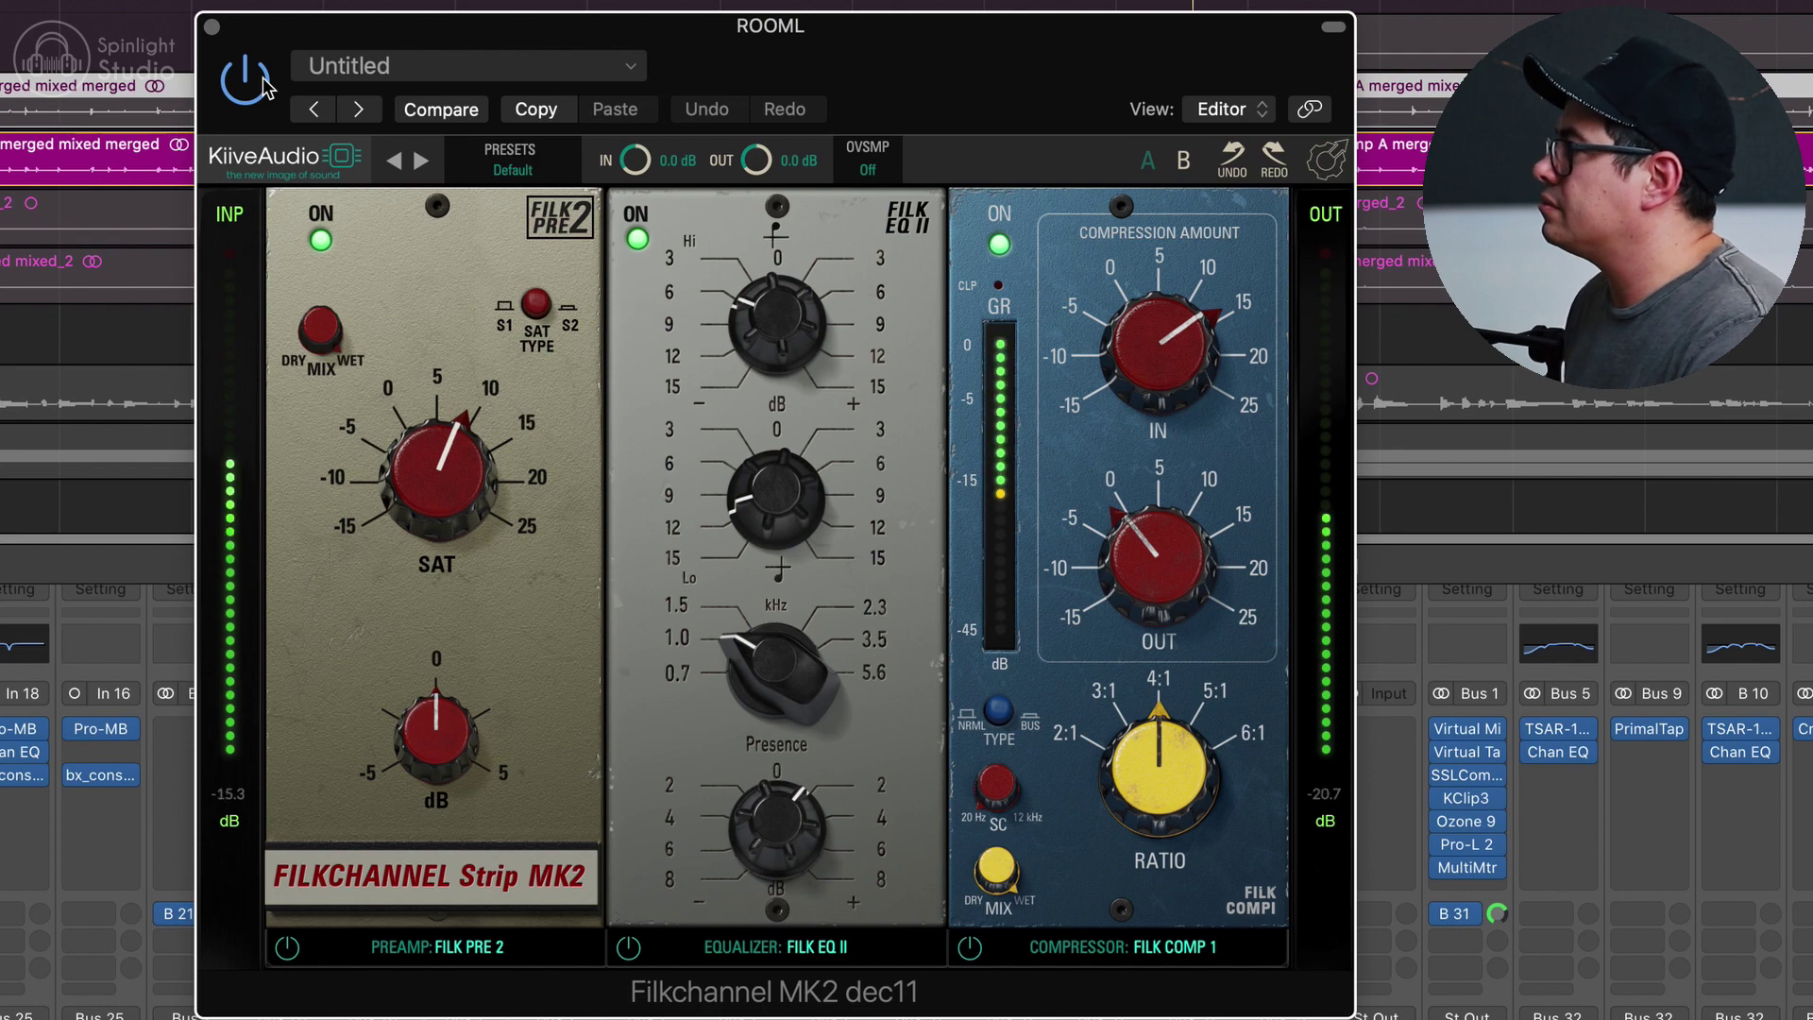
click(263, 83)
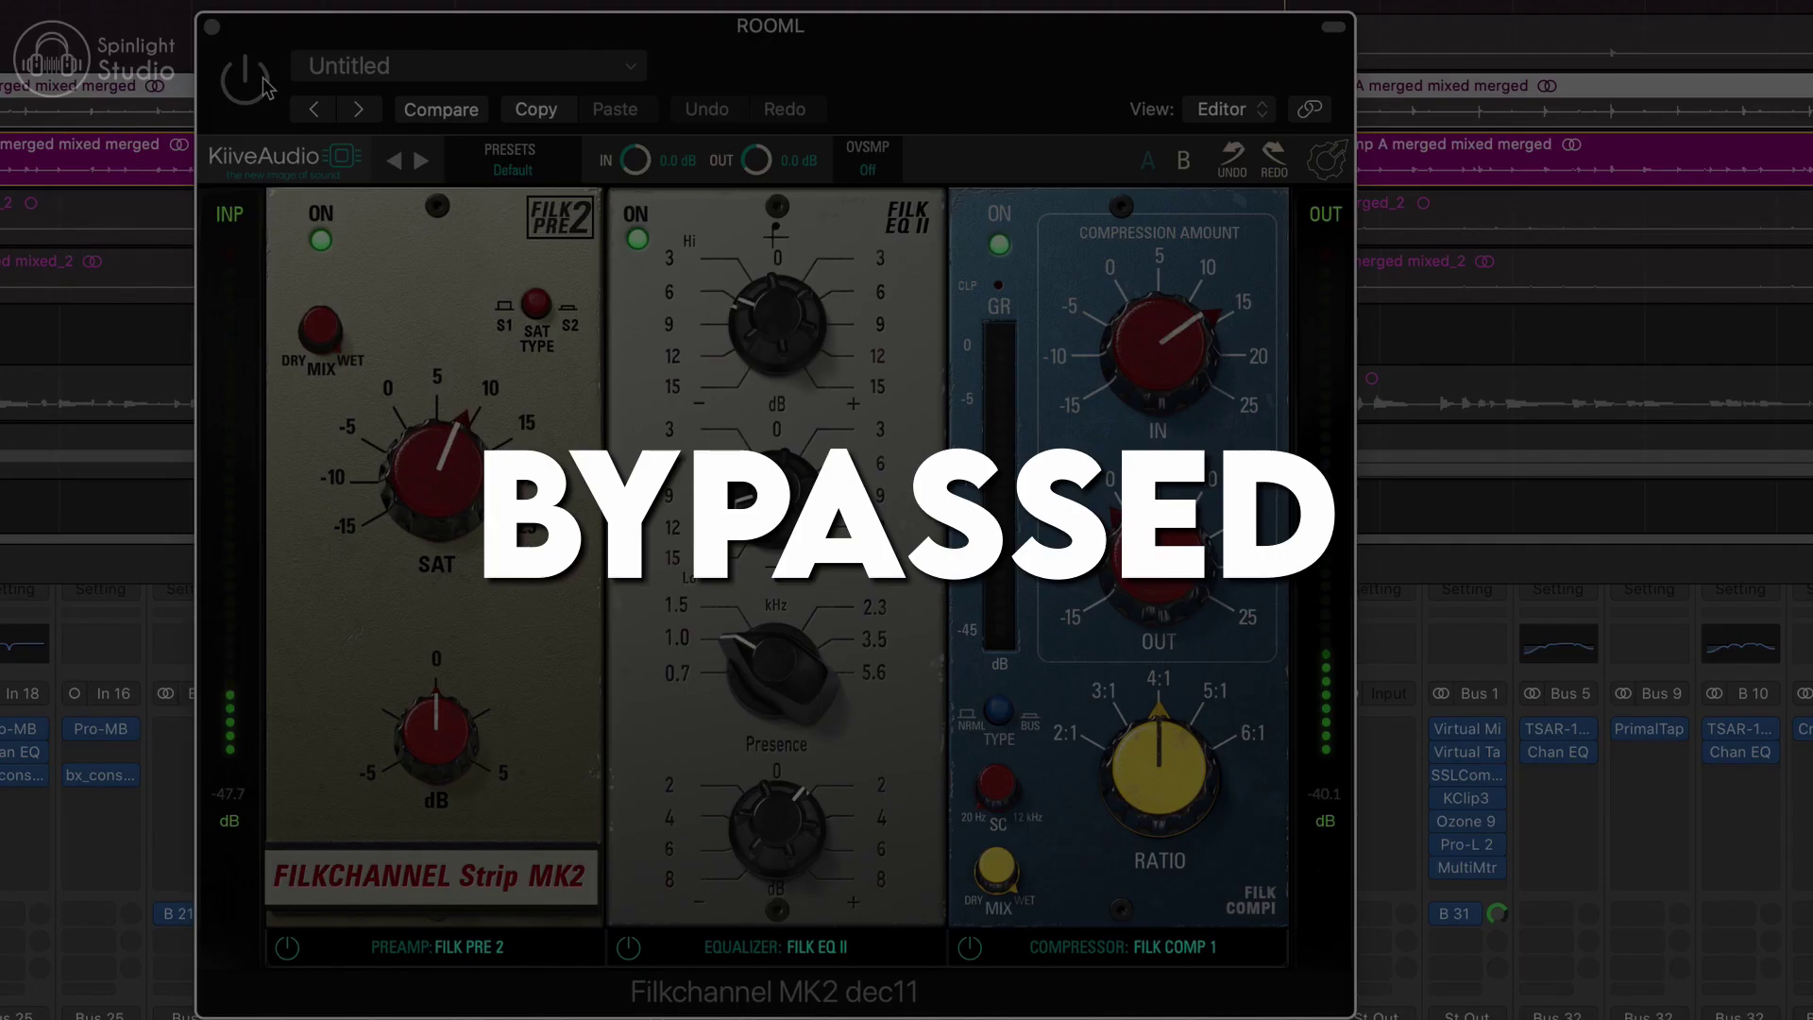
click(263, 84)
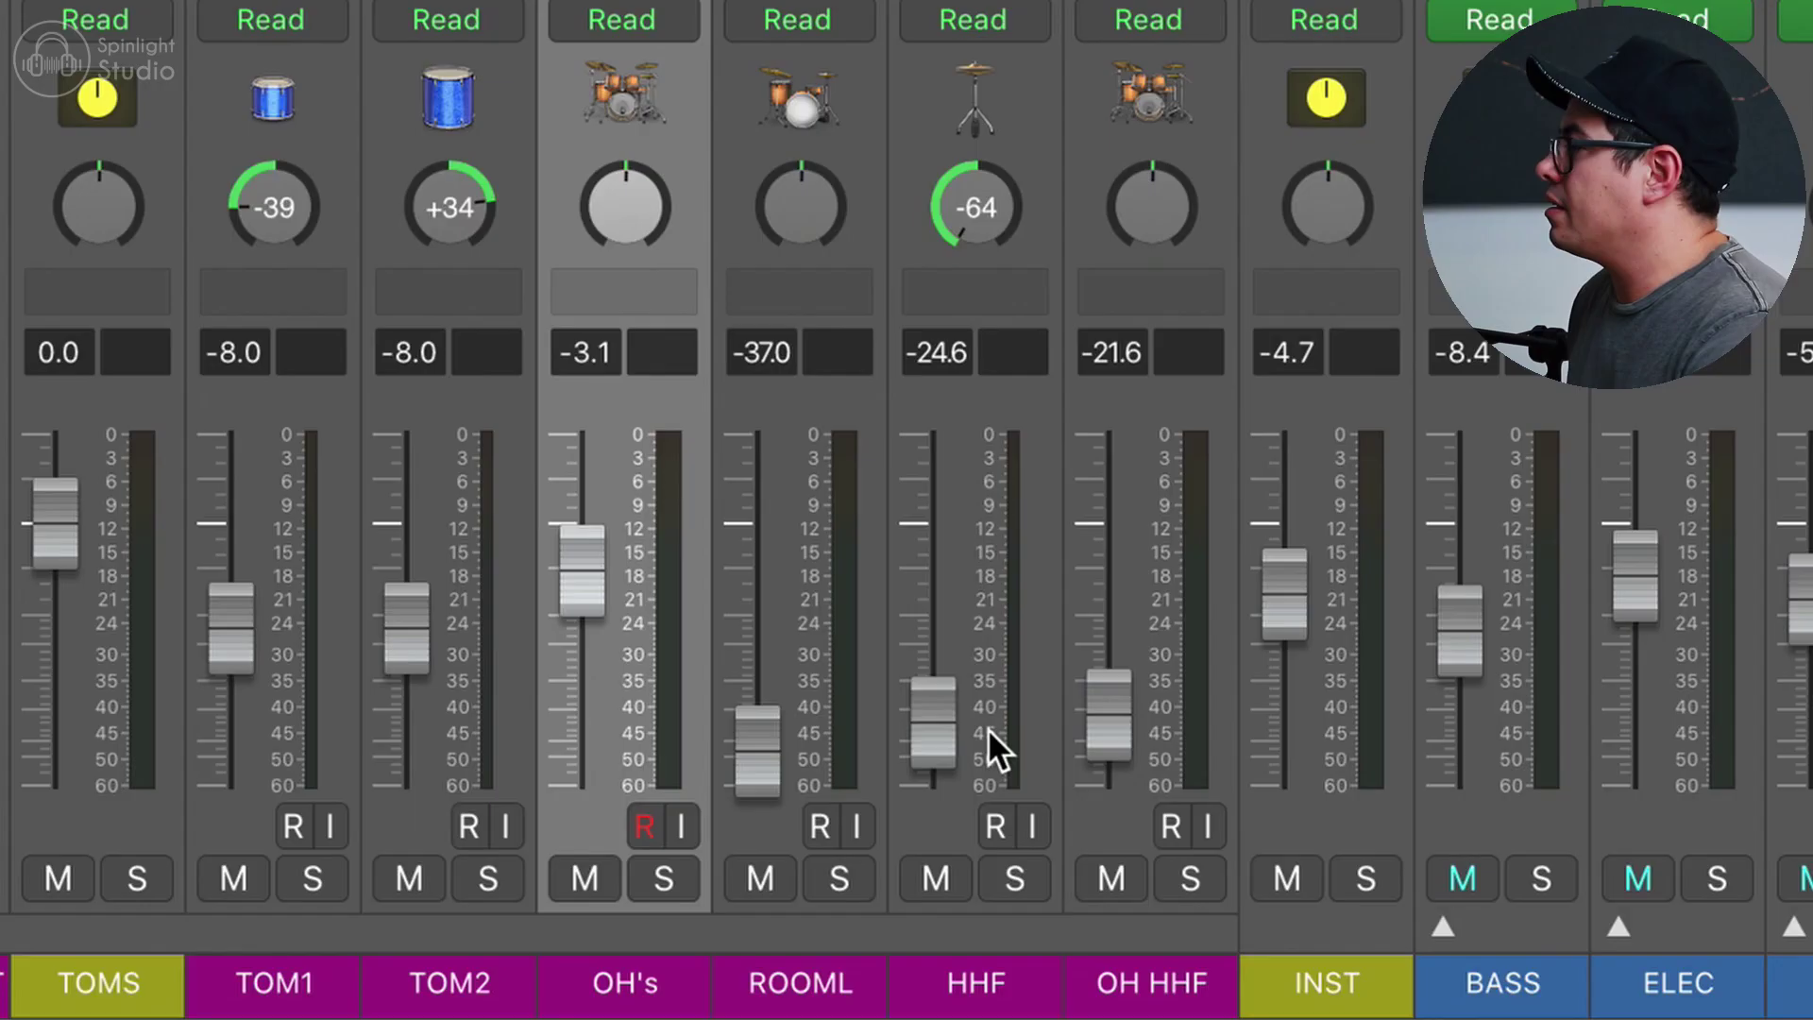
- Raise the ROOML fader to about -16.4 dB, and compare the drum mix with ROOML muted and unmuted
mouse_move(748, 761)
mouse_down()
mouse_move(756, 587)
mouse_move(753, 745)
mouse_up()
click(770, 880)
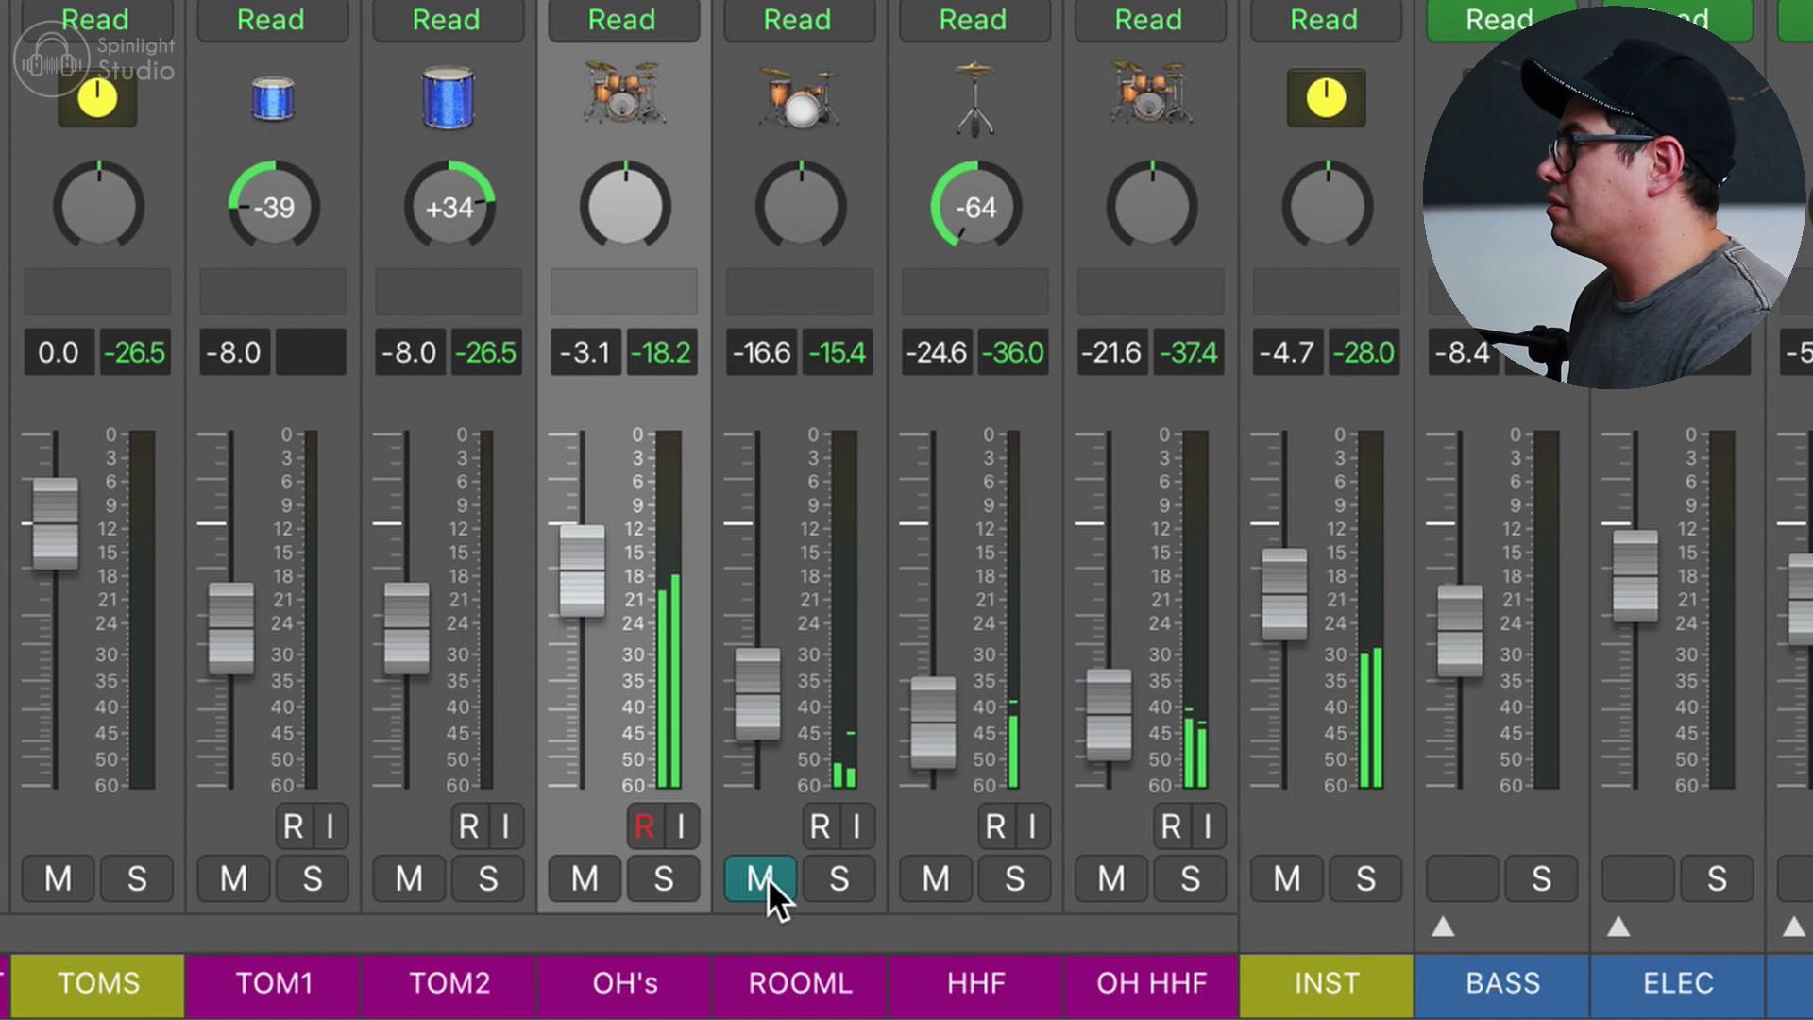
click(768, 878)
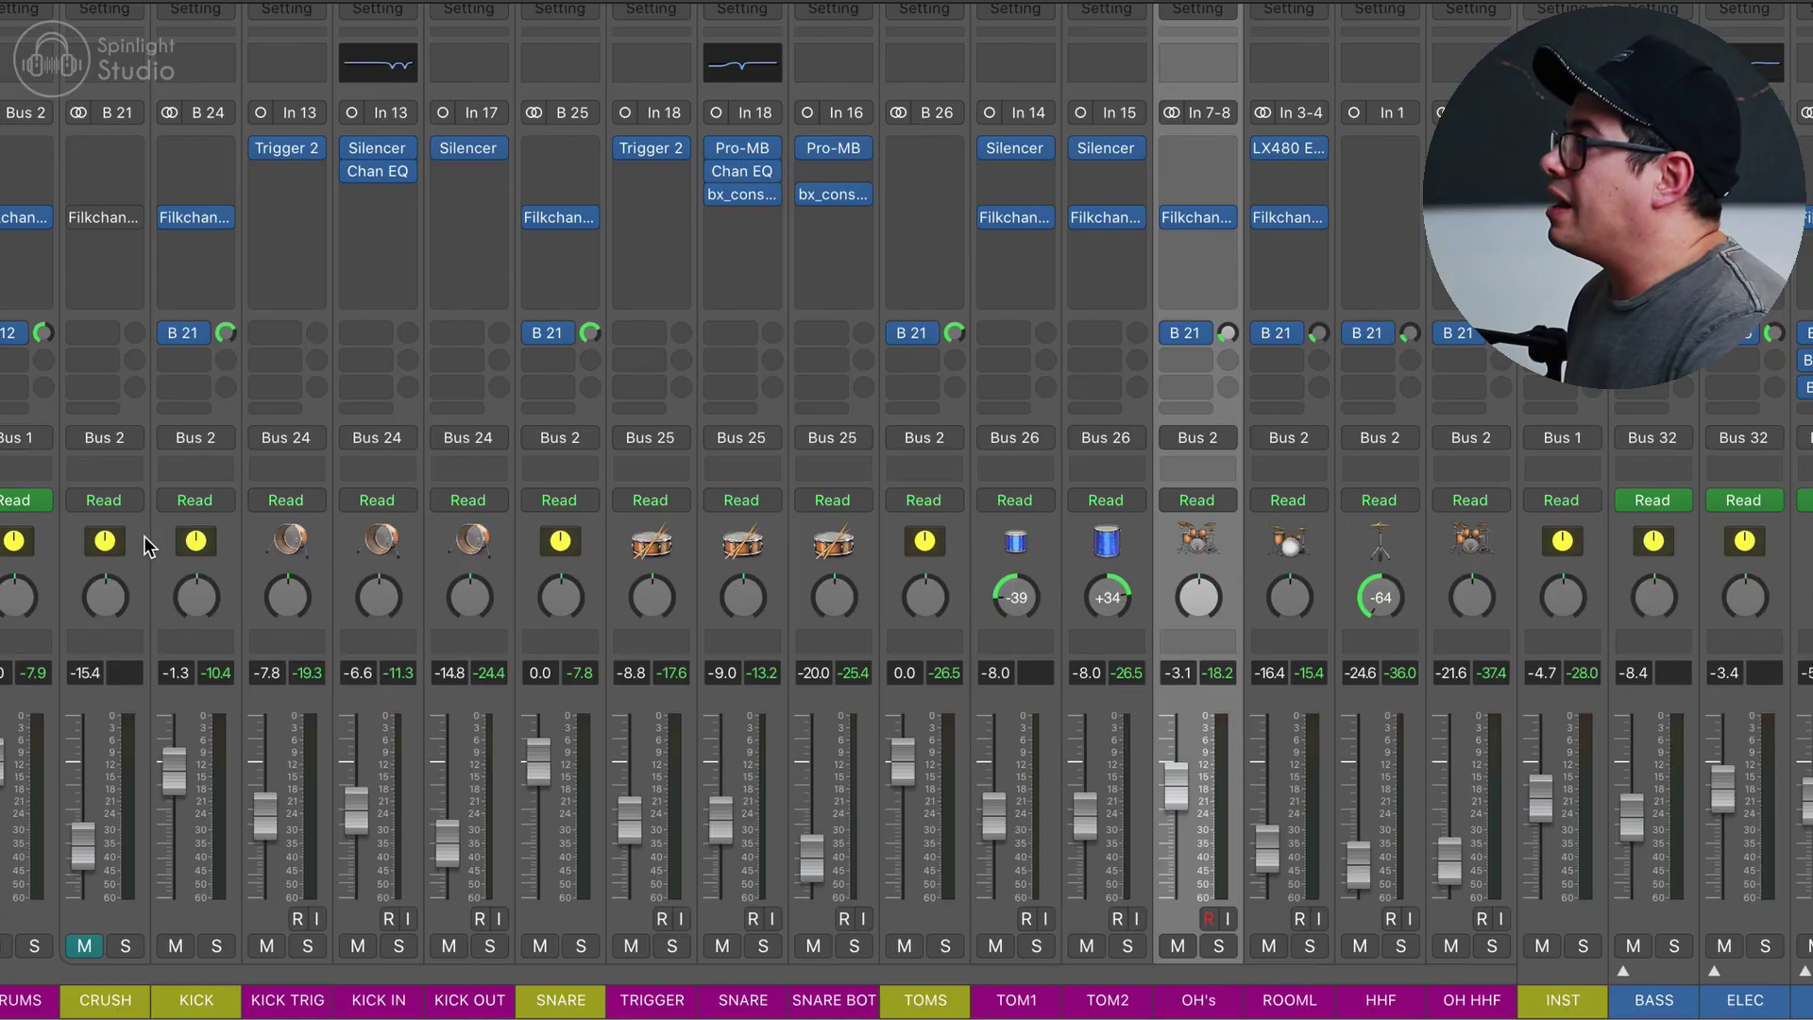
- Review the channels that feed the CRUSH bus in the mixer: KICK, SNARE, TOMS, OH's, ROOML, HHF and OH HHF
click(146, 545)
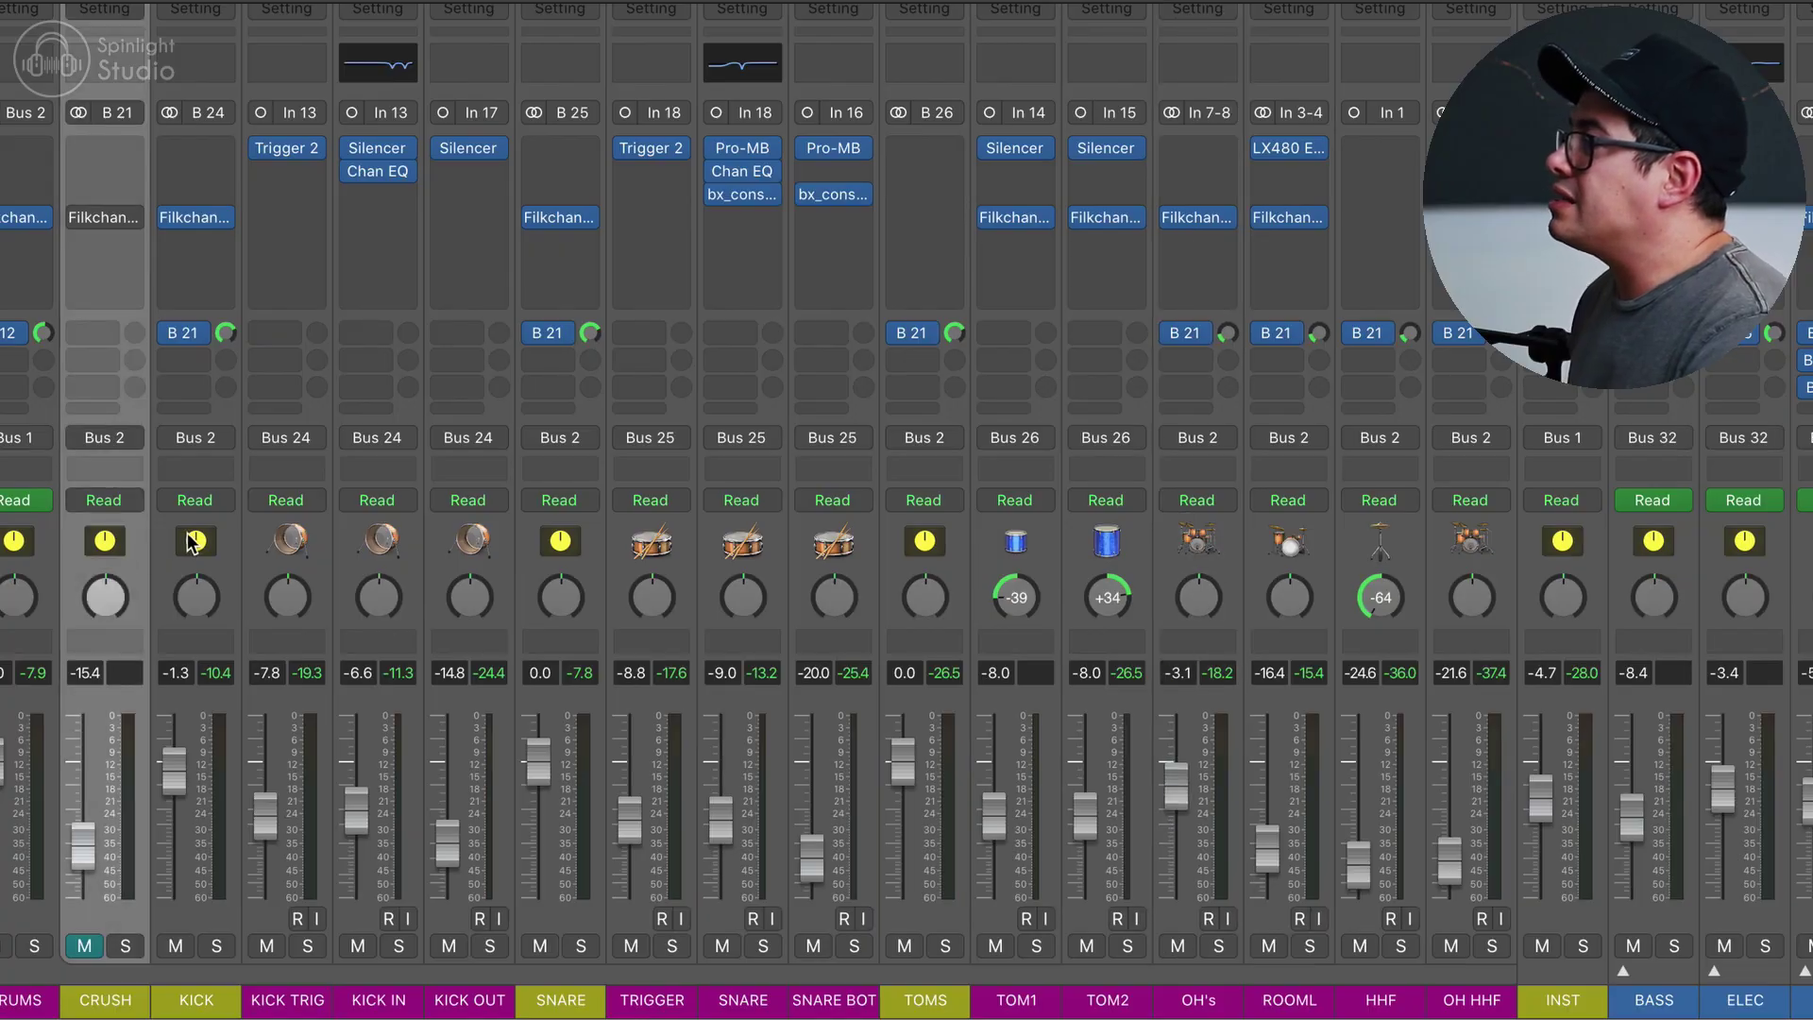
click(193, 543)
shift+click(567, 546)
shift+click(916, 540)
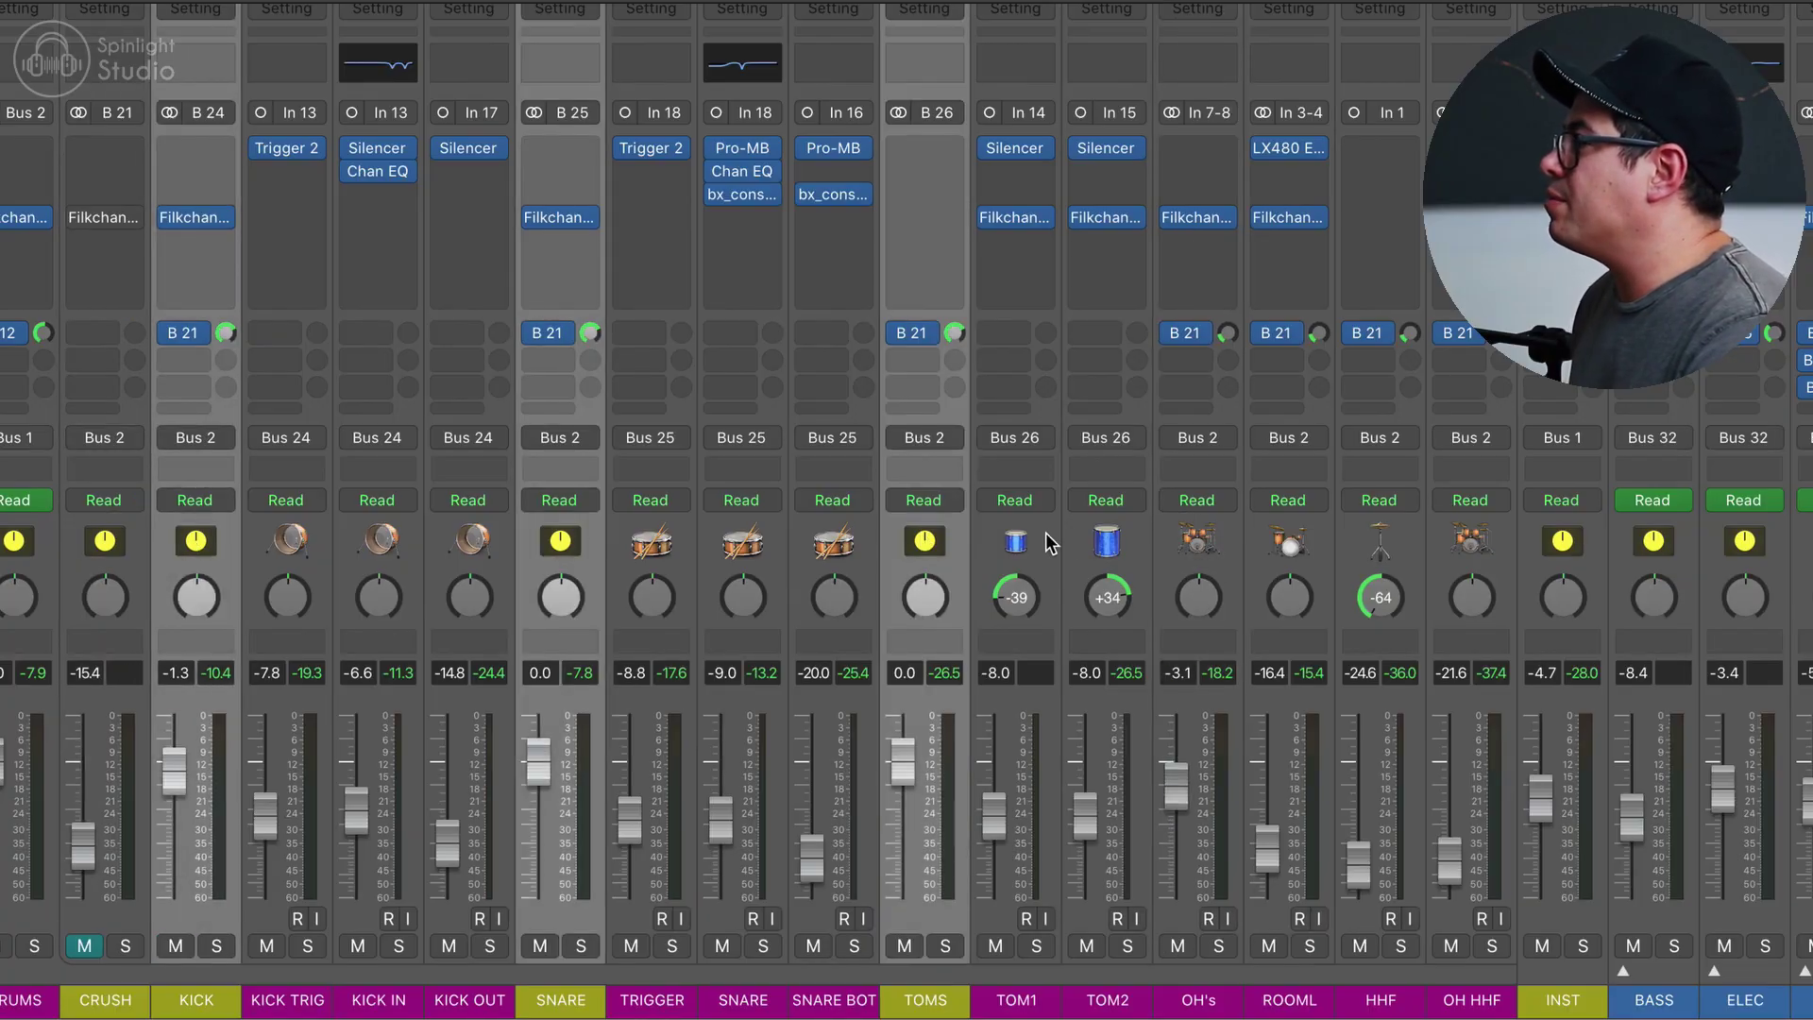
drag(1233, 545, 1335, 546)
click(1381, 545)
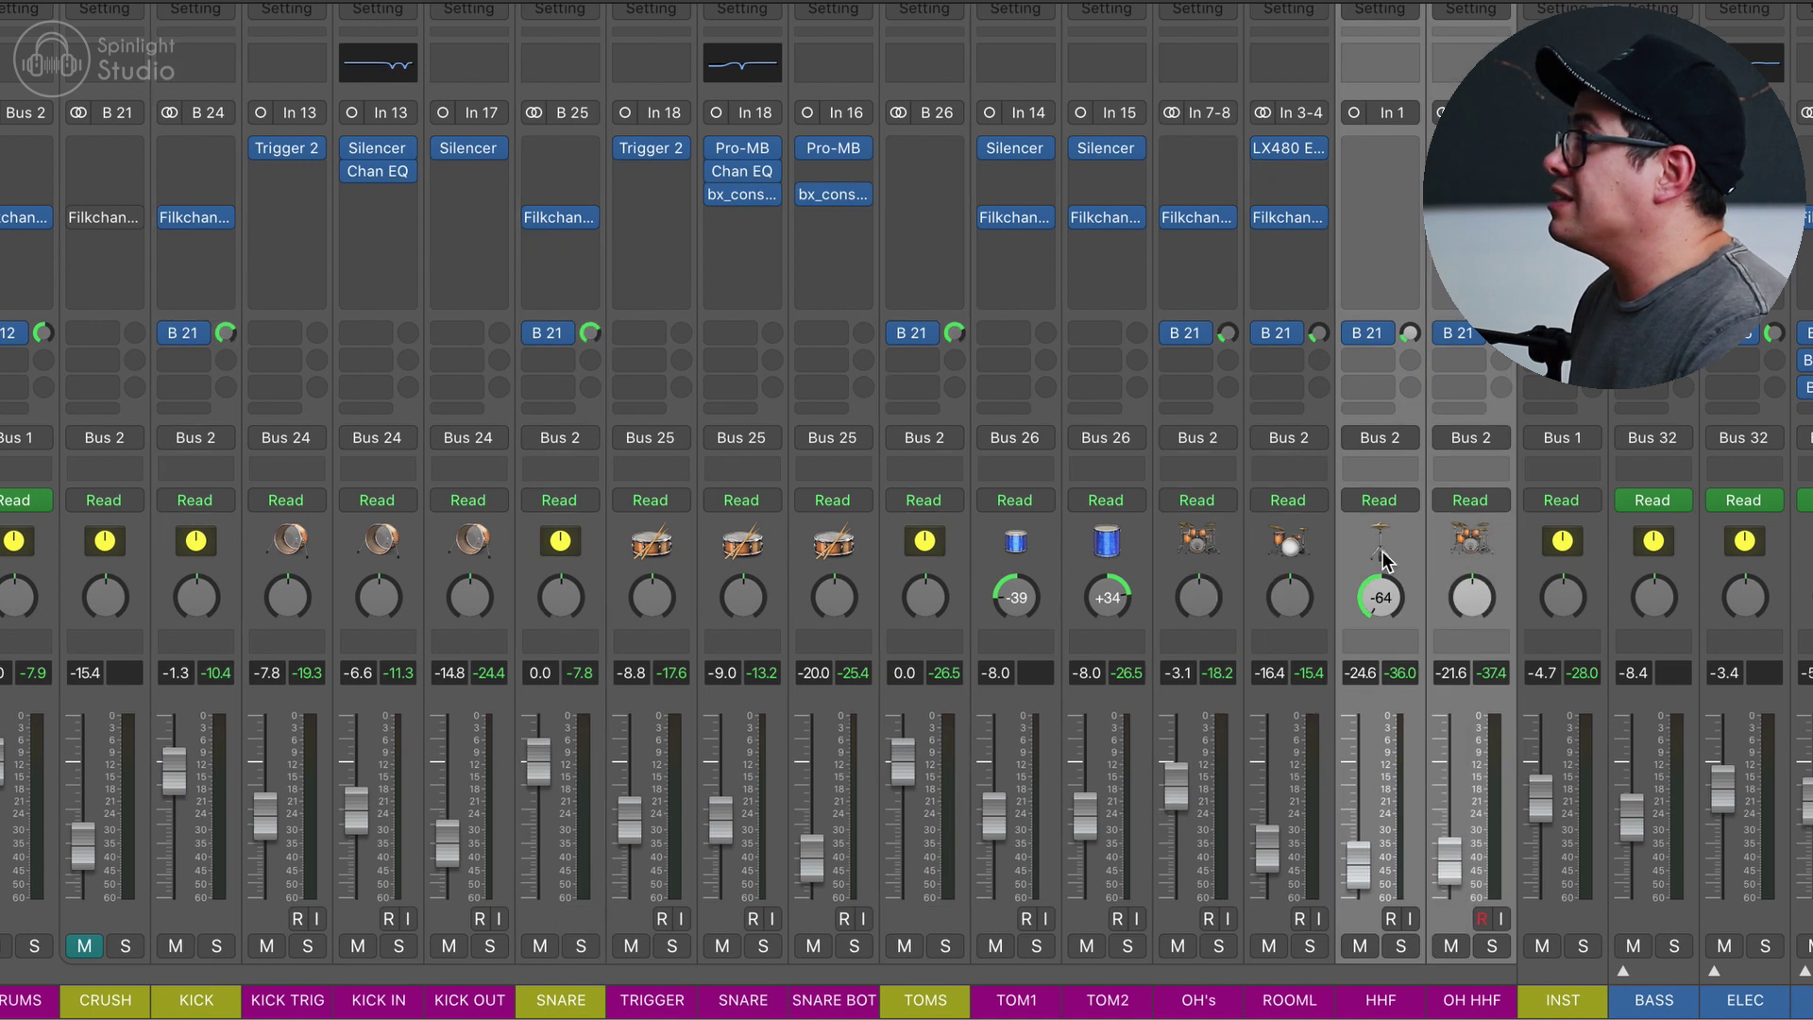
scroll(271, 453, left, 1)
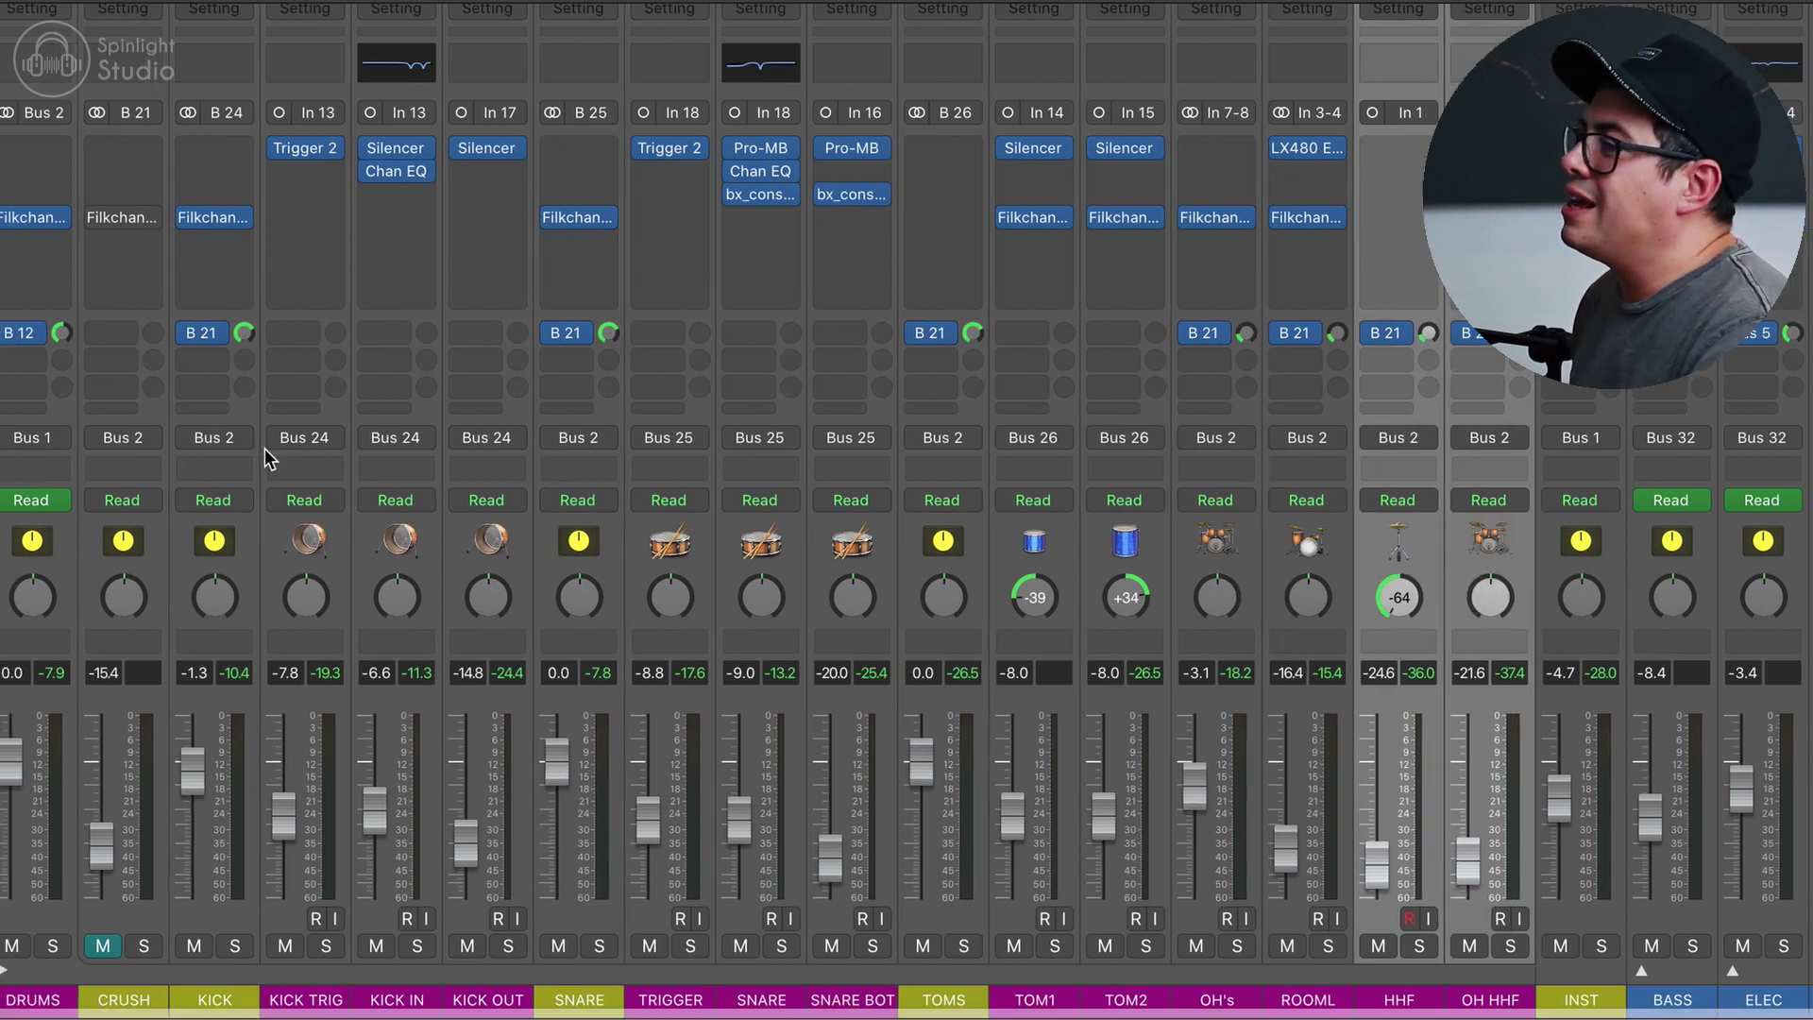
- Unmute the CRUSH bus, and activate and open its Filkchannel MK2
click(93, 921)
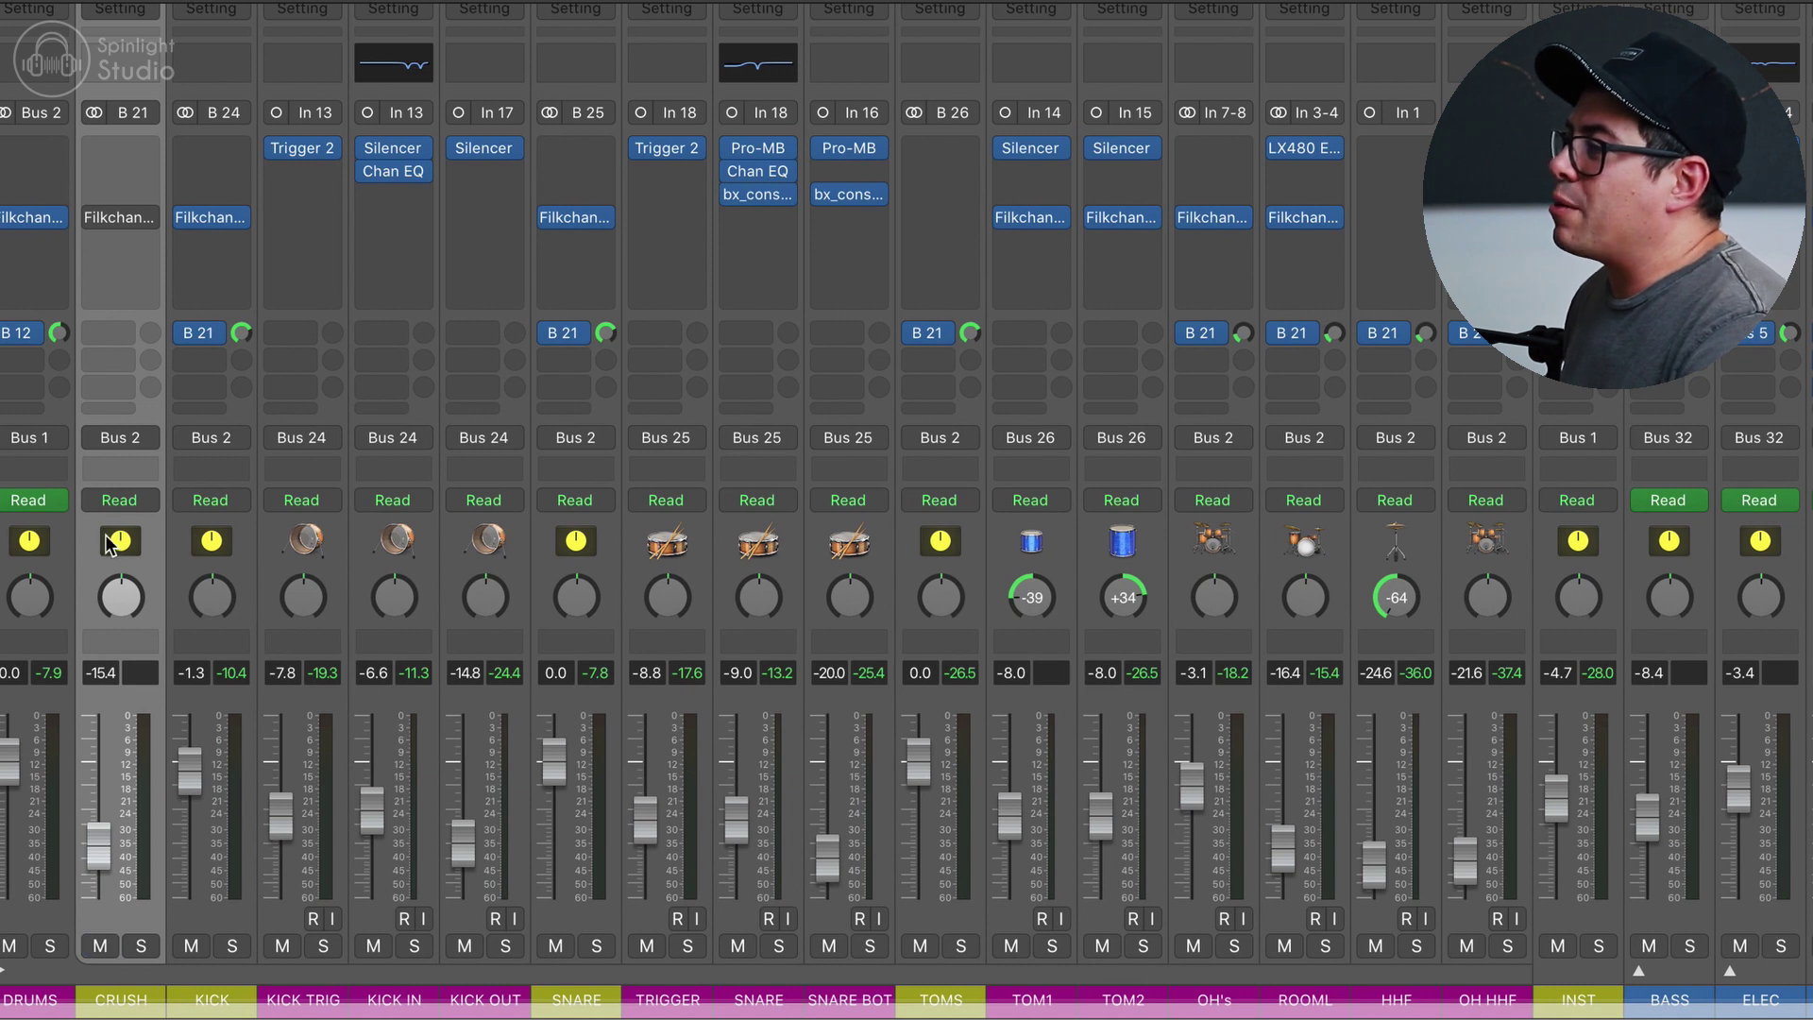
mouse_move(148, 231)
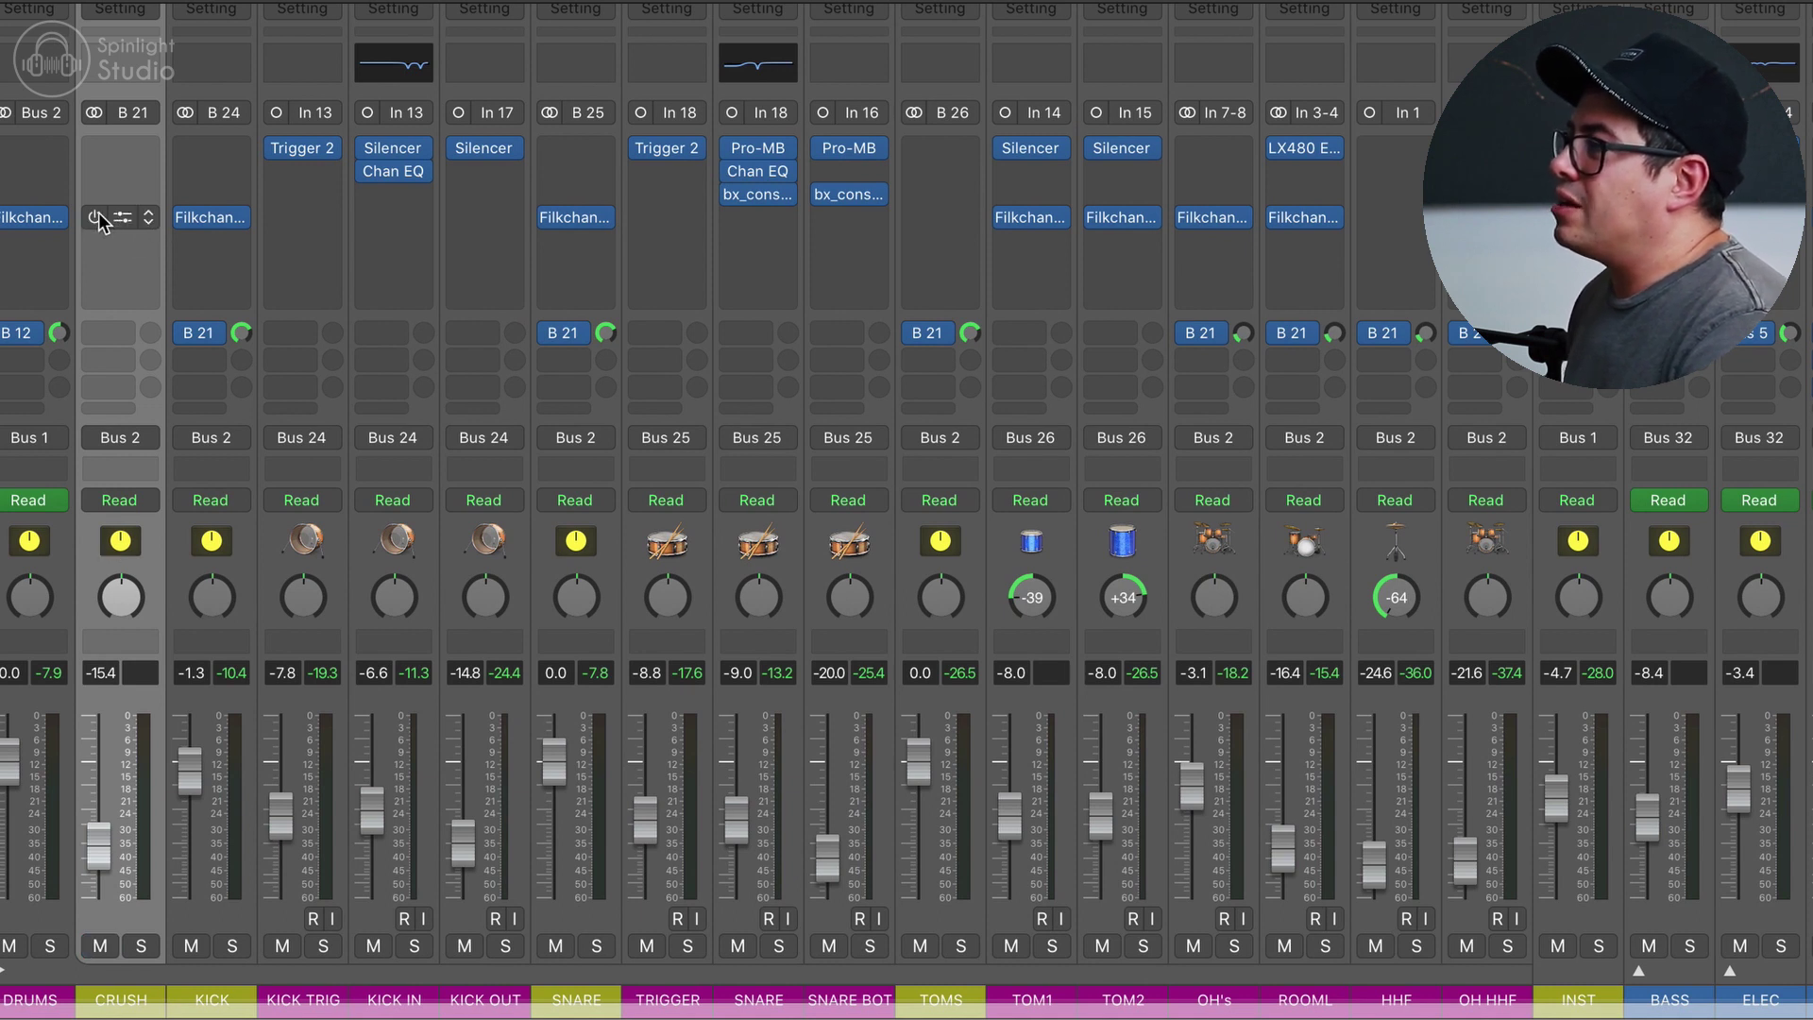
click(124, 217)
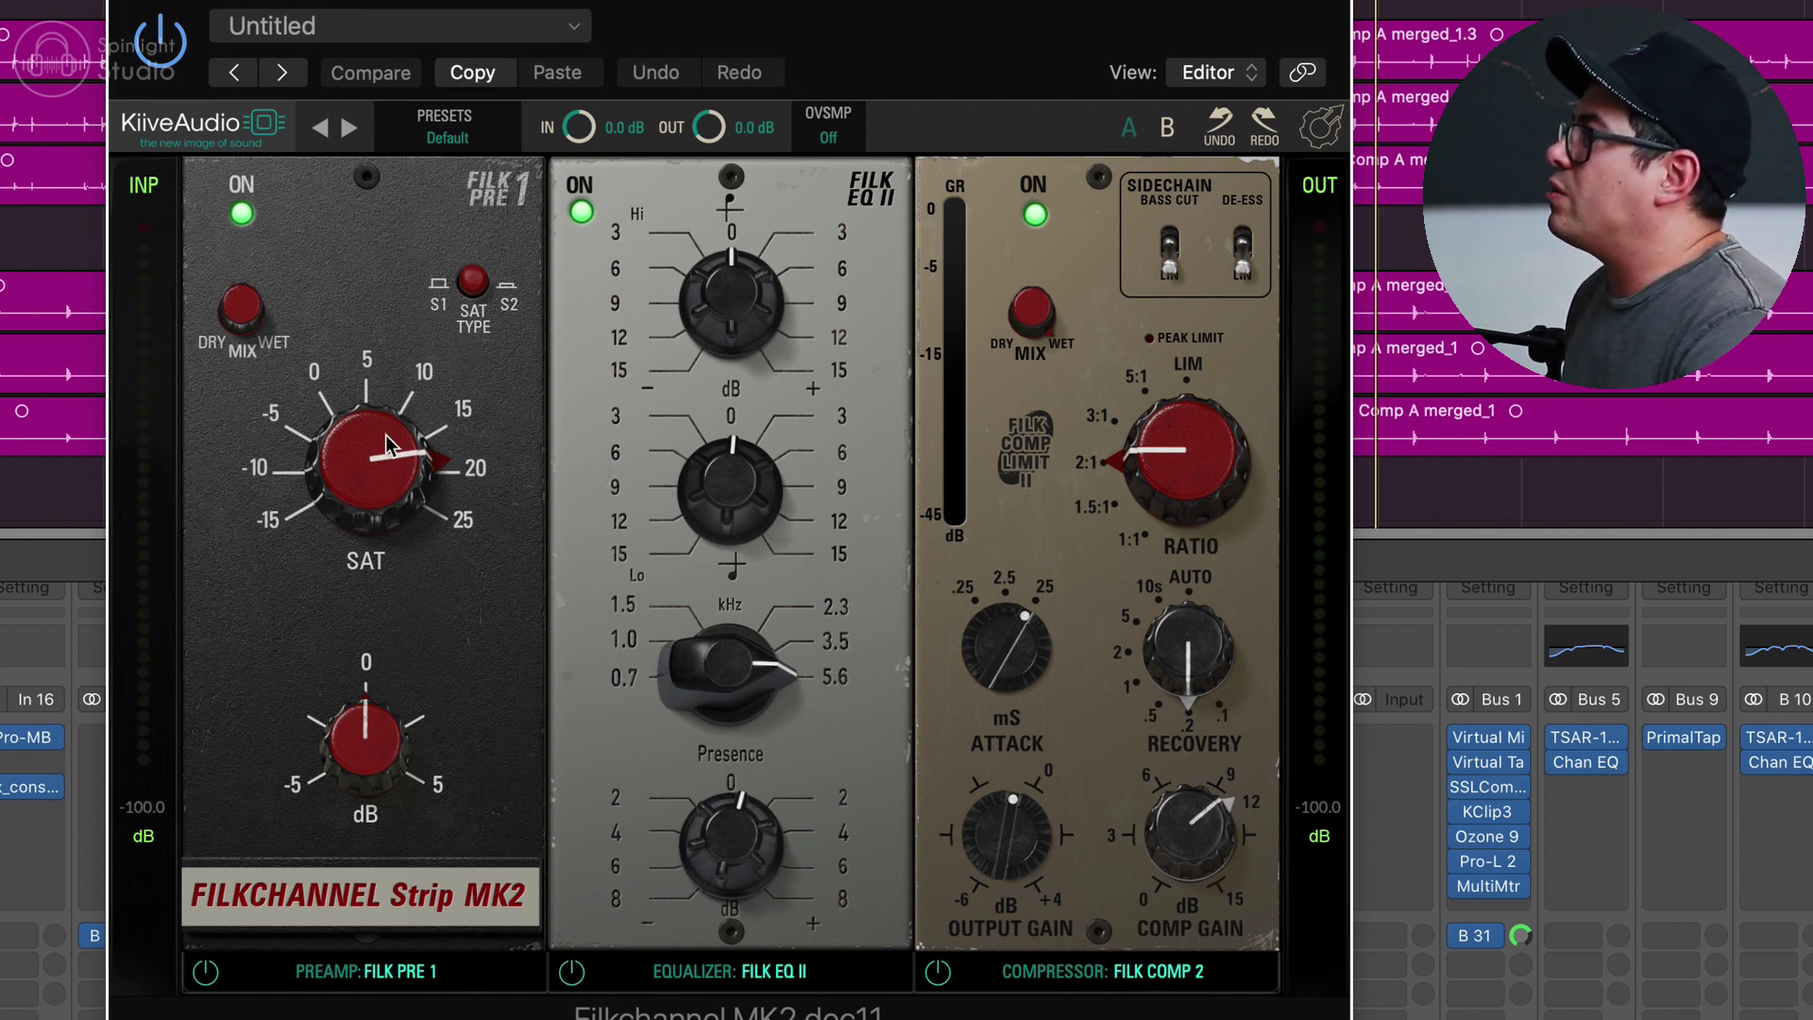
- Turn off CRUSH's FILK EQ II and FILK COMP 2, and audition the FILK PRE 1's SAT knob during playback
mouse_move(398, 475)
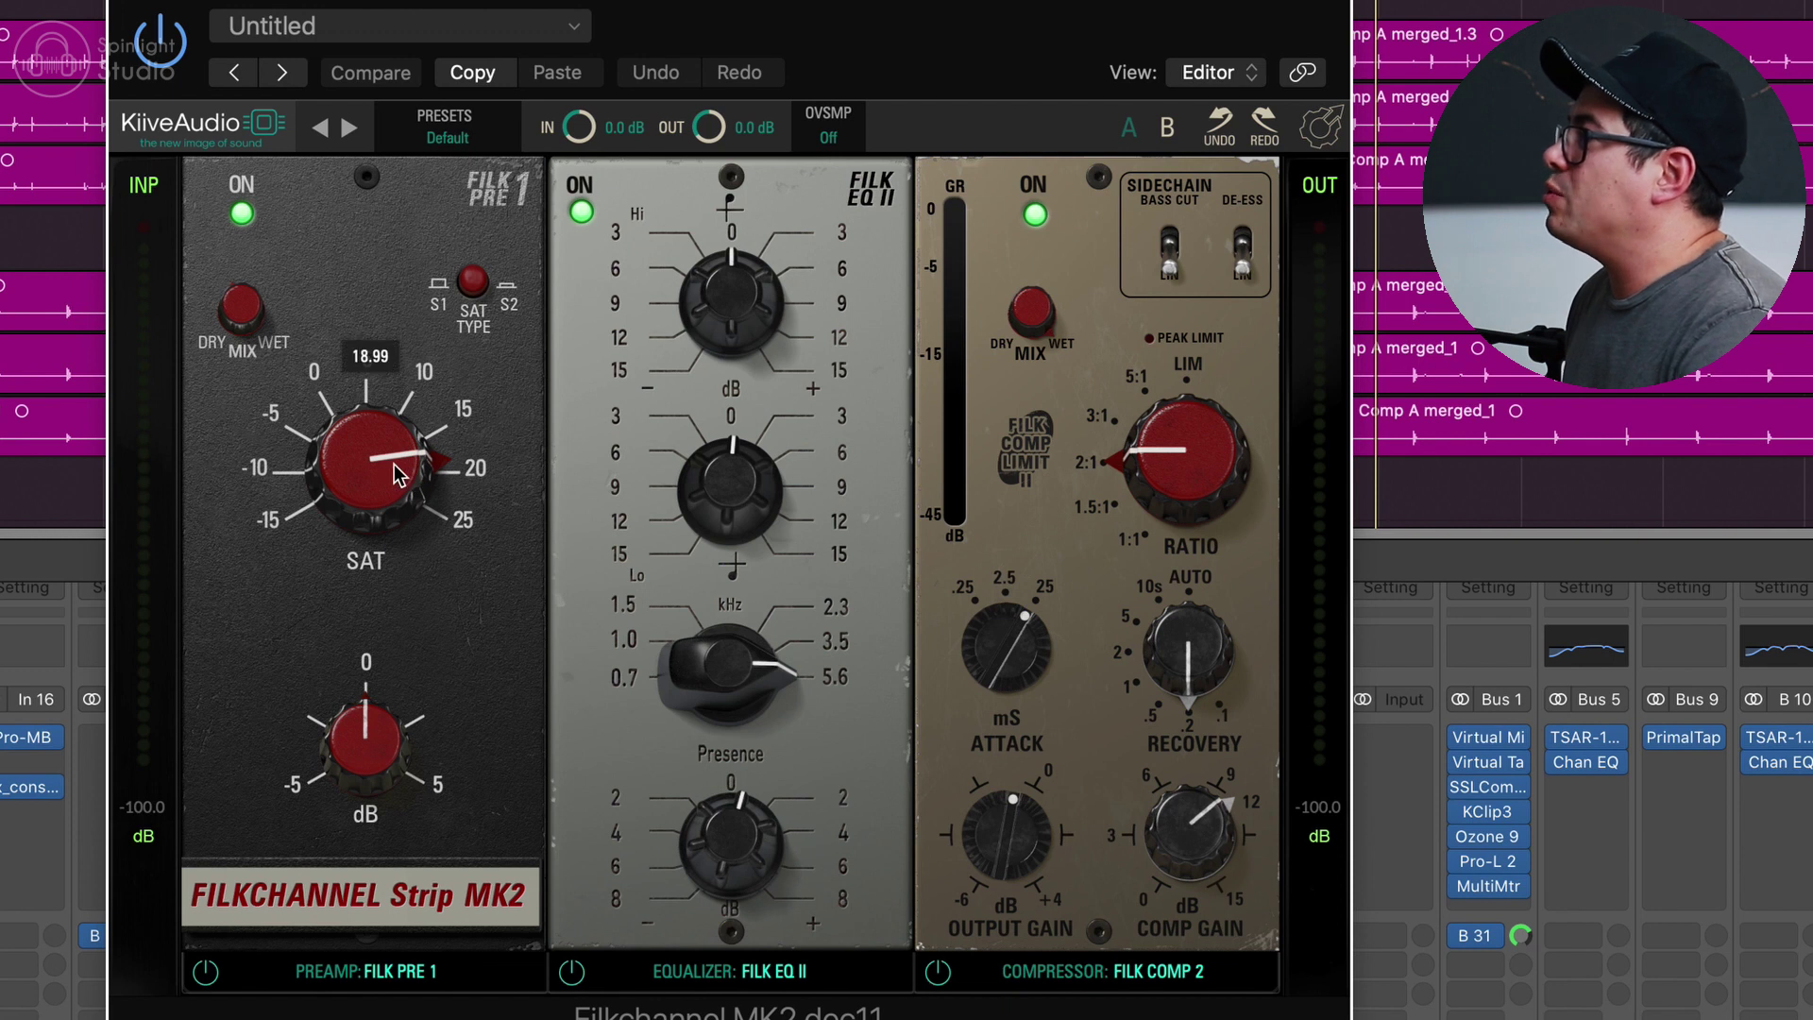
click(582, 212)
click(1035, 214)
key(space)
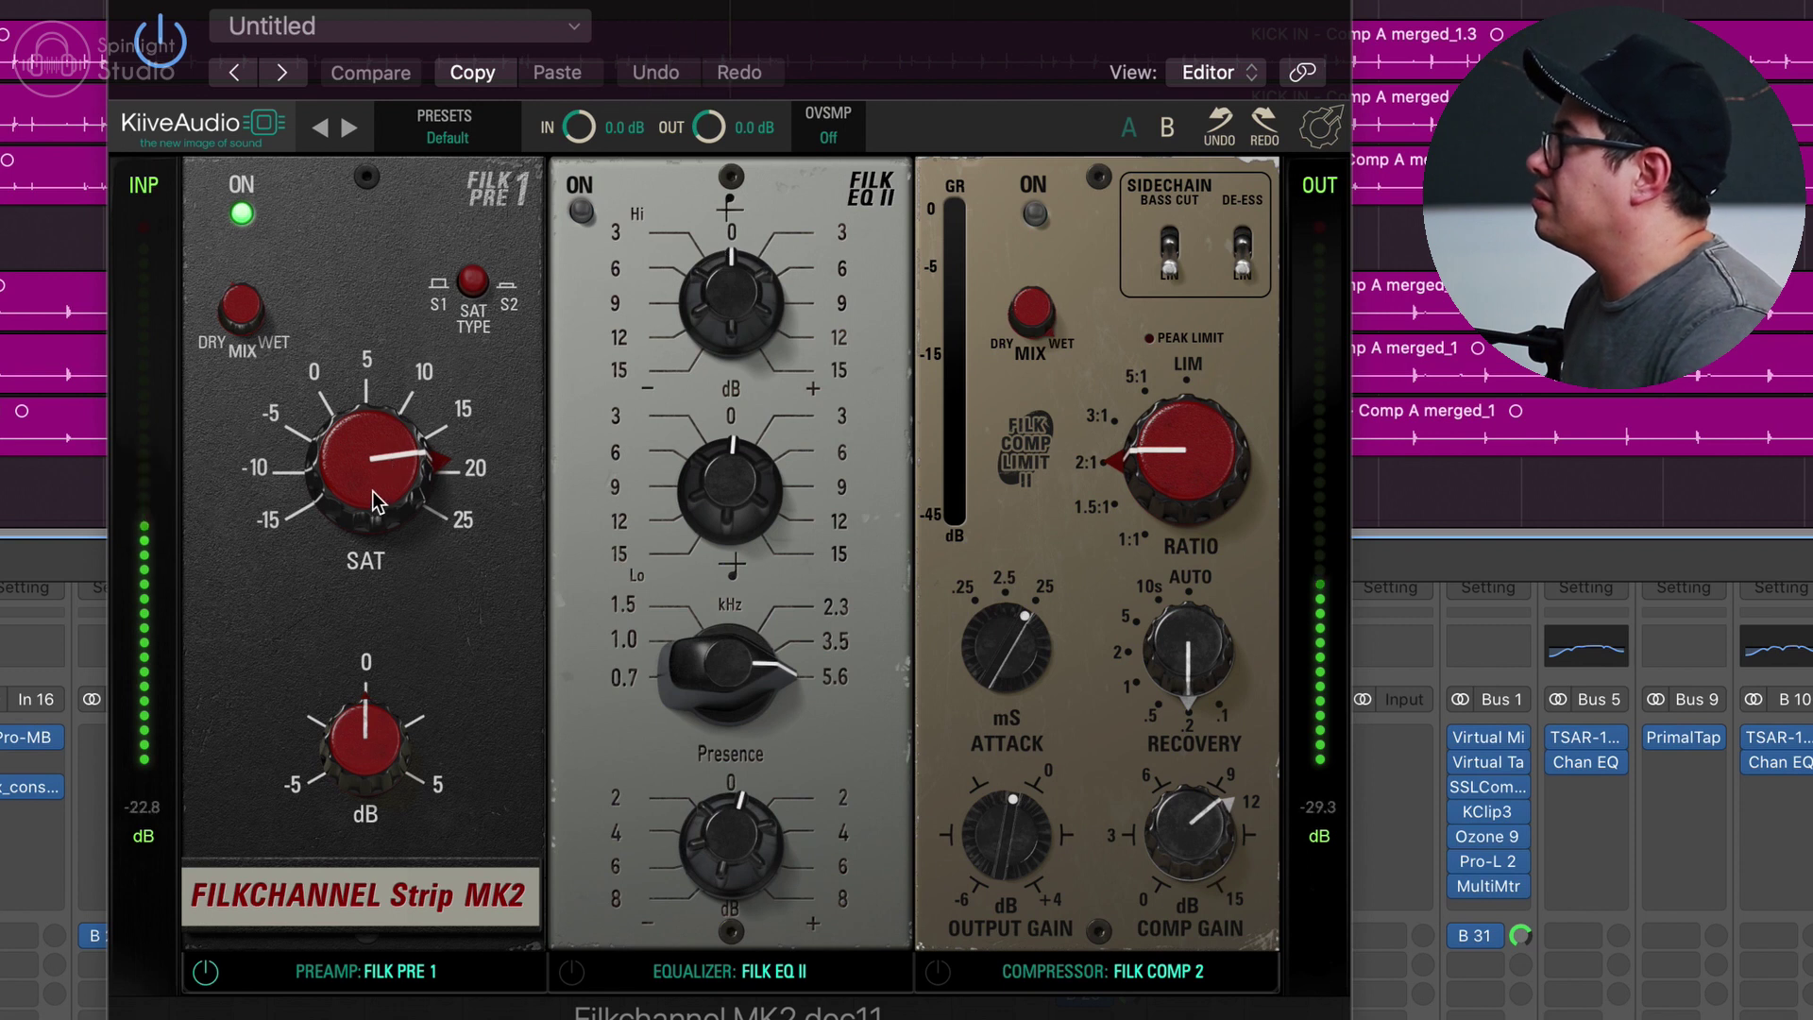
drag(374, 500, 400, 533)
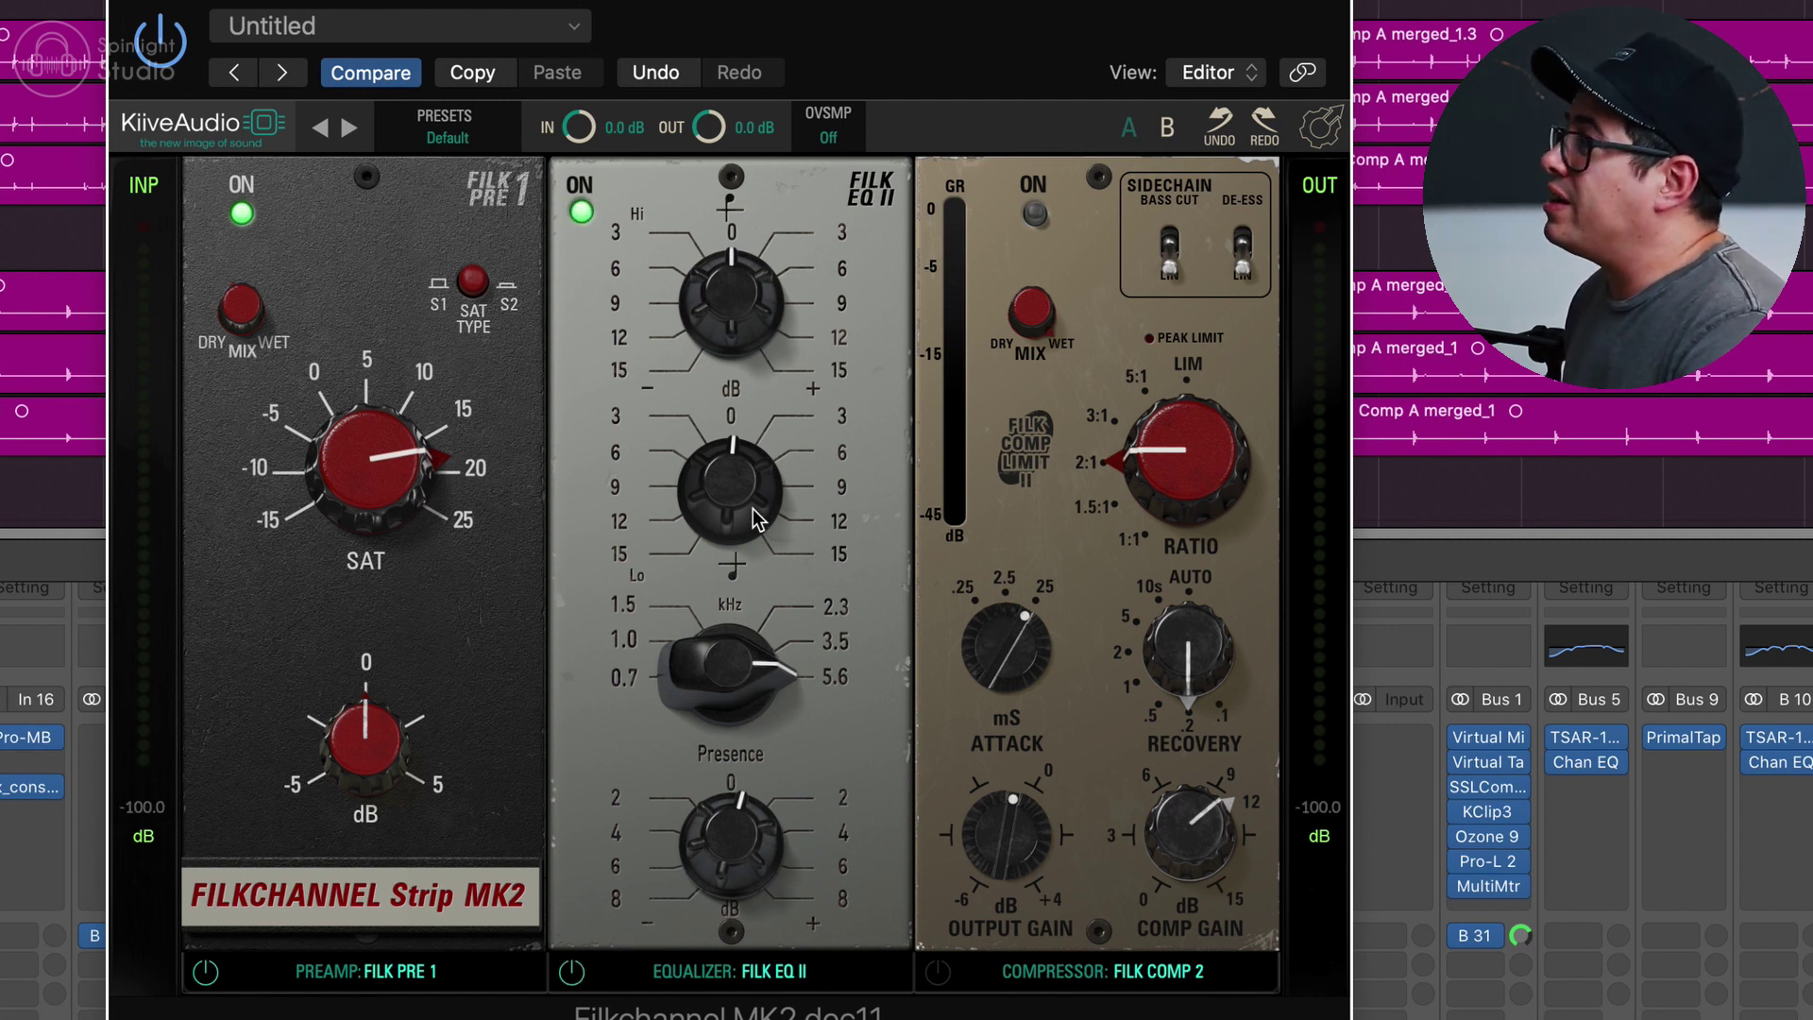
- Examine the Lo and Presence knobs of CRUSH's FILK EQ II
mouse_move(756, 517)
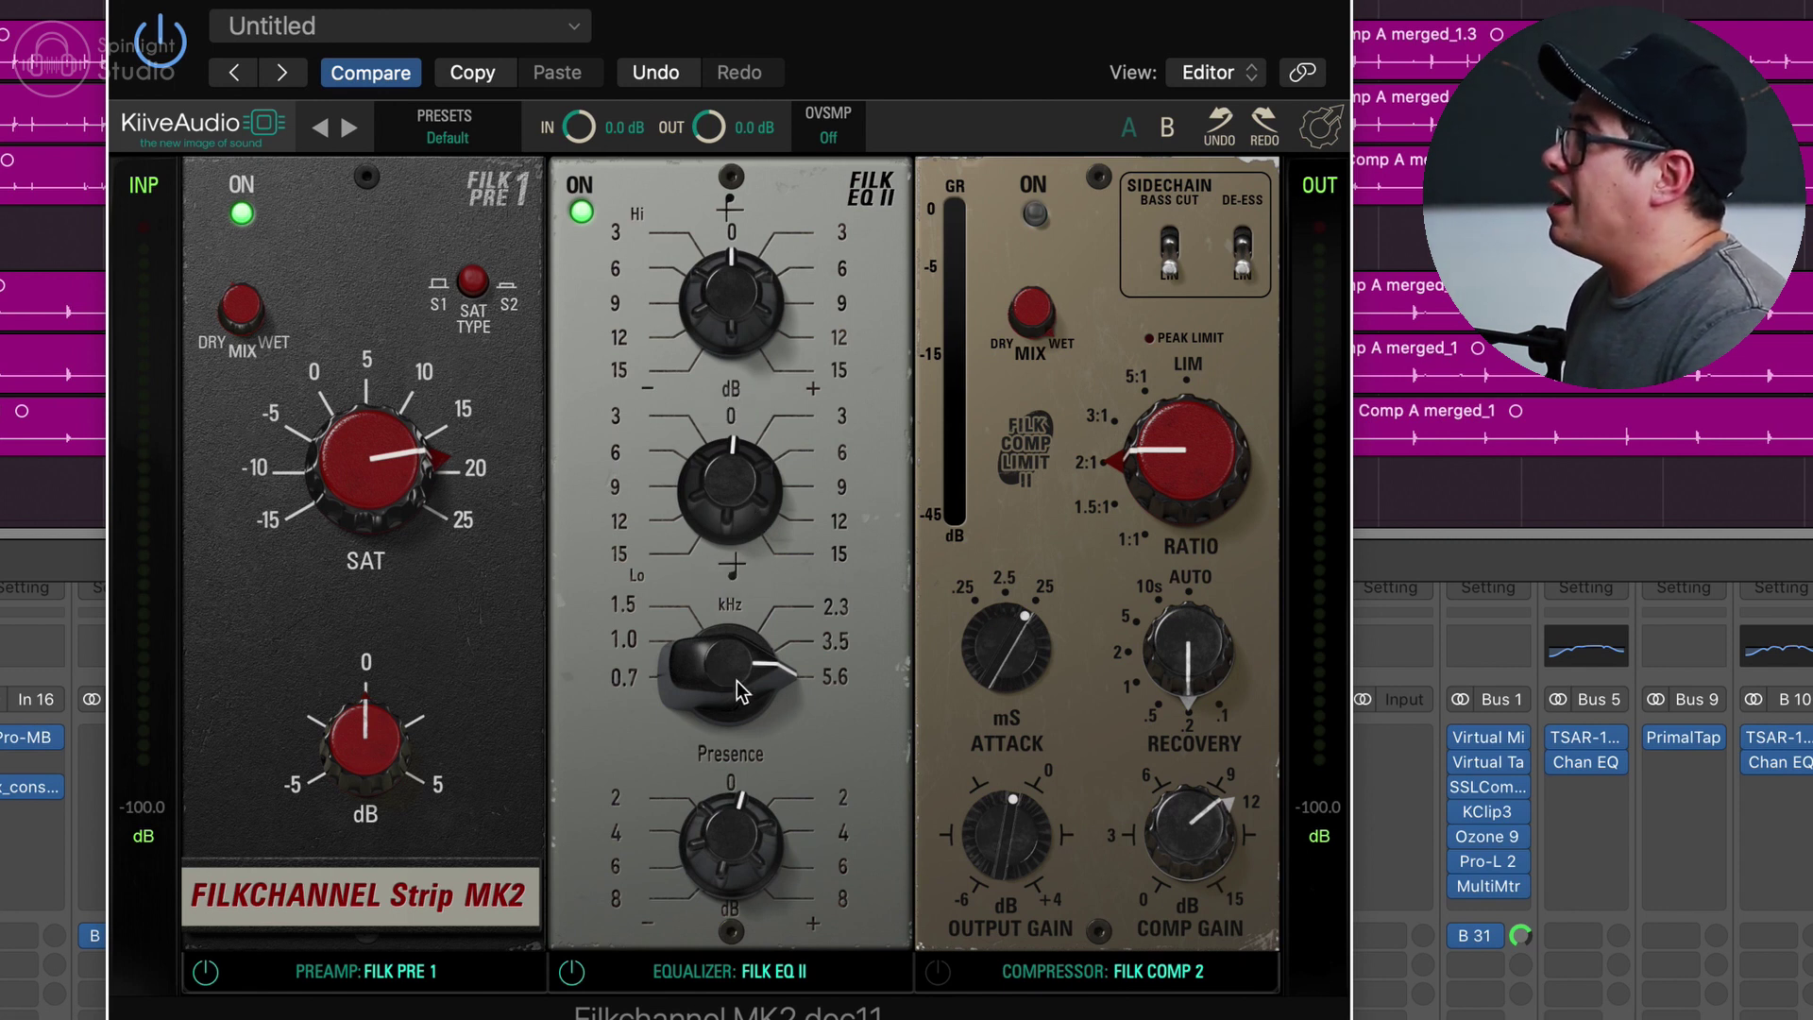
mouse_move(746, 840)
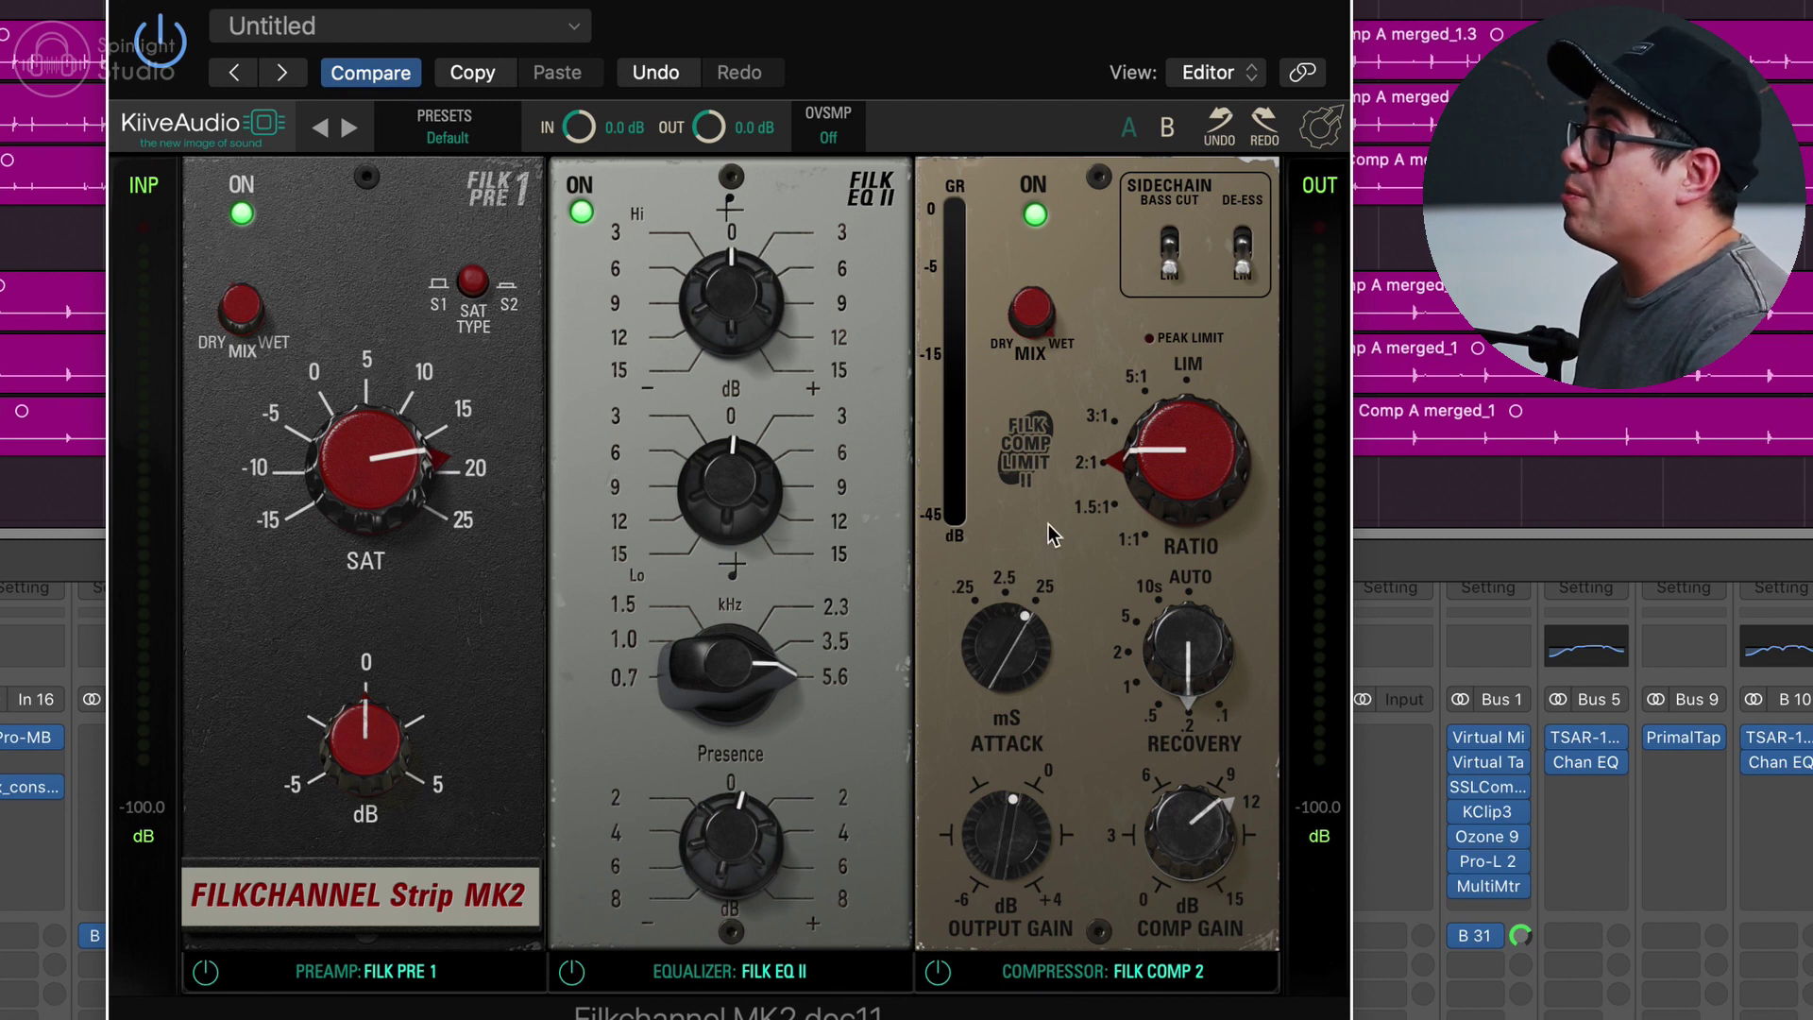
- Play the CRUSH bus and compare its Filkchannel MK2 bypassed and active
key(space)
key(space)
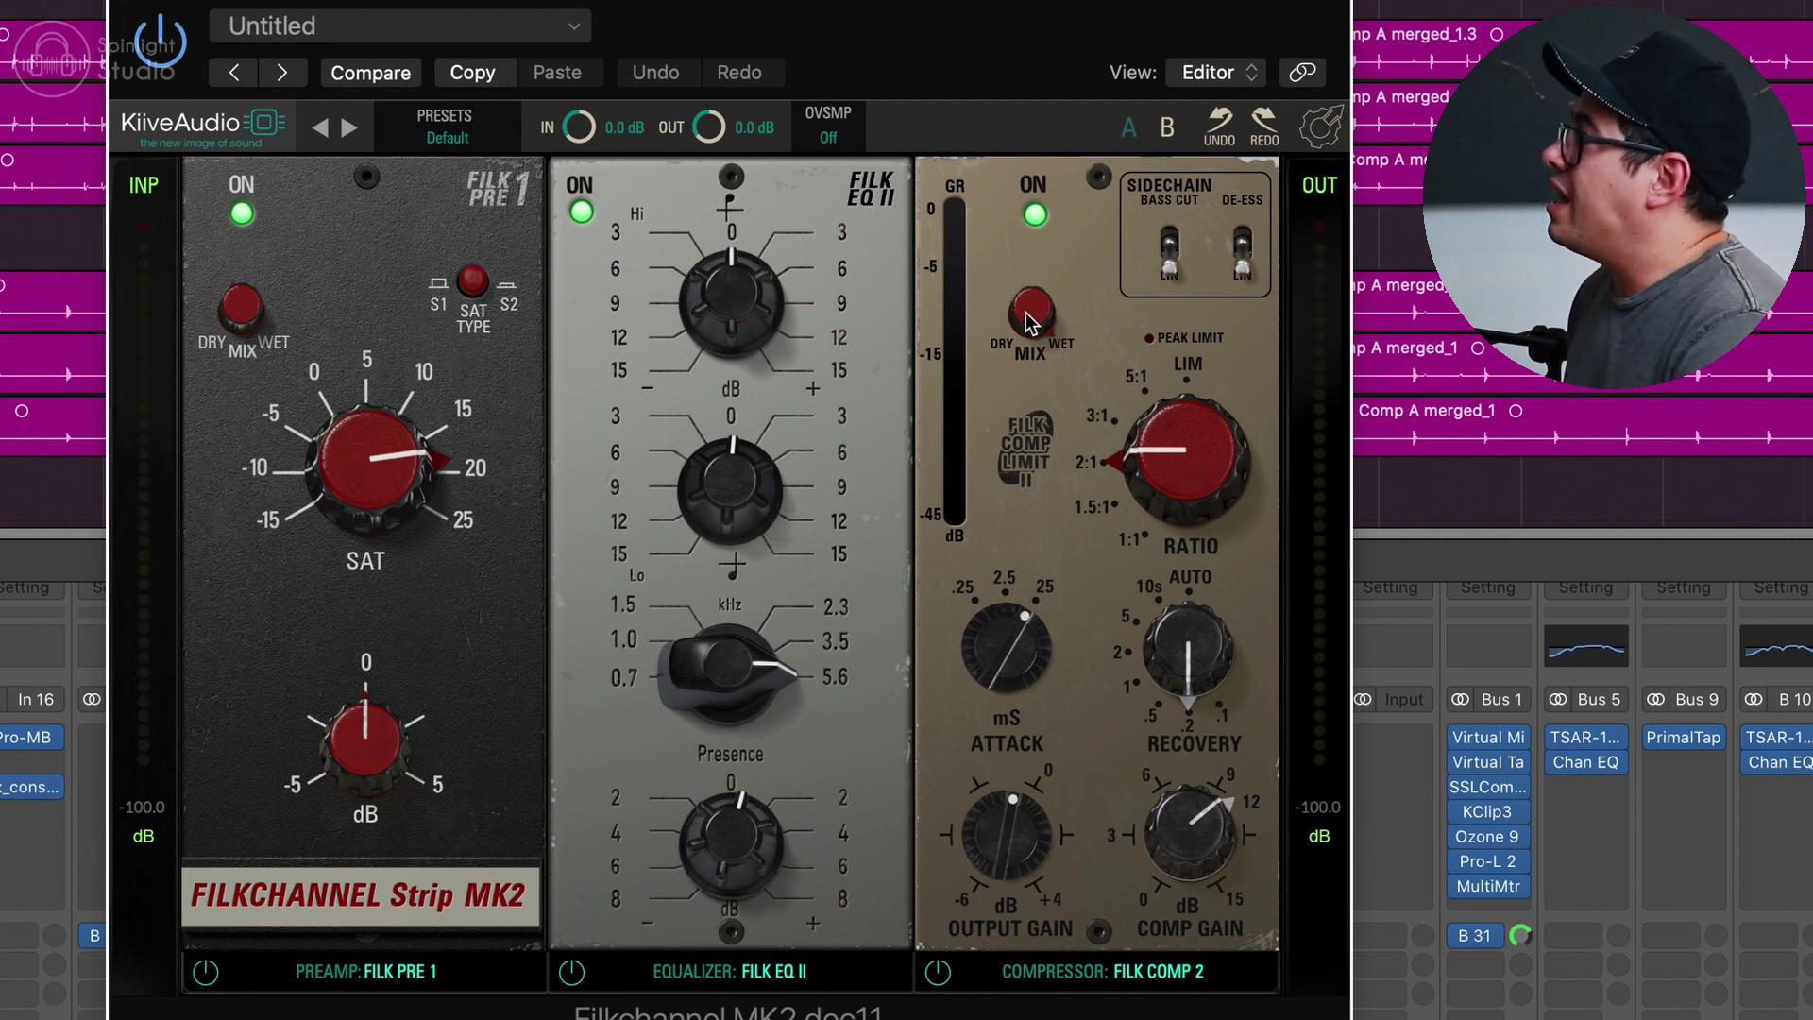
key(space)
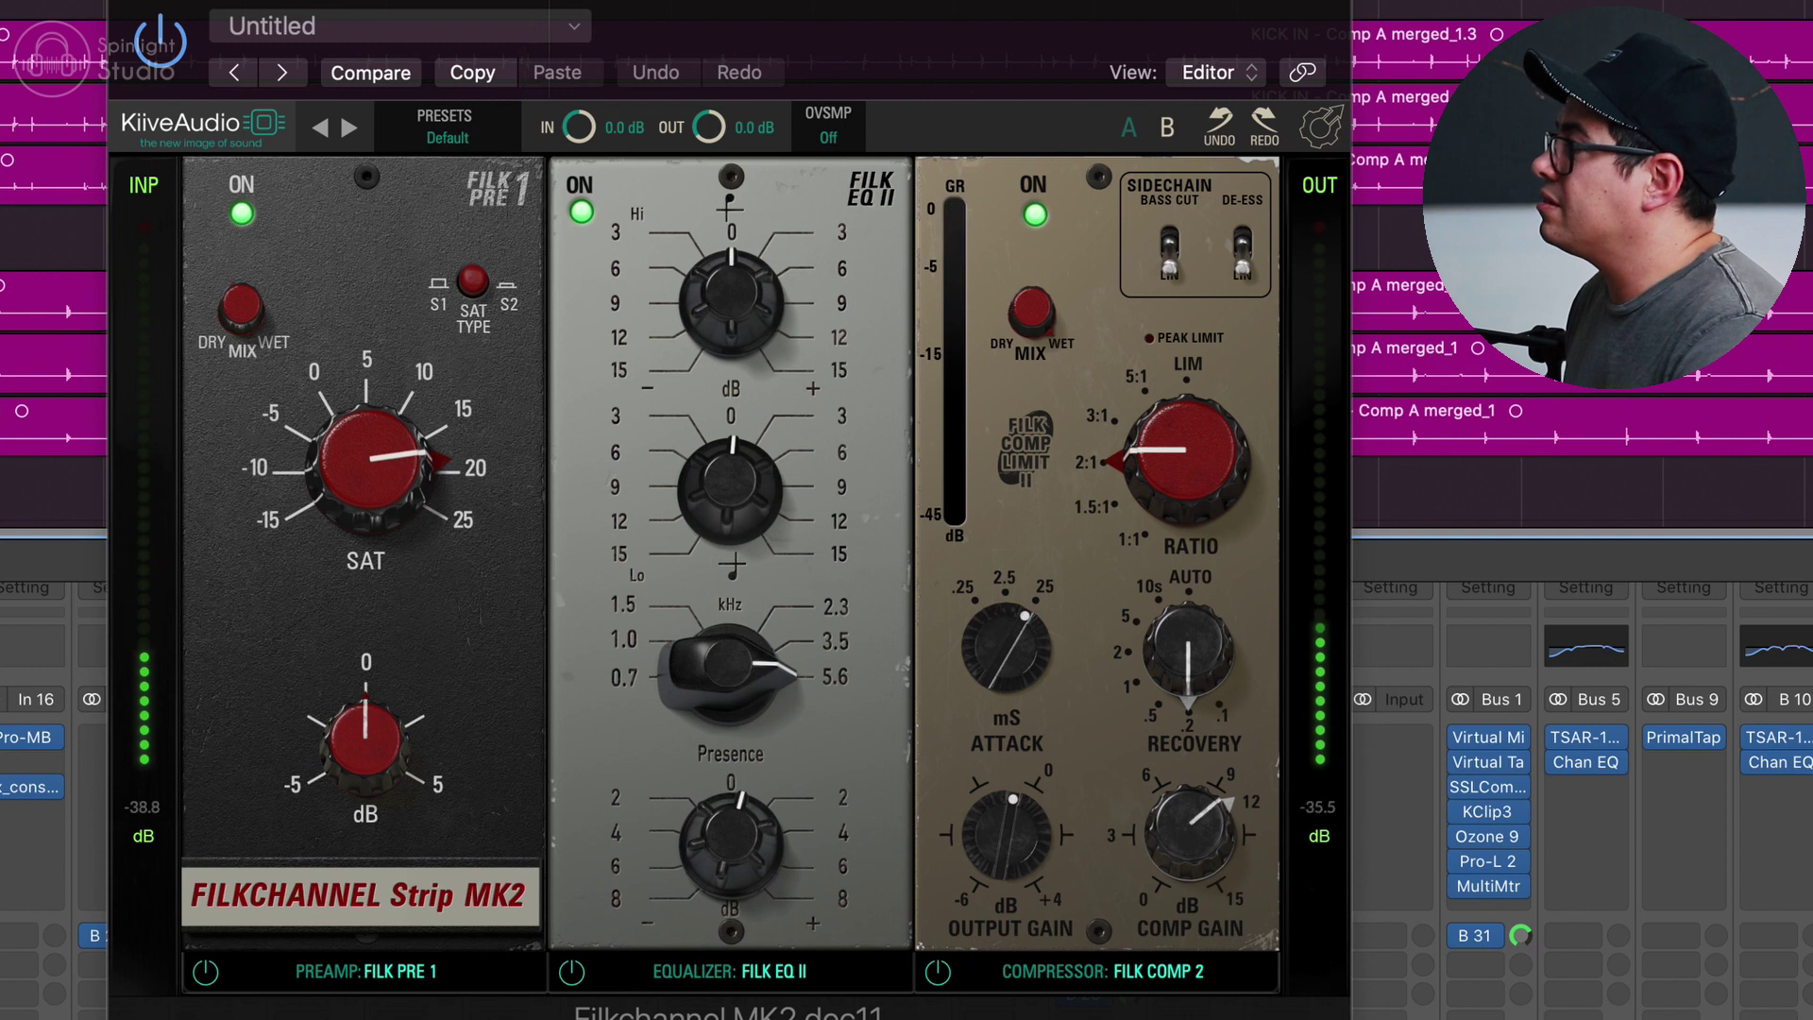
click(163, 42)
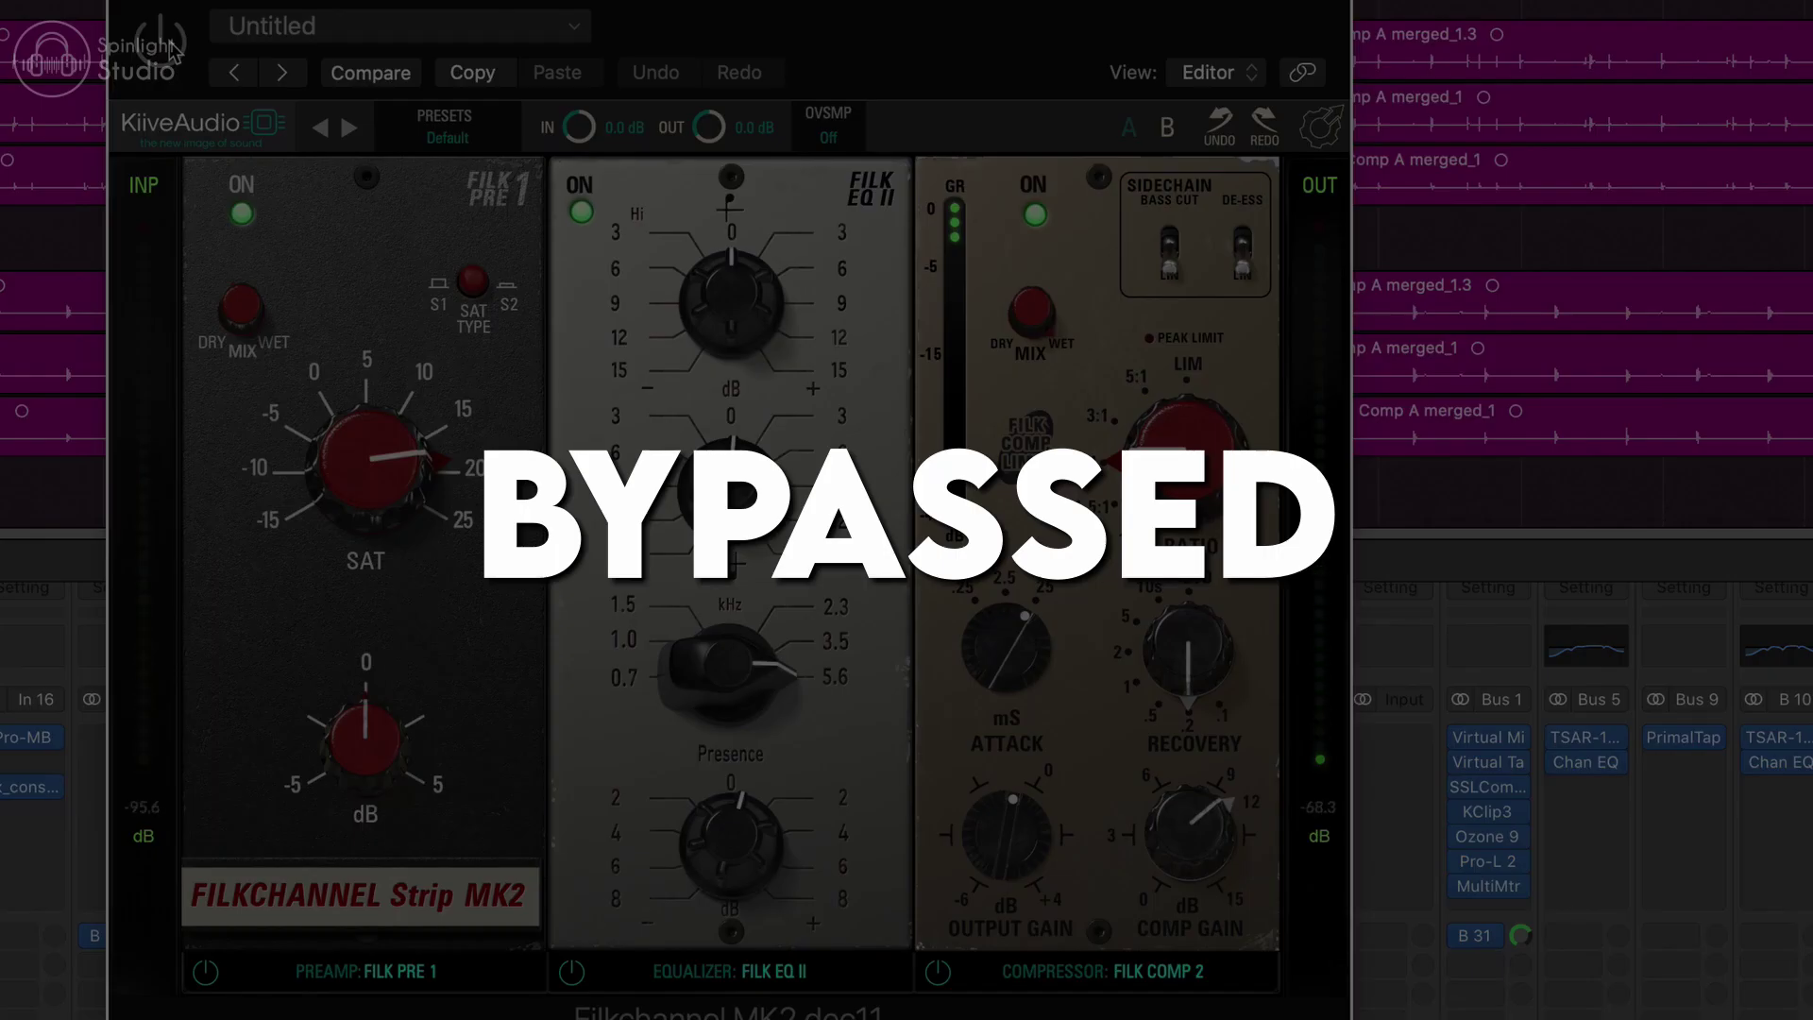
click(162, 42)
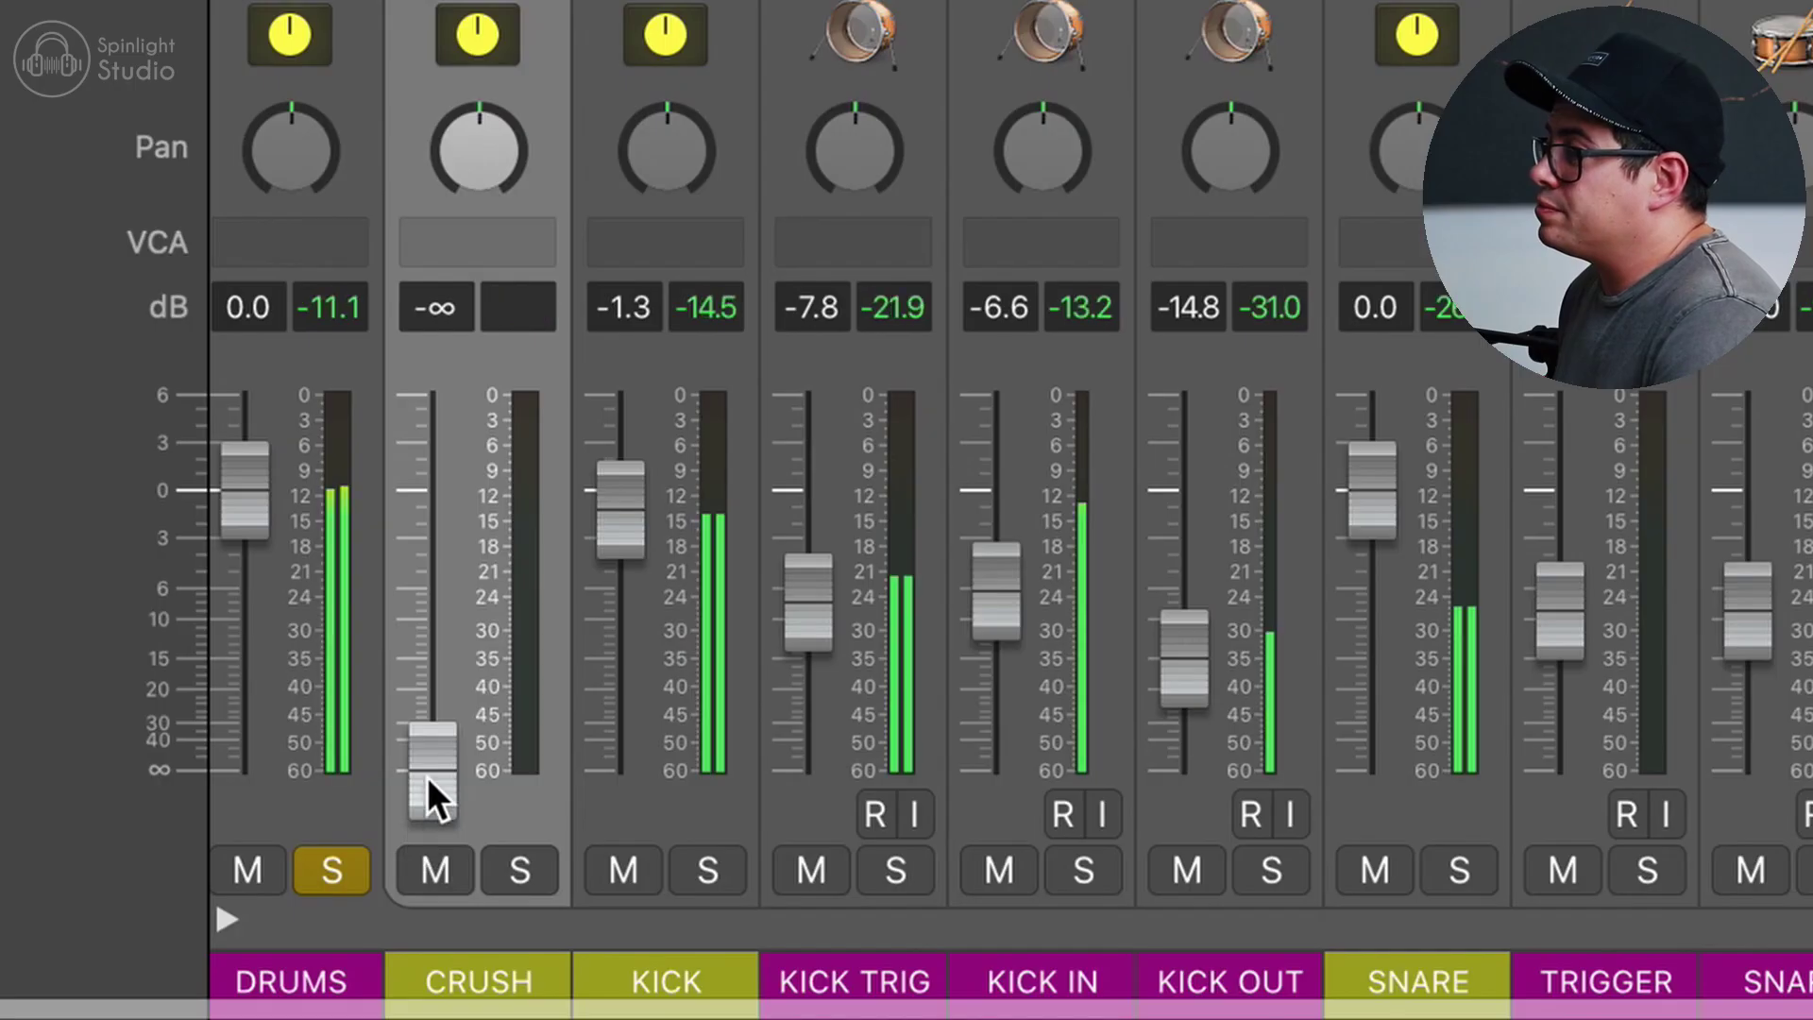
- Raise the CRUSH bus fader to -15.6 dB to blend it into the drums during playback
drag(424, 789, 425, 684)
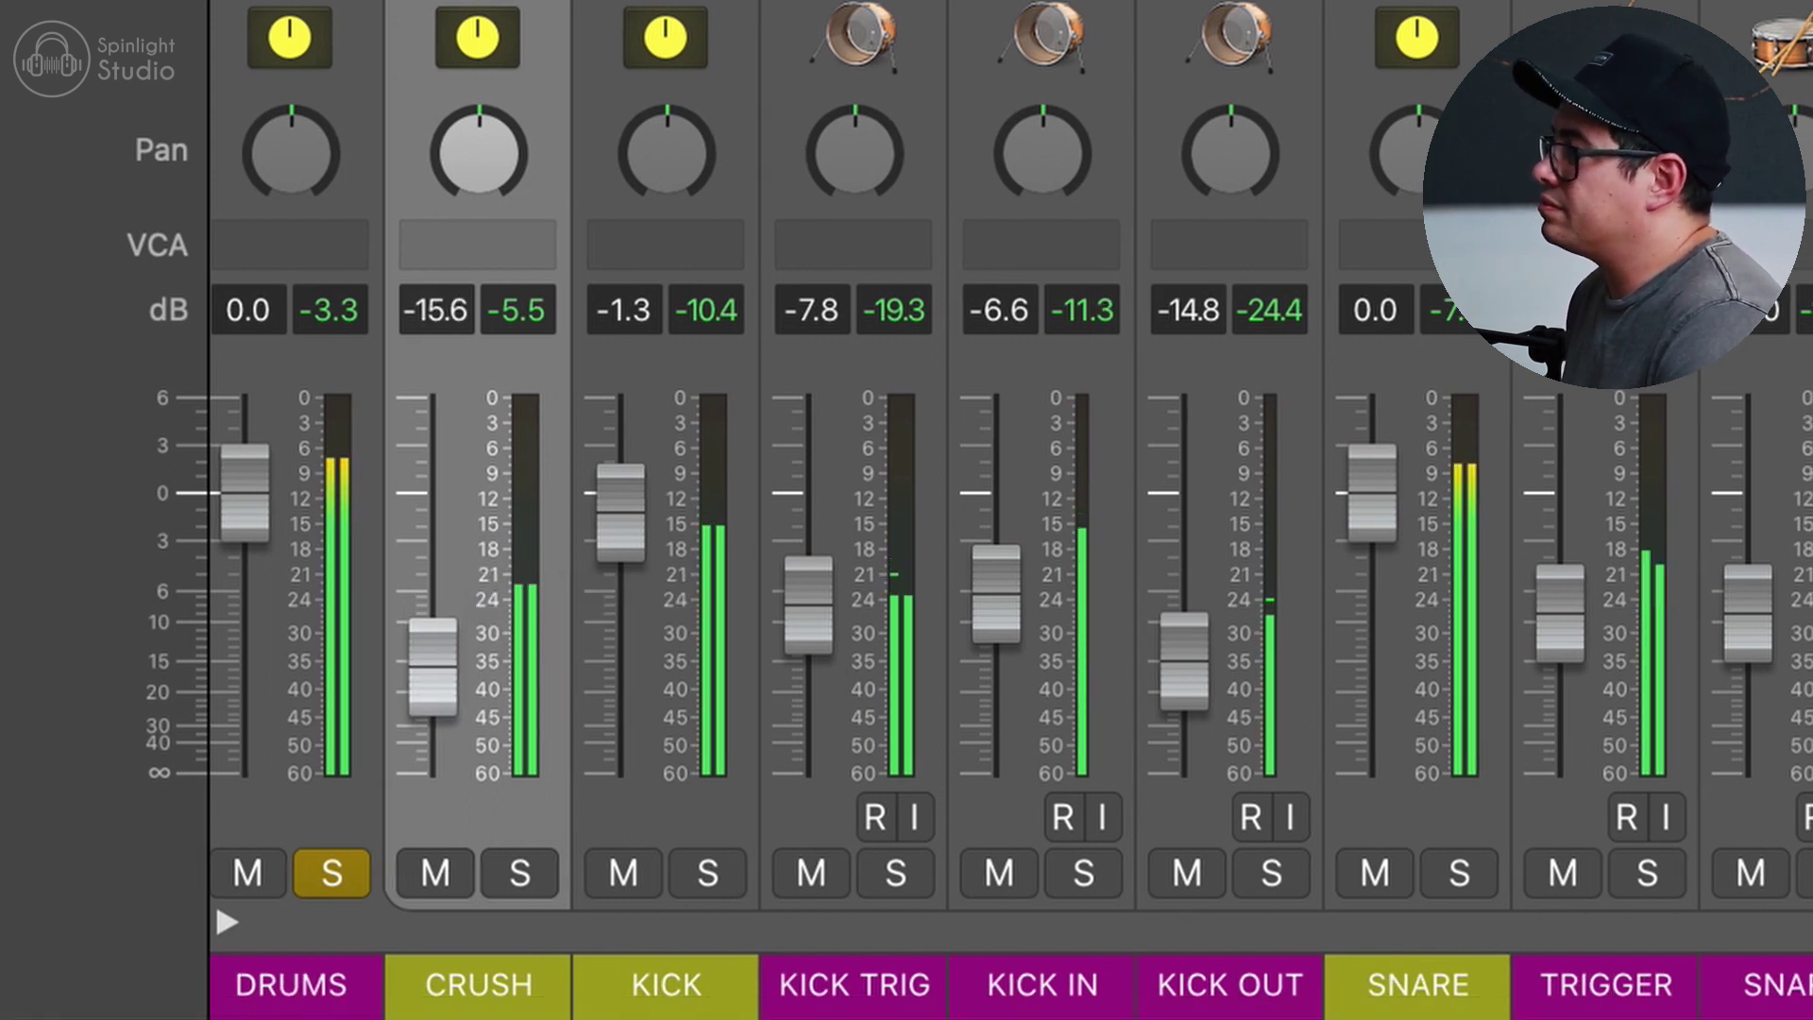
key(space)
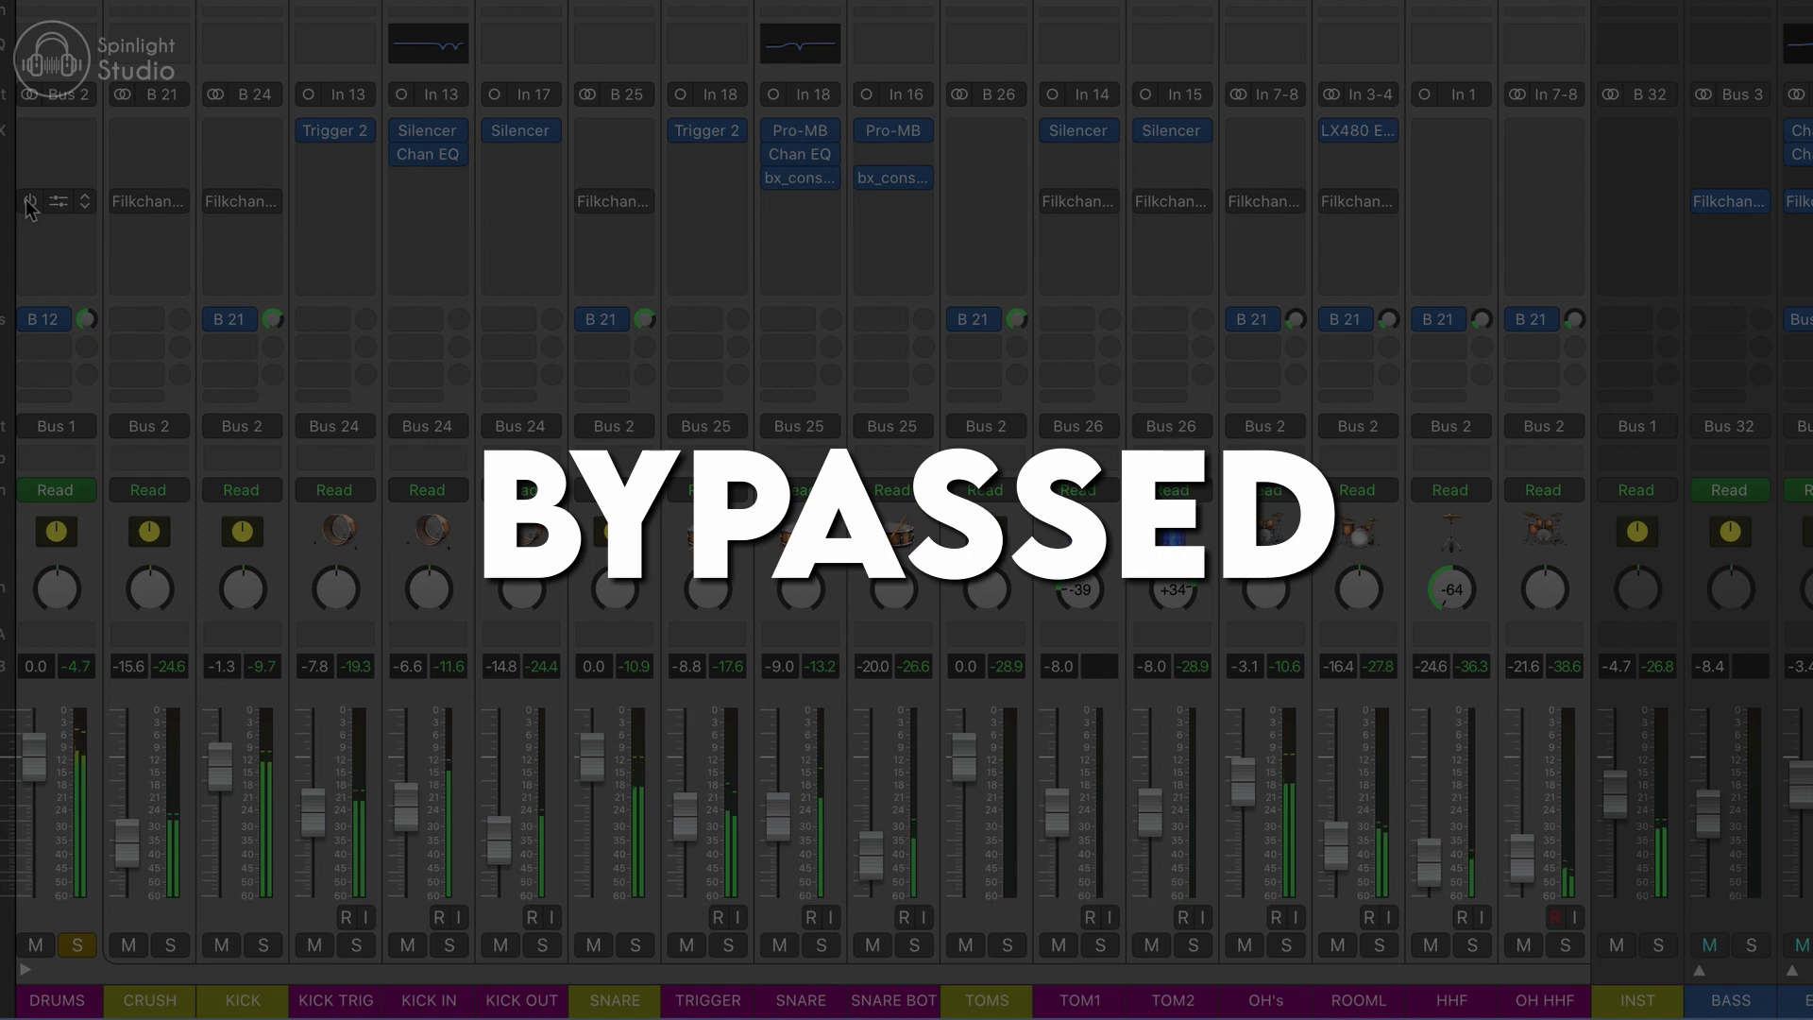
- Compare the soloed drums with every drum channel's Filkchannel bypassed and active
click(32, 203)
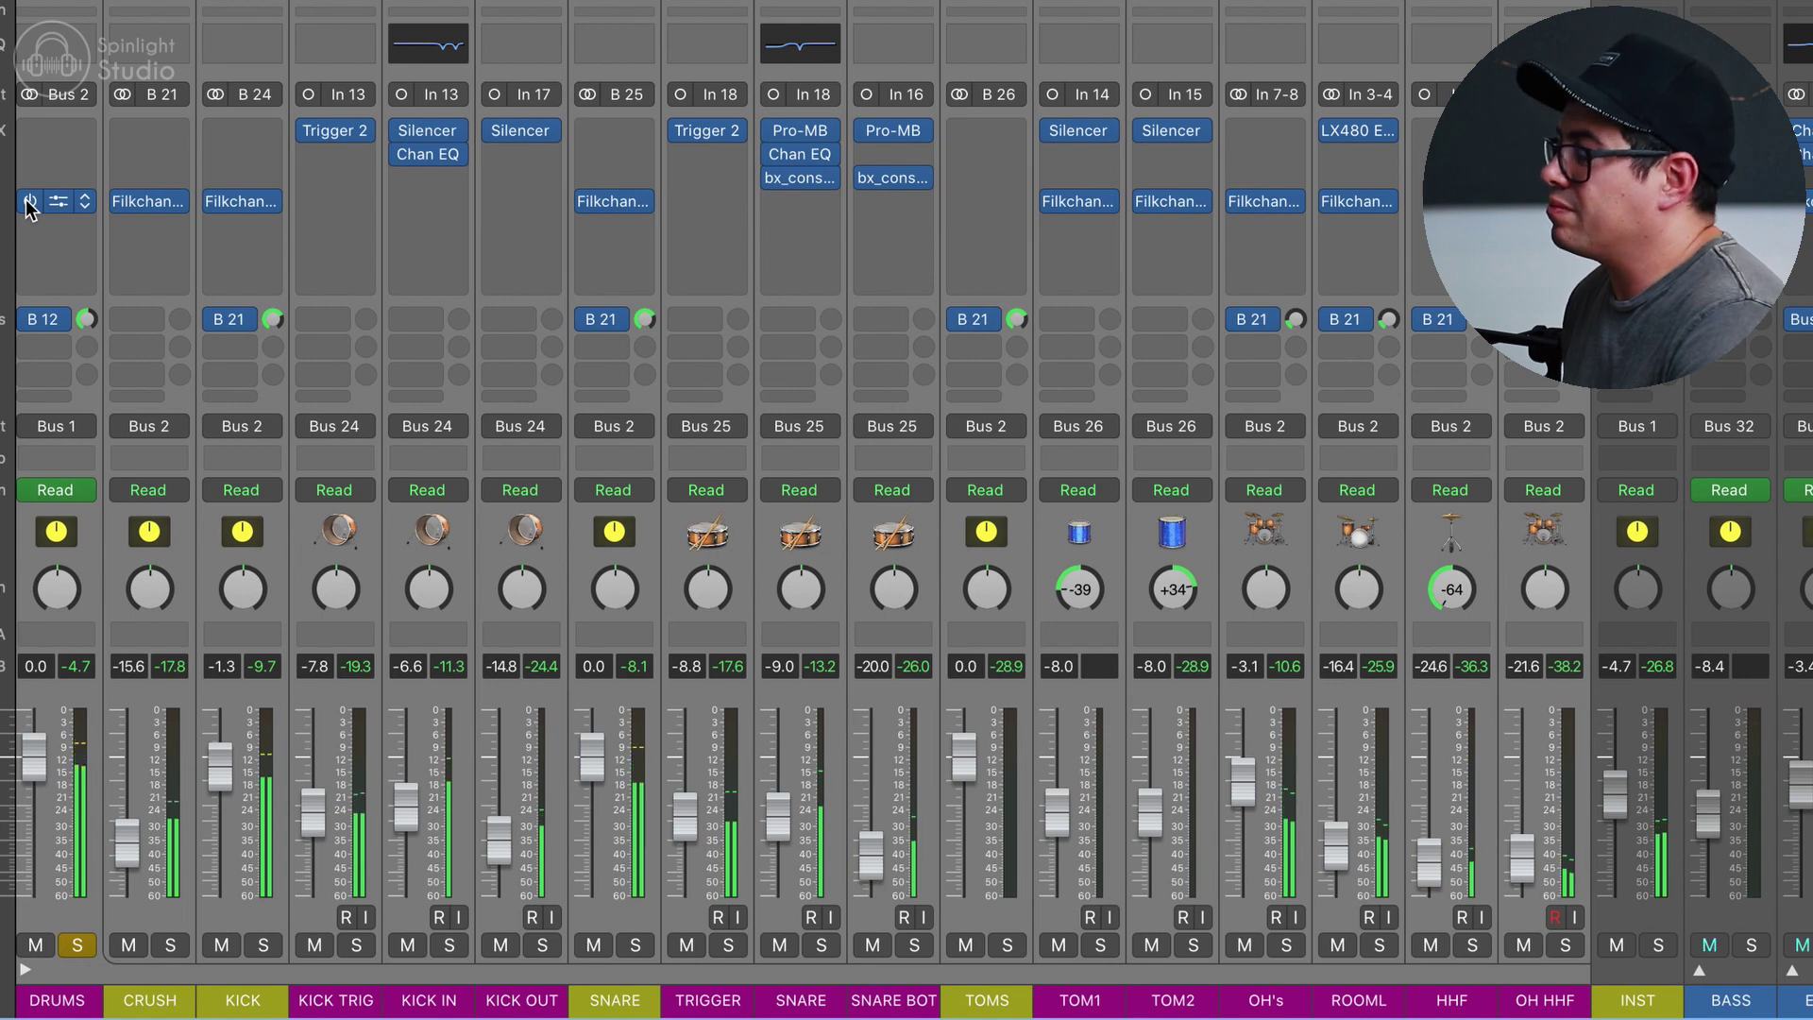
click(31, 202)
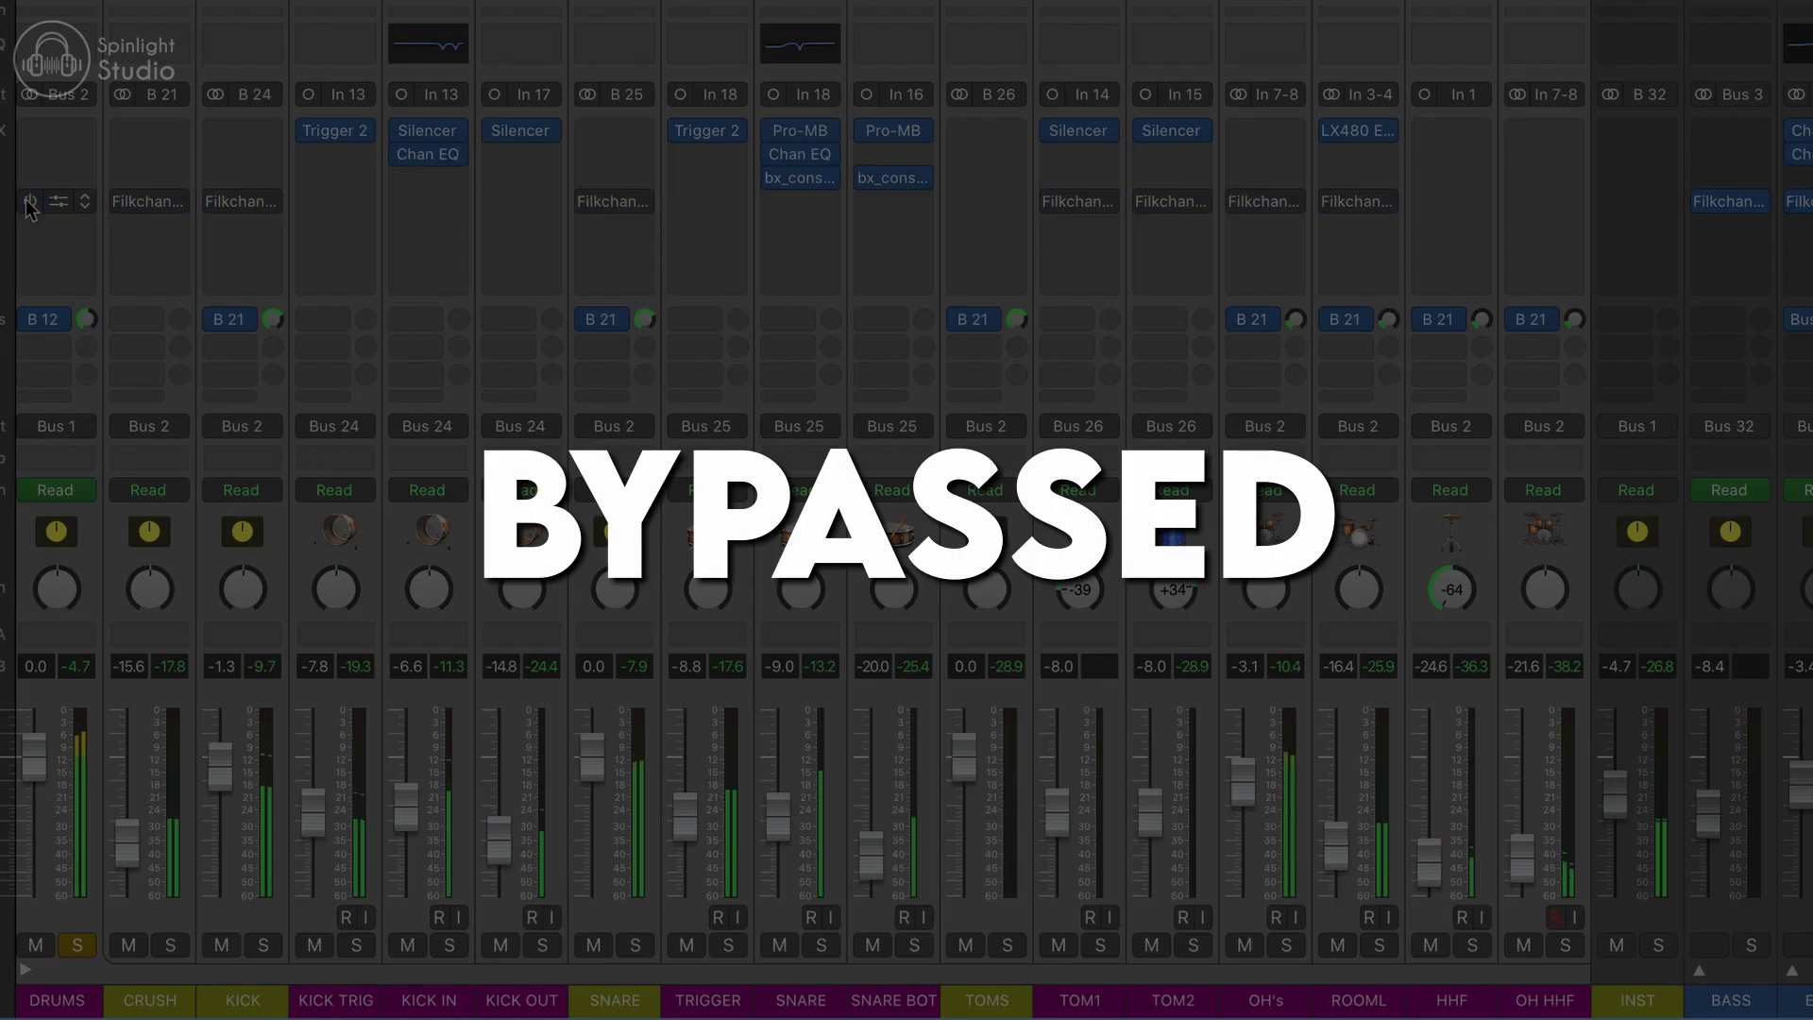
click(31, 202)
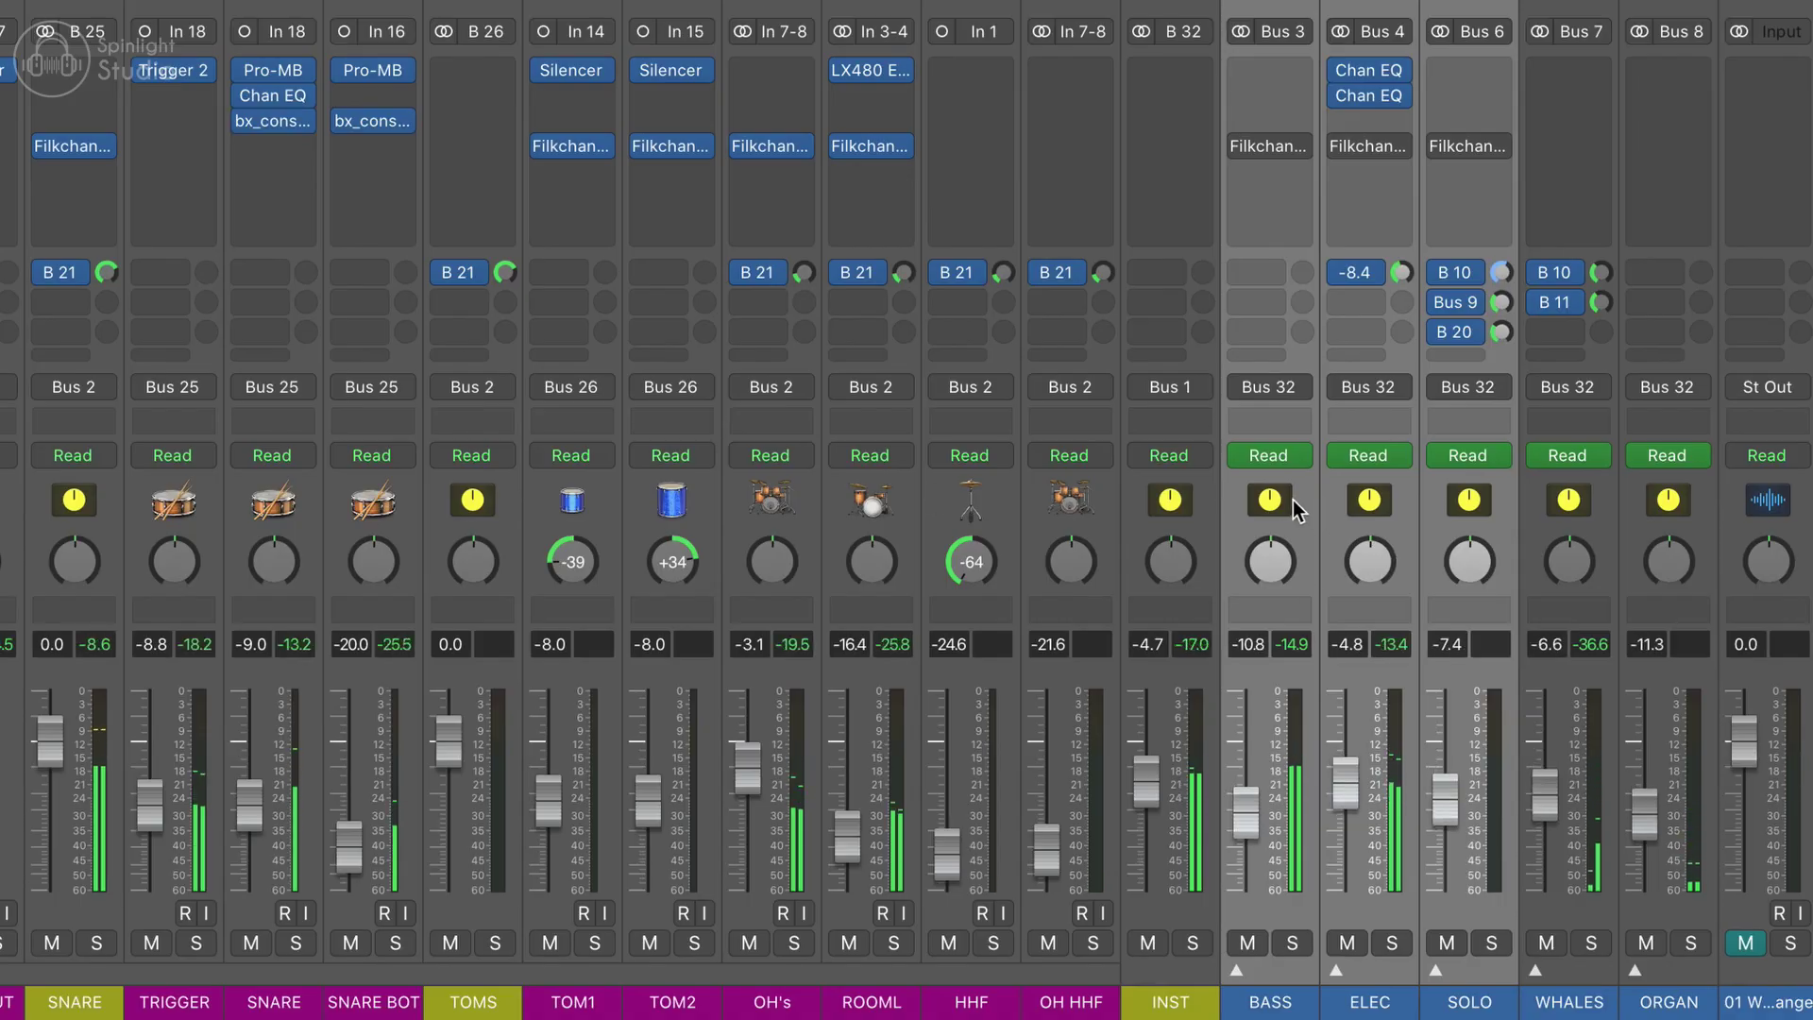
- Activate and open the BASS bus's Filkchannel MK2, and compare its bypassed and active sound during playback
click(1294, 510)
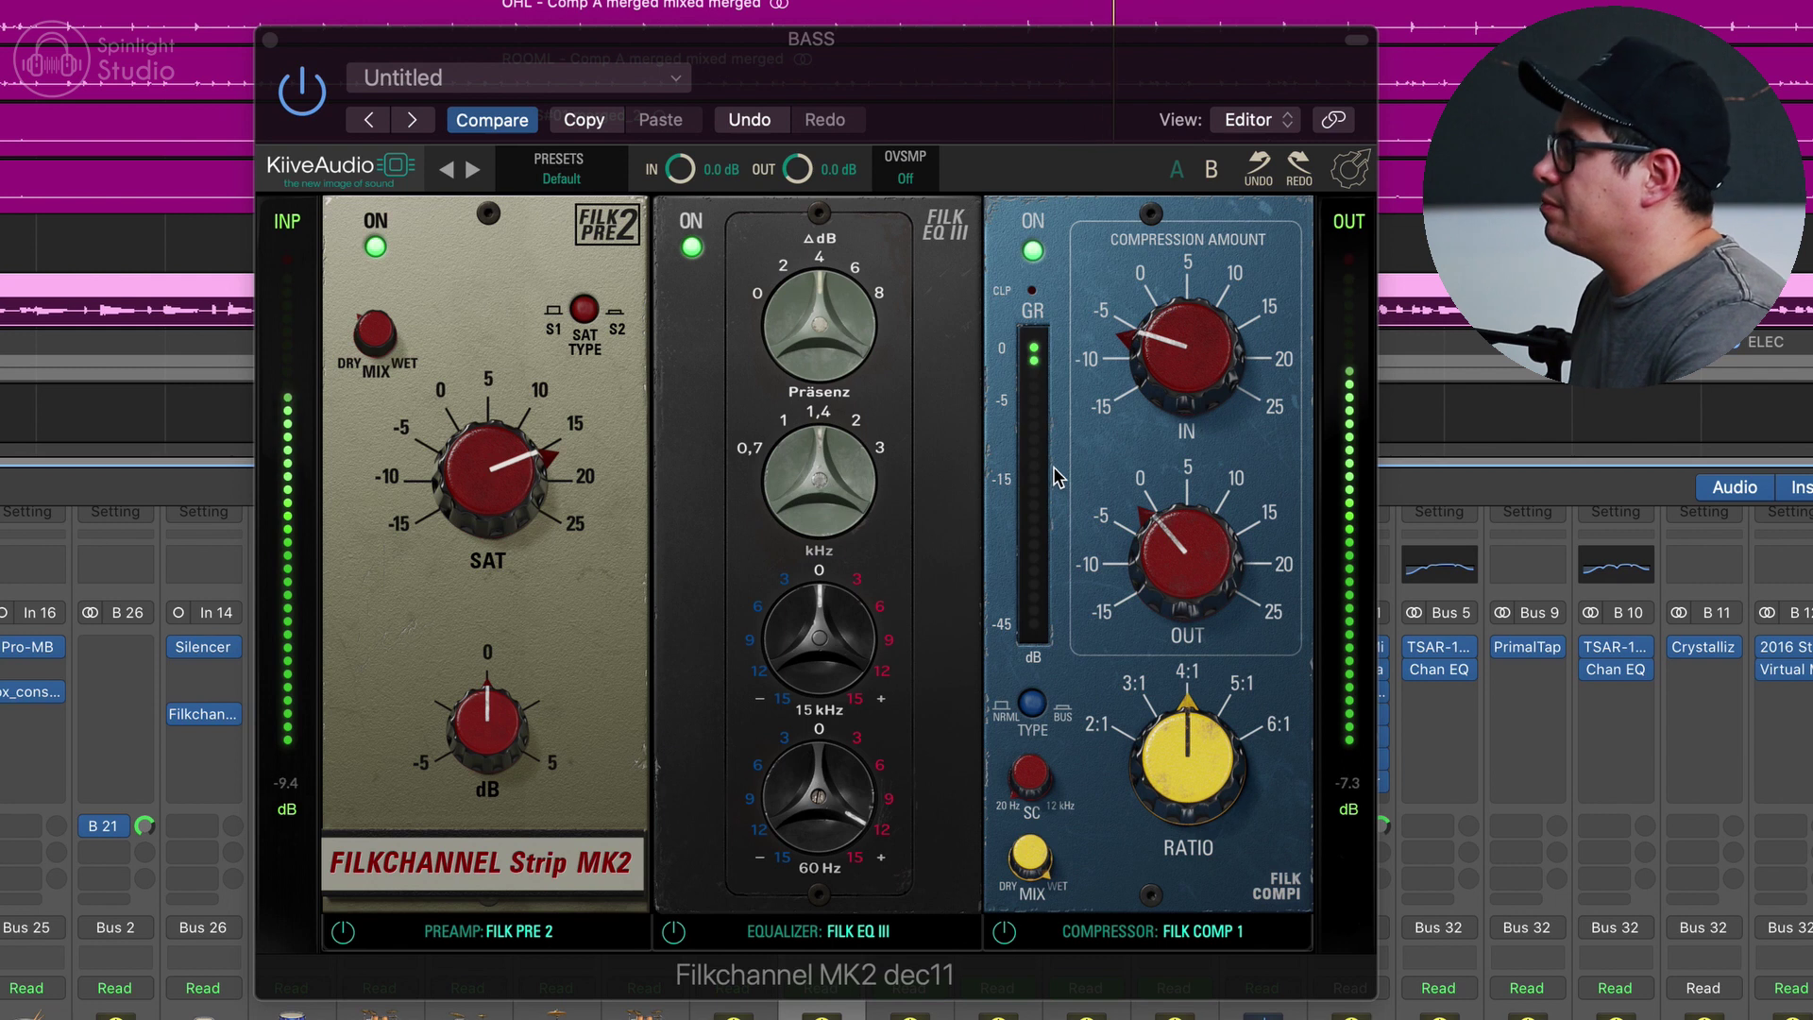
click(309, 98)
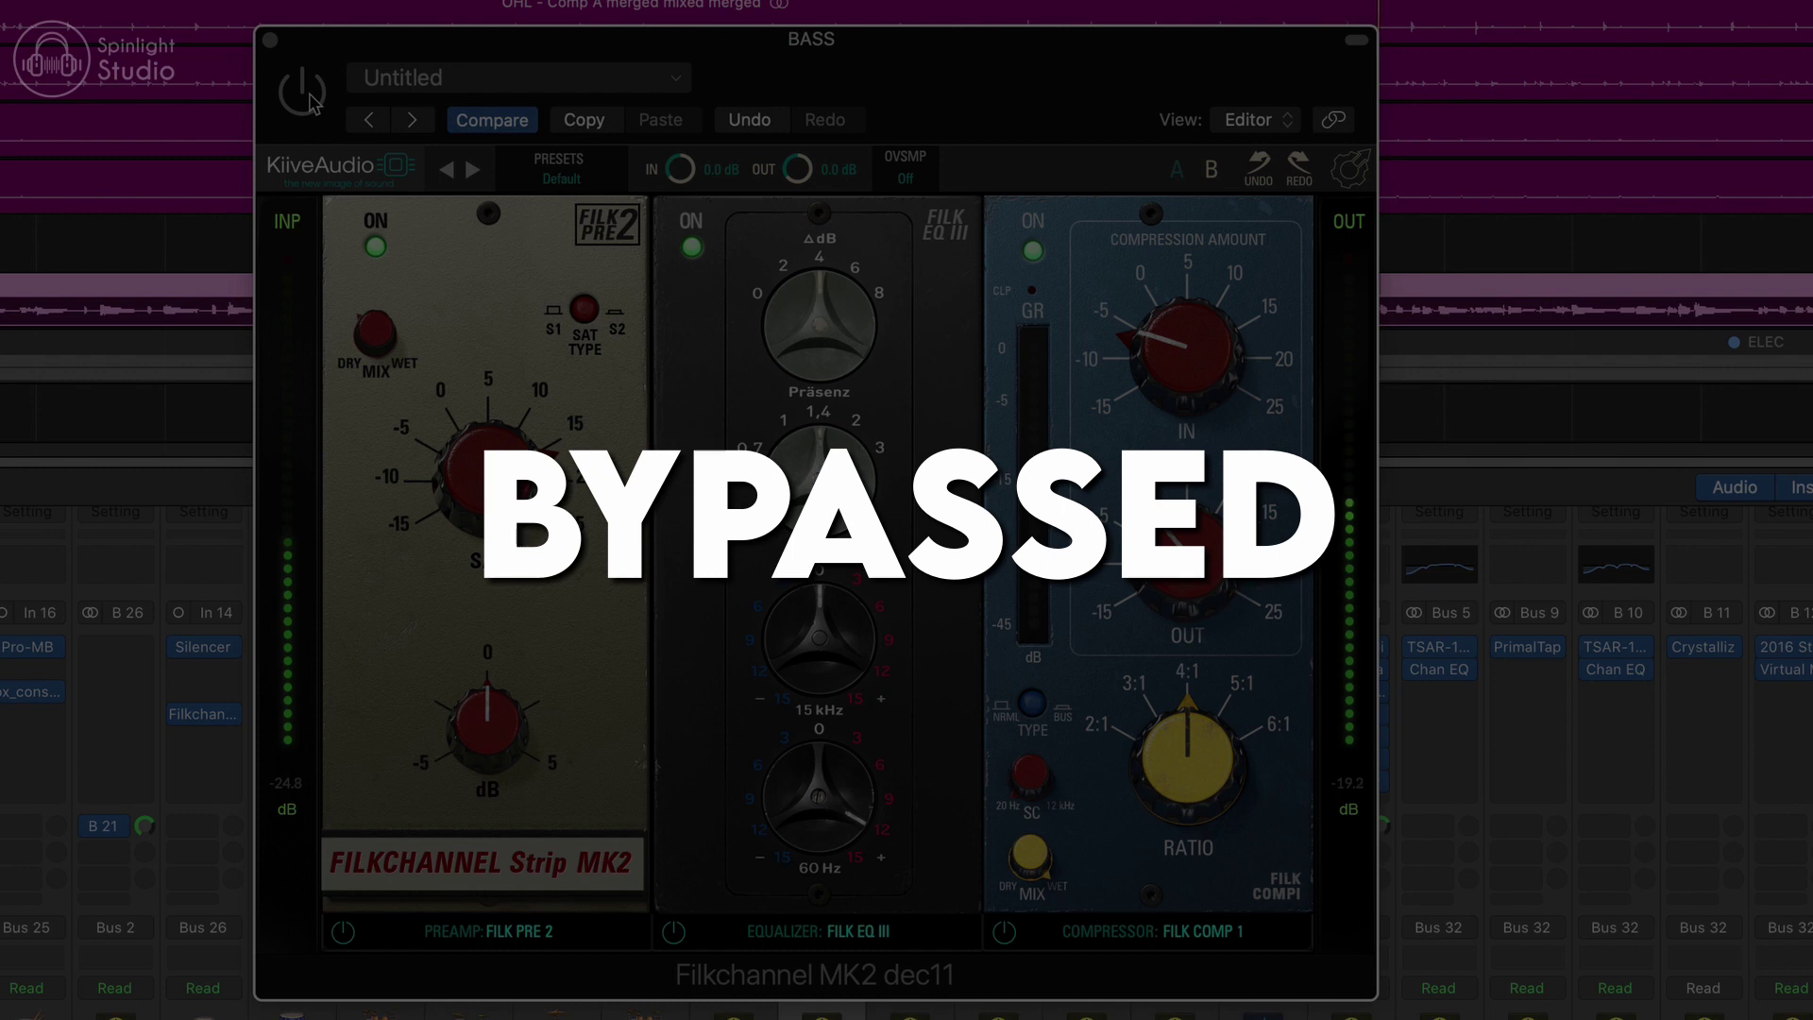
click(309, 98)
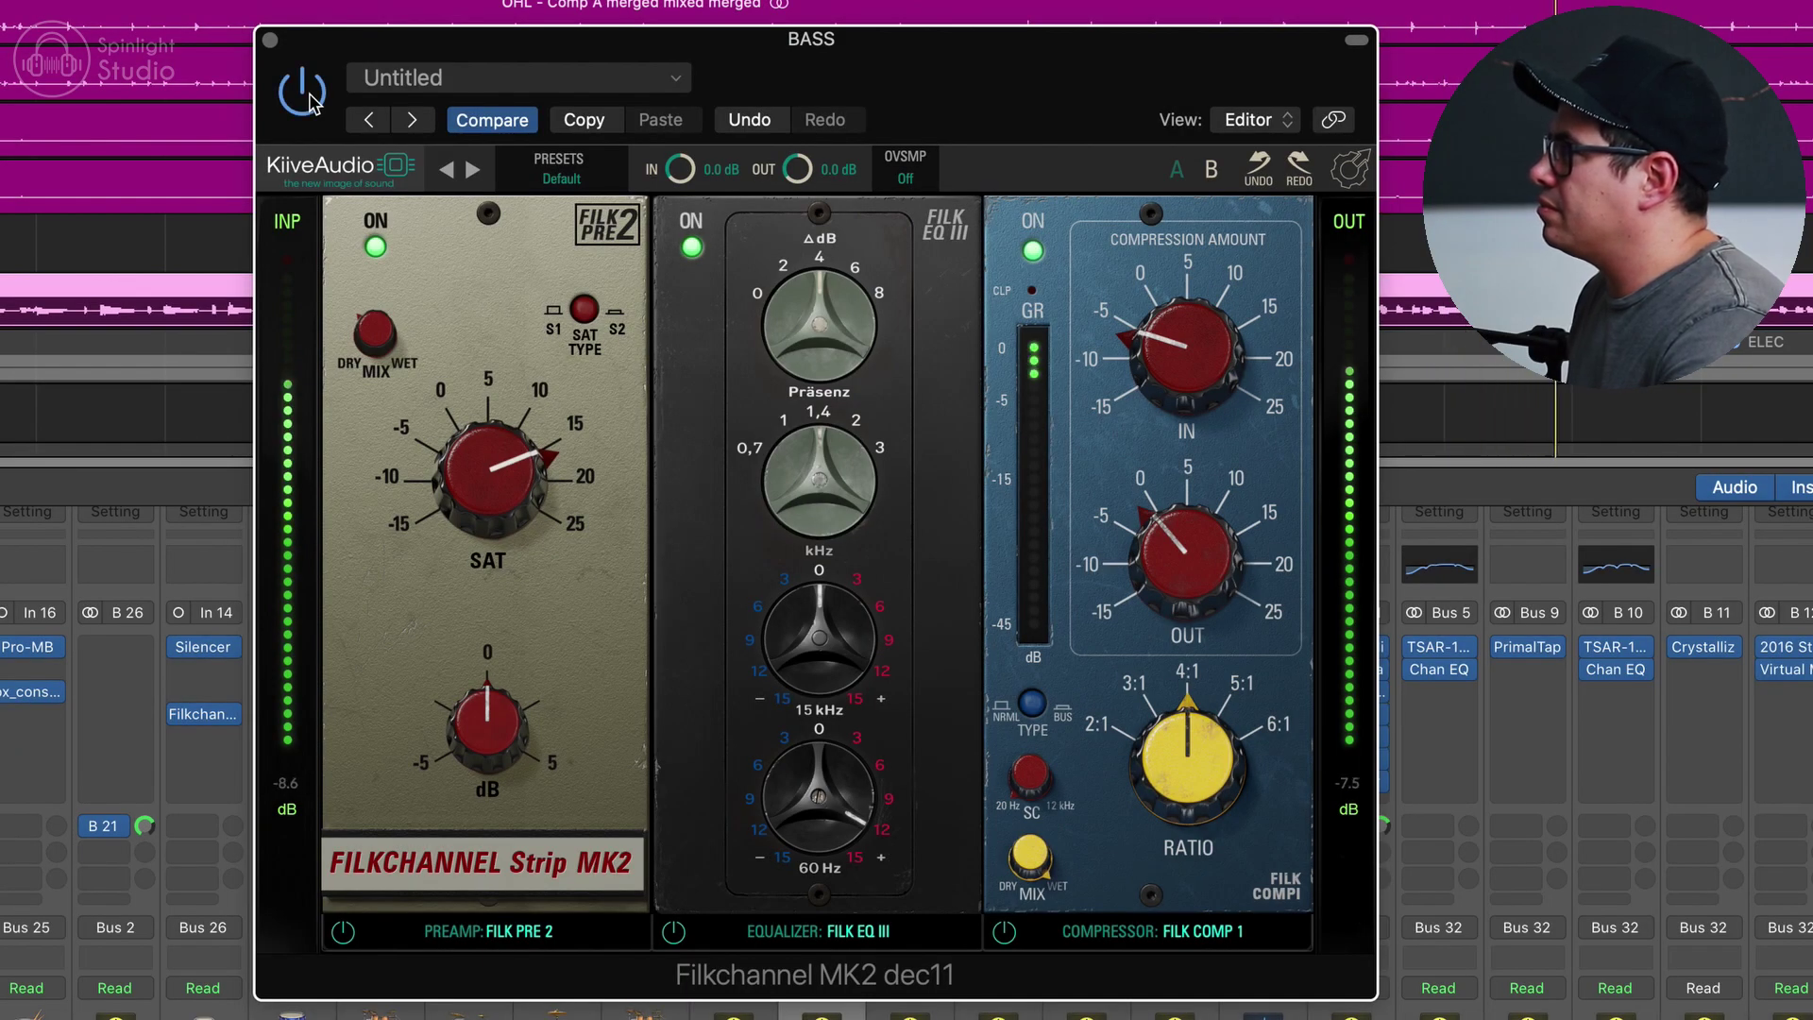
- Turn off BASS's FILK EQ III and FILK COMP 1, audition the FILK PRE 2 alone and examine its SAT and MIX knobs
click(302, 91)
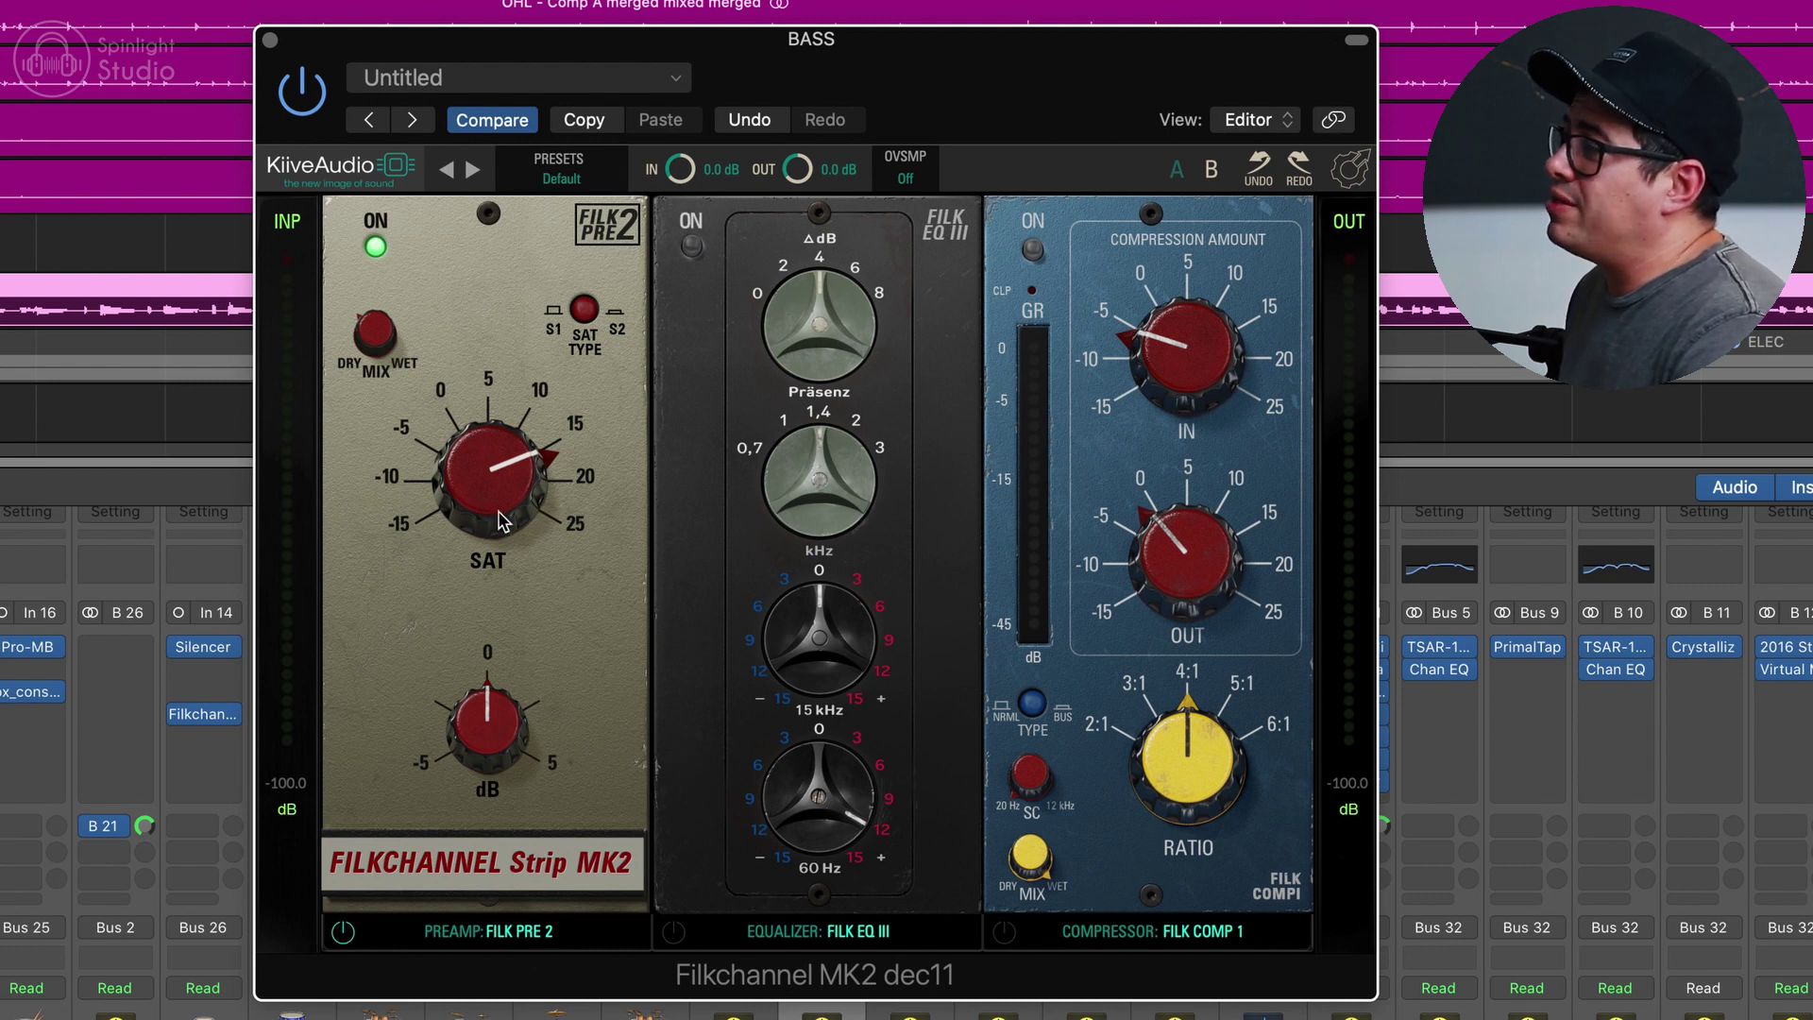
key(space)
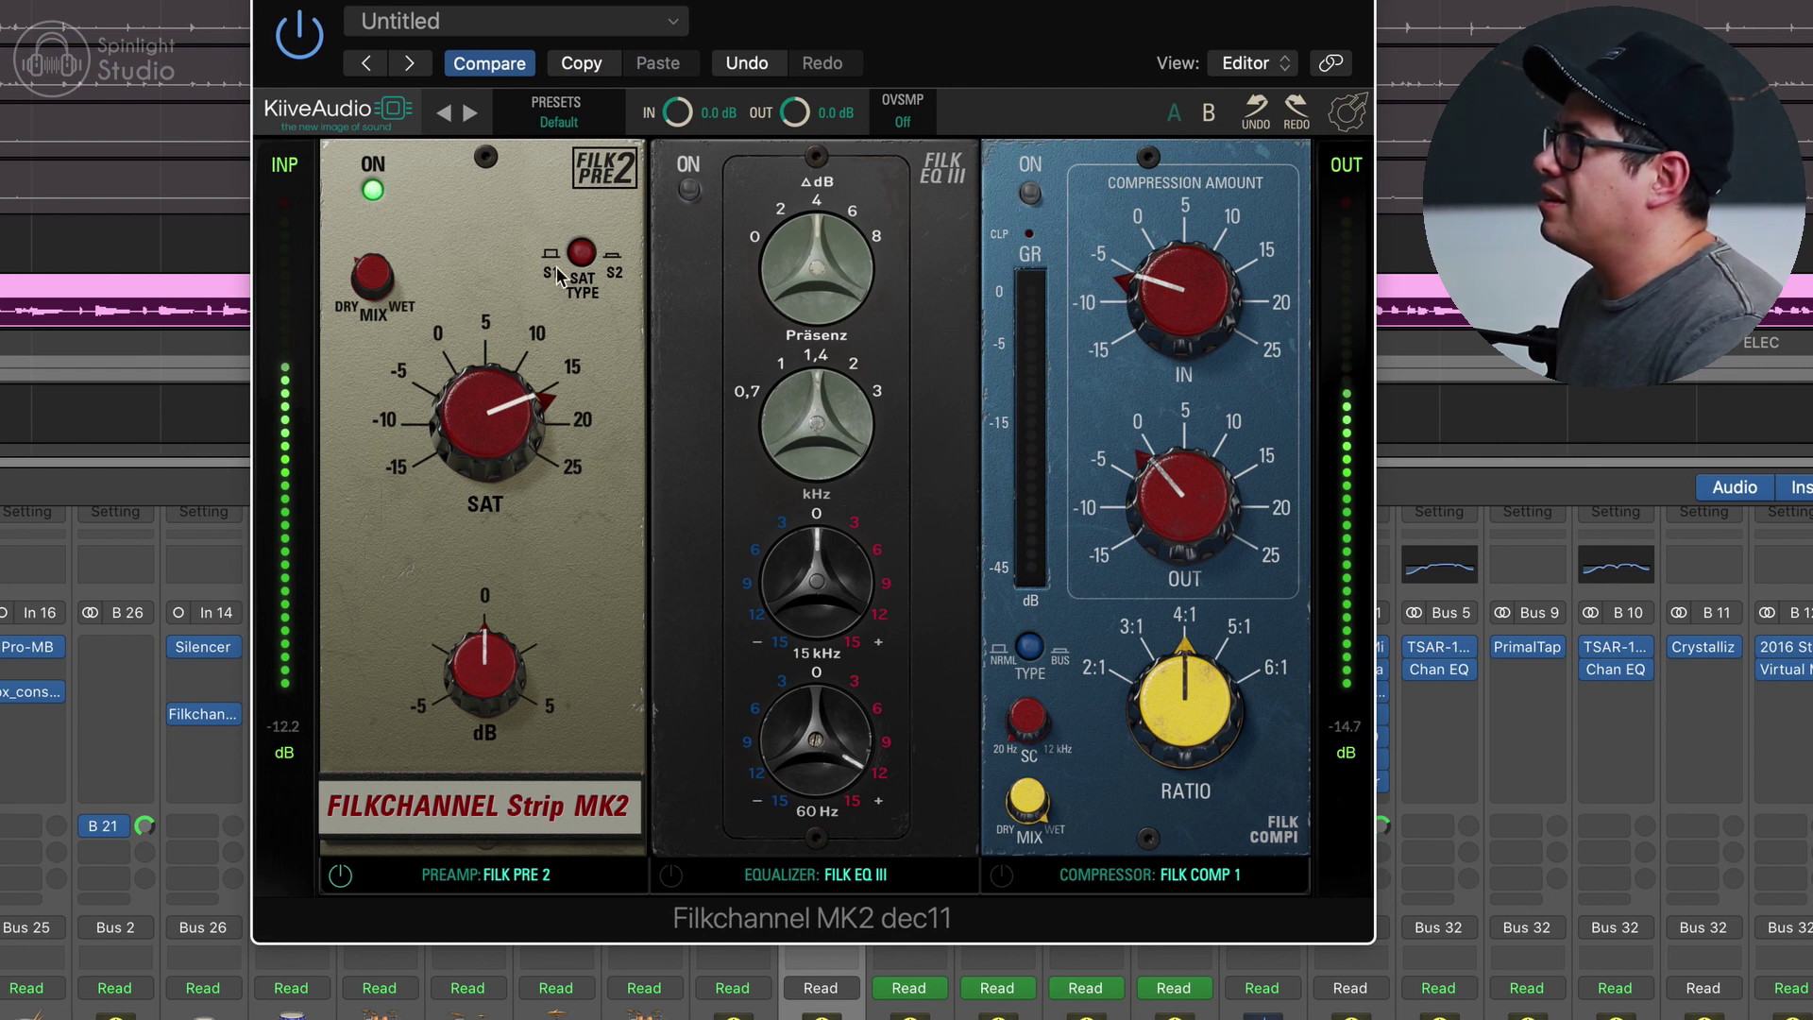
key(space)
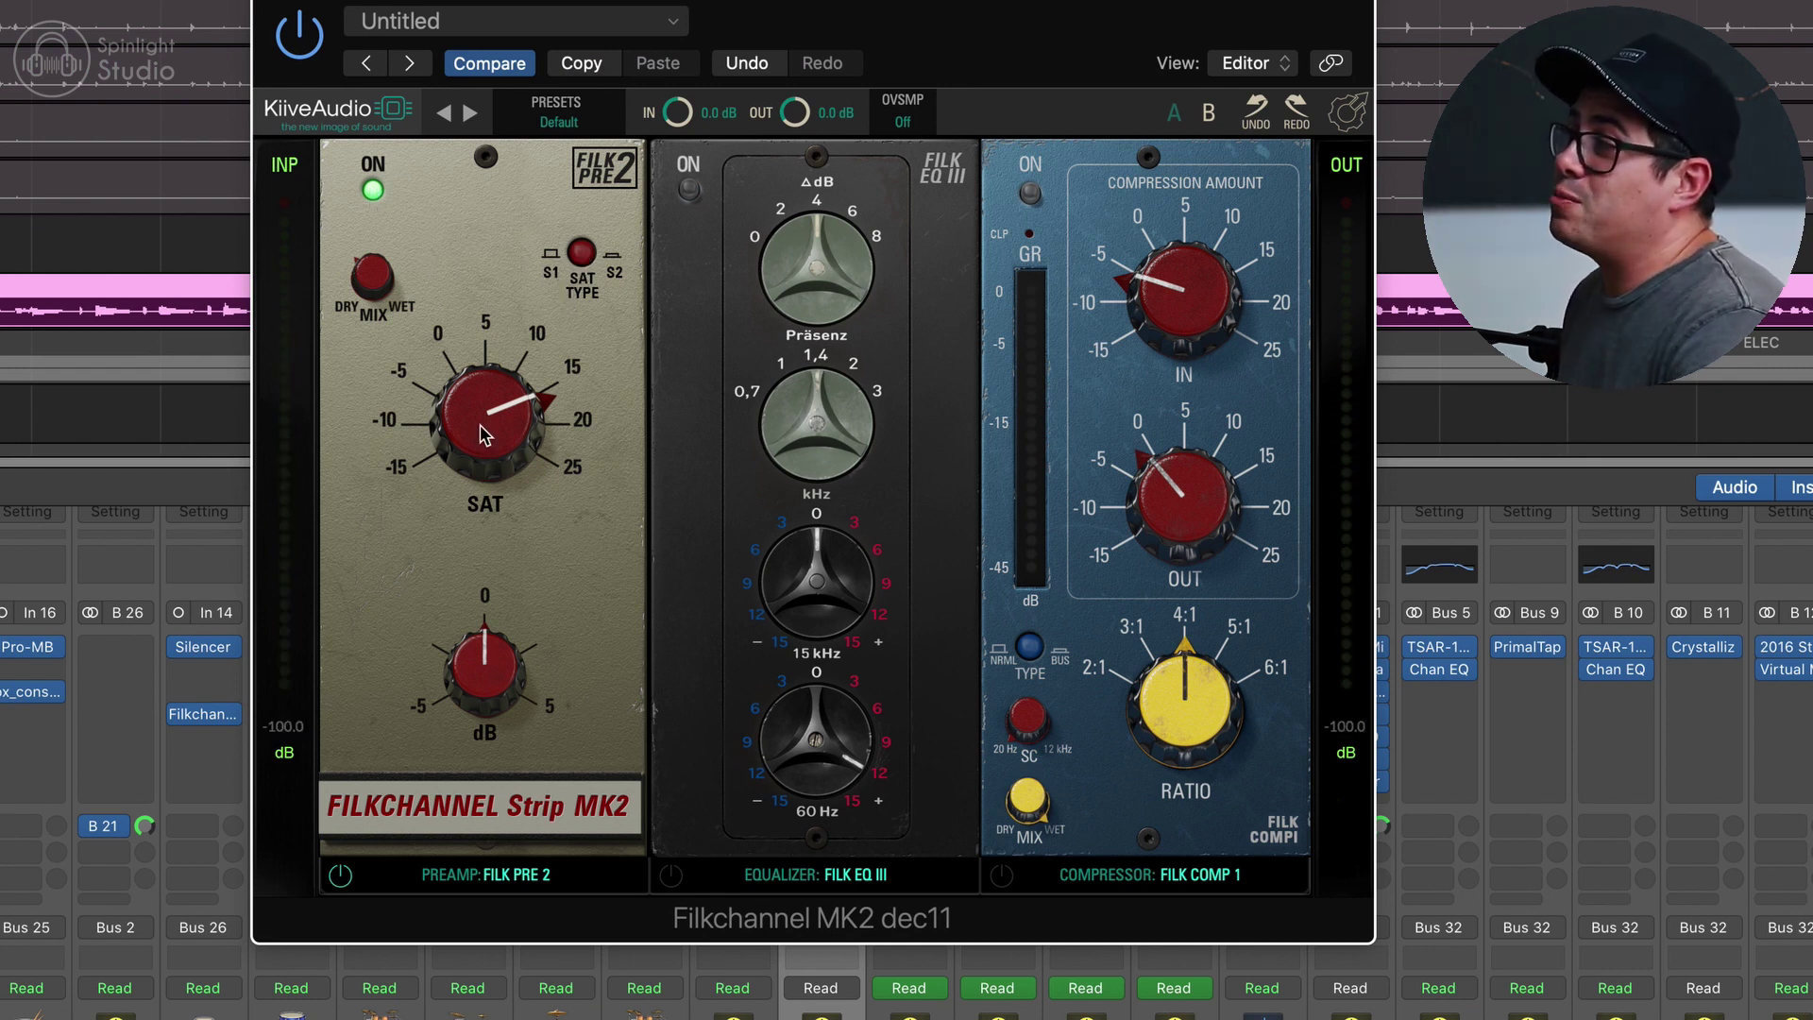
mouse_move(479, 428)
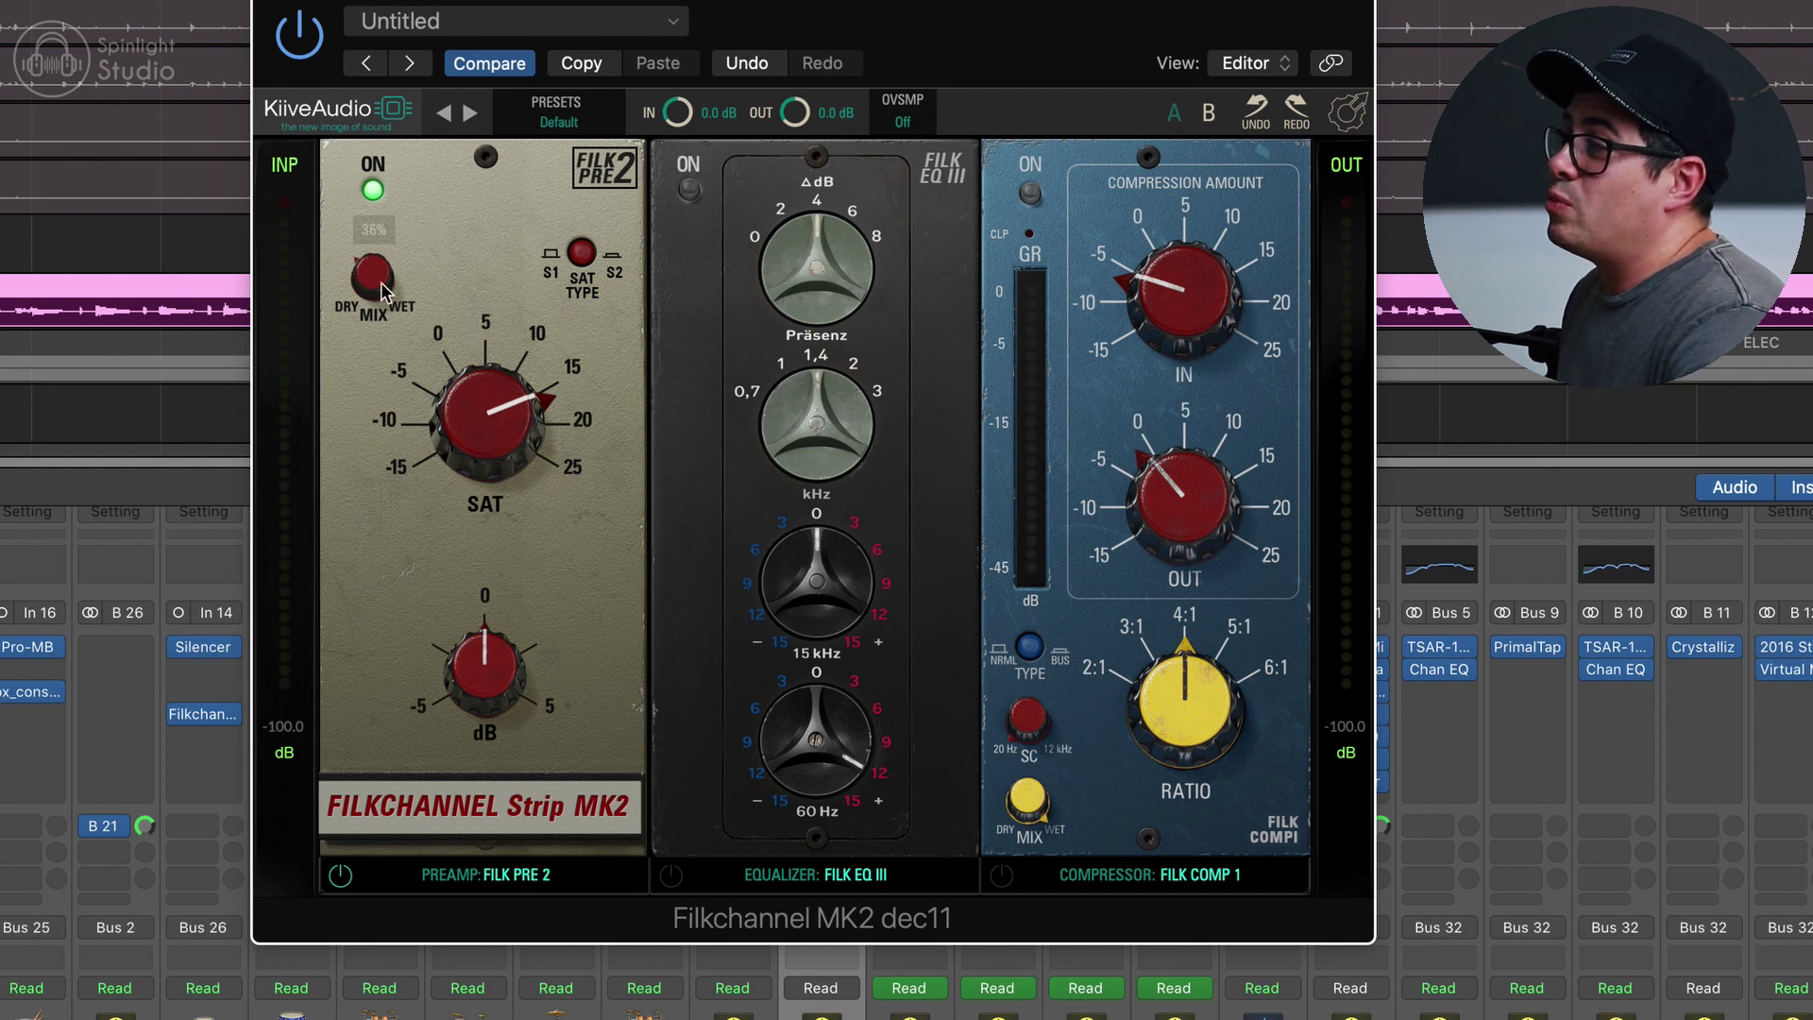
mouse_move(380, 282)
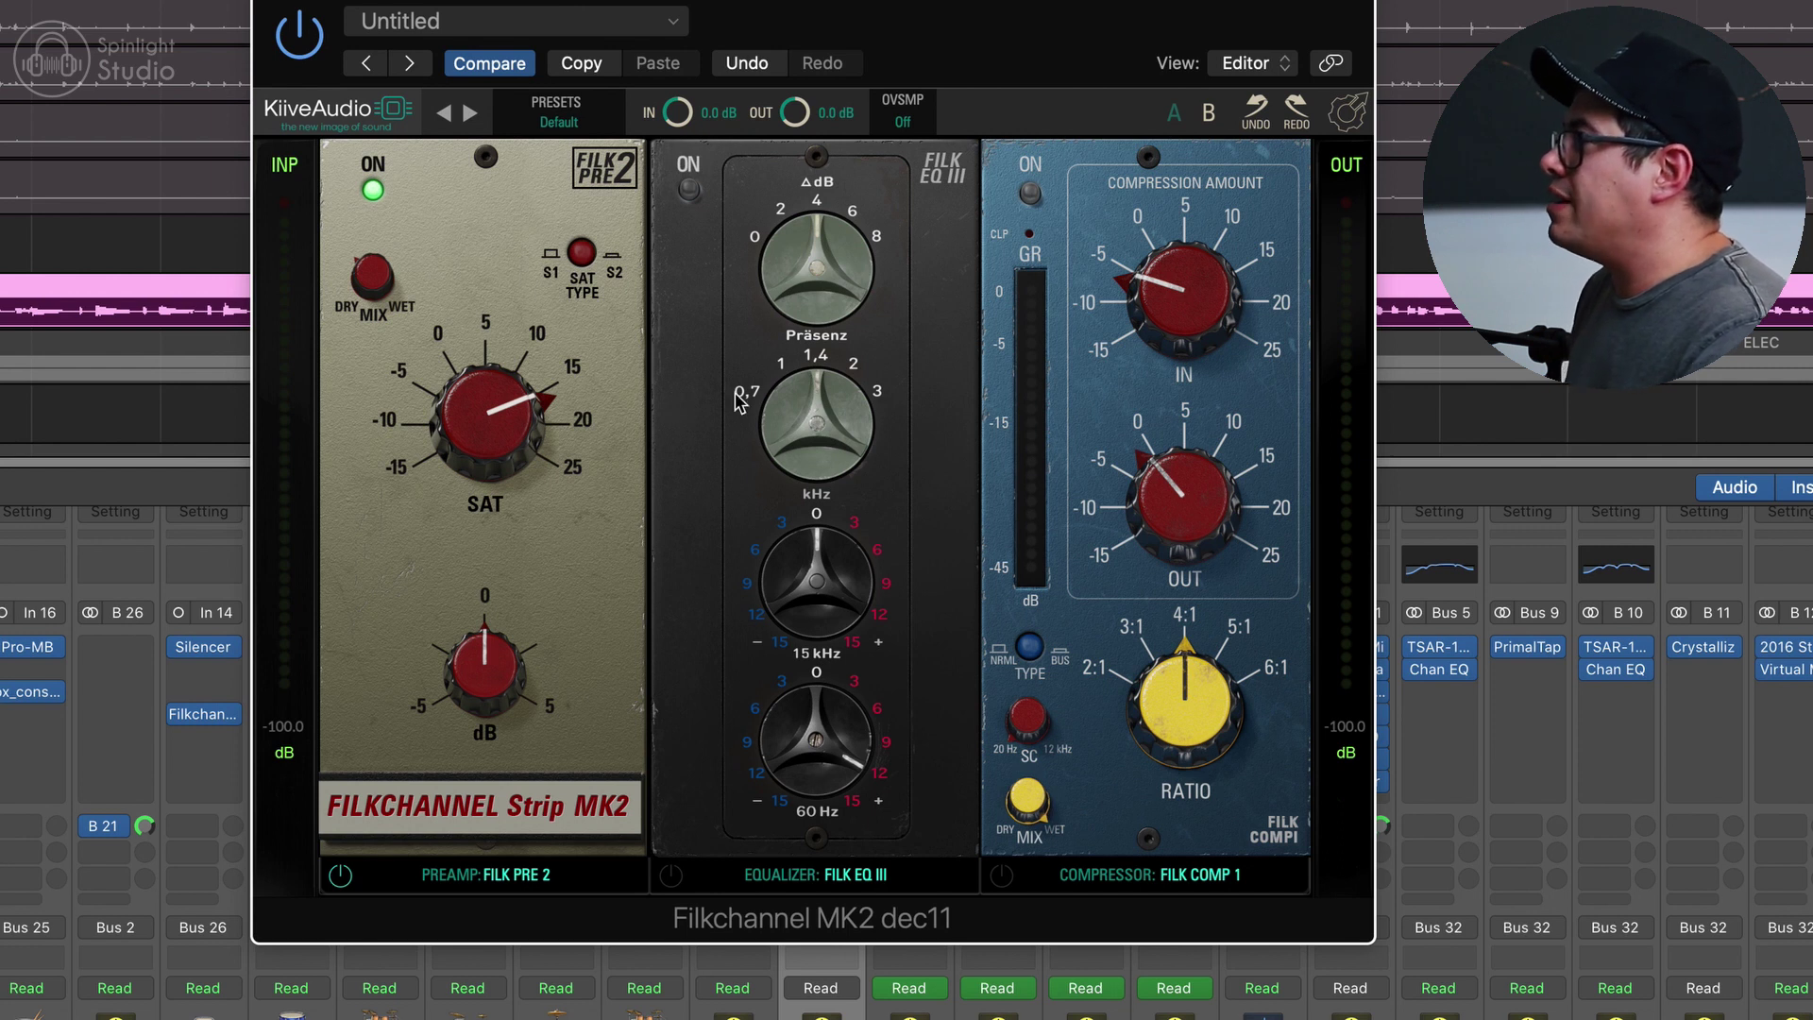
- Switch BASS's FILK EQ III on and off, and examine its kHz, 60 Hz and Präsenz knobs
click(689, 191)
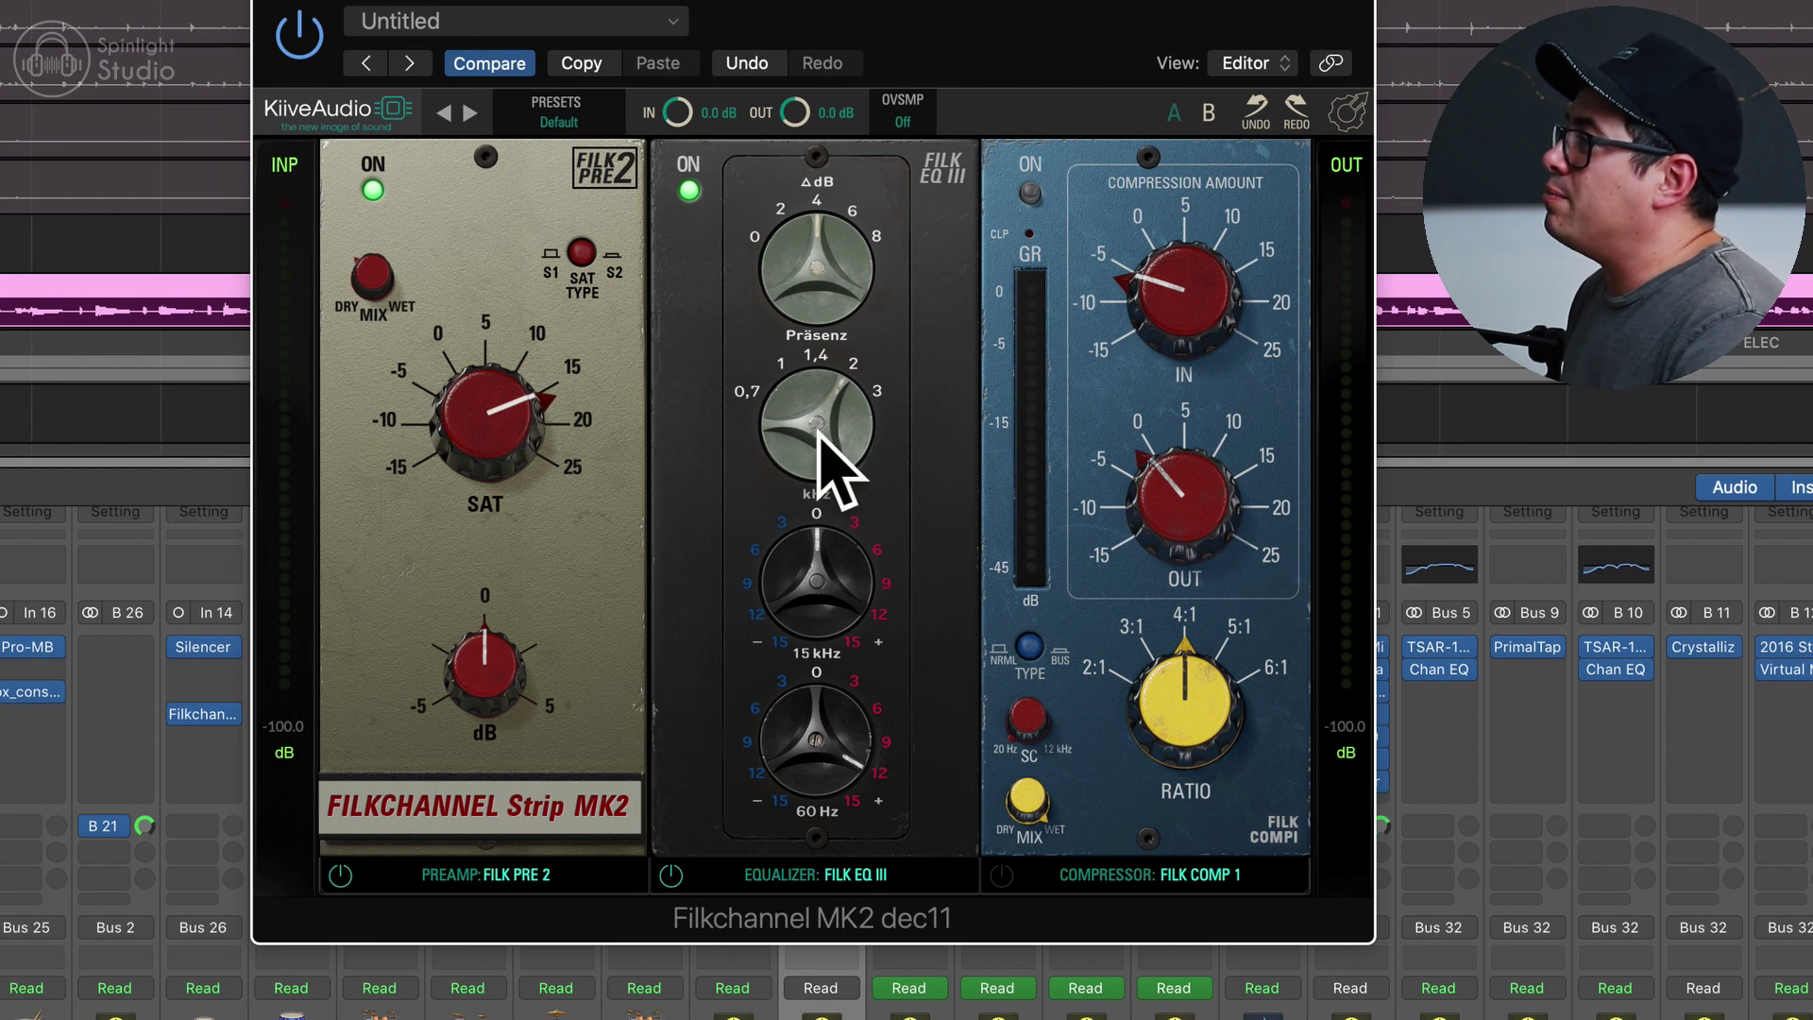
click(690, 192)
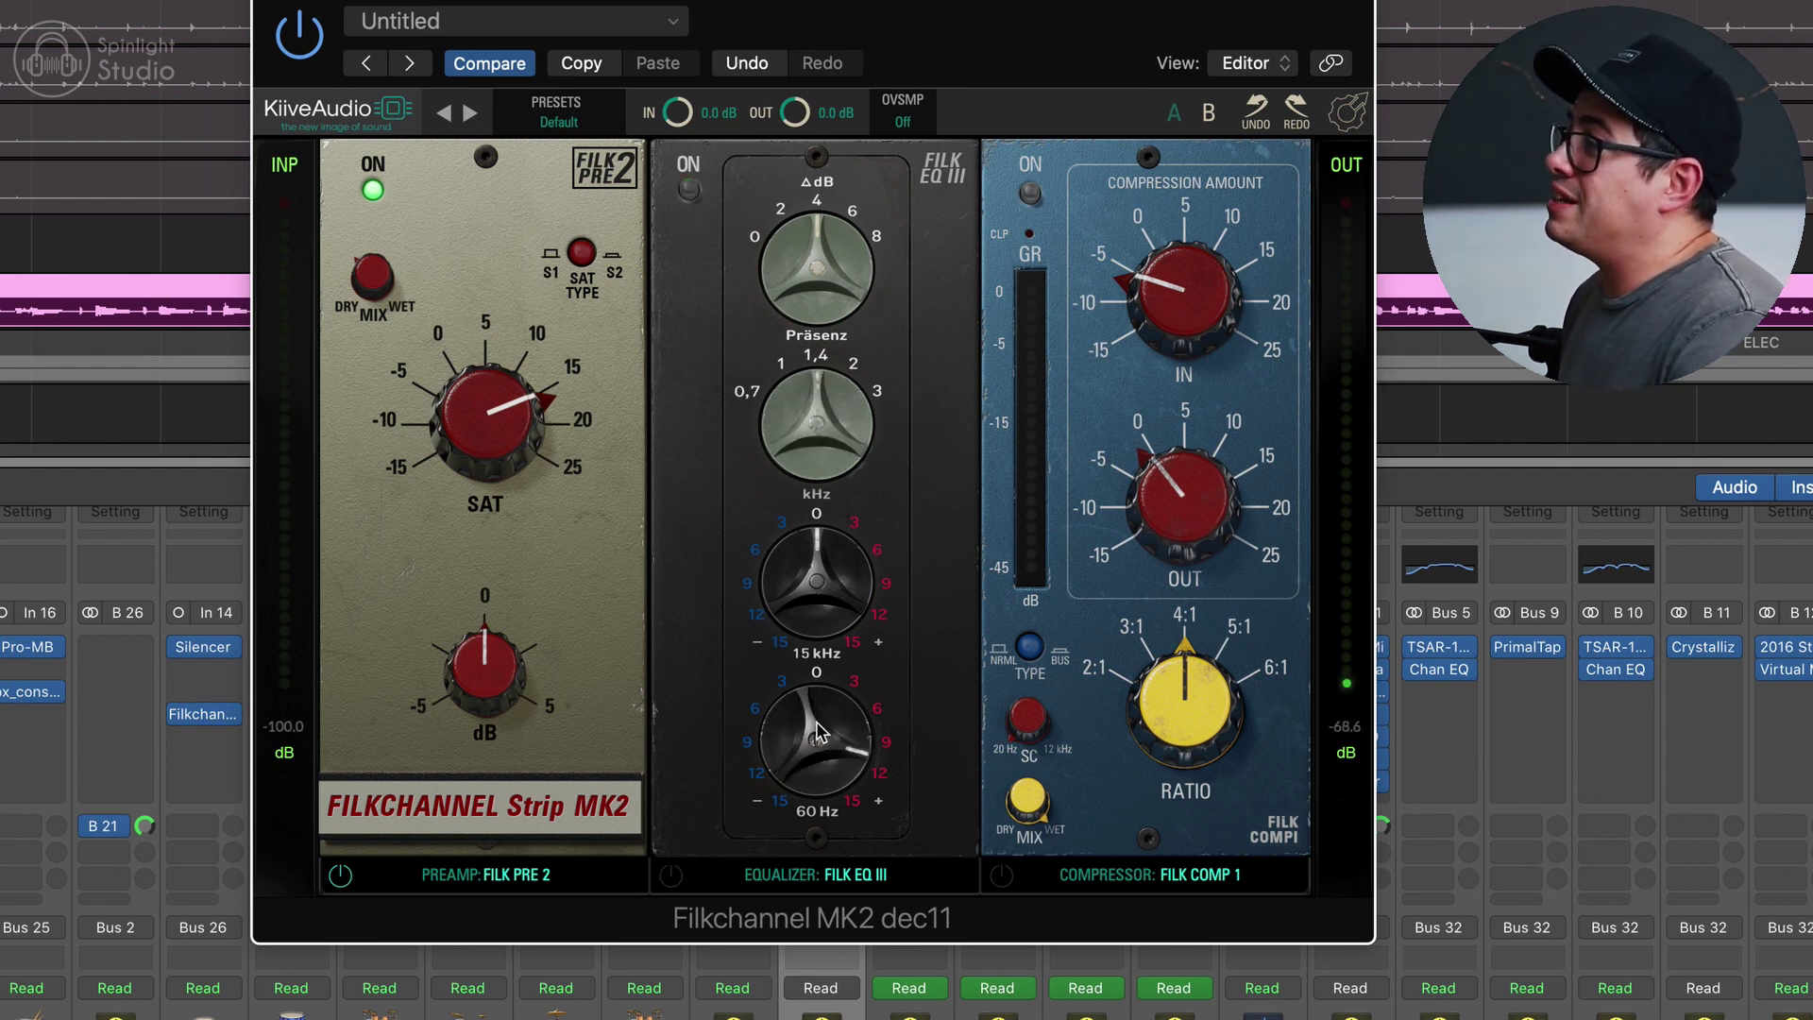
mouse_move(818, 735)
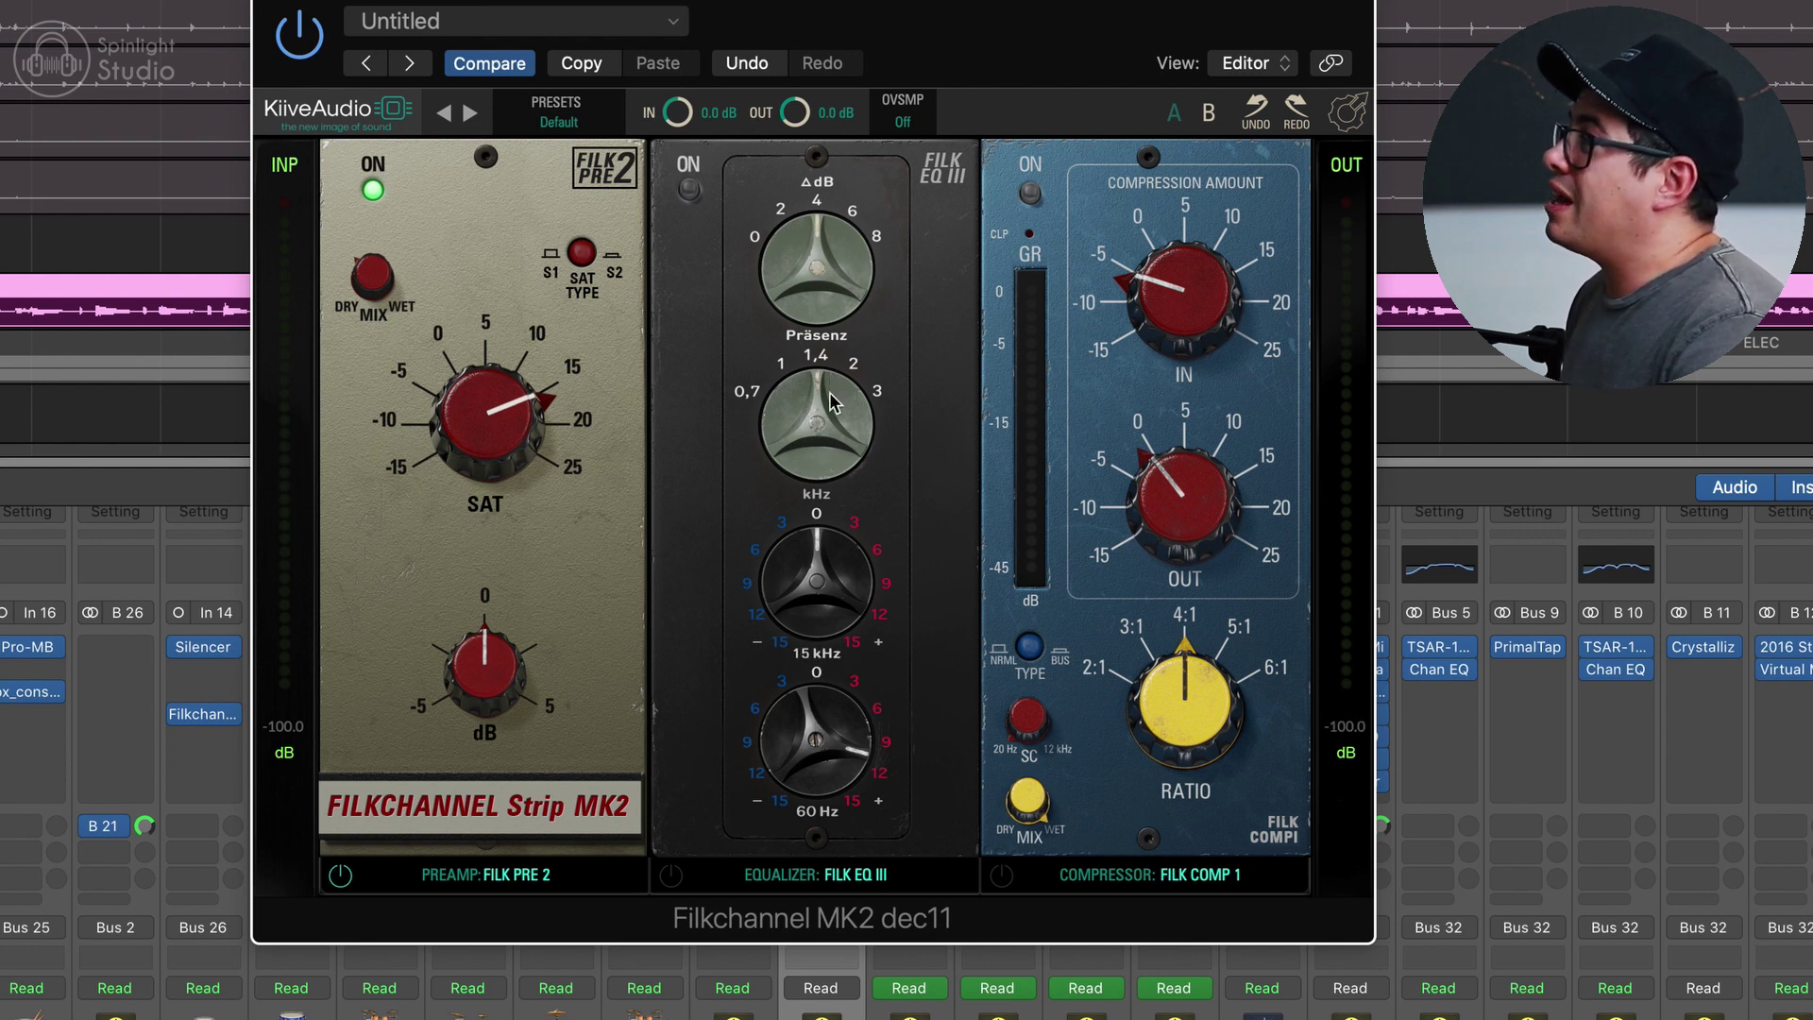
mouse_move(831, 267)
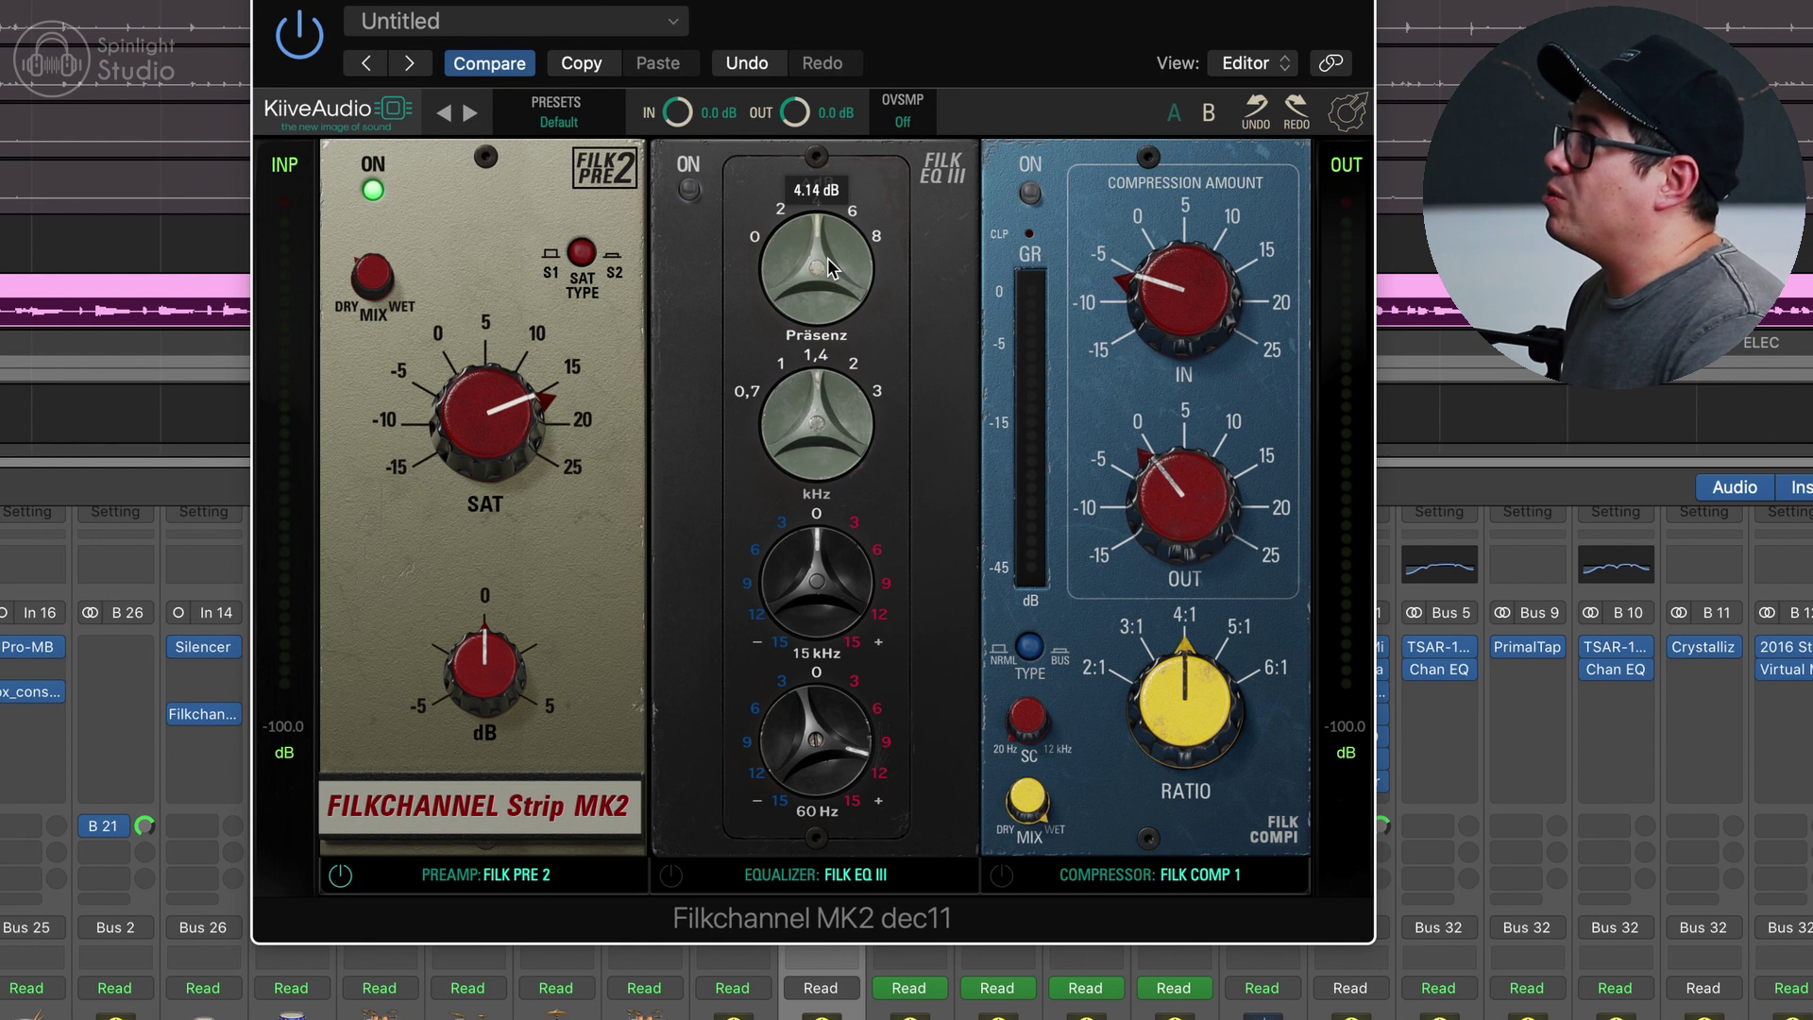
- Turn BASS's FILK EQ III and FILK COMP 1 back on, and compare the full strip bypassed and active during playback
key(space)
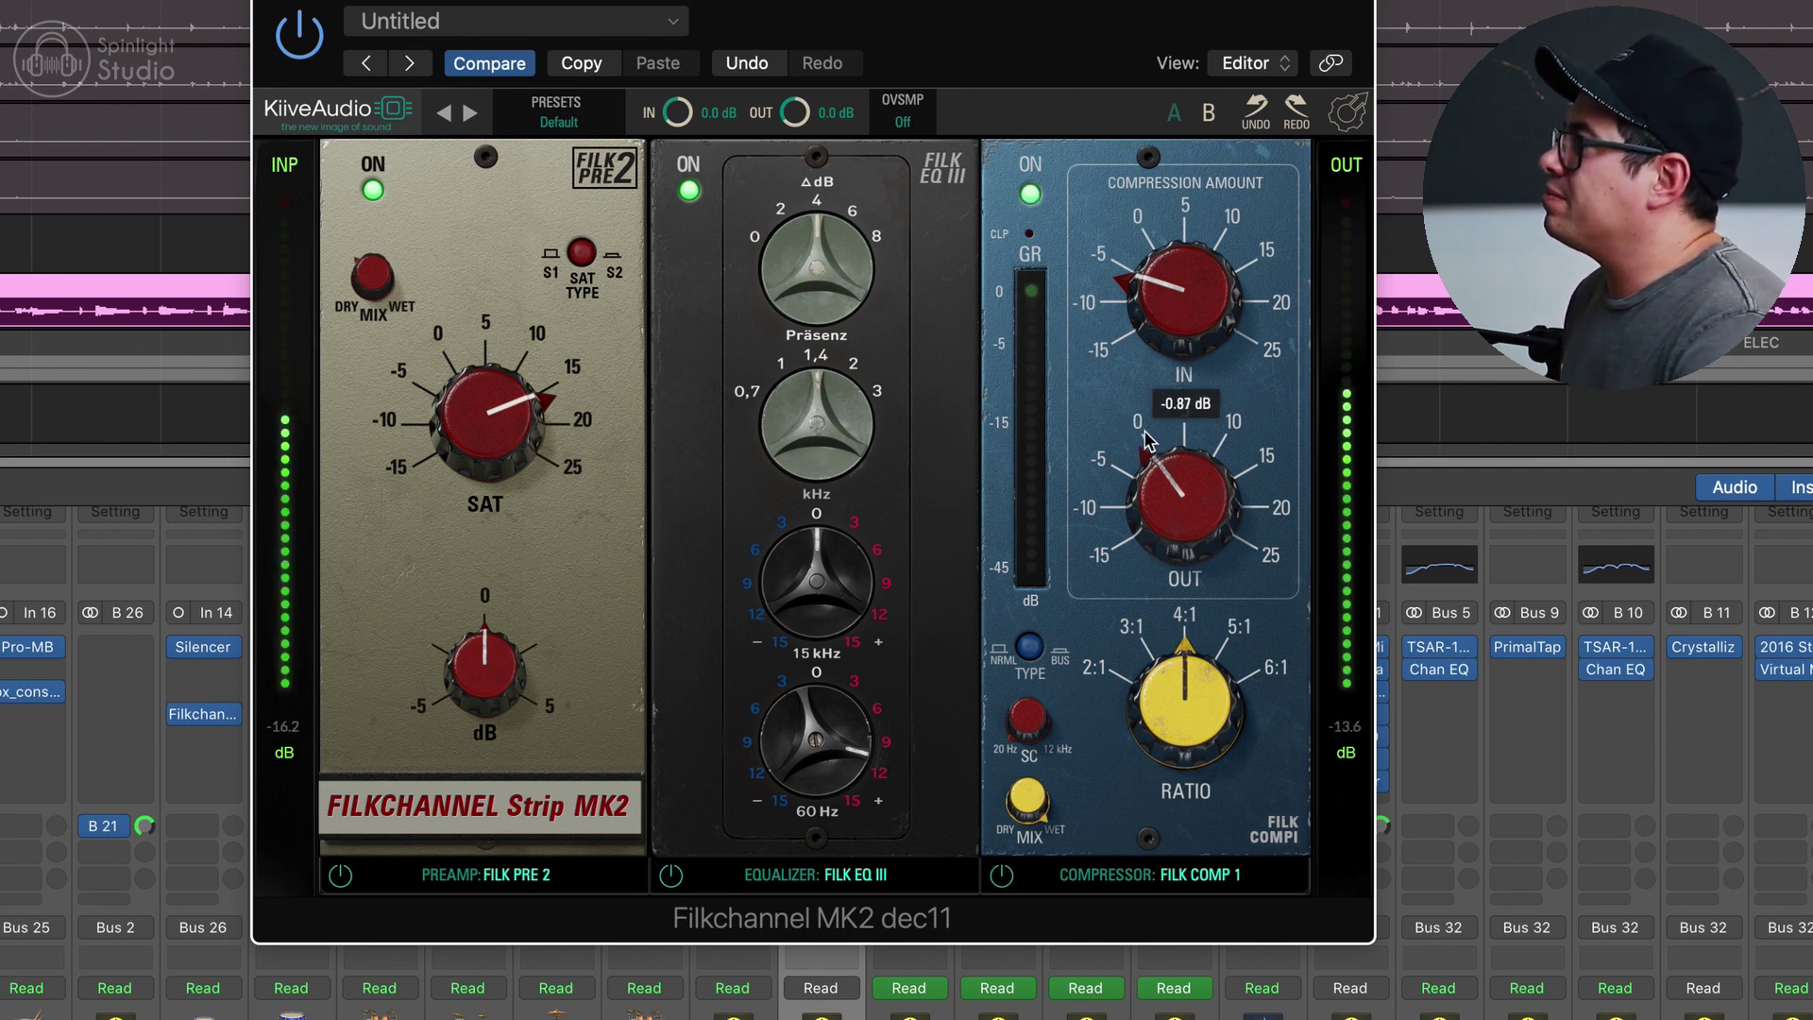
mouse_move(1149, 440)
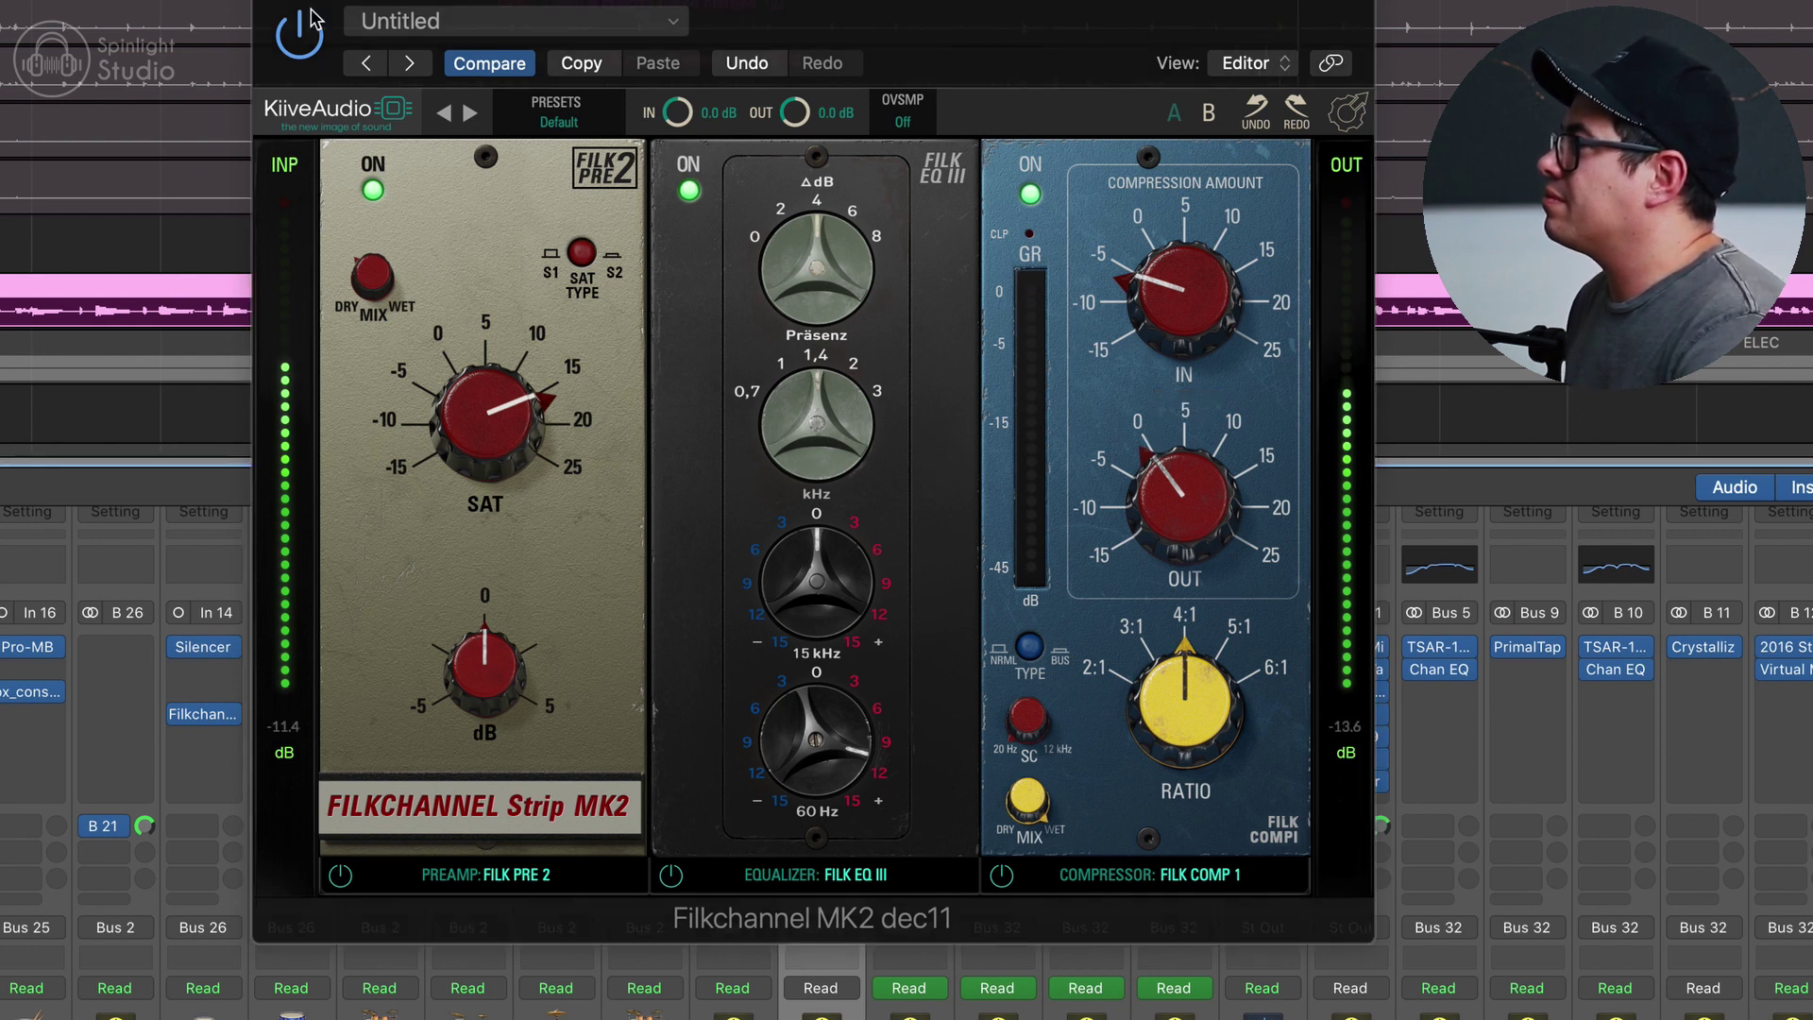
click(304, 32)
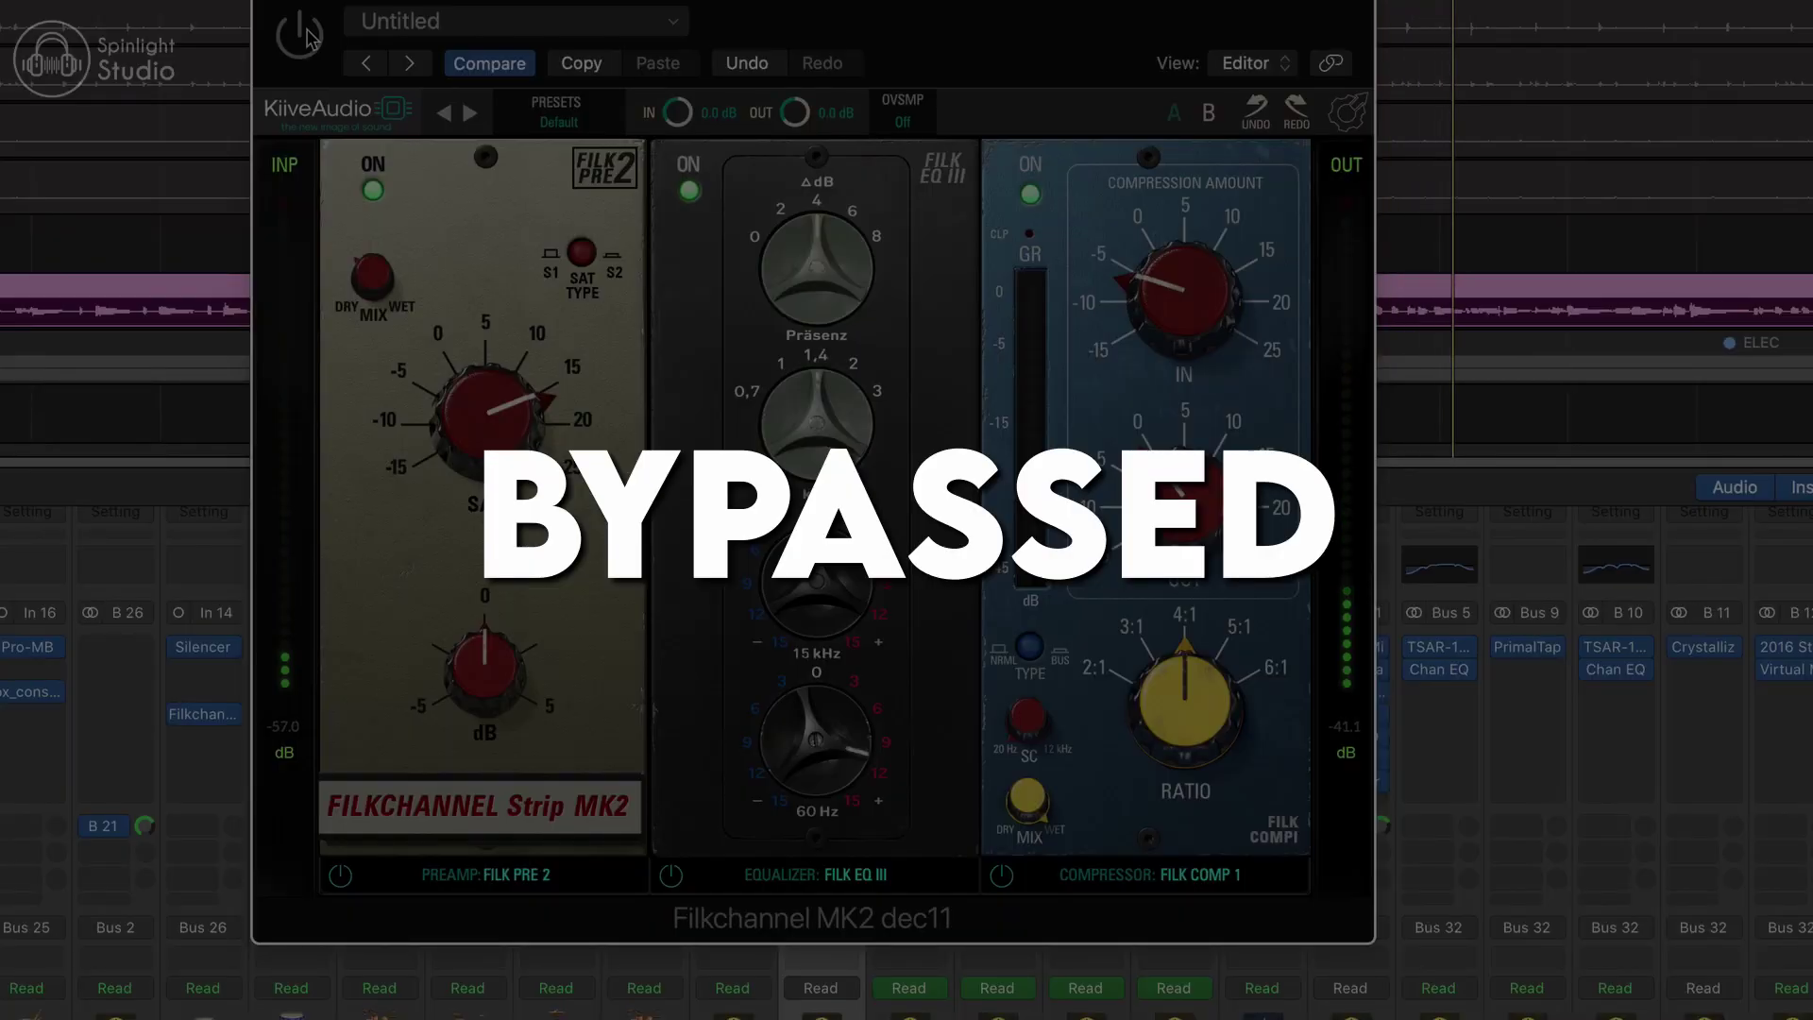
click(305, 34)
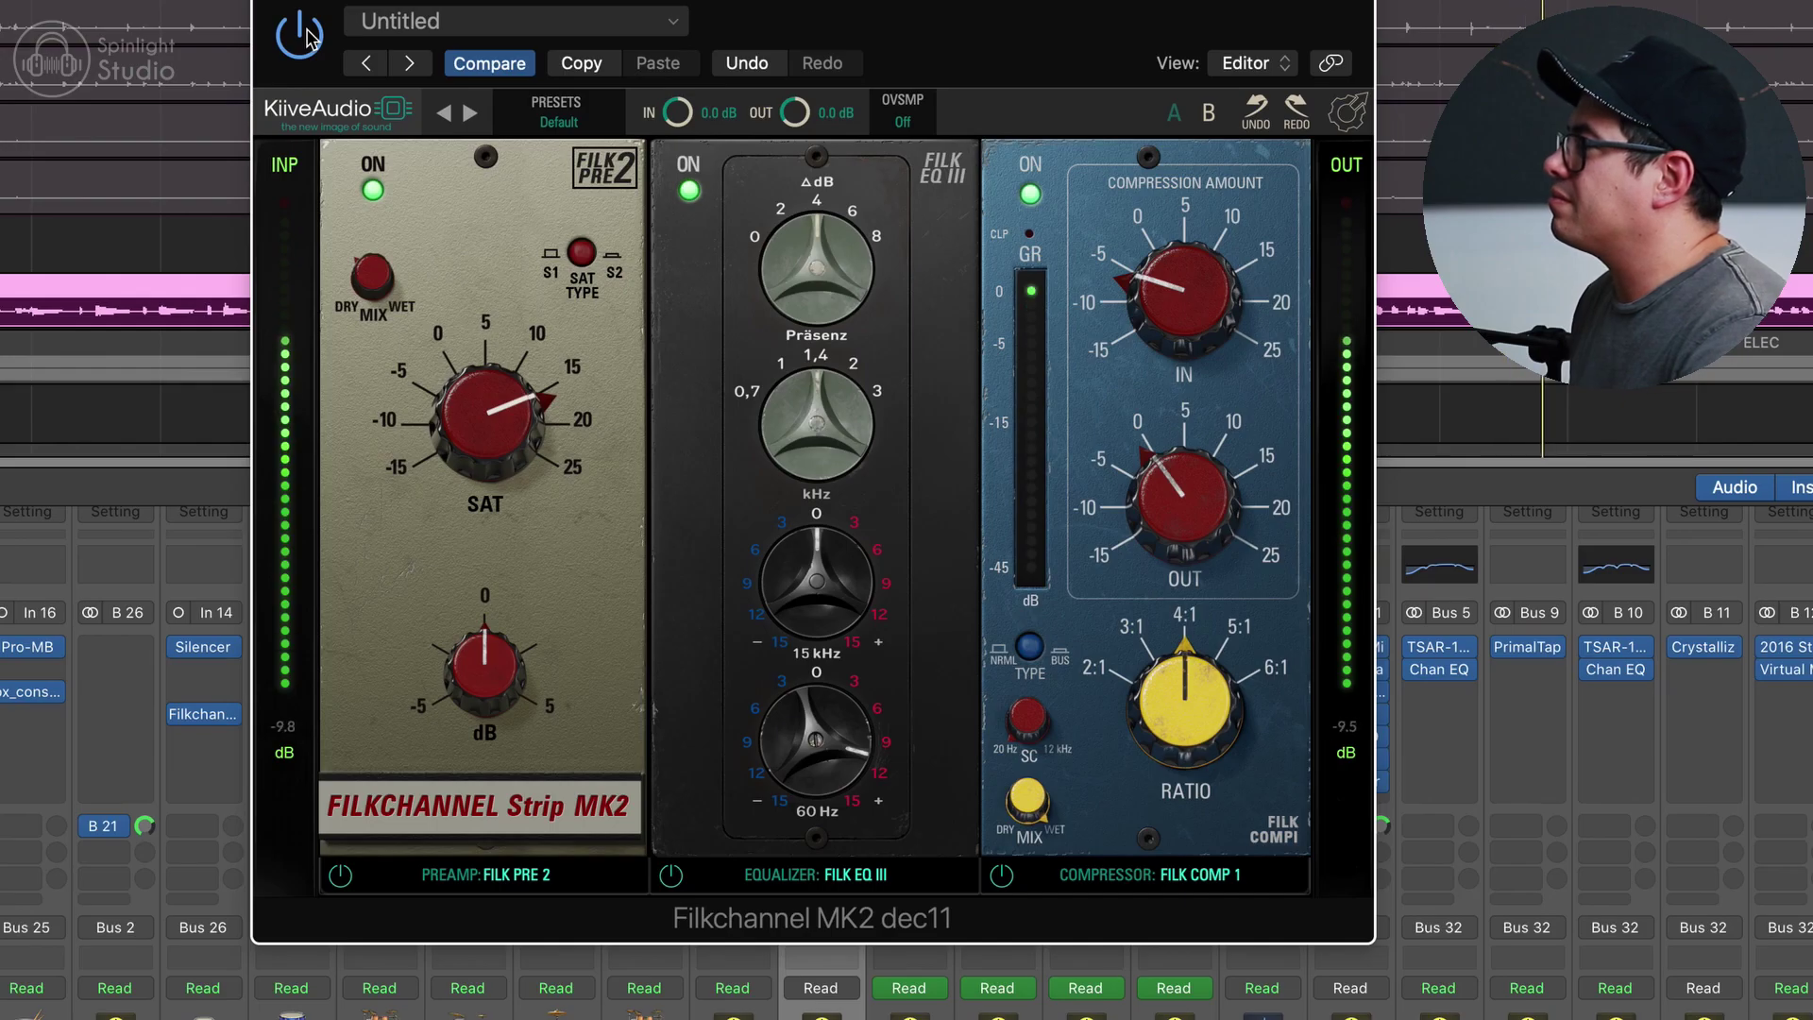
key(space)
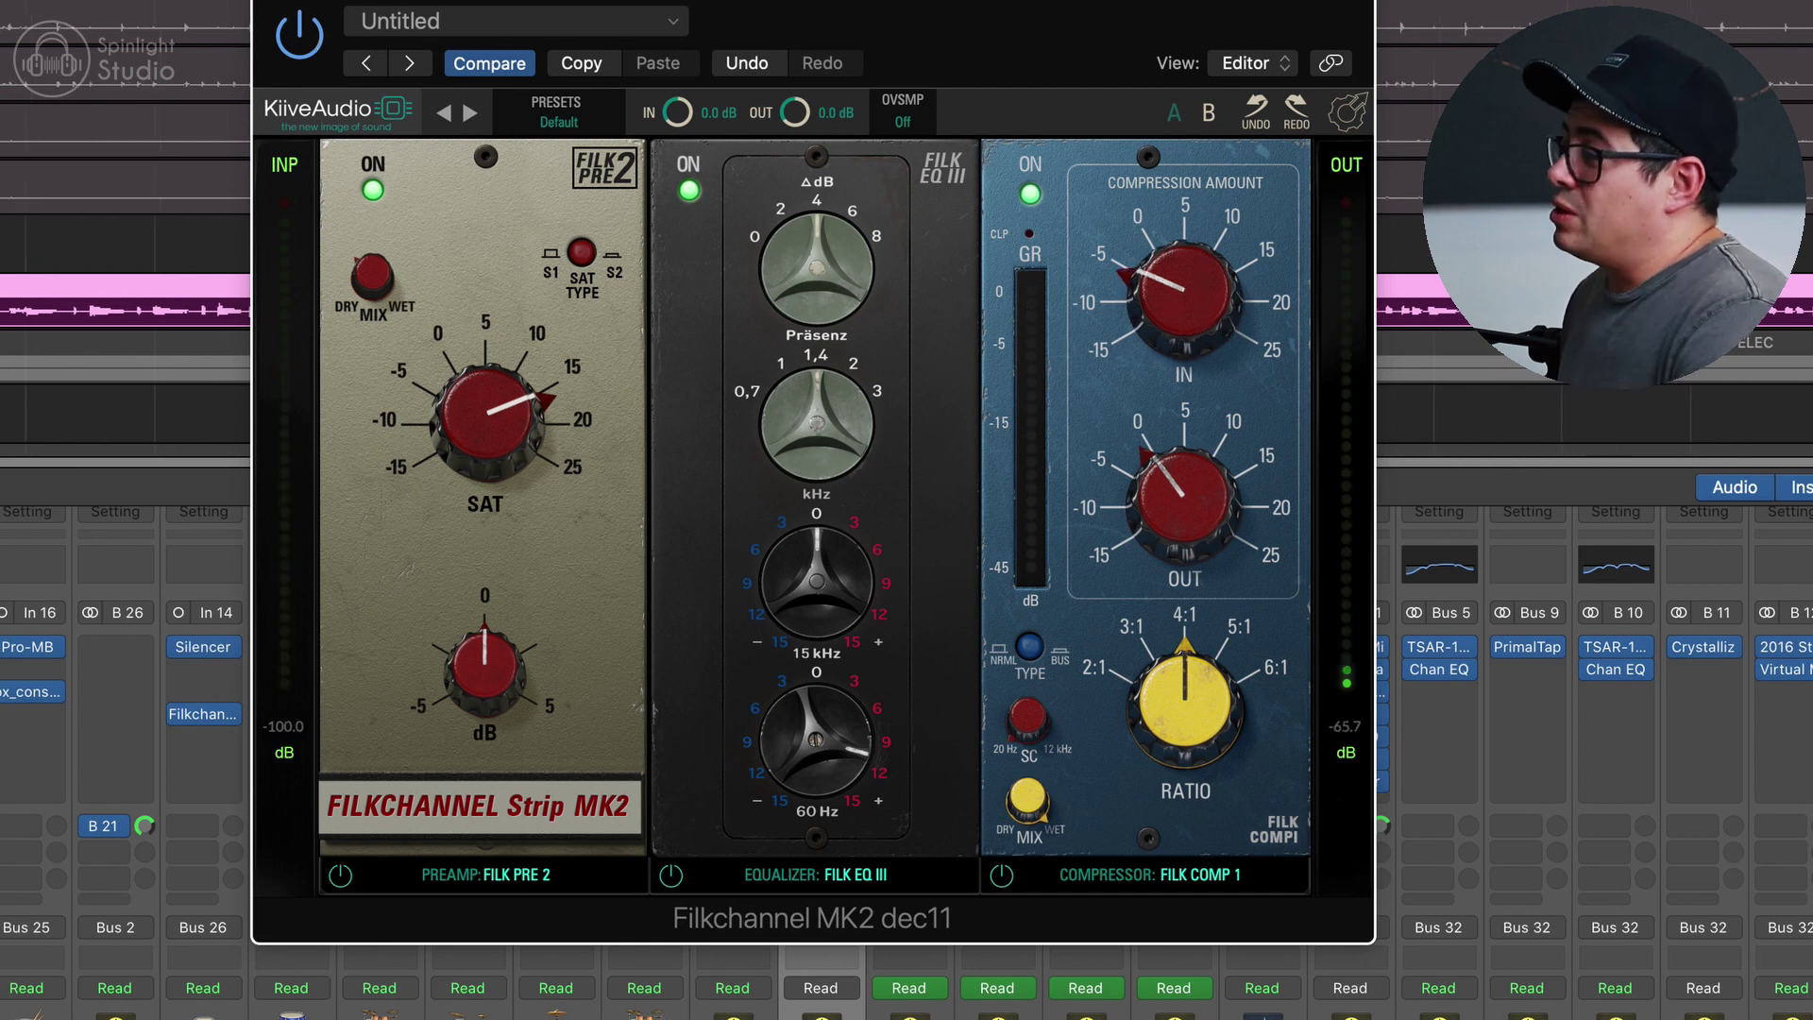
- Compare BASS's Filkchannel MK2 bypassed and active with the other tracks playing
key(space)
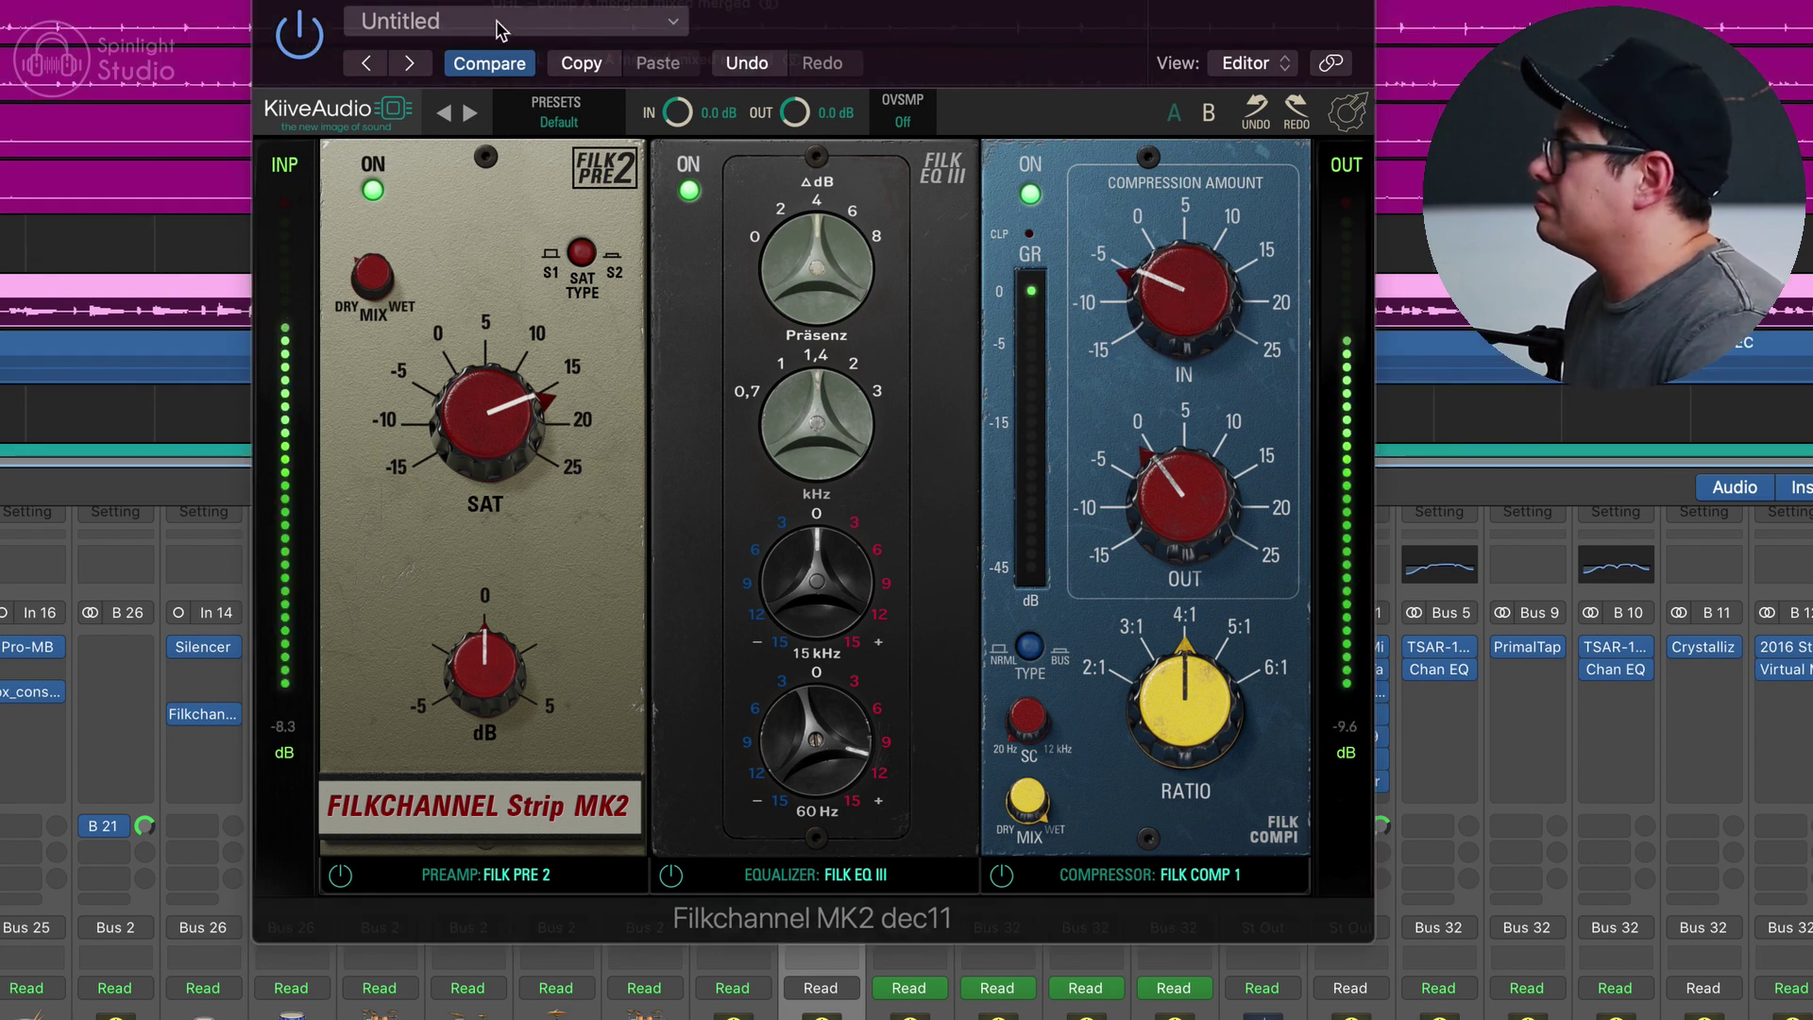
click(296, 36)
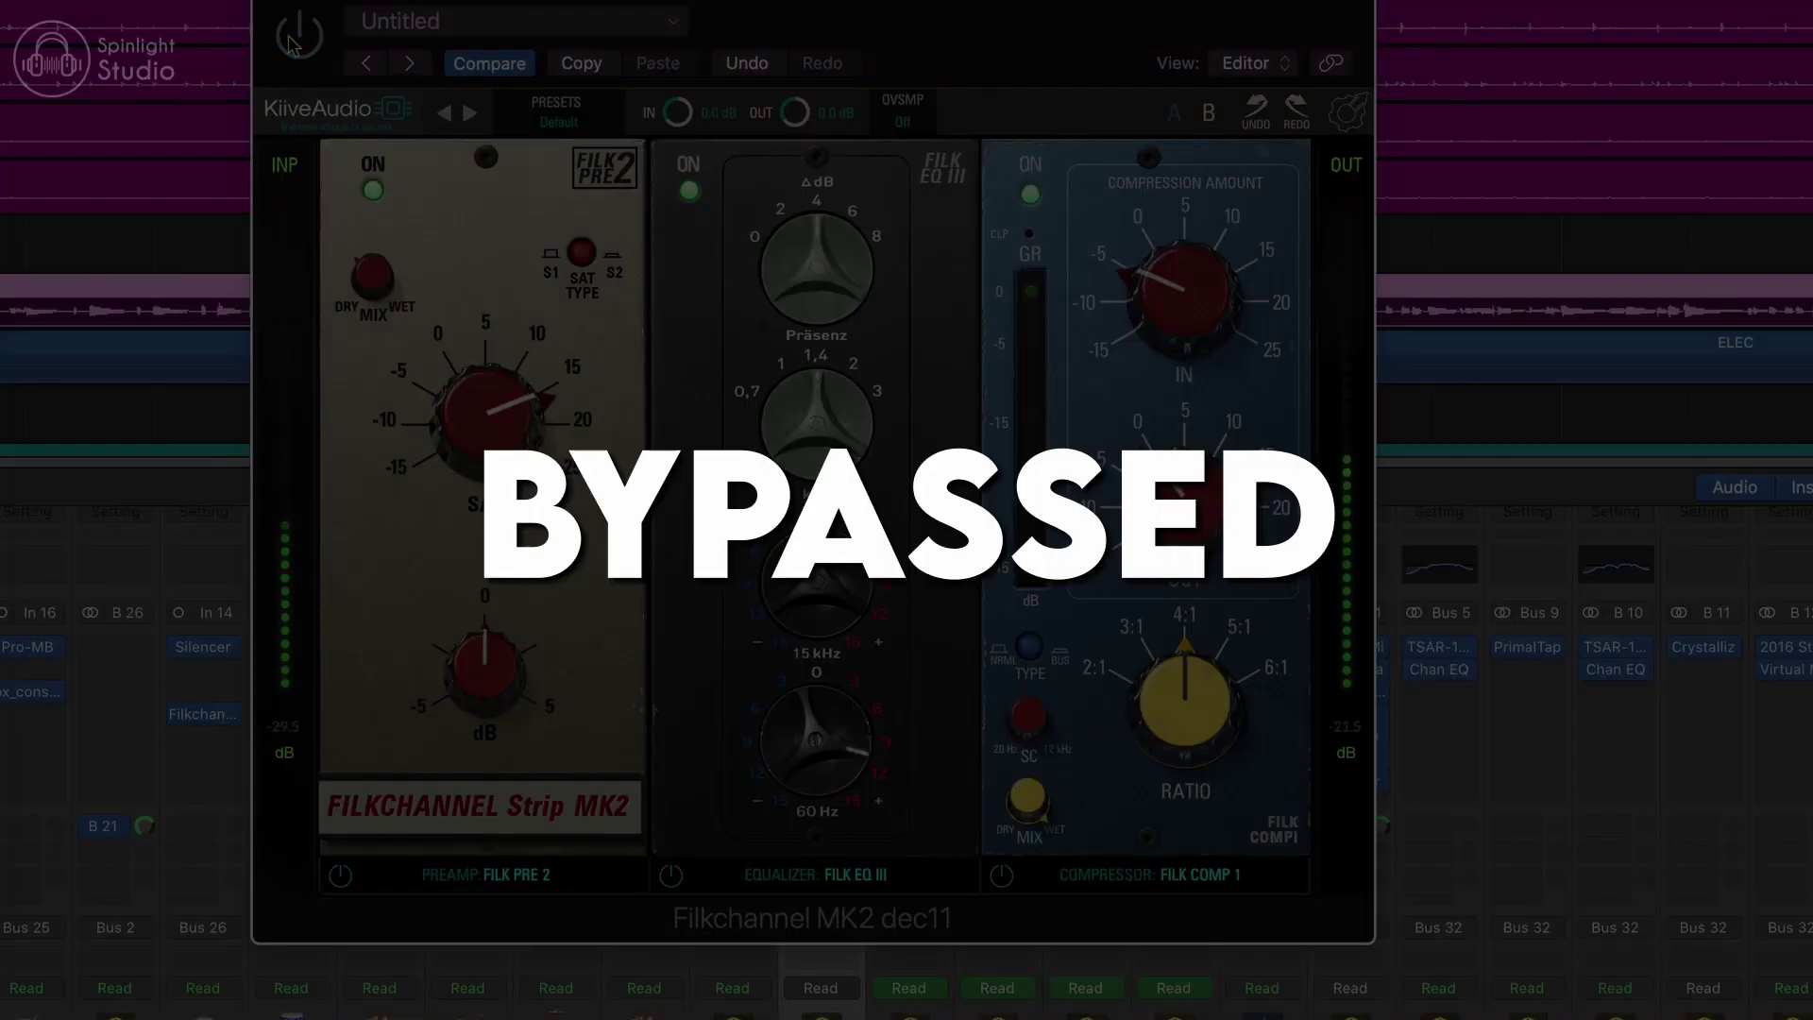
click(293, 42)
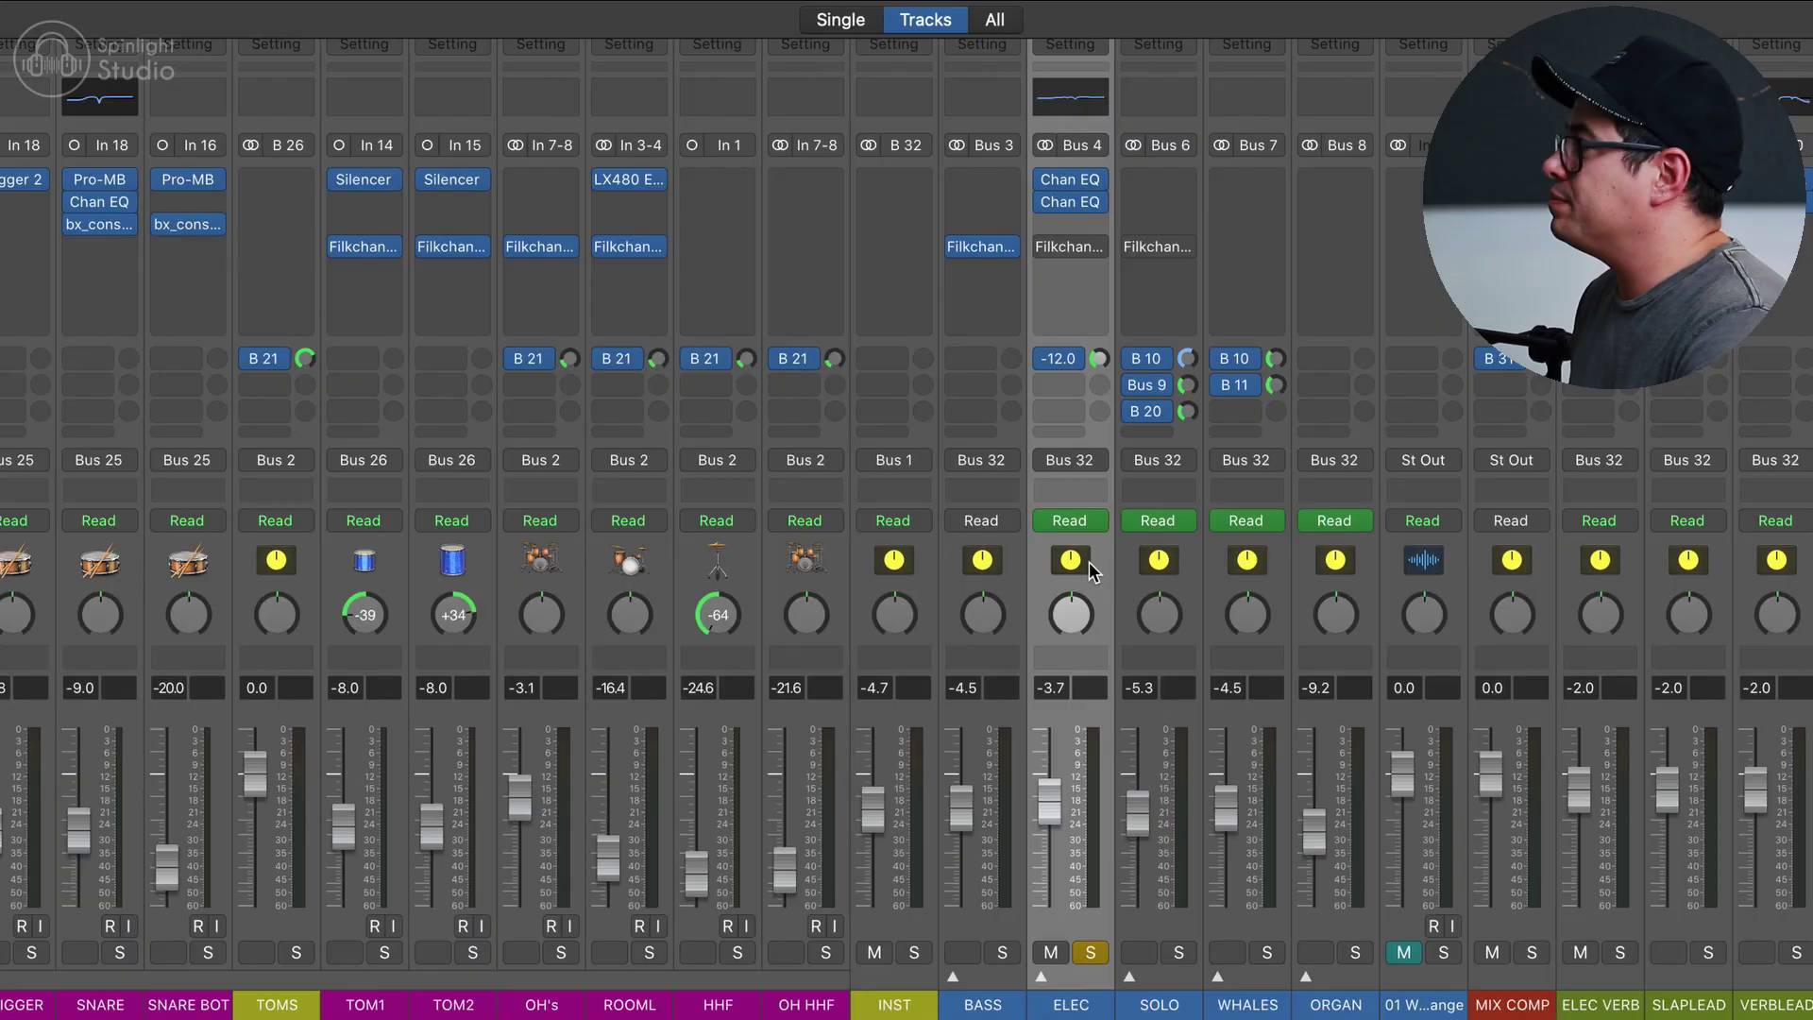
- Play the soloed ELEC bus, activate and open its Filkchannel MK2, and examine the FILK PRE 2's SAT and MIX knobs
key(space)
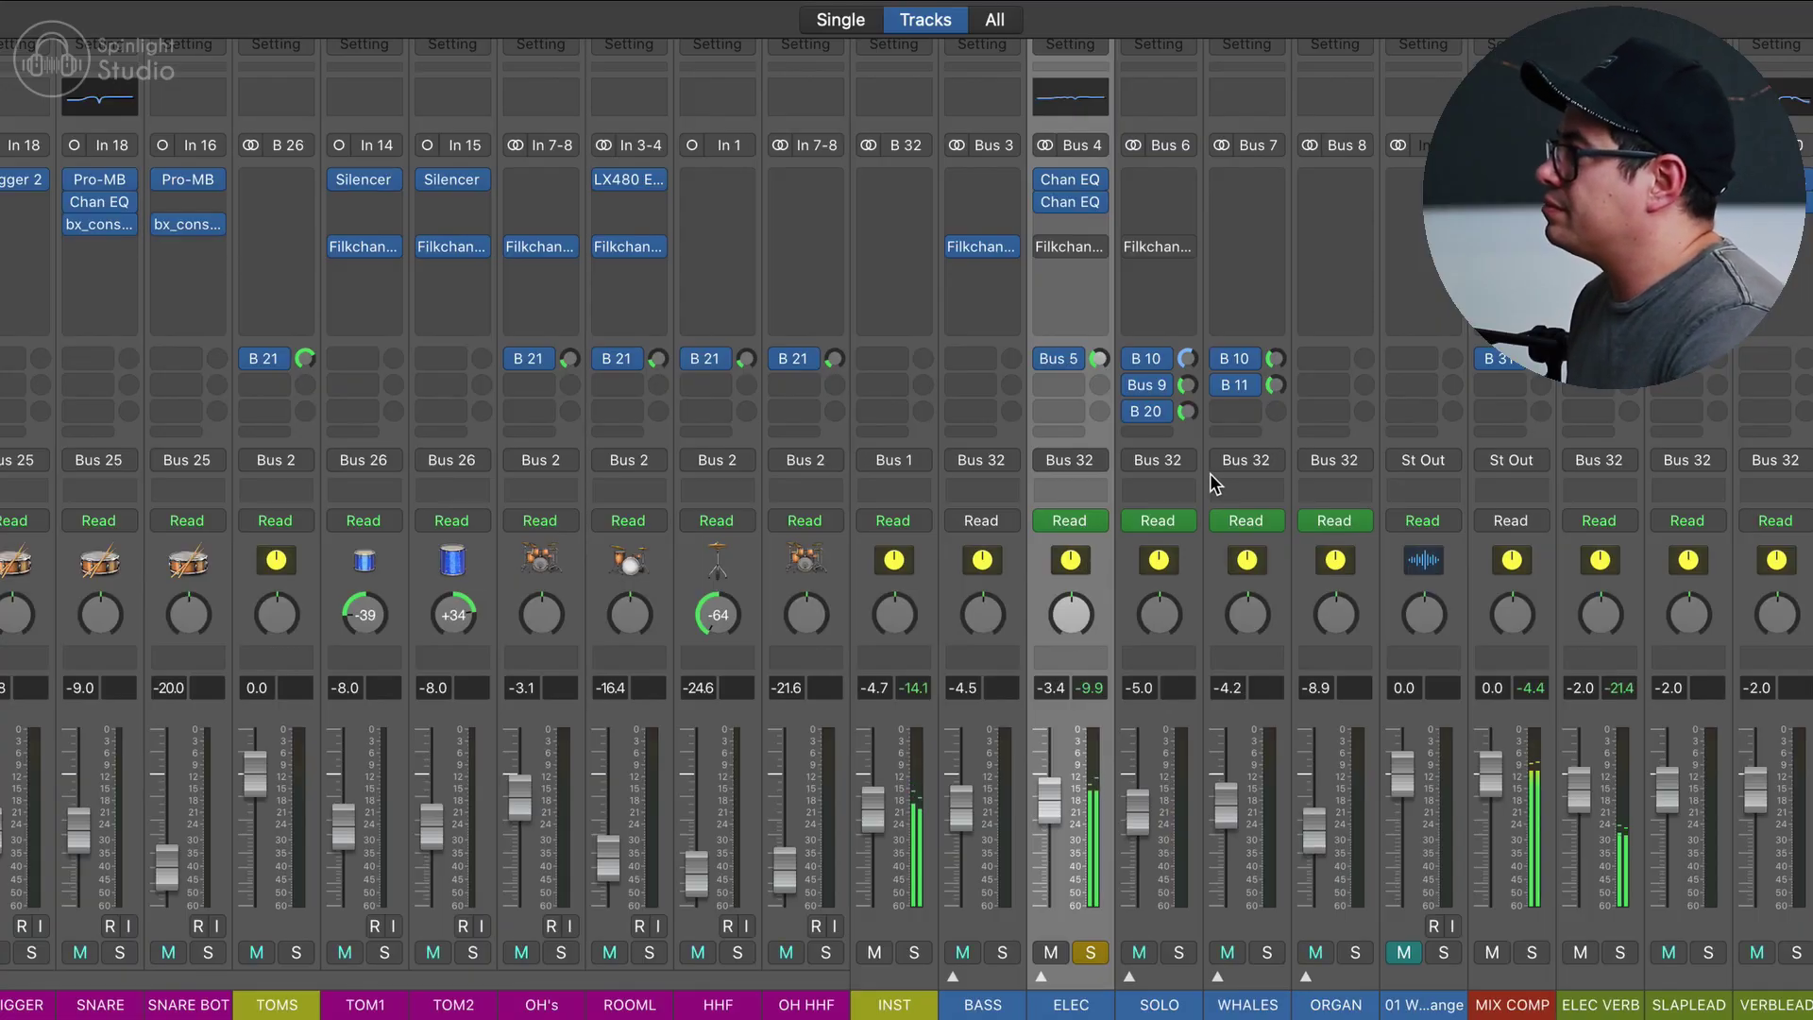
mouse_move(1055, 253)
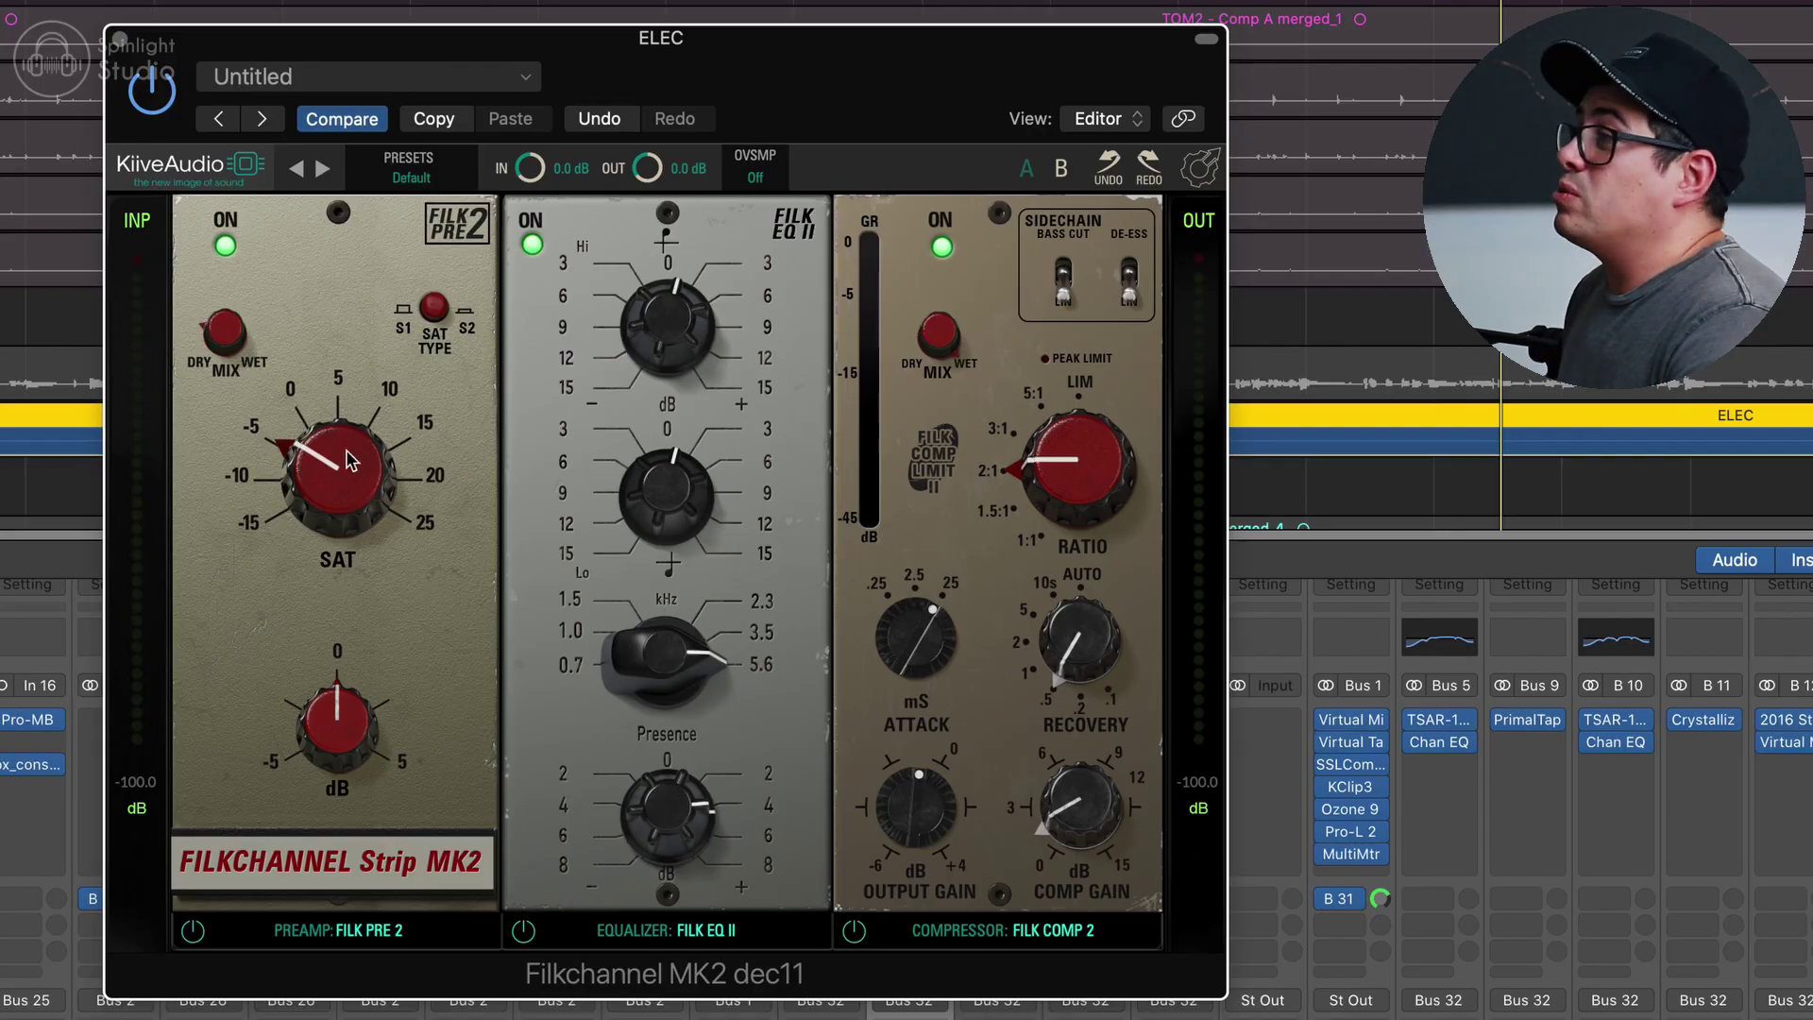
mouse_move(351, 461)
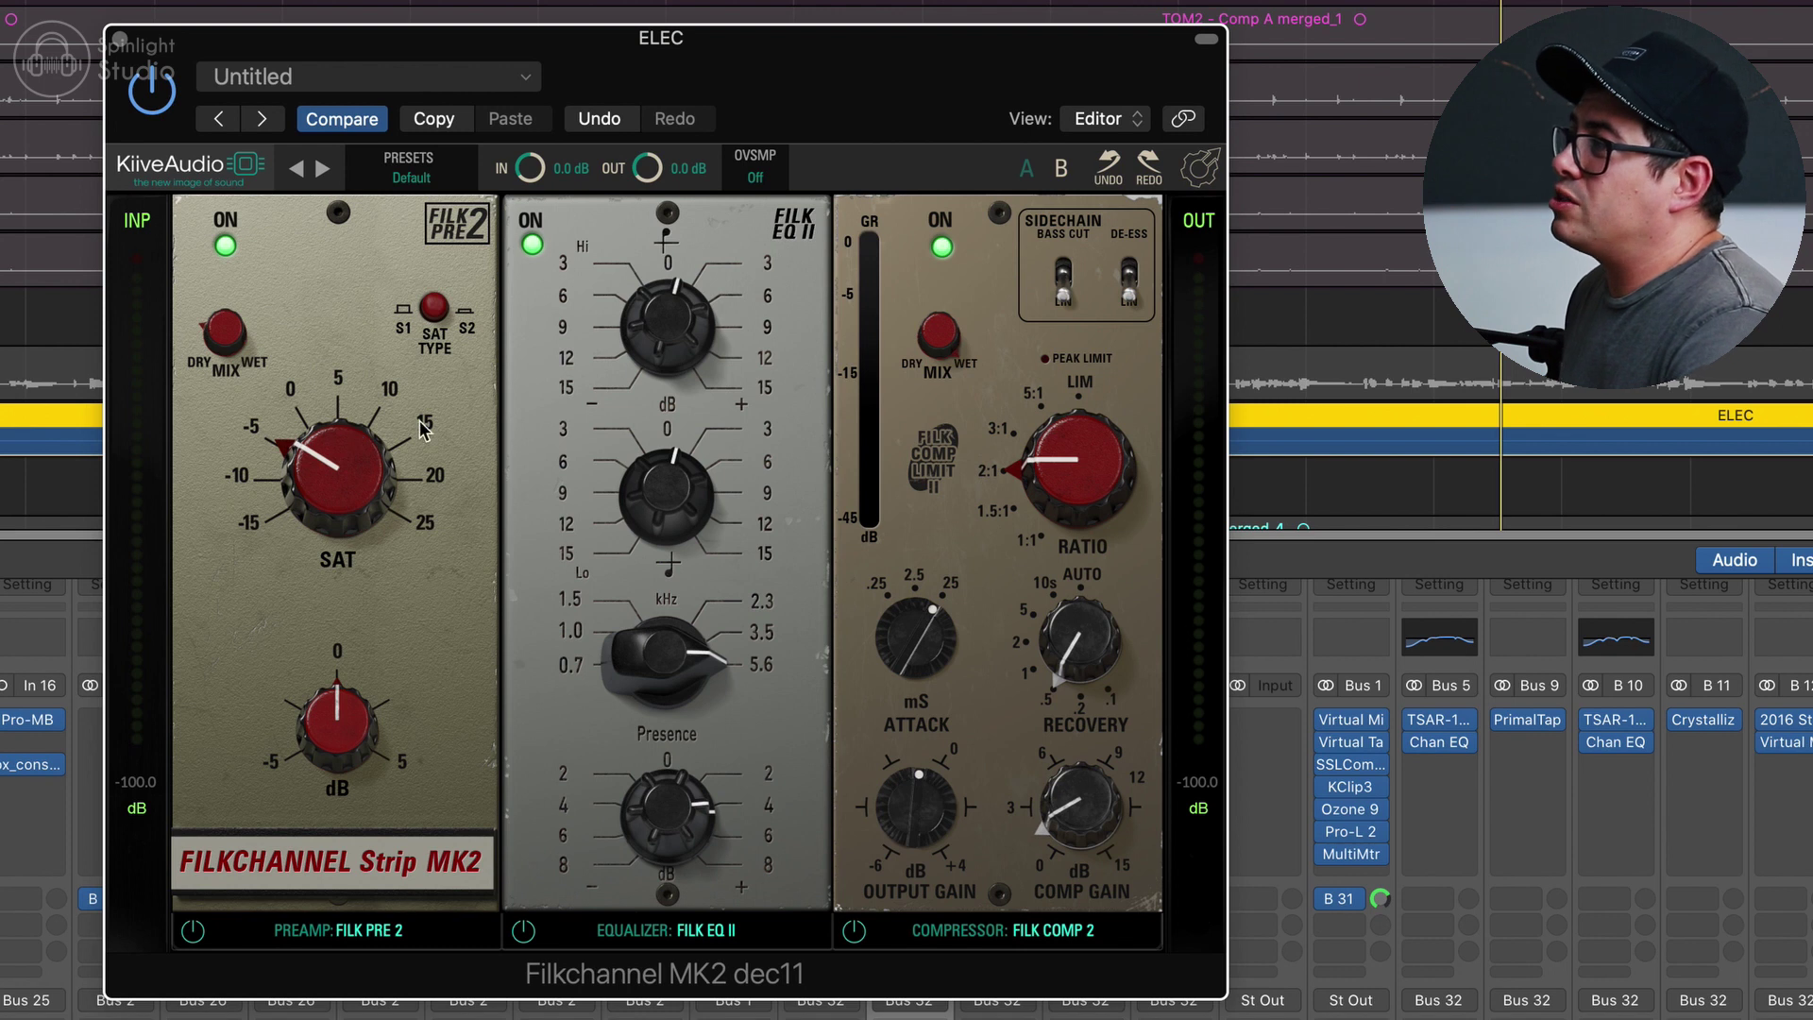
mouse_move(224, 331)
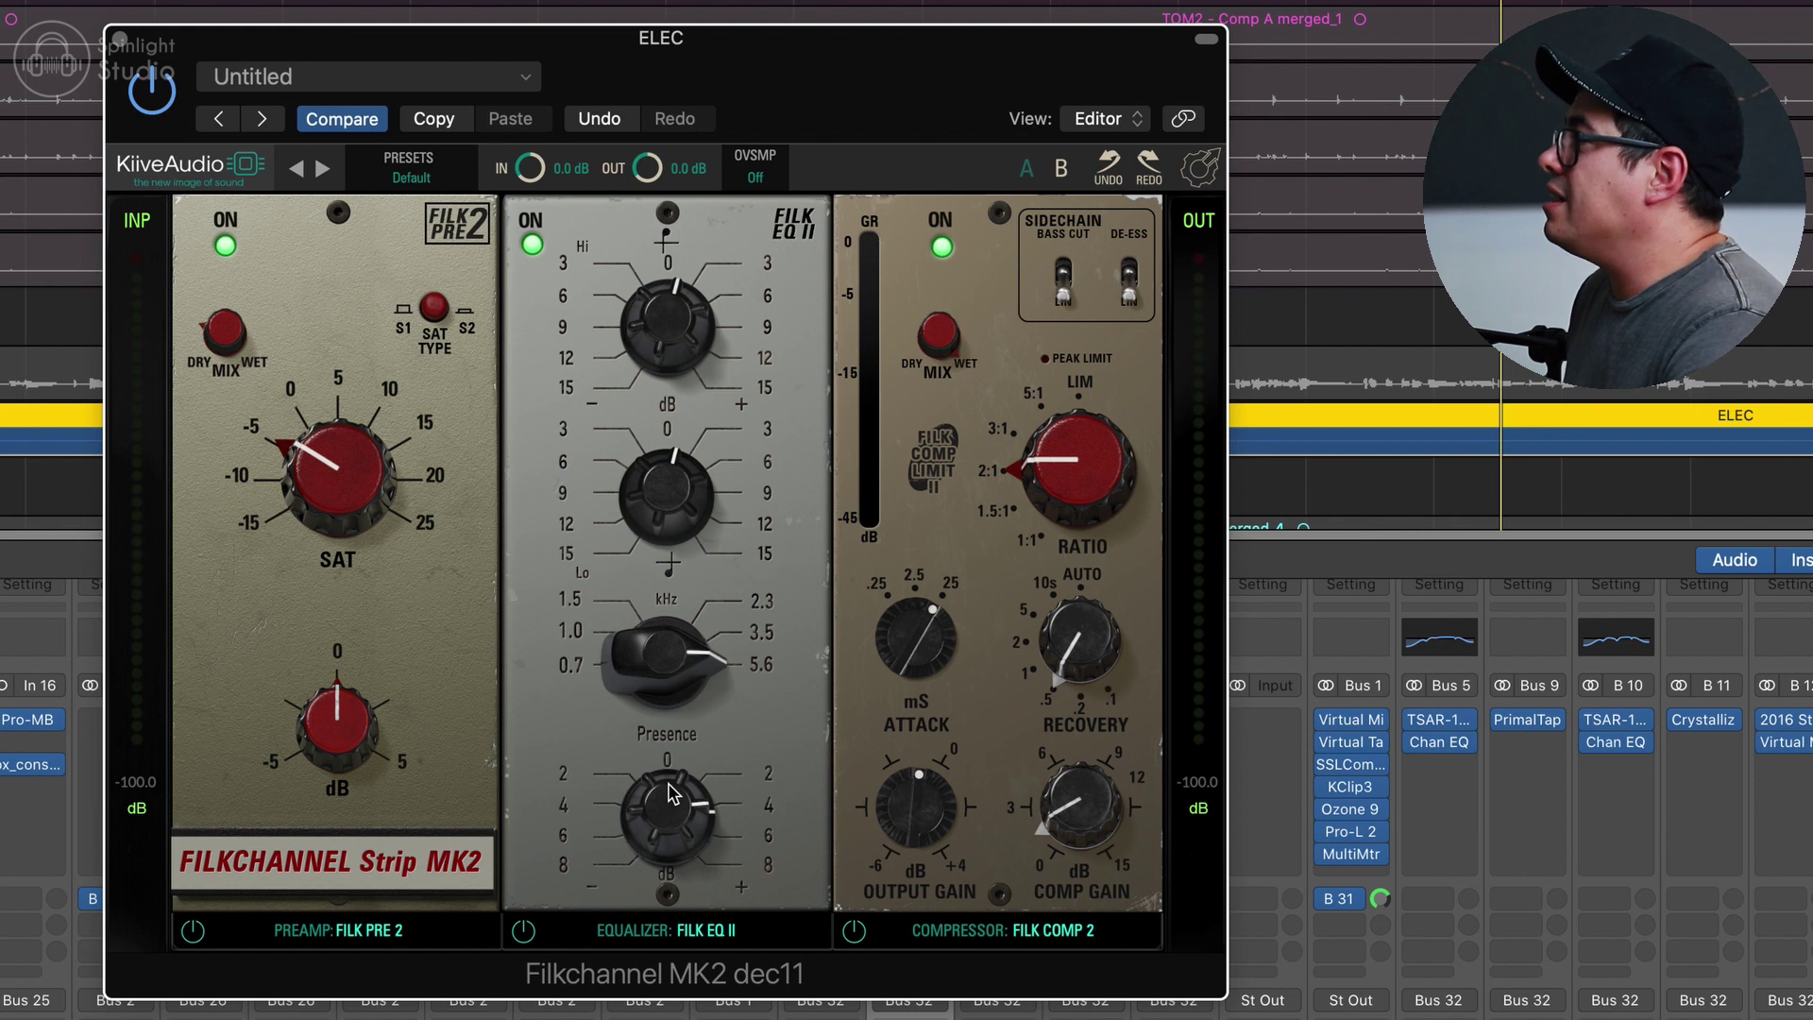
- Slightly lower the Presence gain of ELEC's FILK EQ II
mouse_move(663, 823)
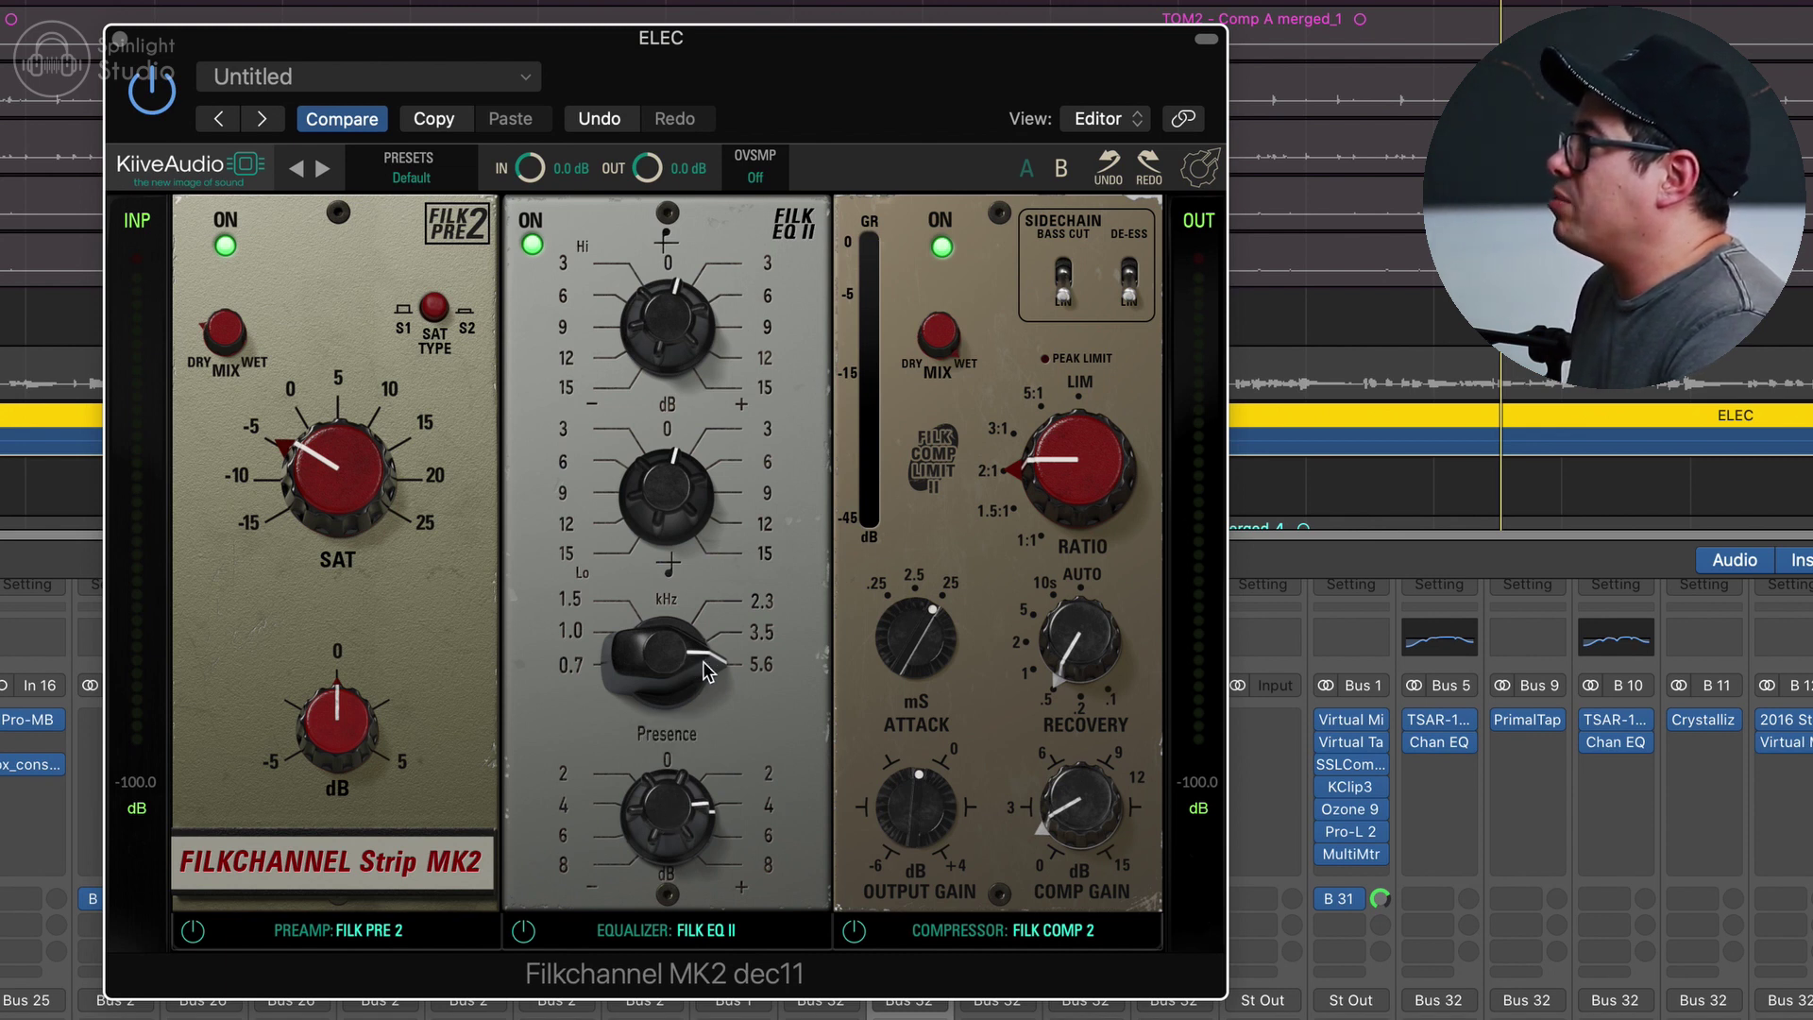
drag(706, 779, 733, 893)
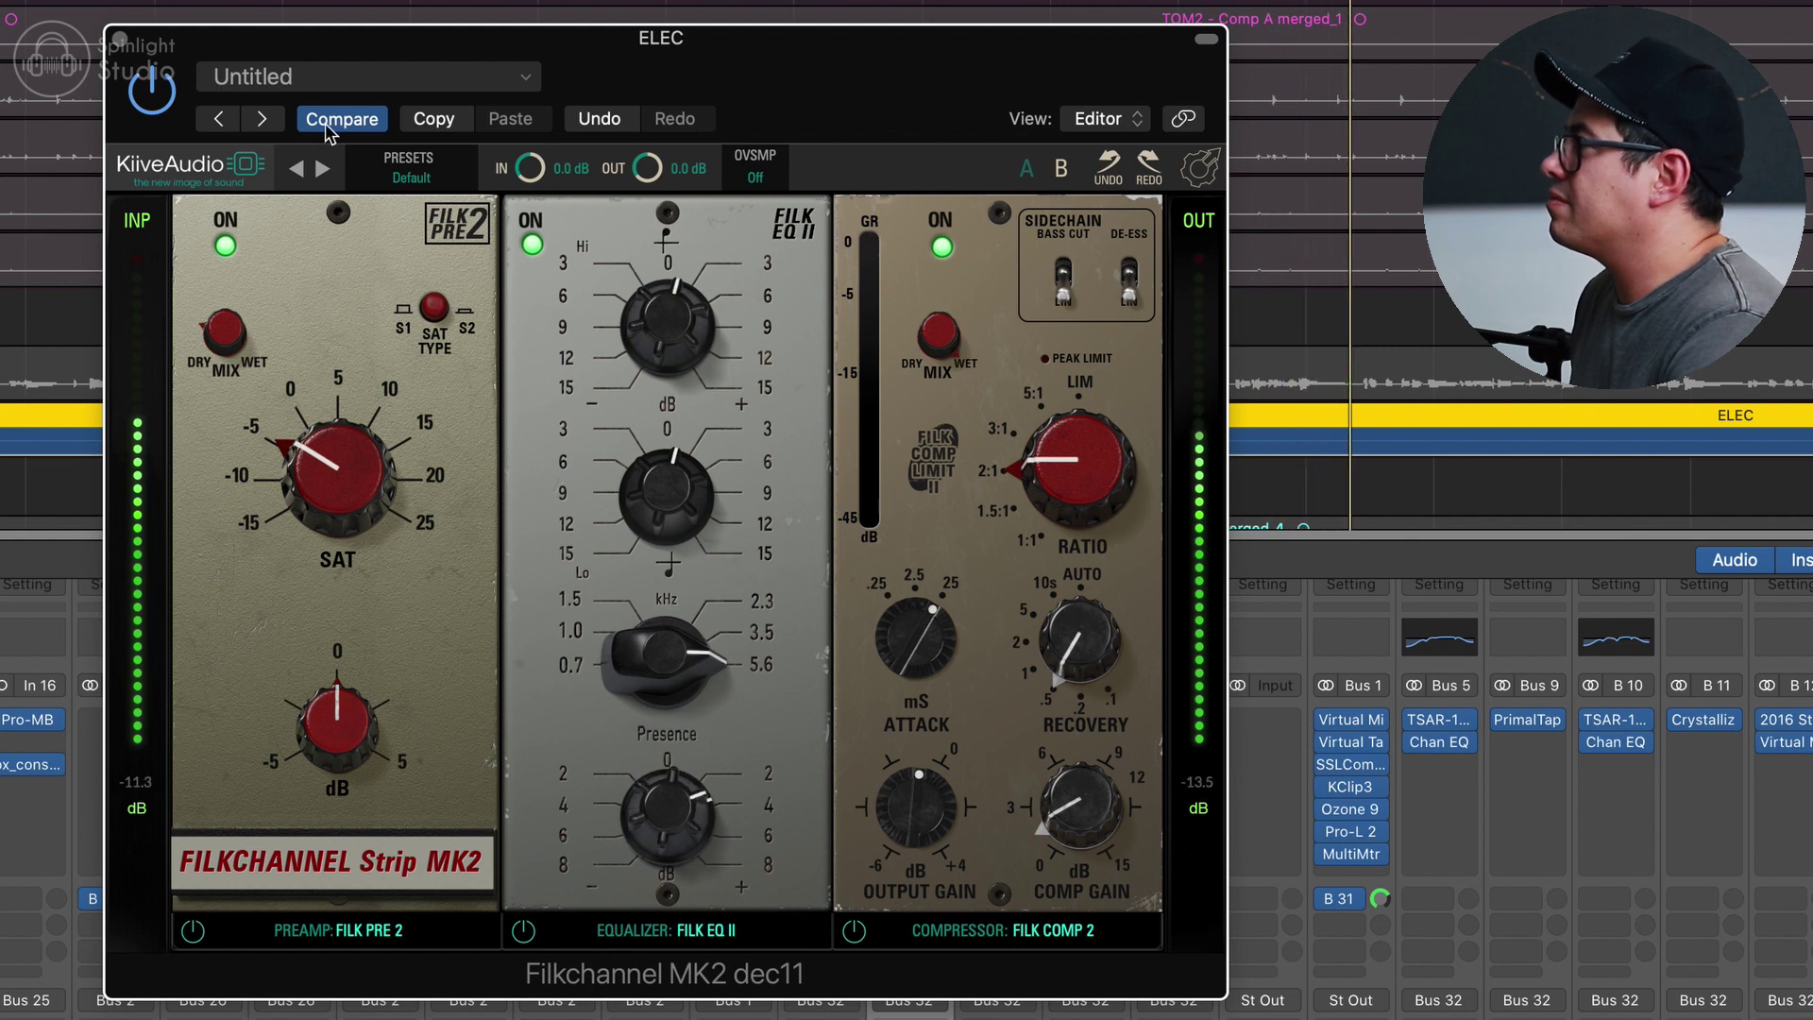
- Revert ELEC's Filkchannel MK2 to its saved settings and examine the FILK EQ II's Hi and Lo gain knobs
click(341, 118)
key(space)
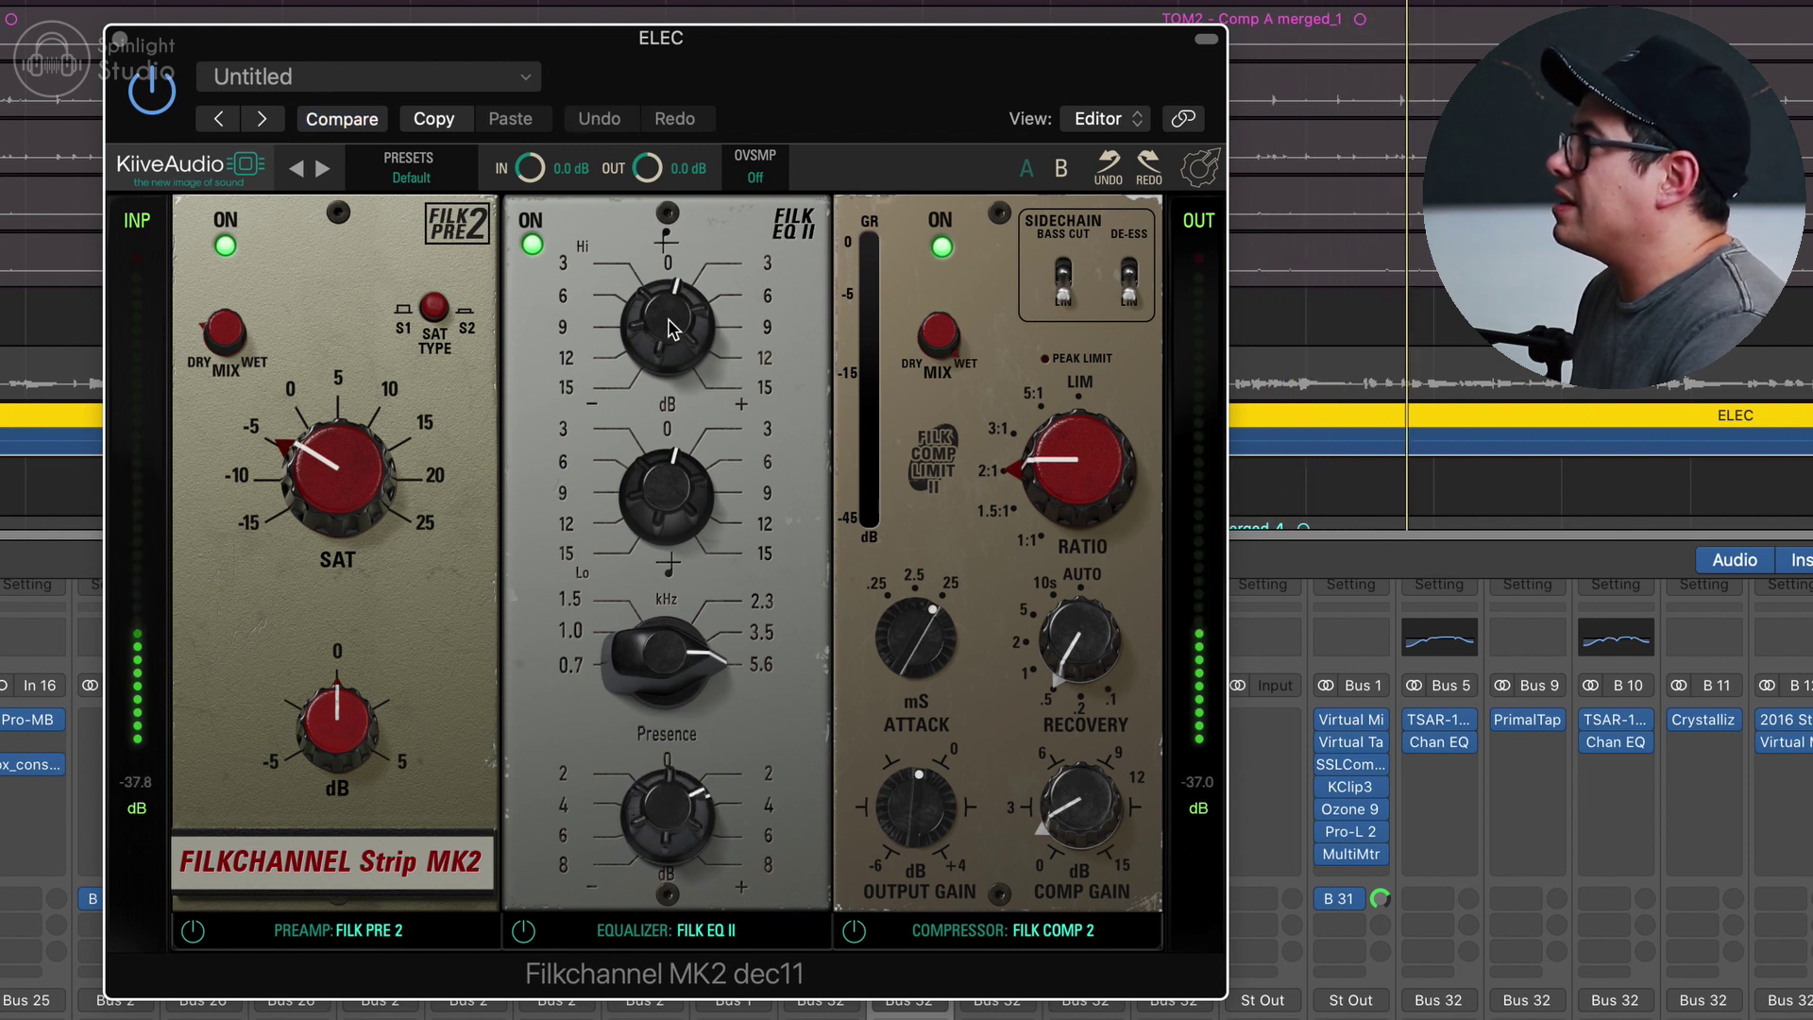
mouse_move(668, 307)
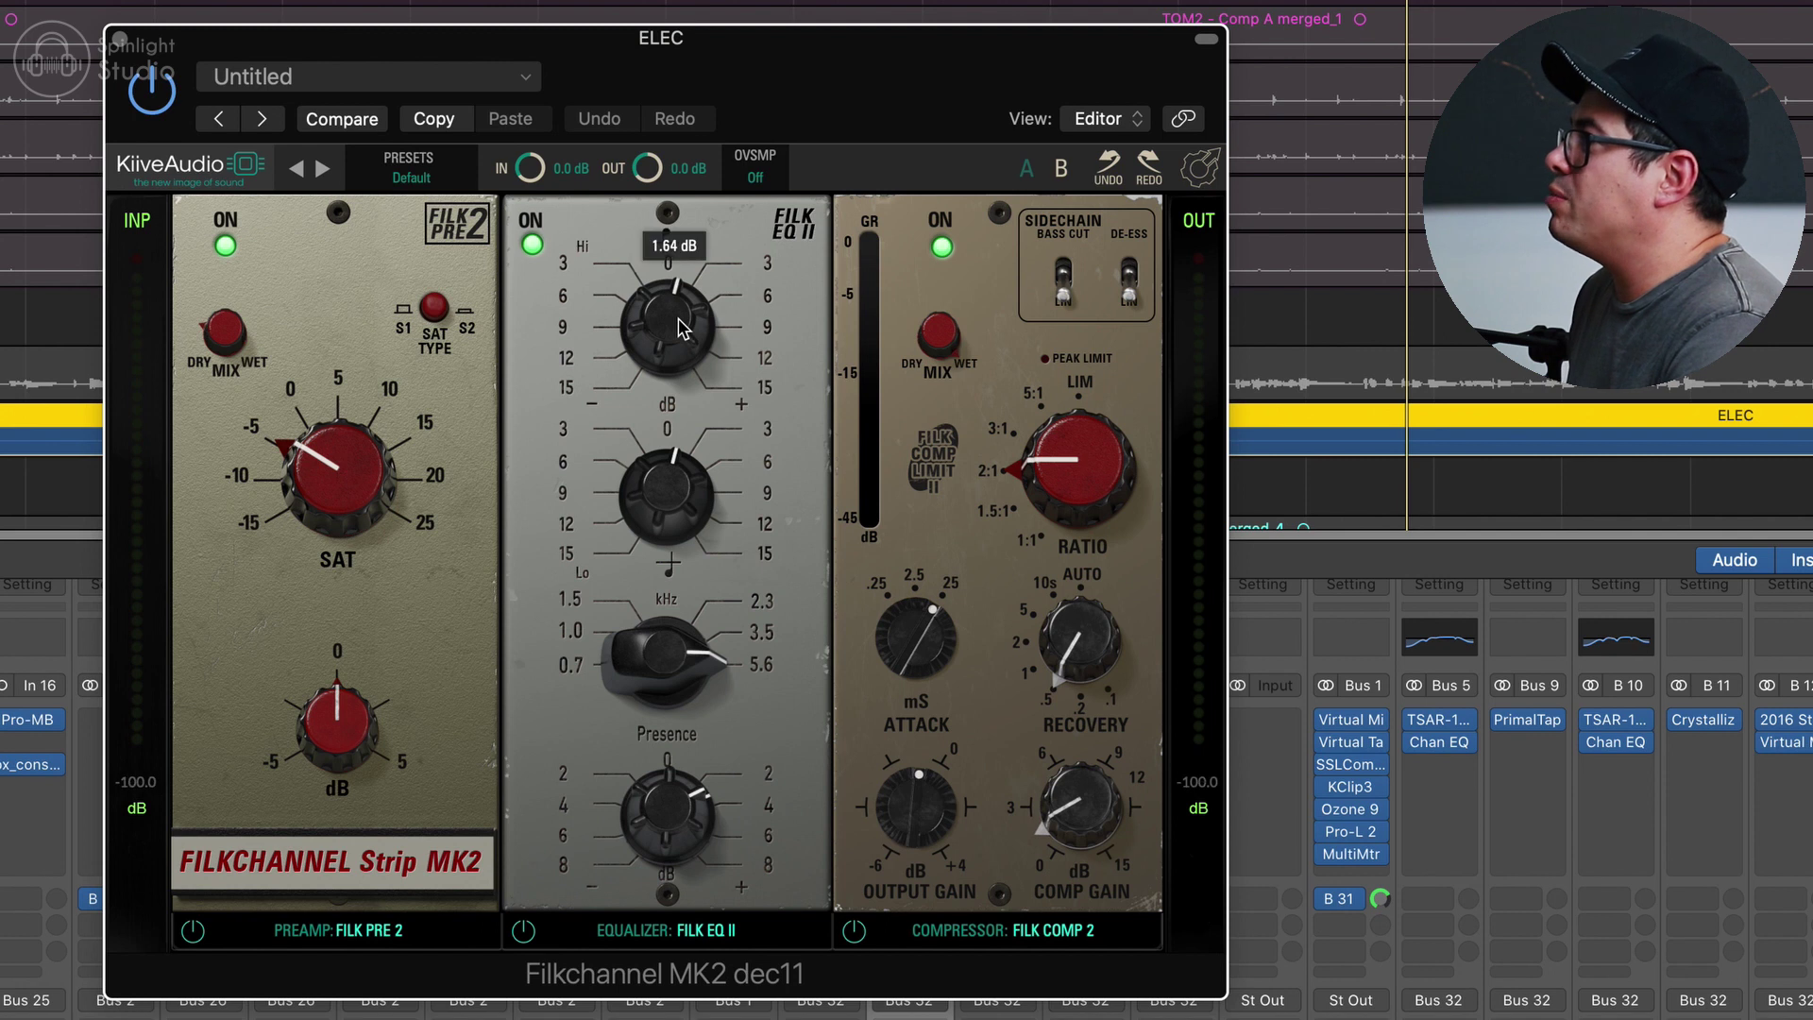
drag(679, 326, 682, 328)
mouse_move(660, 518)
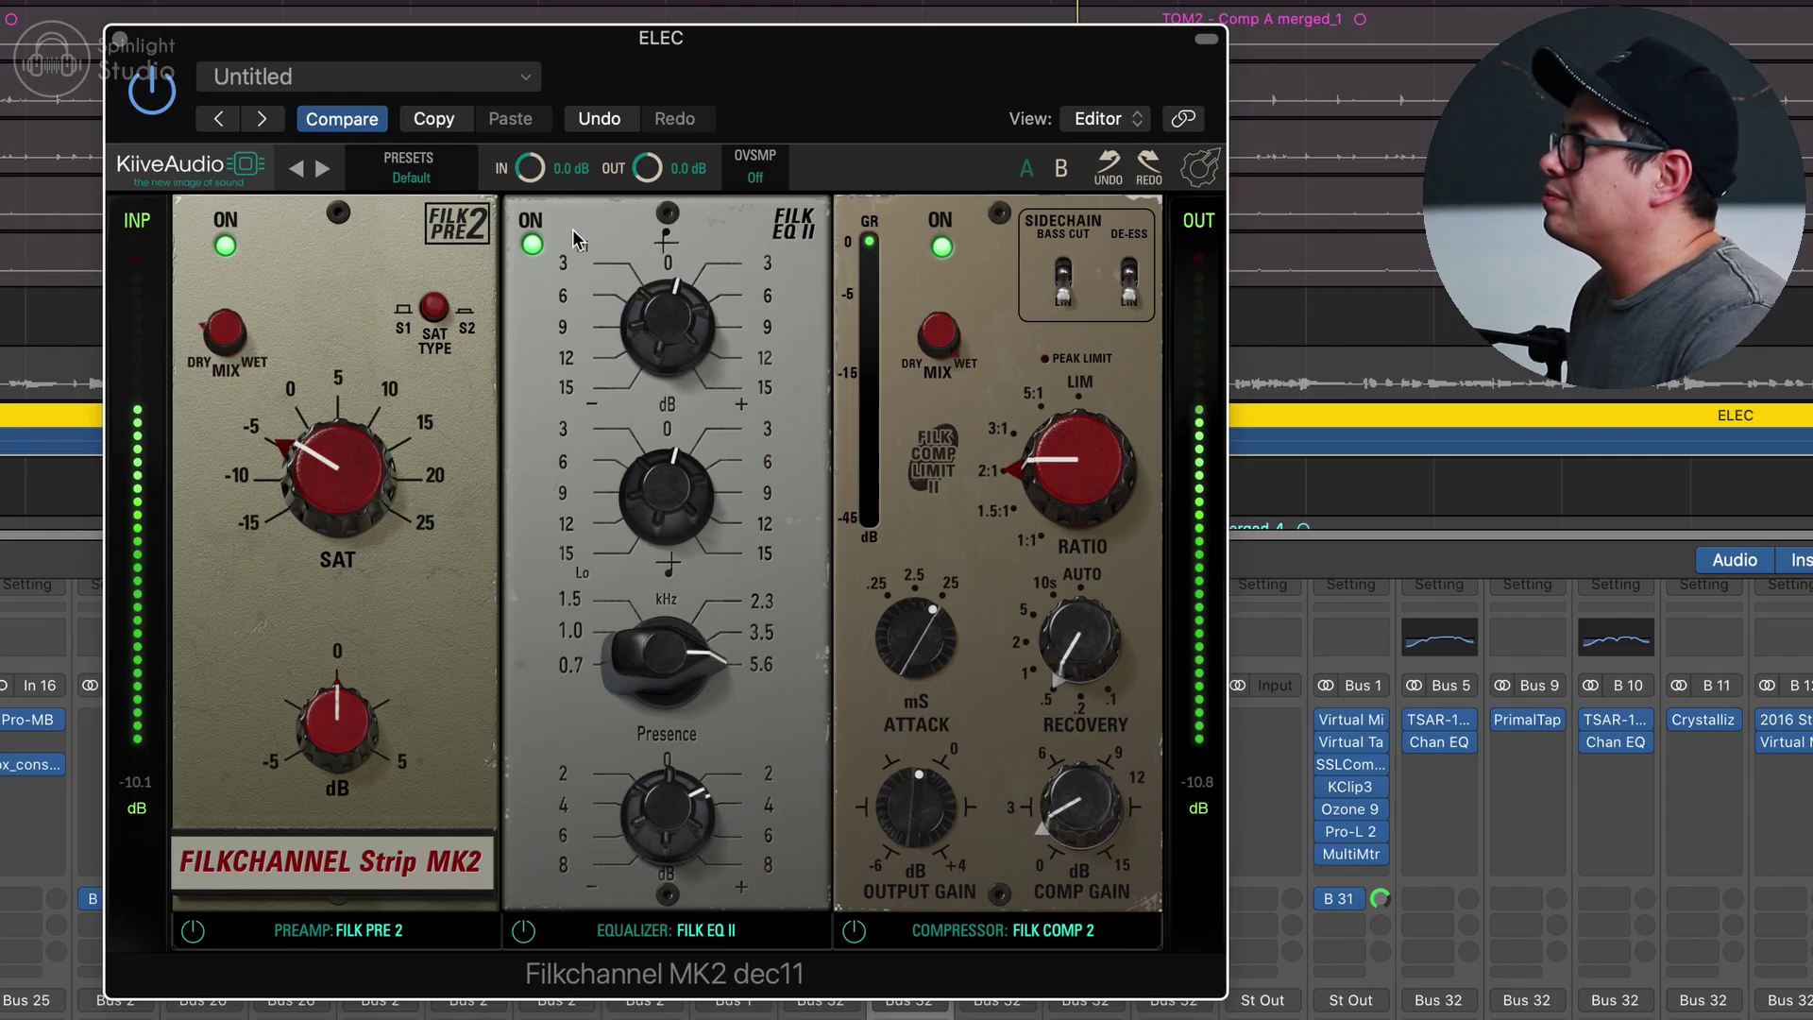
- Compare ELEC with its FILK EQ II module bypassed and active during playback, and stop playback
click(532, 246)
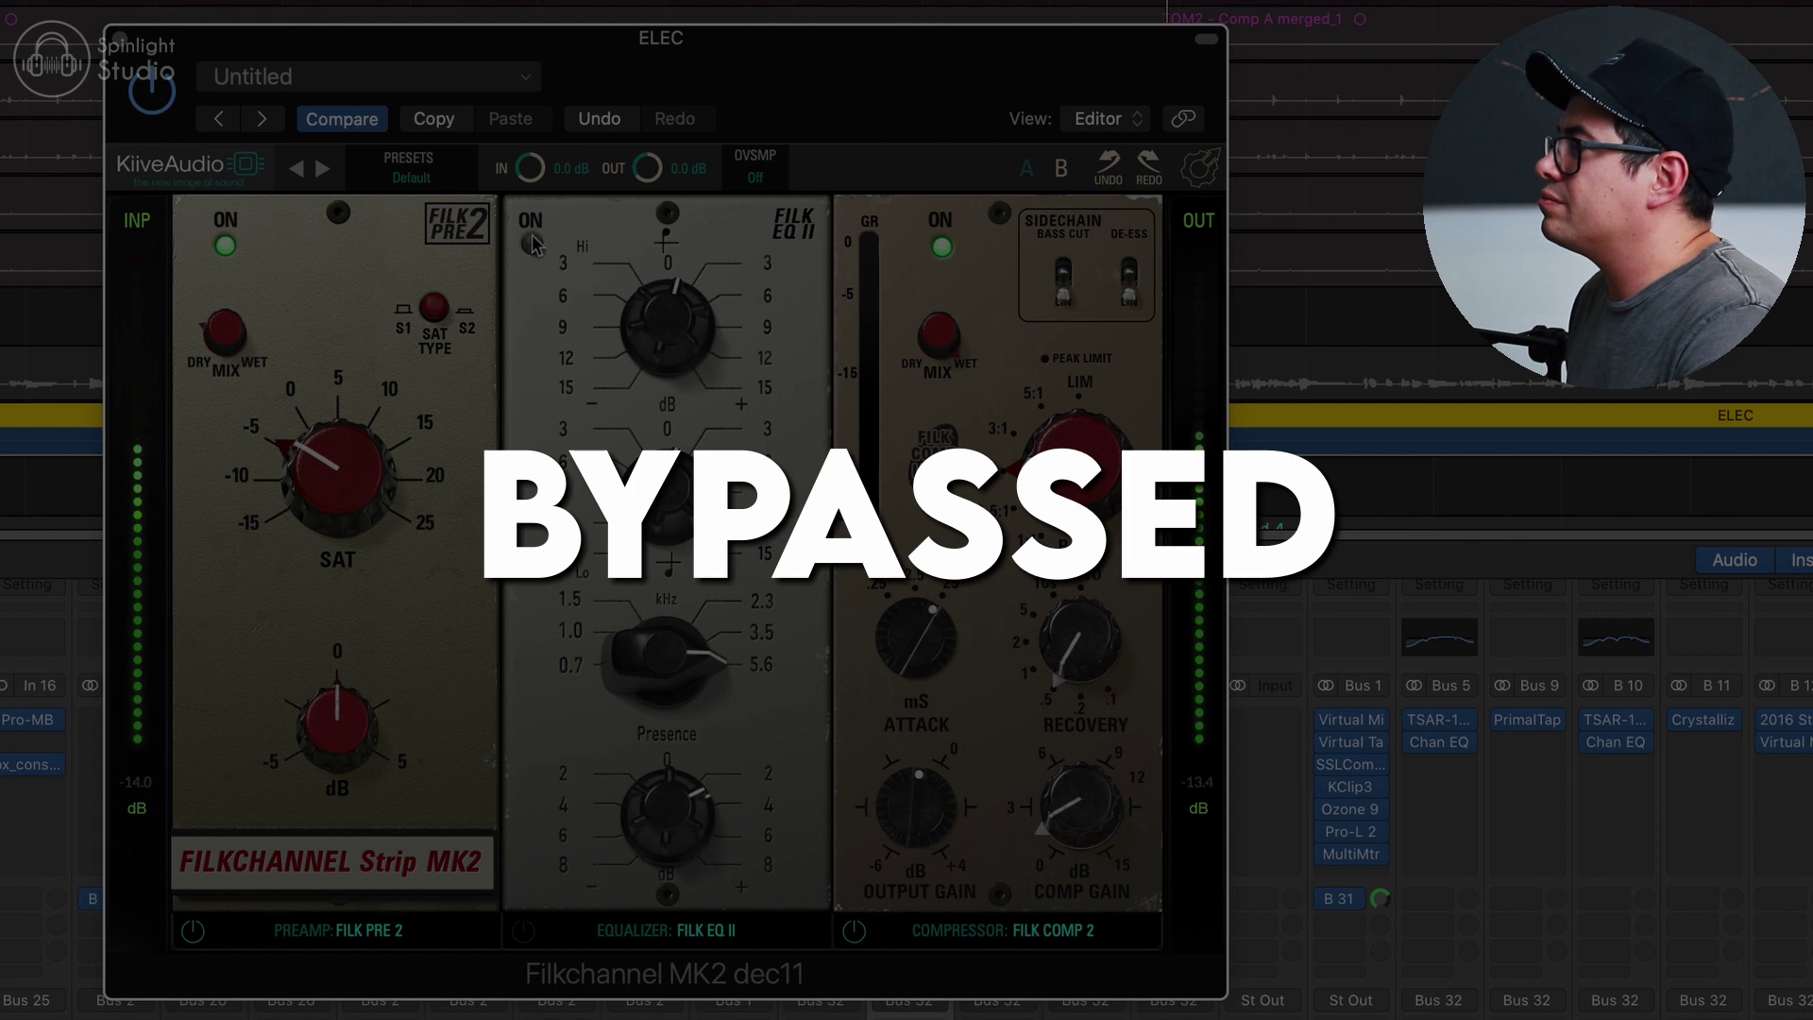
click(532, 246)
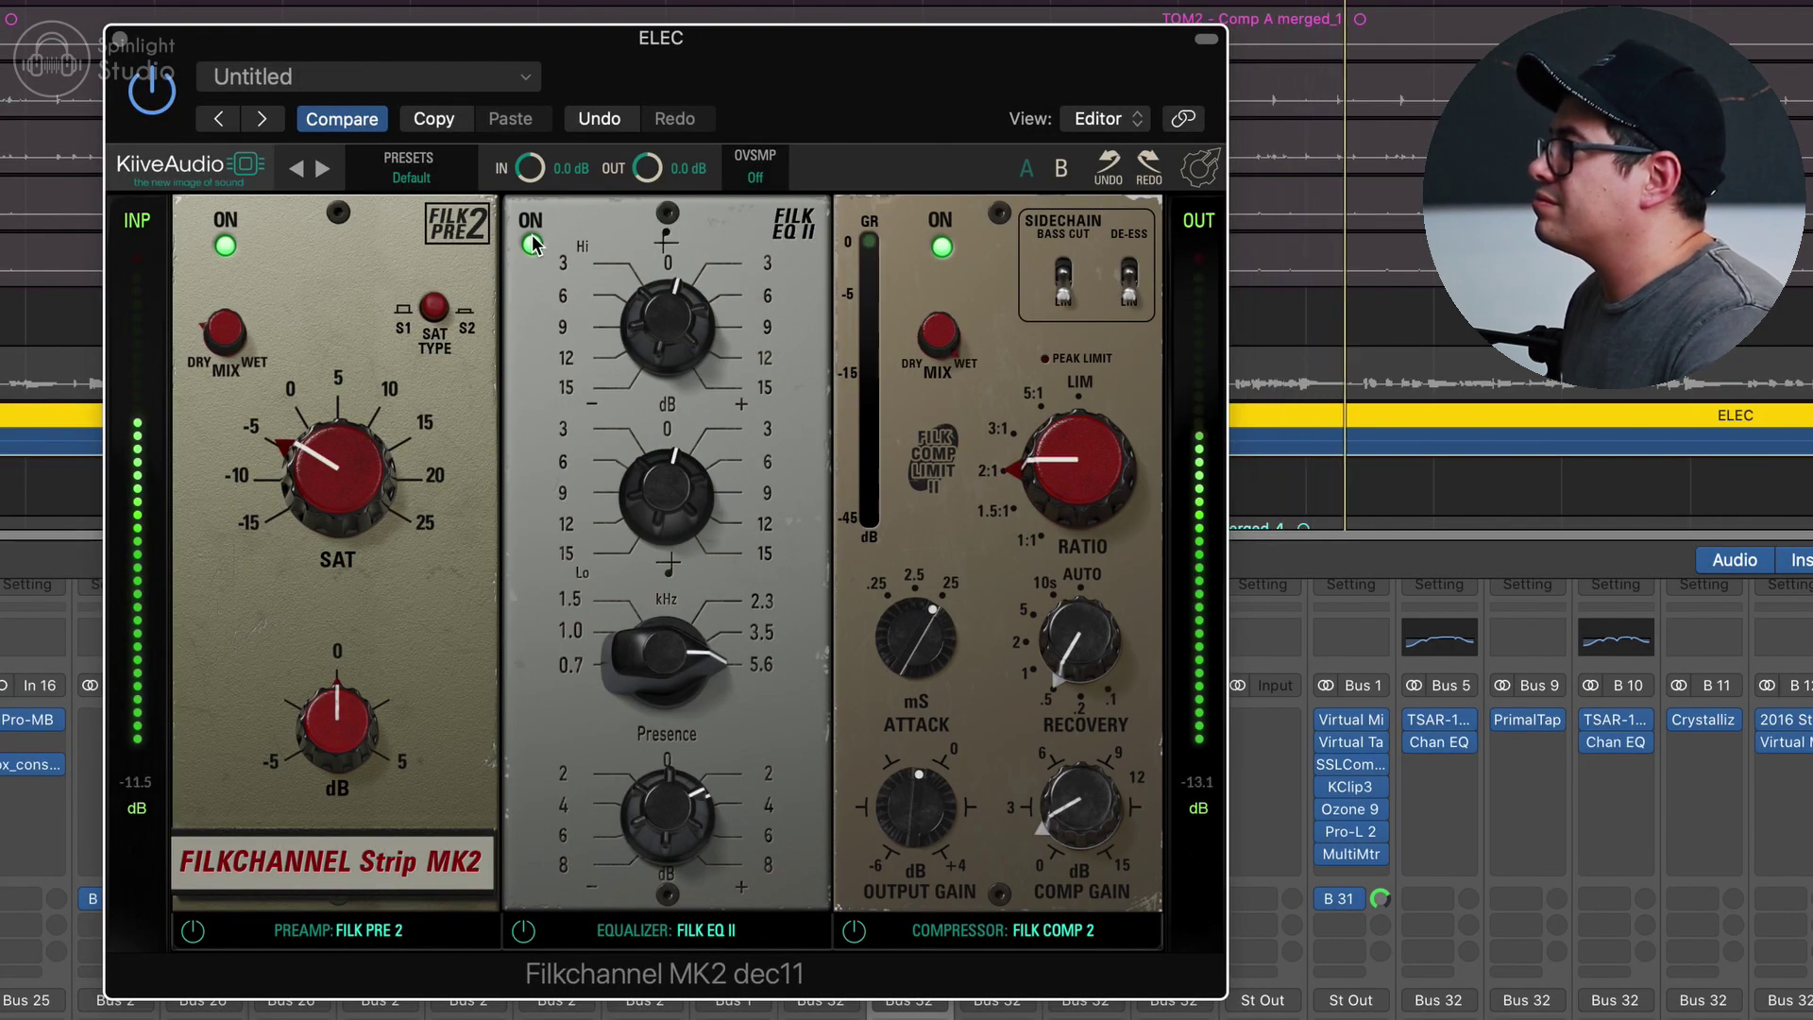
key(space)
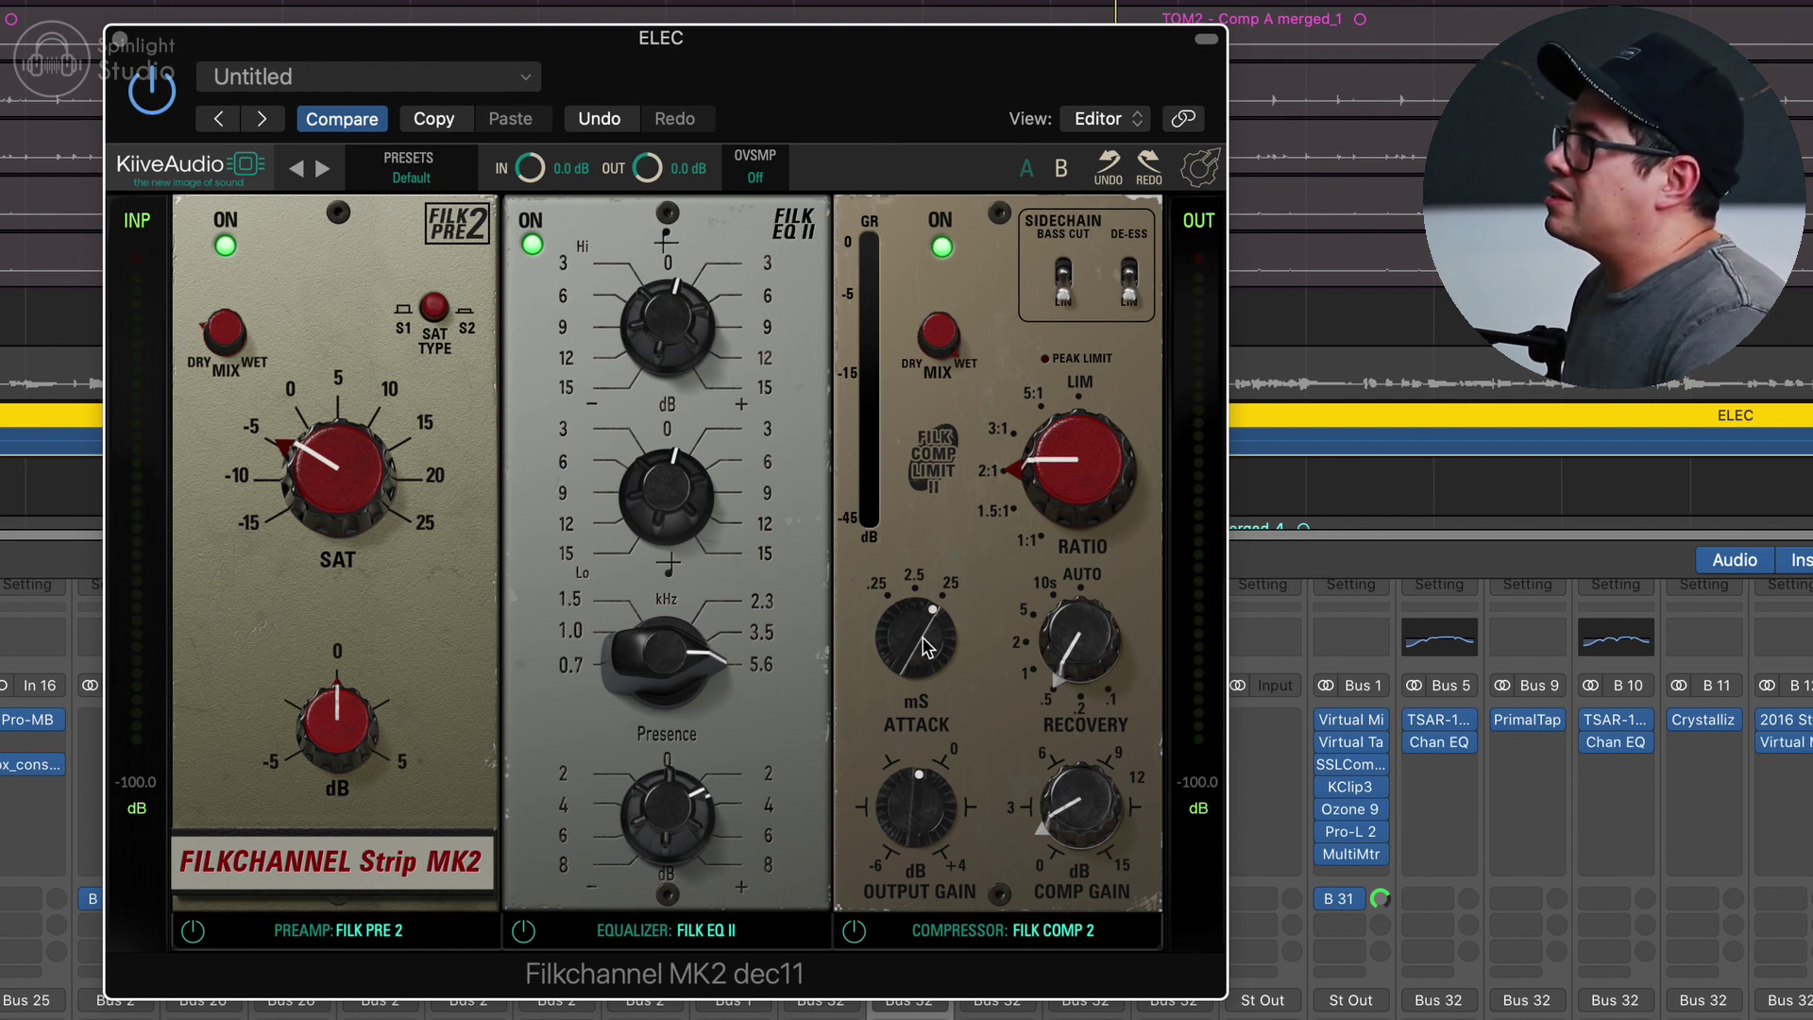
- Play ELEC and compare its full Filkchannel MK2 strip bypassed and active, including with the other tracks playing
key(space)
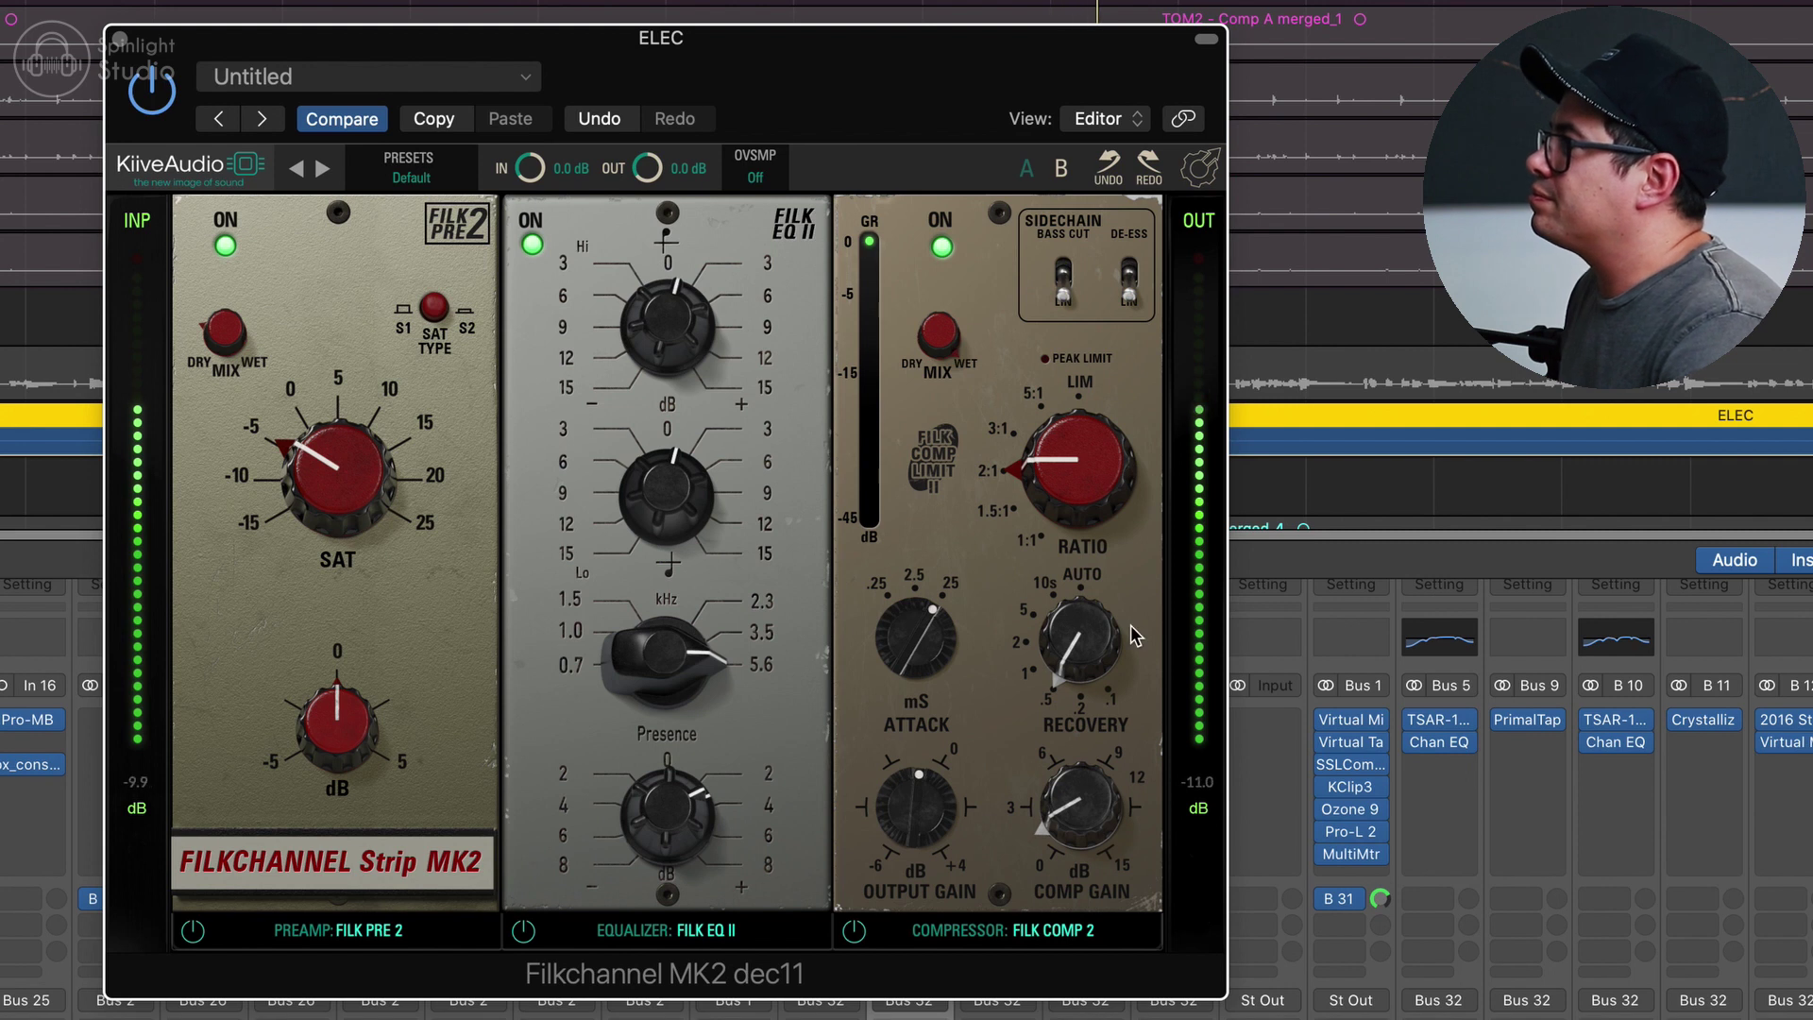
click(151, 93)
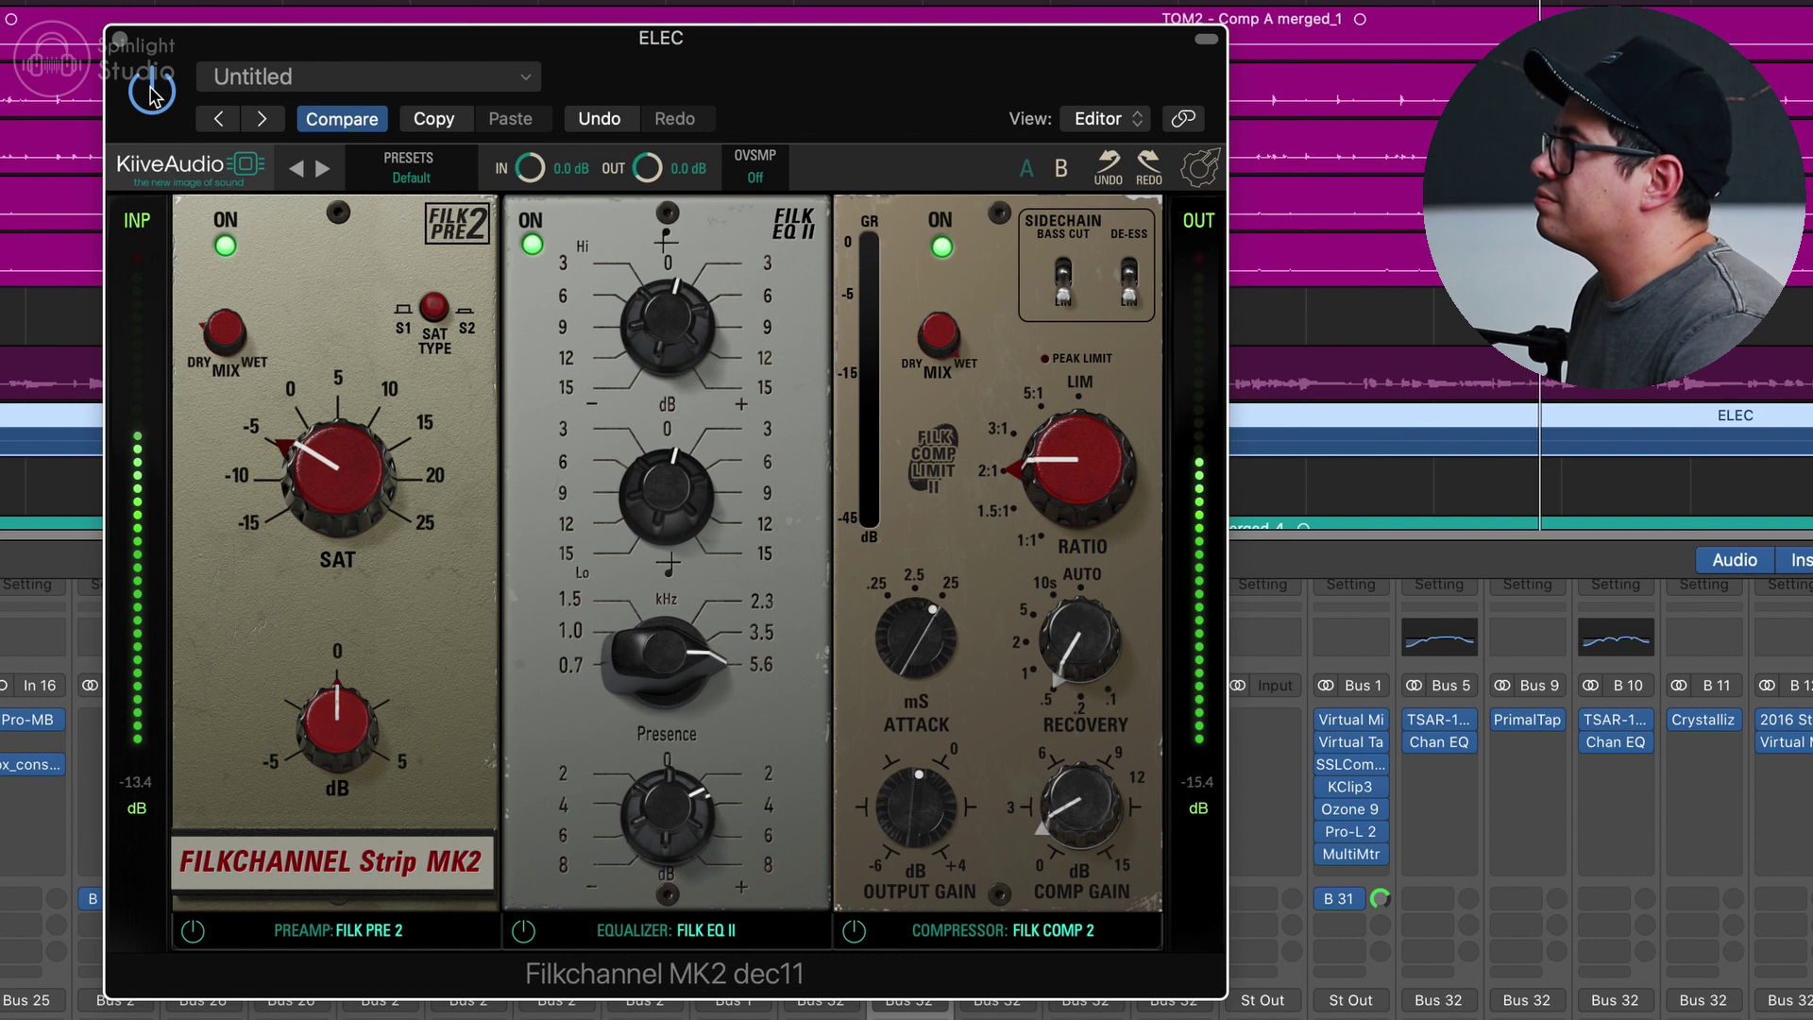
click(151, 92)
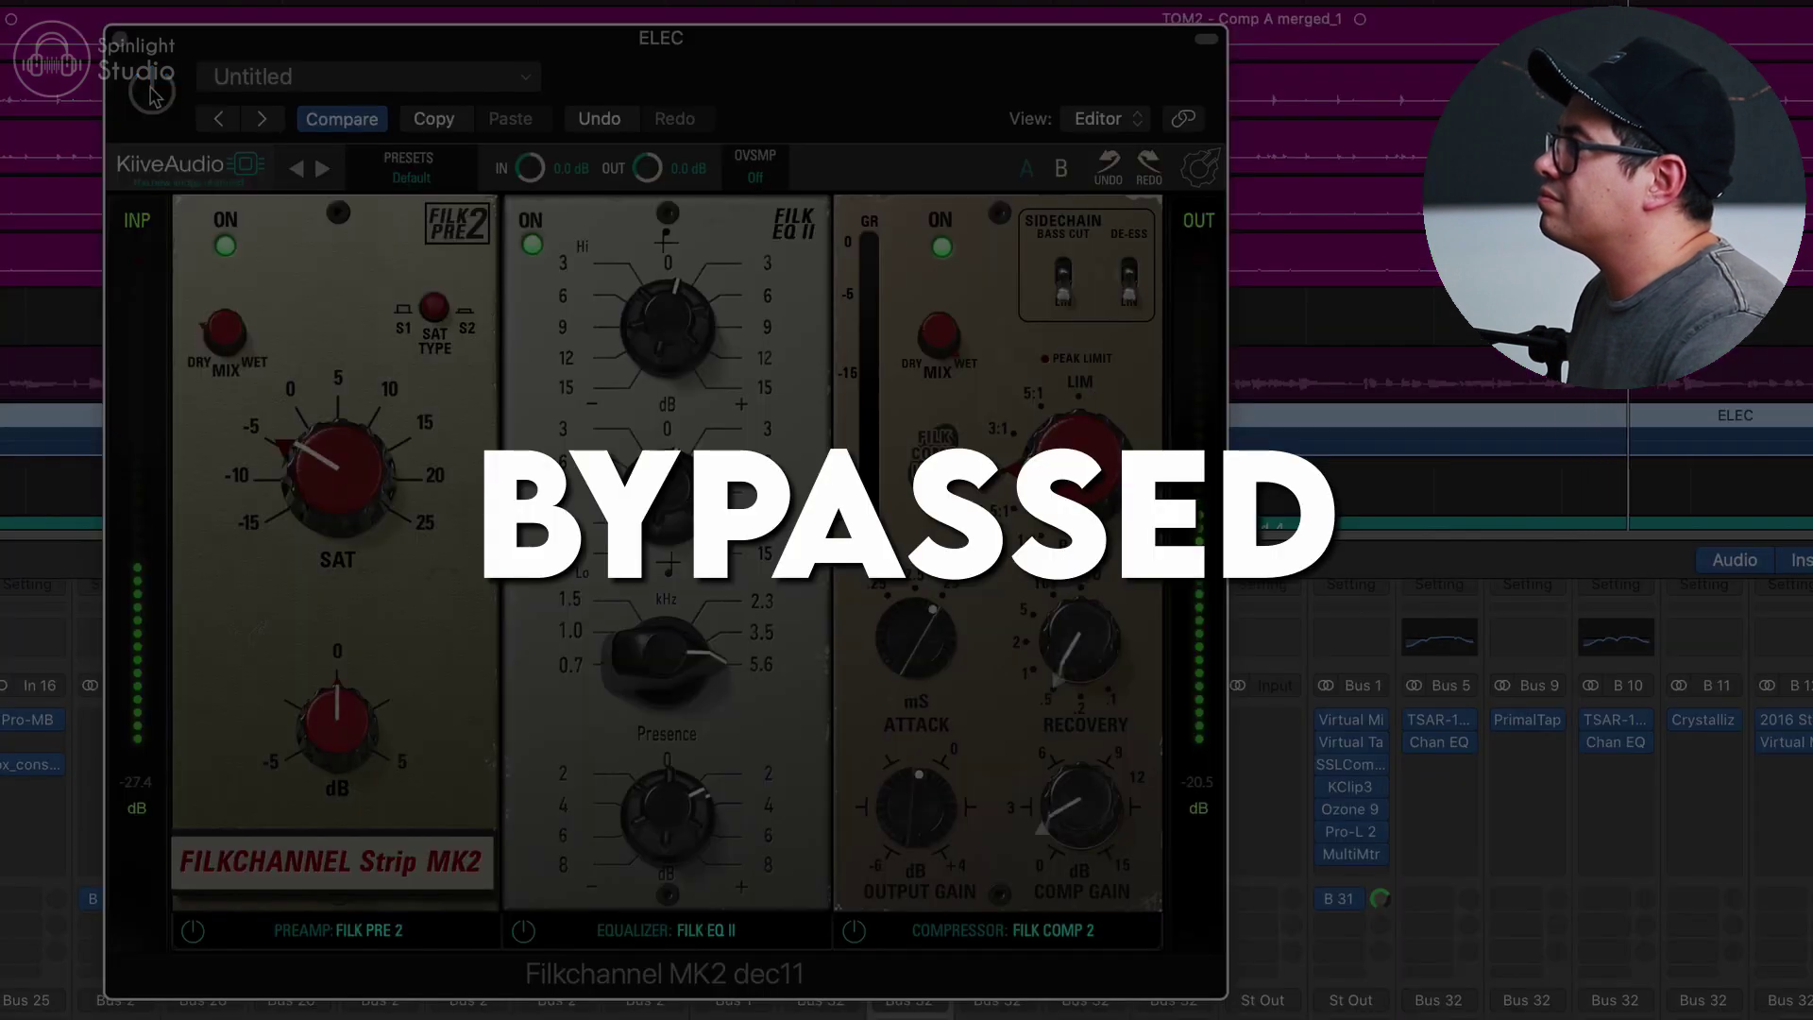
click(151, 92)
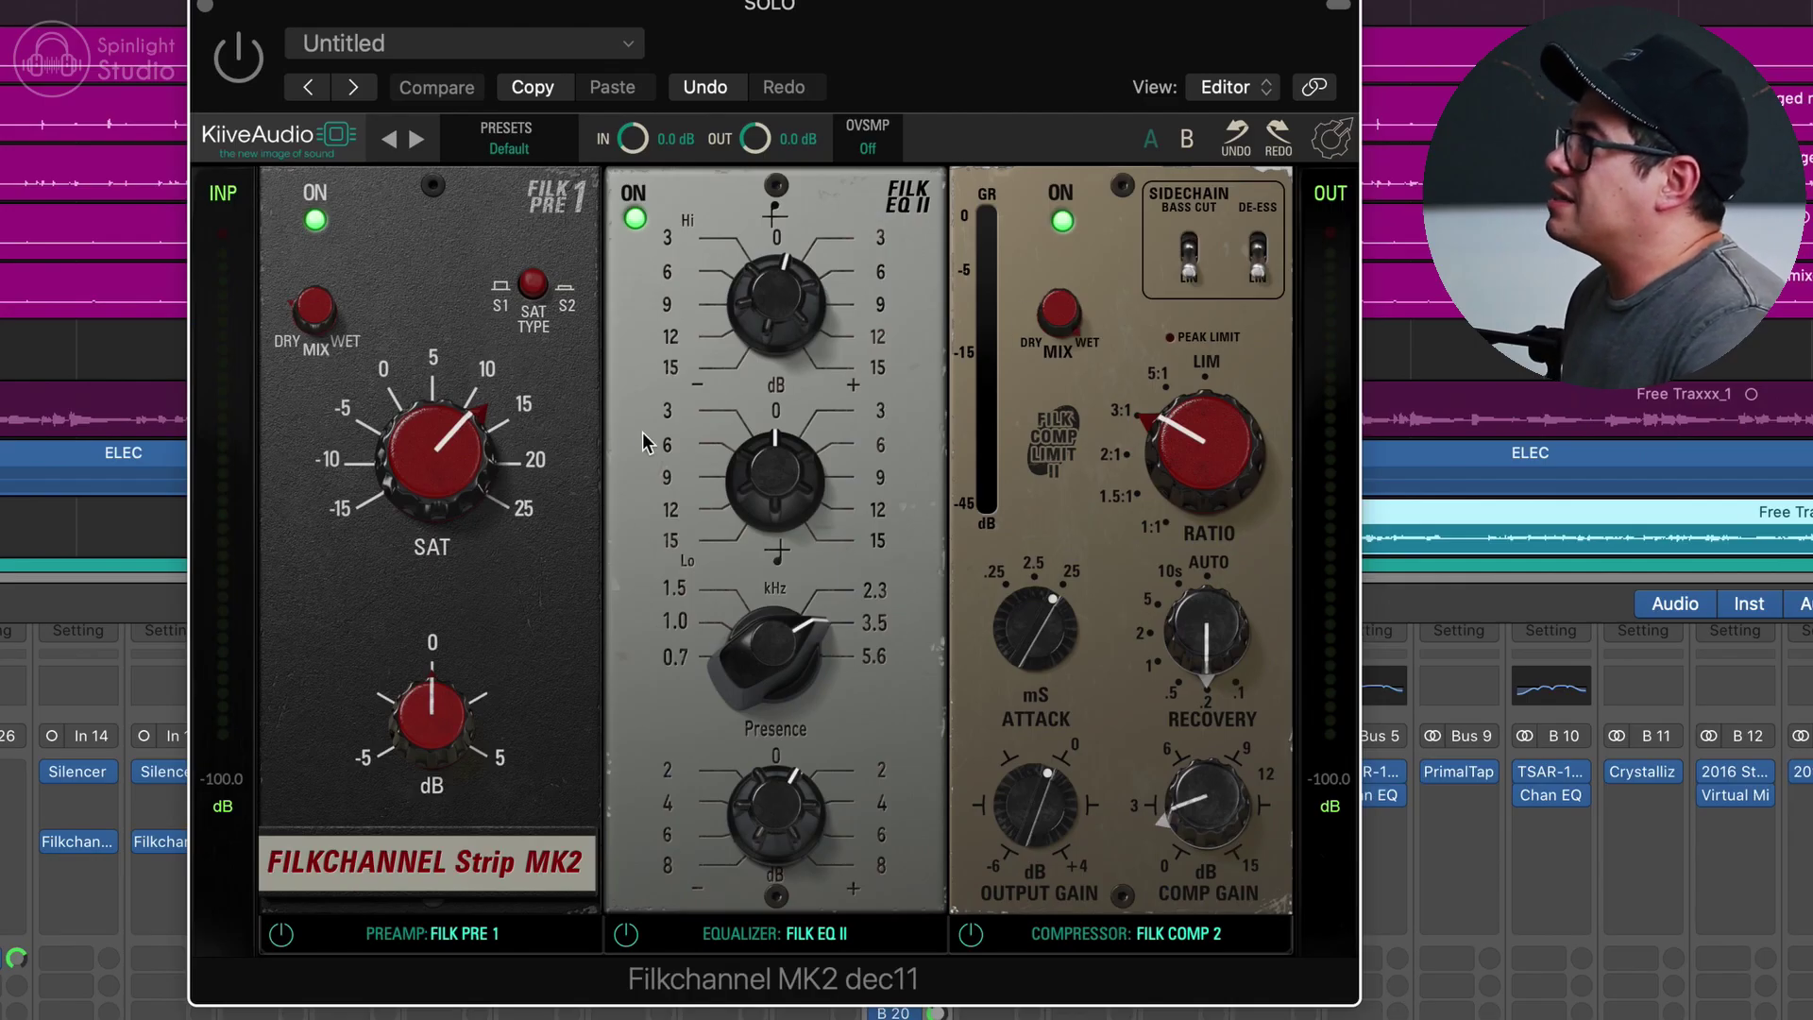
- Compare the SOLO track's Filkchannel MK2 bypassed and active several times during playback, leaving the plug-in active
click(244, 64)
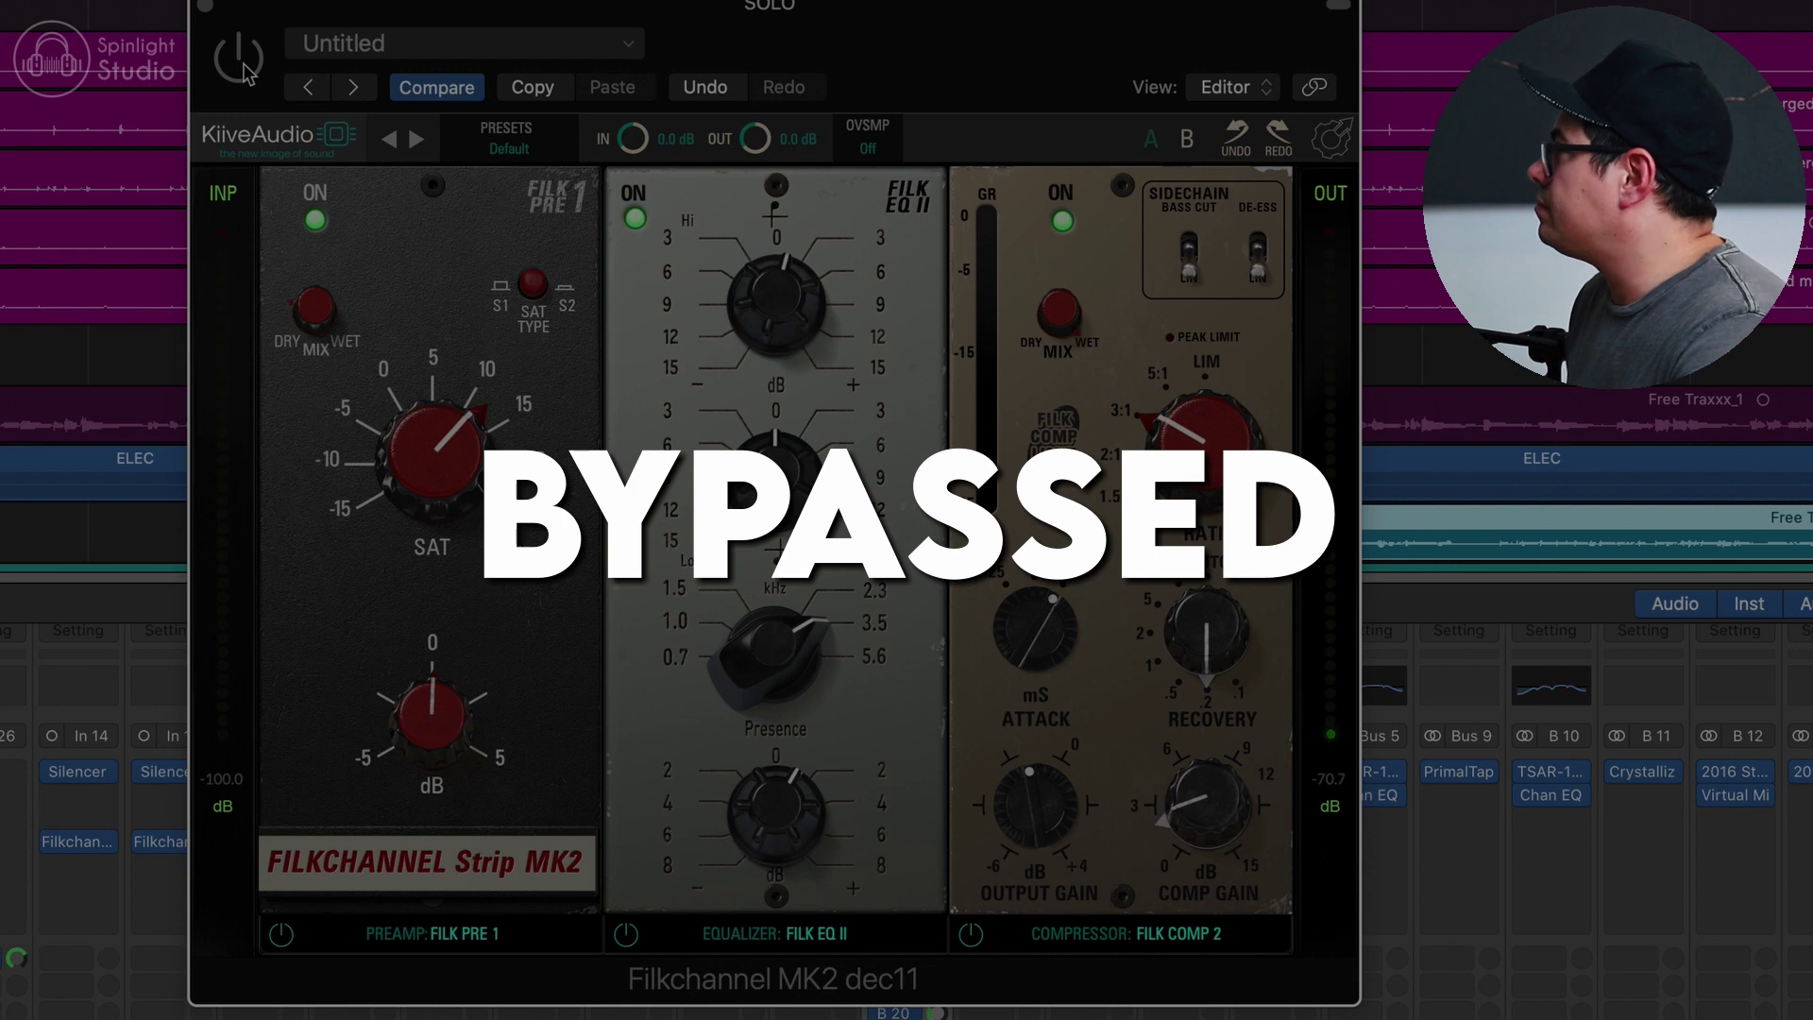
click(243, 79)
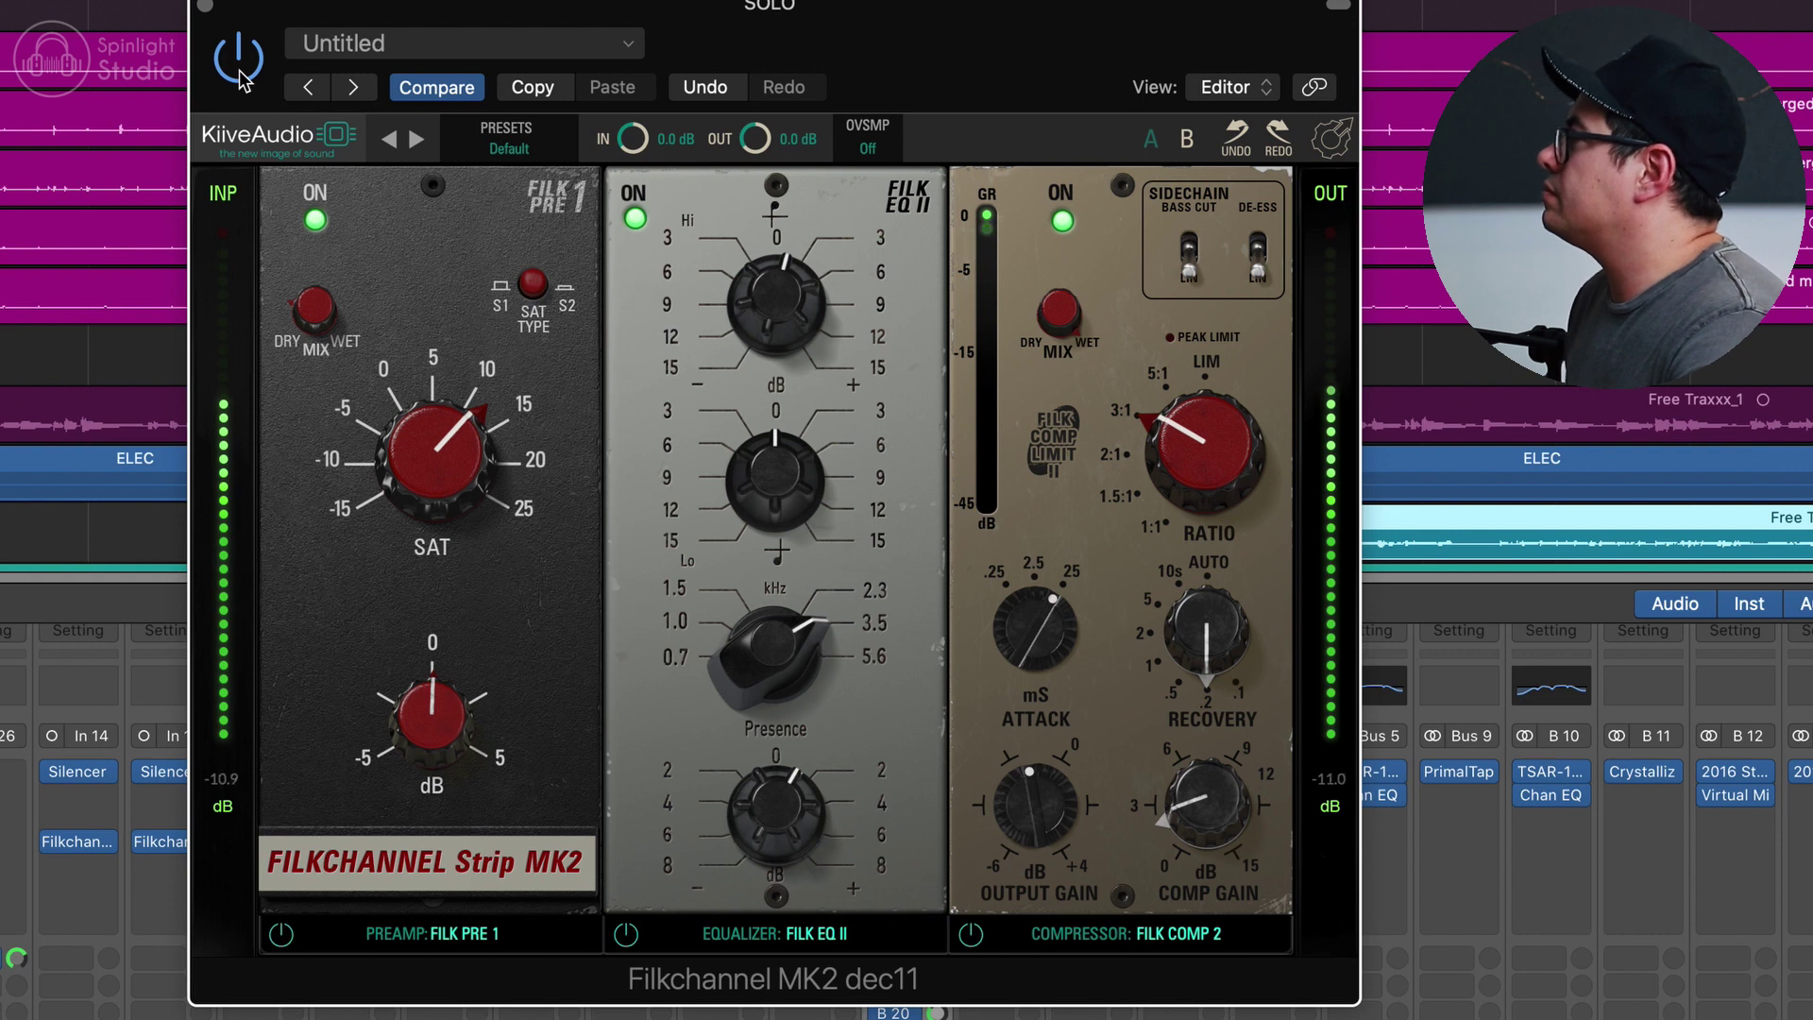
click(240, 76)
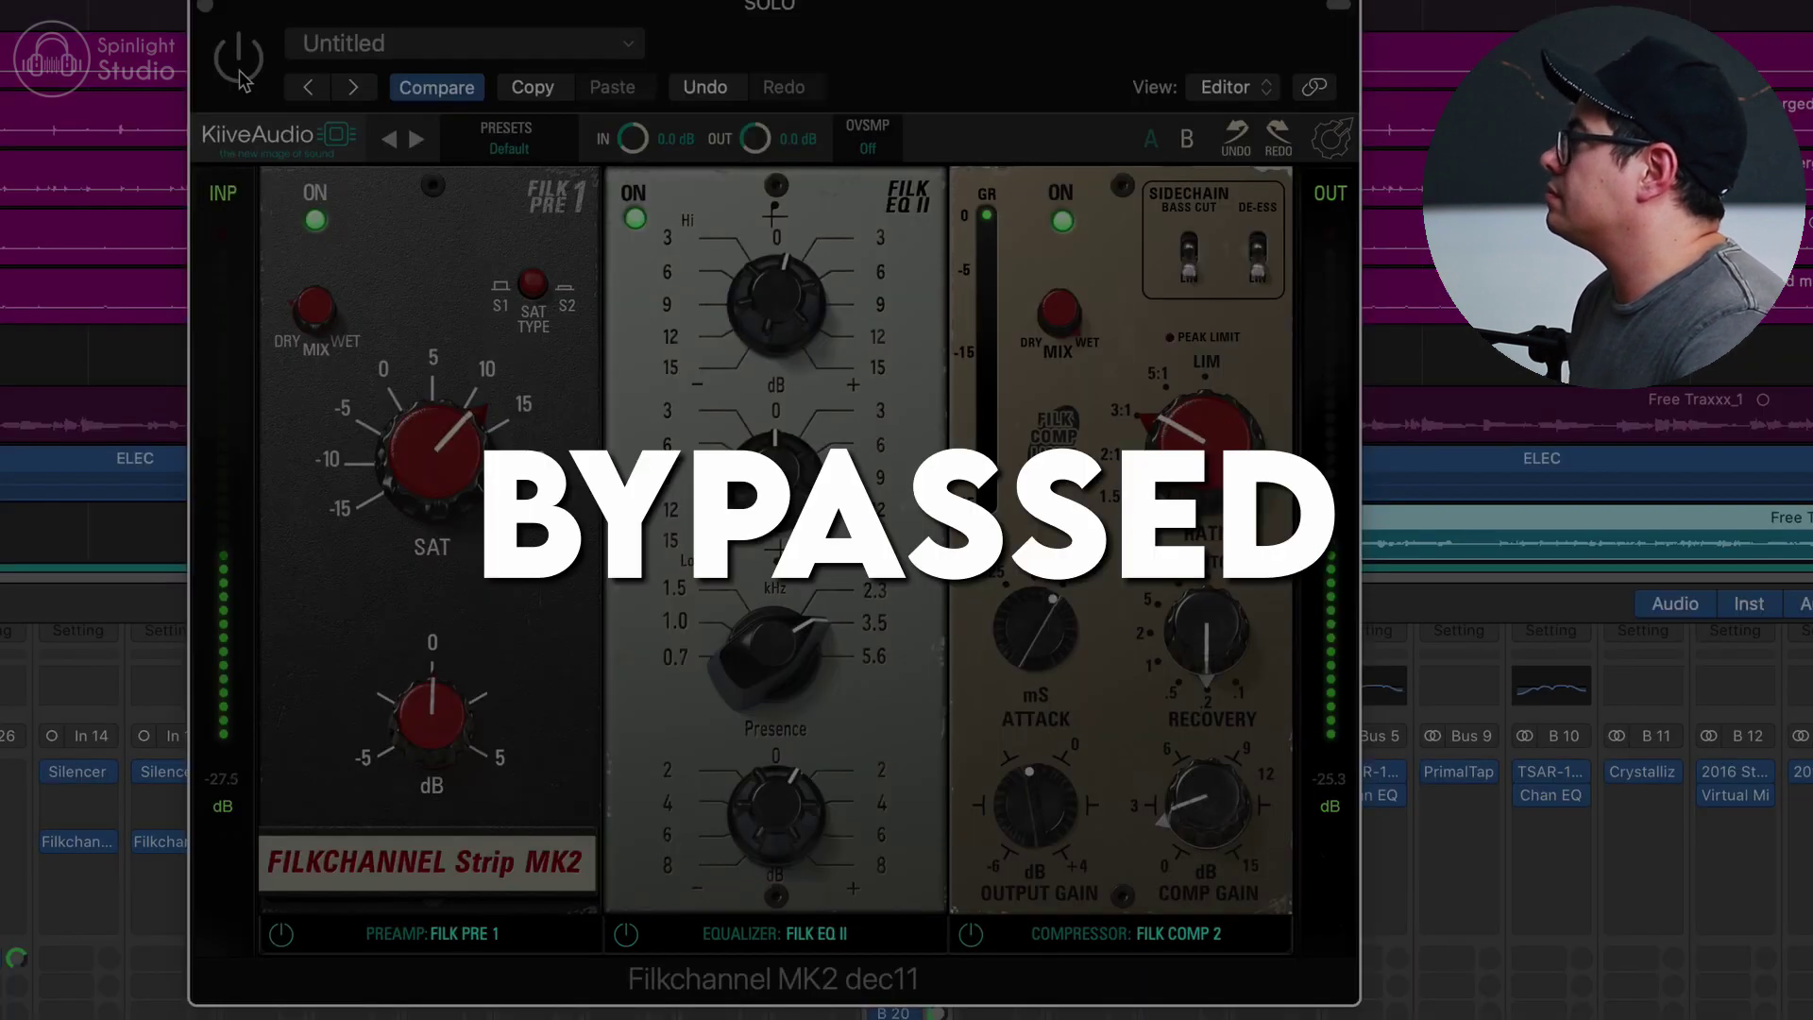
click(242, 77)
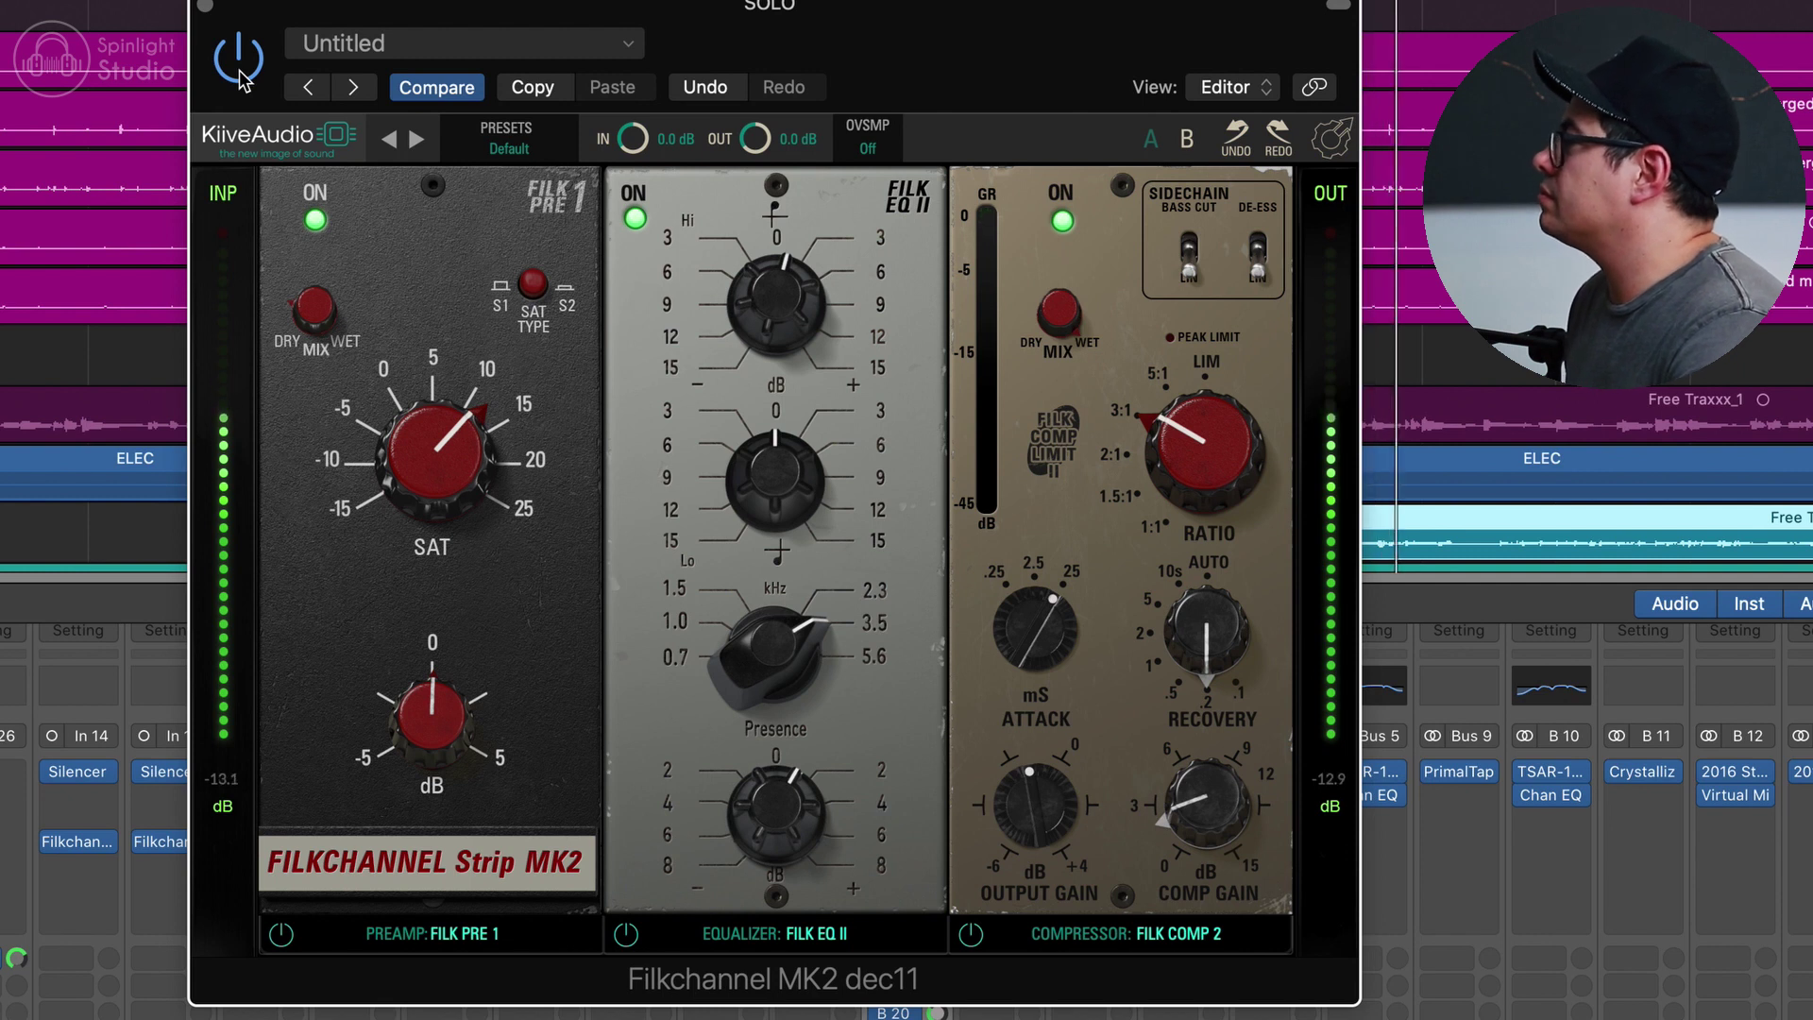
click(240, 77)
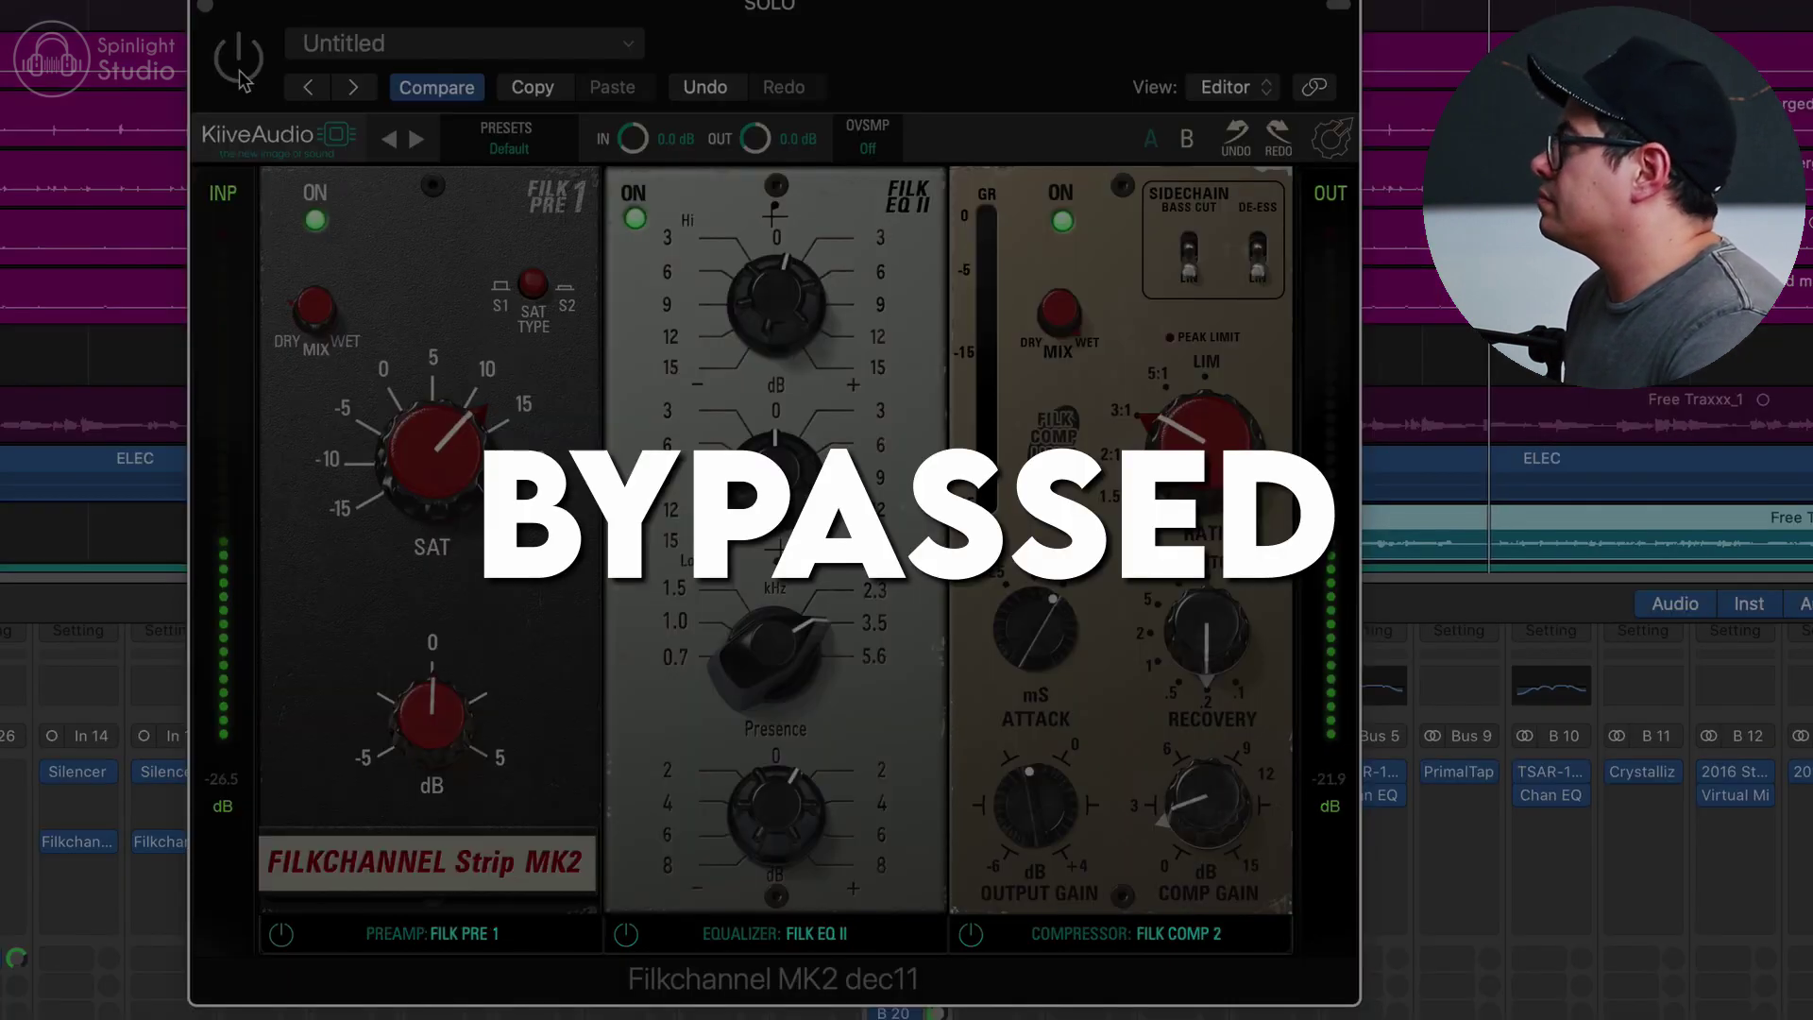
click(240, 78)
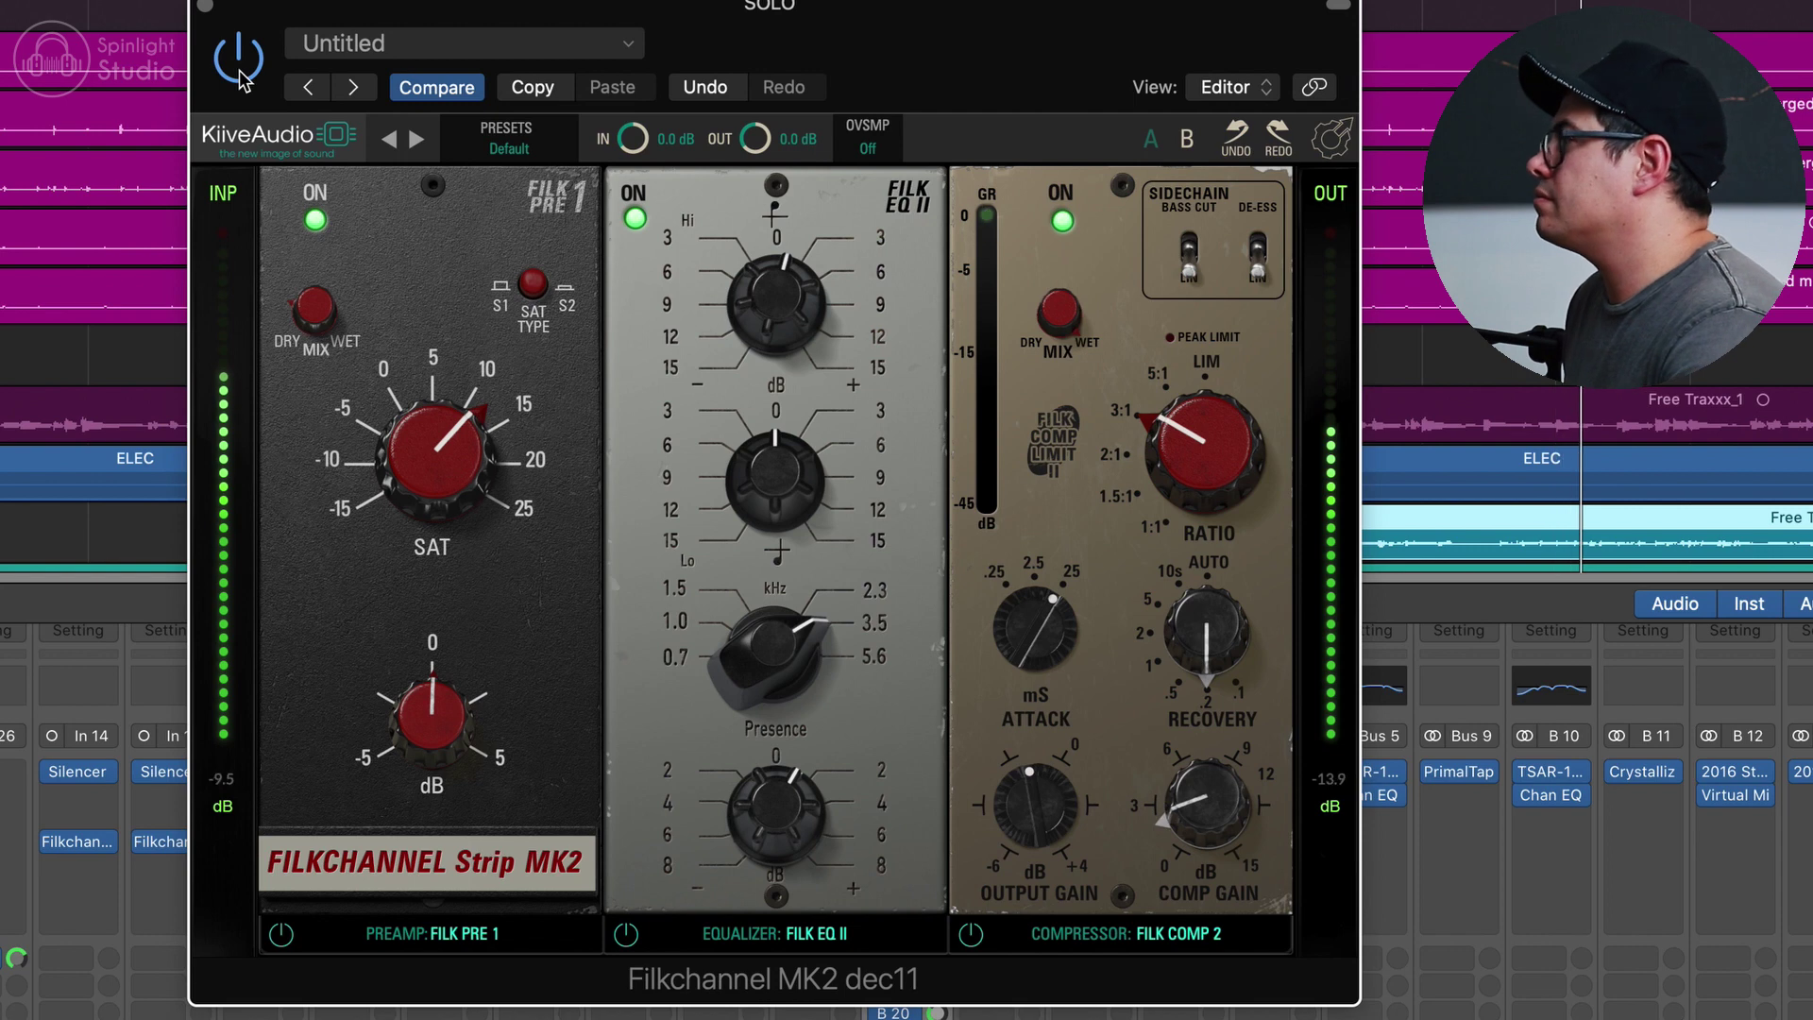